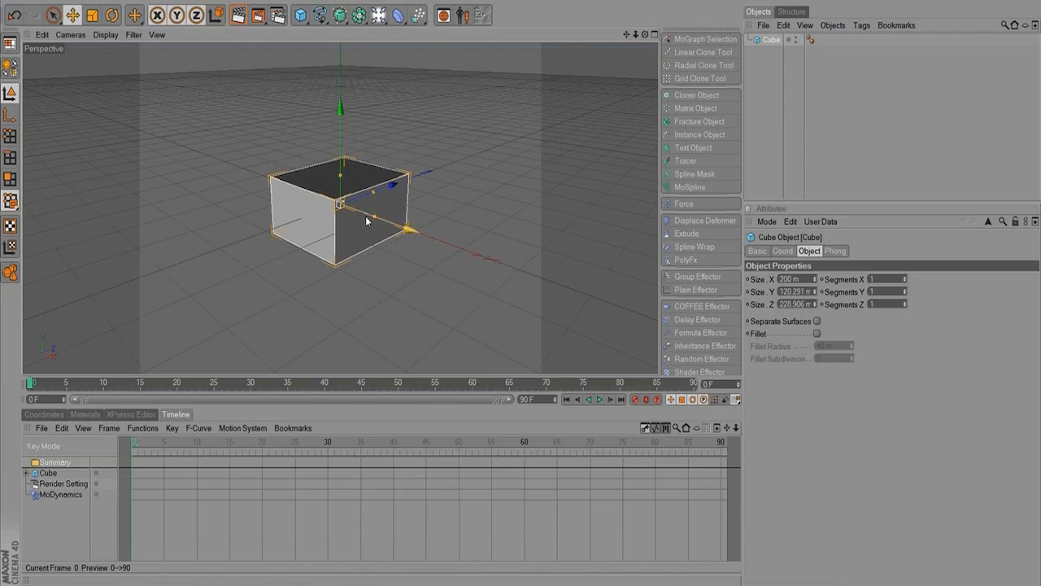
Resize the cube to about 128 m in X and 173 m in Z.
mouse_move(374, 216)
left_mouse_down()
mouse_move(360, 211)
mouse_move(366, 194)
mouse_move(362, 218)
left_mouse_up()
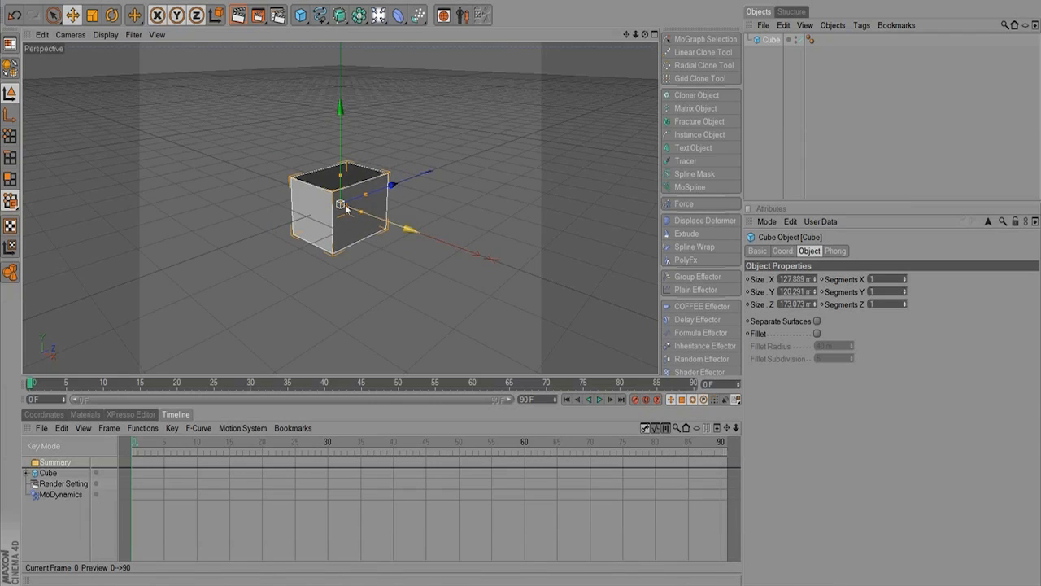
left_click_drag(402, 231, 332, 257, "alt")
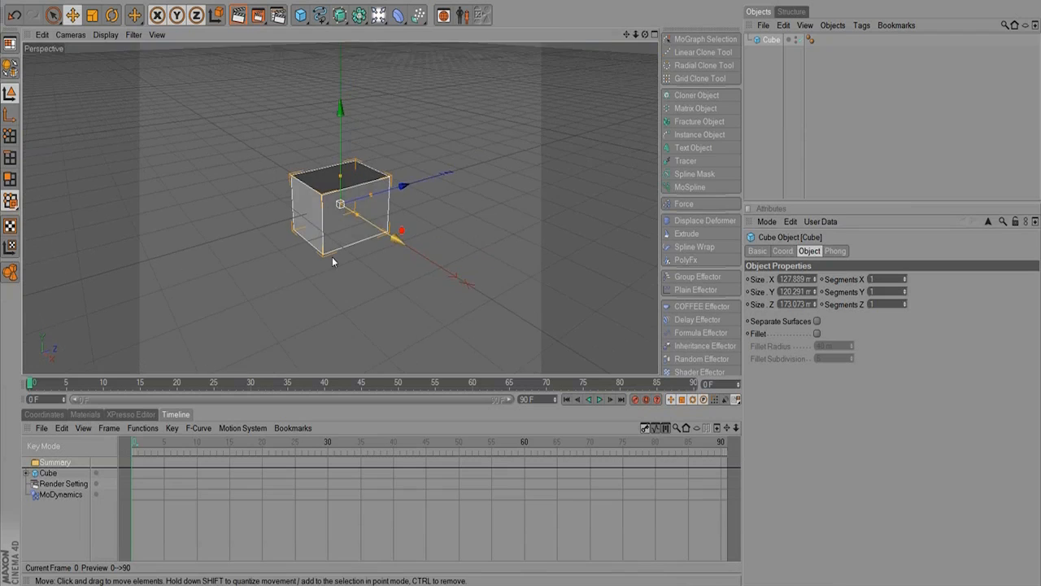
right_click_drag(303, 264, 719, 226, "alt")
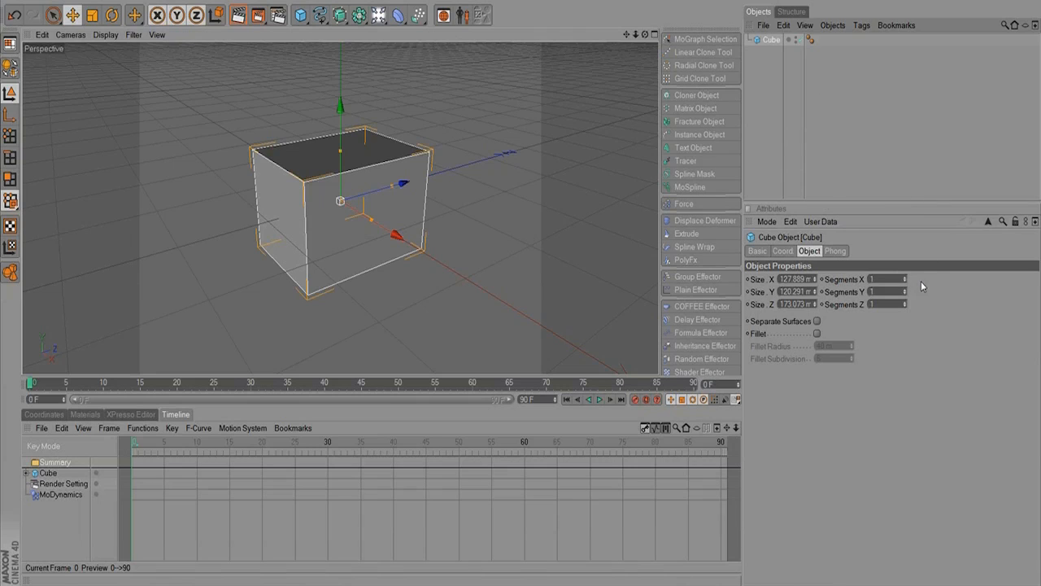
Set the cube's segments to 8 in X, Y and Z.
left_click_drag(904, 281, 892, 338)
left_click_drag(902, 293, 906, 327)
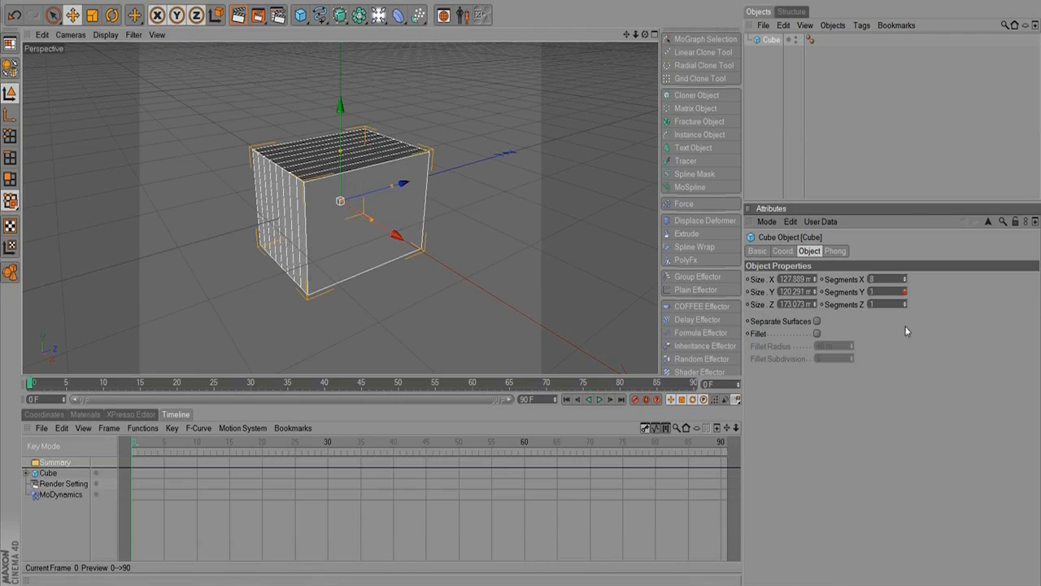
left_click_drag(904, 278, 908, 352)
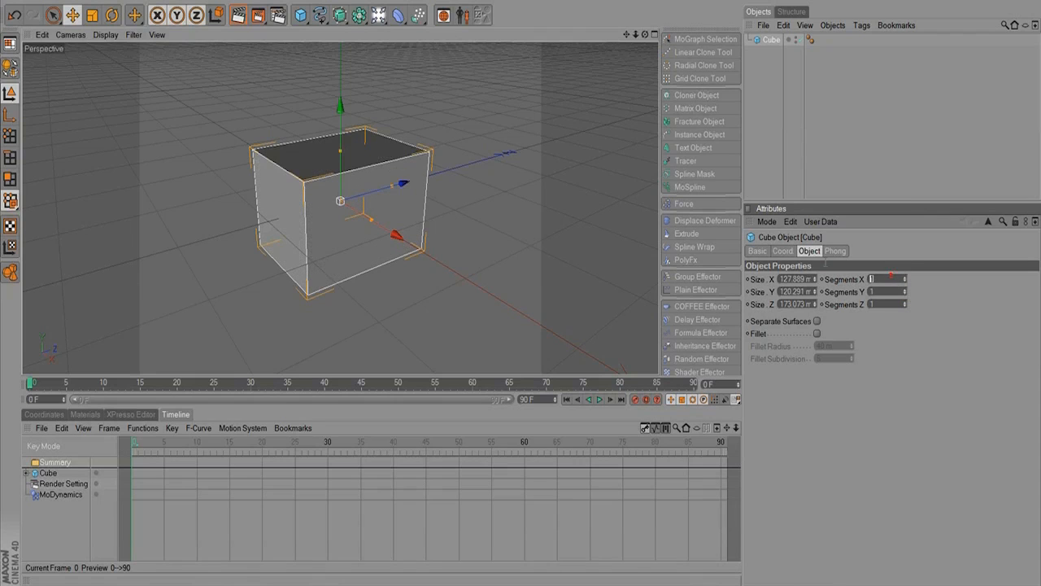
type("8")
key("Tab")
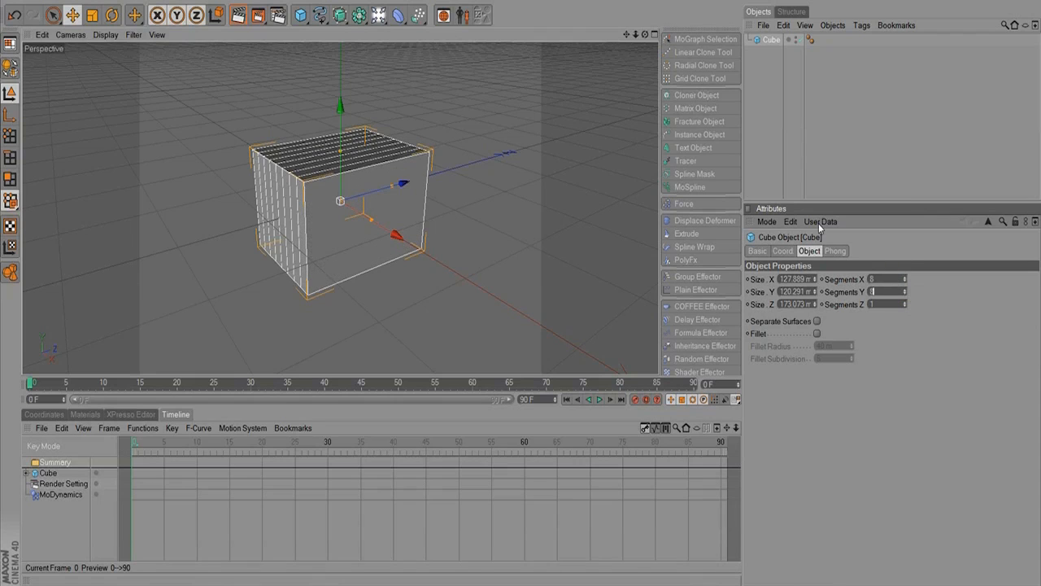
type("8")
key("Tab")
type("8")
key("Return")
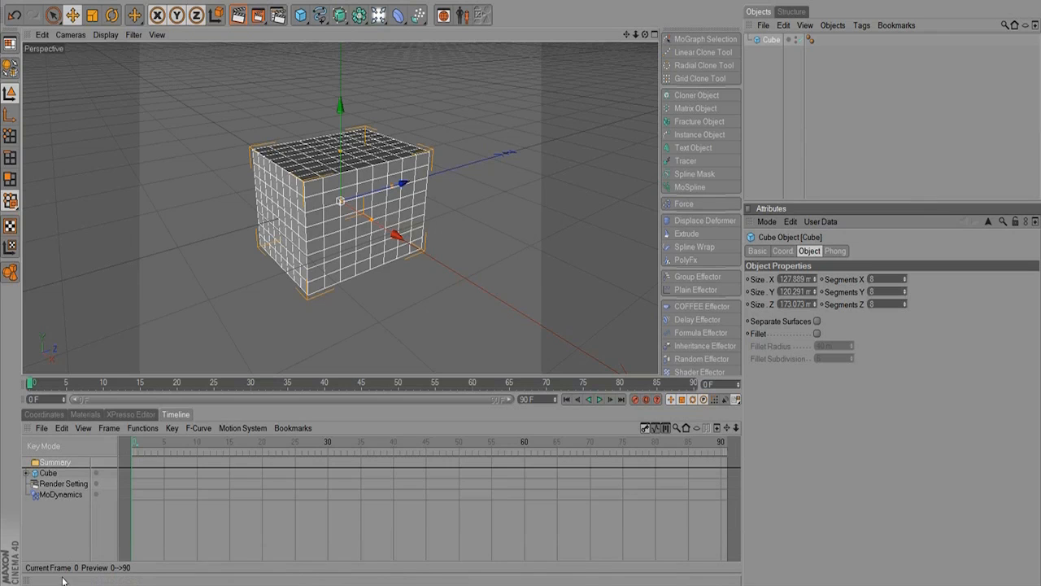
Make the cube editable and, in point mode, slightly displace three individual points on its long side face.
left_click(10, 68)
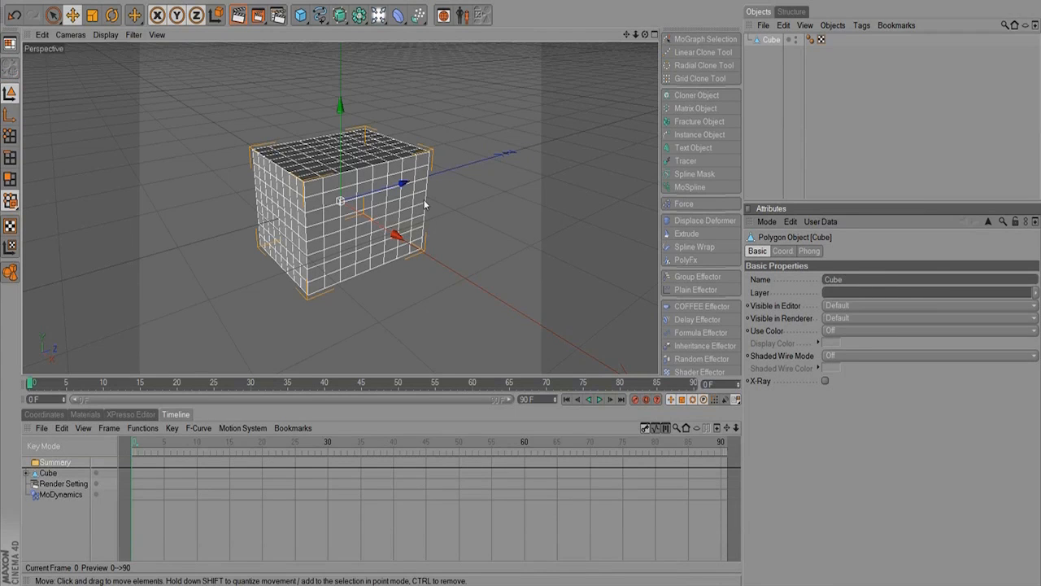
left_click(9, 135)
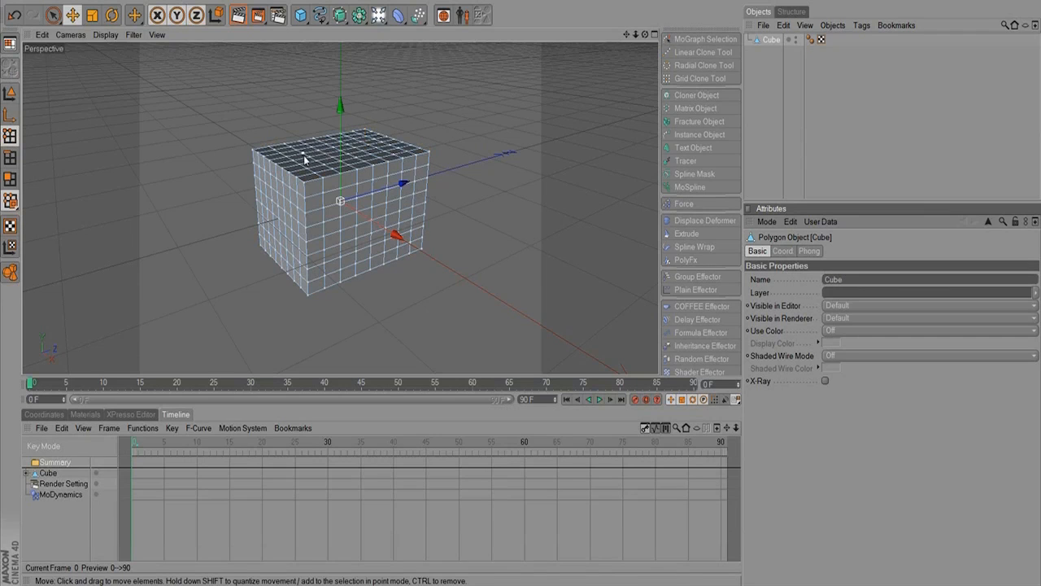
left_click(322, 221)
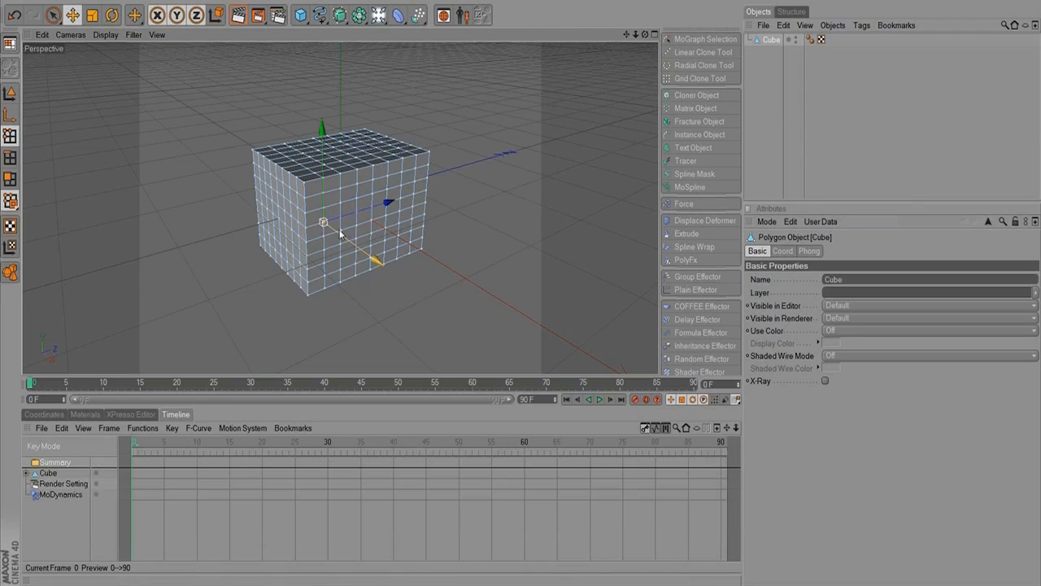
left_click(357, 199)
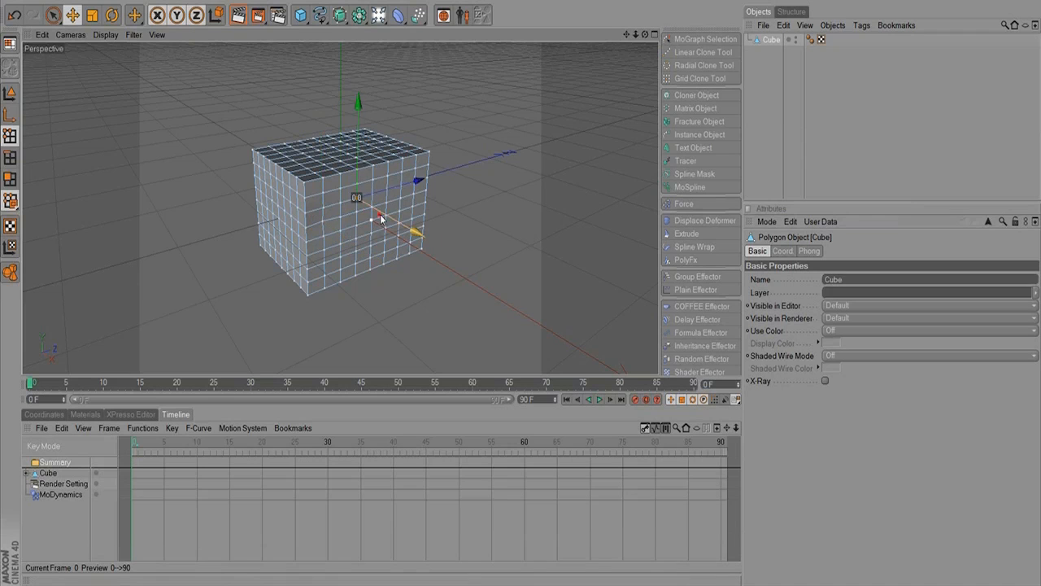
left_click(370, 245)
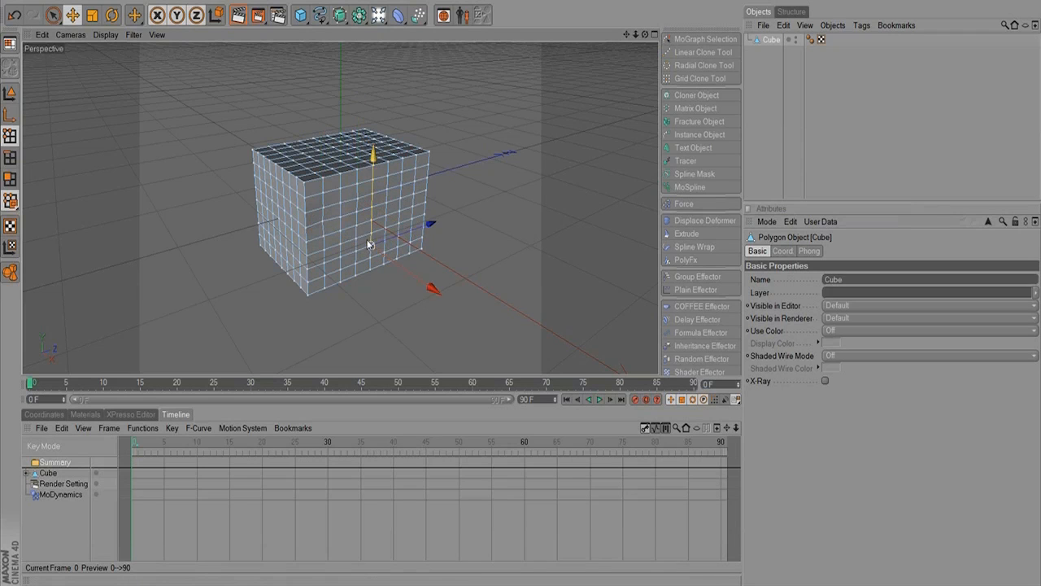
Shift a point near the side face's upper edge along X and adjust the near top corner point.
left_click_drag(249, 269, 393, 281, "alt")
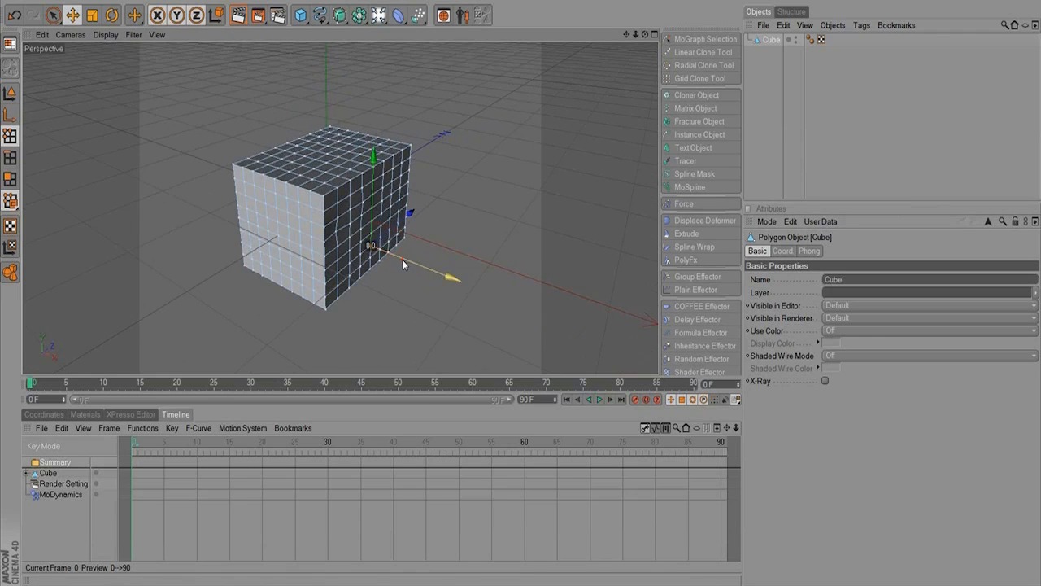
left_click(350, 197)
left_click_drag(377, 206, 373, 204)
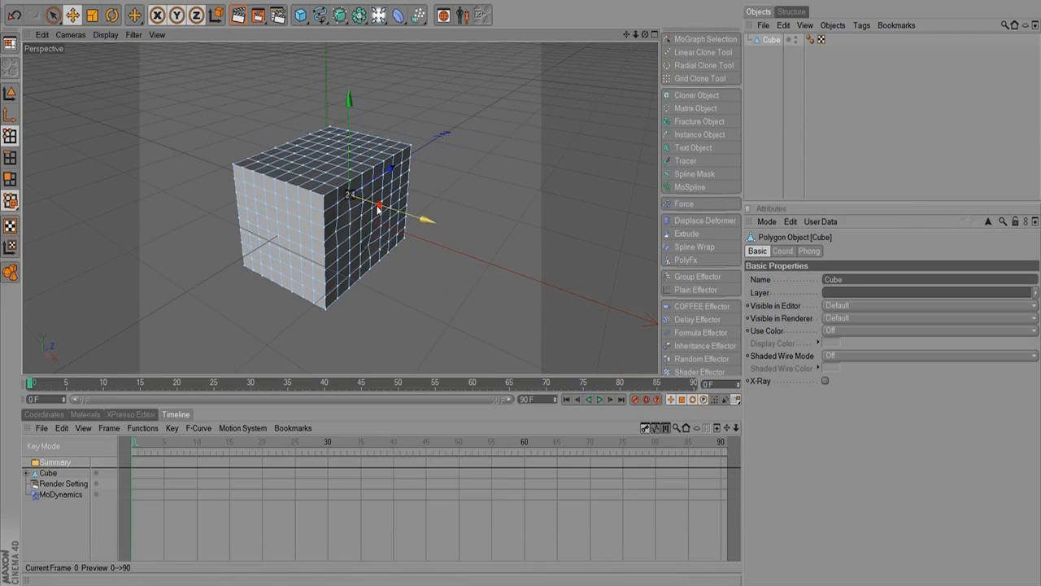
left_click(327, 194)
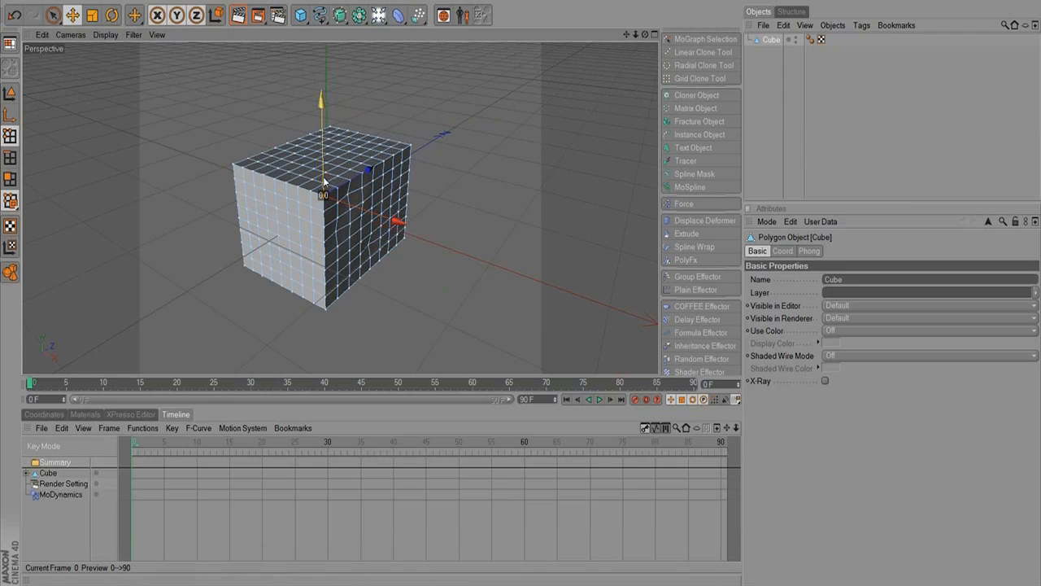
Displace several points at the far end of the long side face slightly along X, including one on its top edge.
left_click_drag(333, 194, 263, 213, "alt")
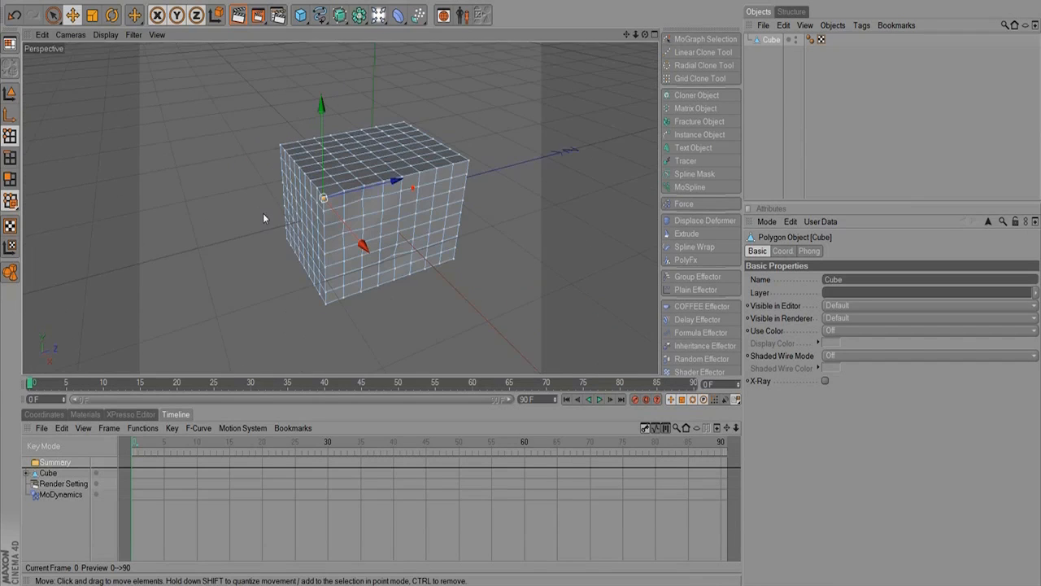
left_click(468, 161)
left_click(436, 167)
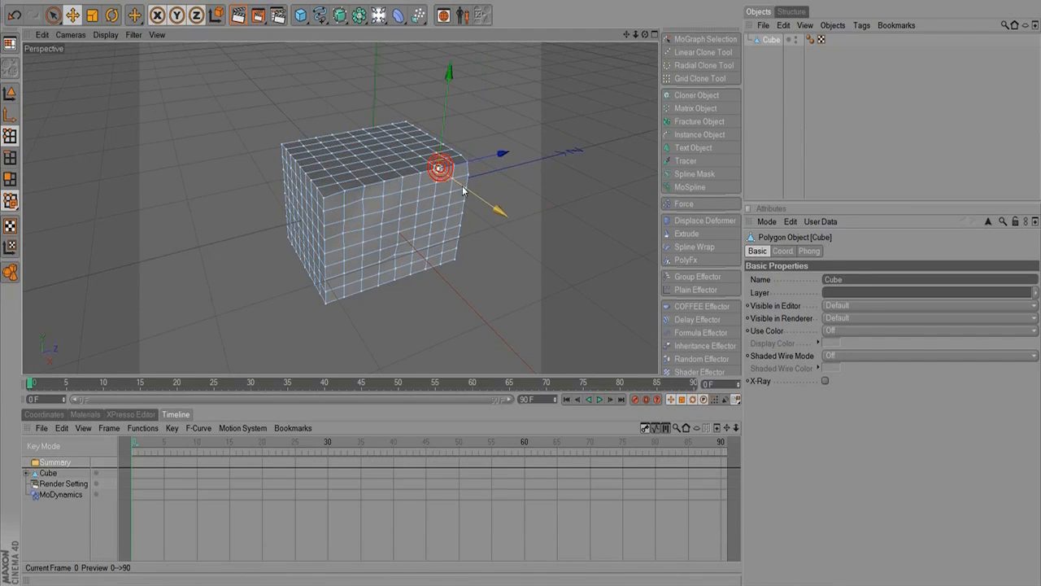
left_click(431, 223)
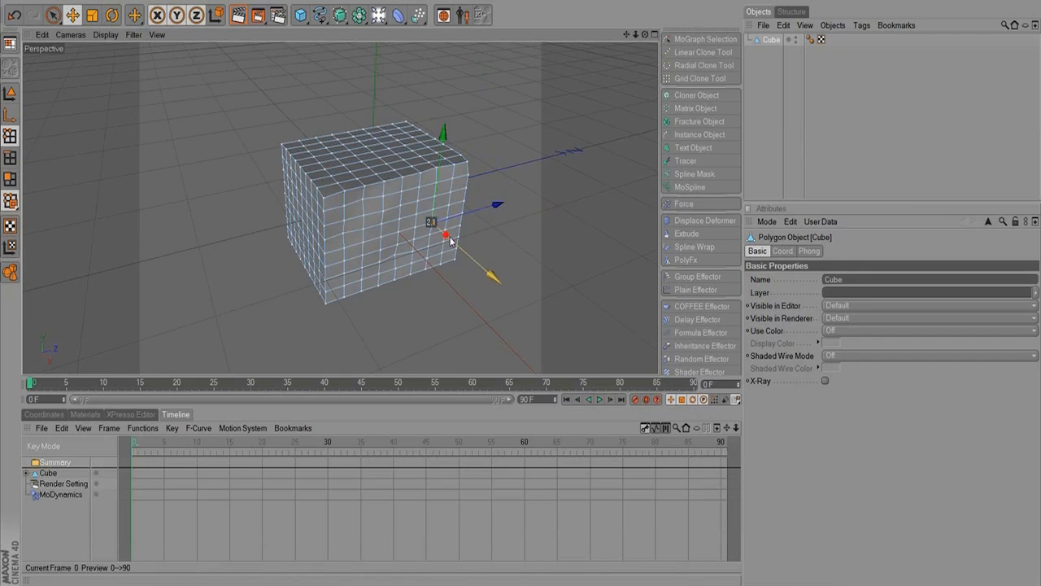
left_click(417, 200)
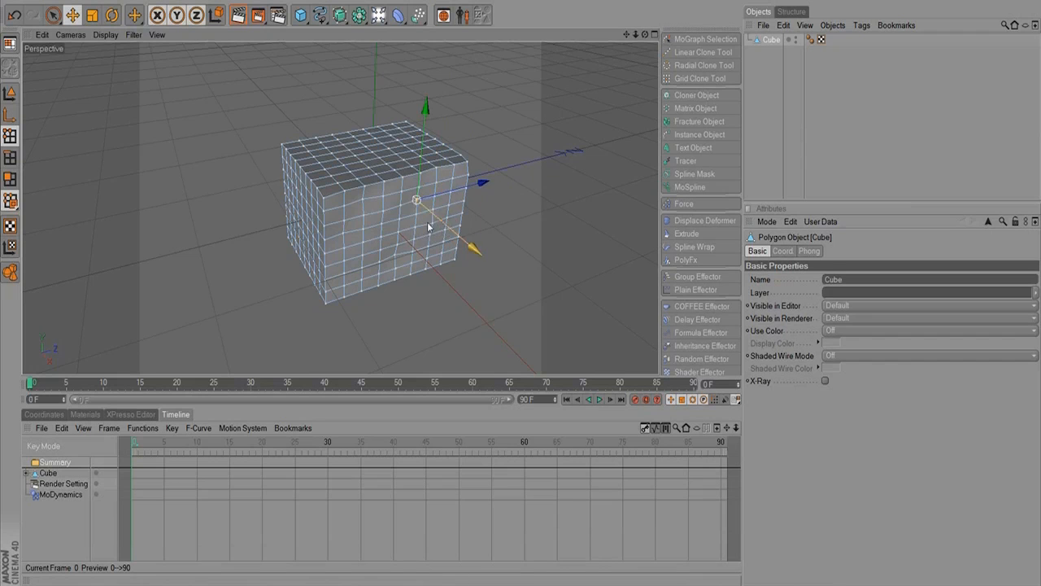
Shift the point at the long side face's far top corner along X and raise a point on its top edge.
mouse_move(421, 202)
left_mouse_down("alt")
mouse_move(423, 235)
mouse_move(455, 209)
left_mouse_up("alt")
middle_click_drag(505, 194, 453, 211, "alt")
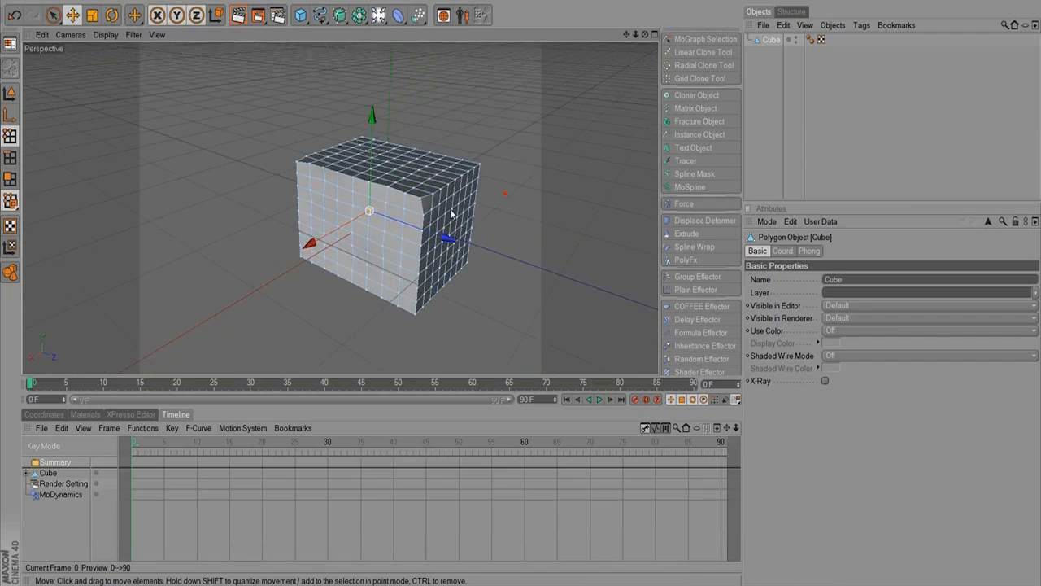
mouse_move(453, 212)
right_mouse_down("alt")
mouse_move(502, 196)
mouse_move(456, 209)
right_mouse_up("alt")
left_click(454, 207)
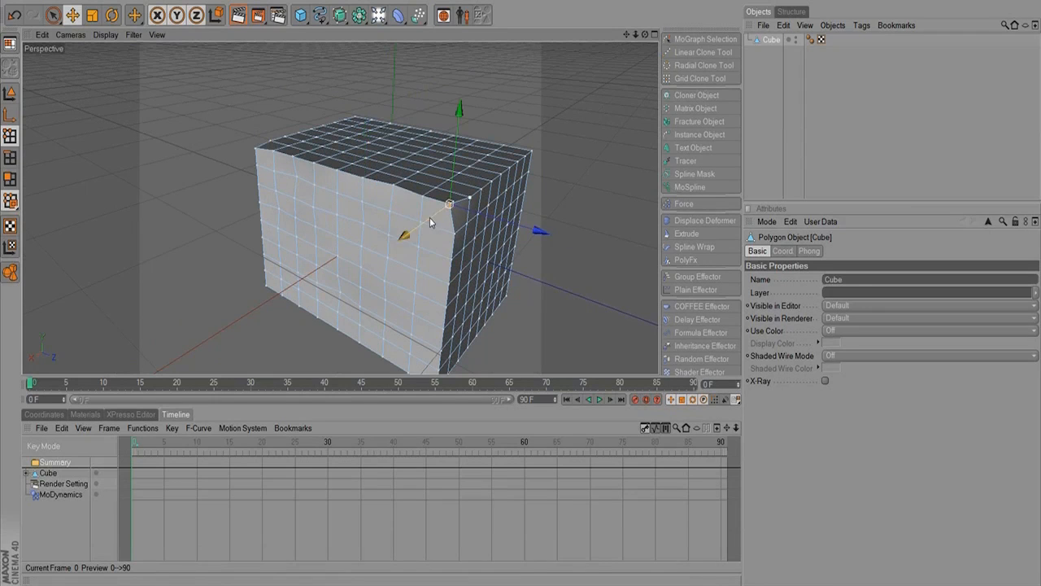
left_click_drag(434, 220, 450, 193, "alt")
left_click(384, 198)
left_click_drag(385, 181, 385, 172)
Displace two points along the long side face's top edge and one on its near vertical edge to roughen the outline.
left_click_drag(325, 173, 528, 216, "alt")
left_click(284, 236)
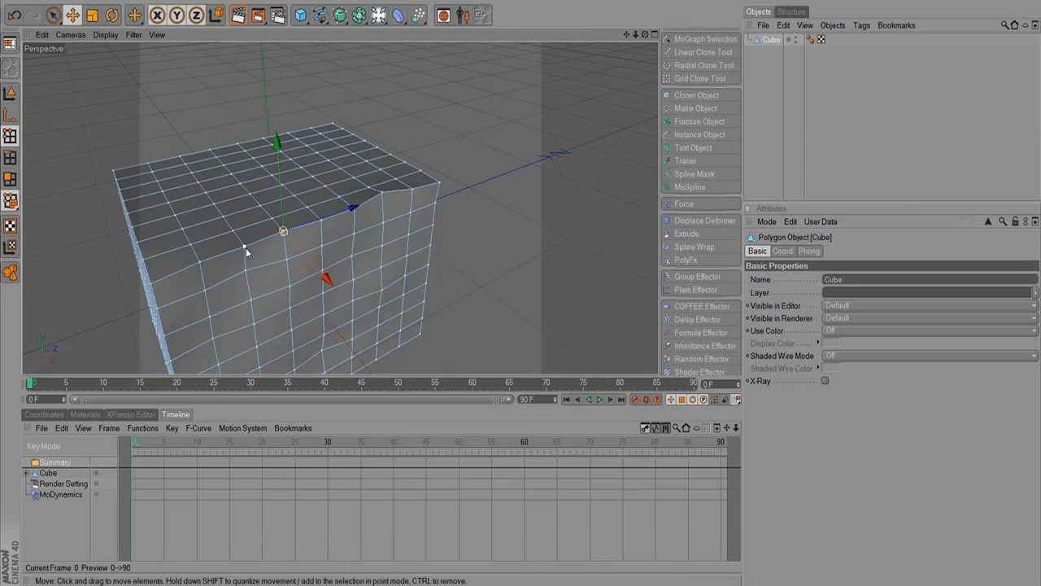
left_click(244, 246)
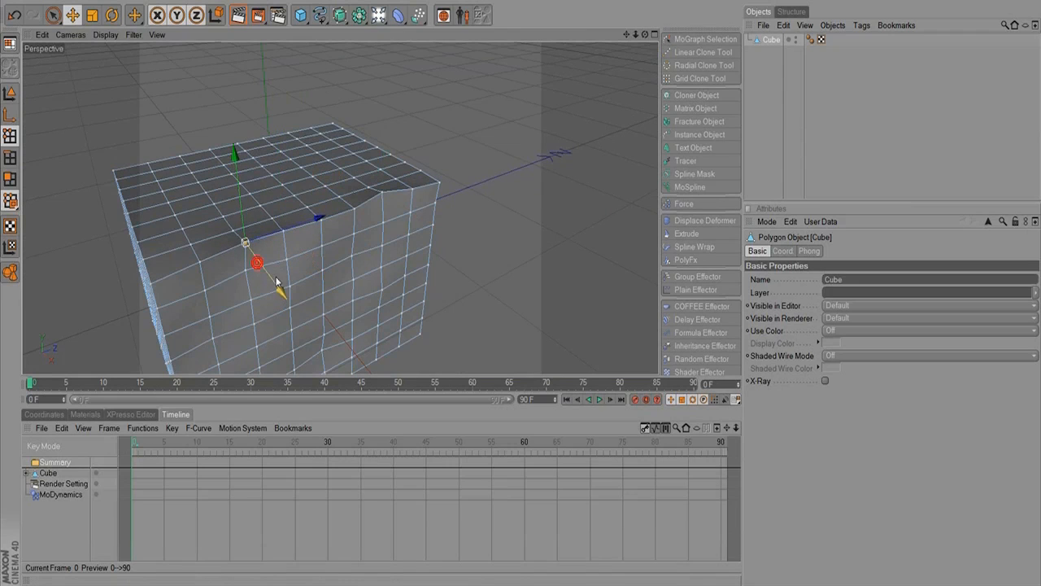
left_click_drag(246, 293, 217, 297, "alt")
left_click(209, 284)
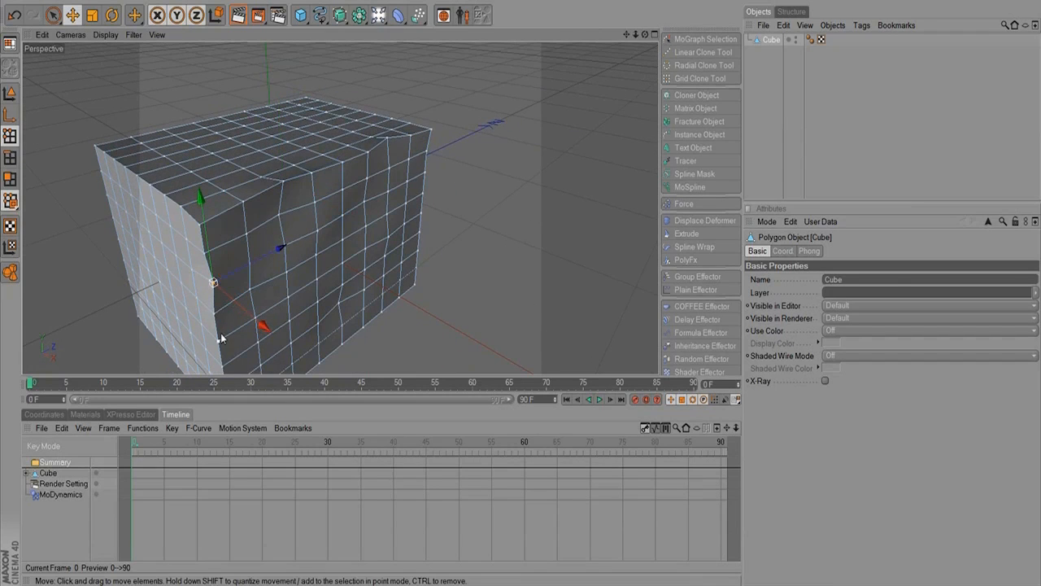
Shift two points on the far vertical edge and one near the lower edge of the long side face.
left_click(421, 214)
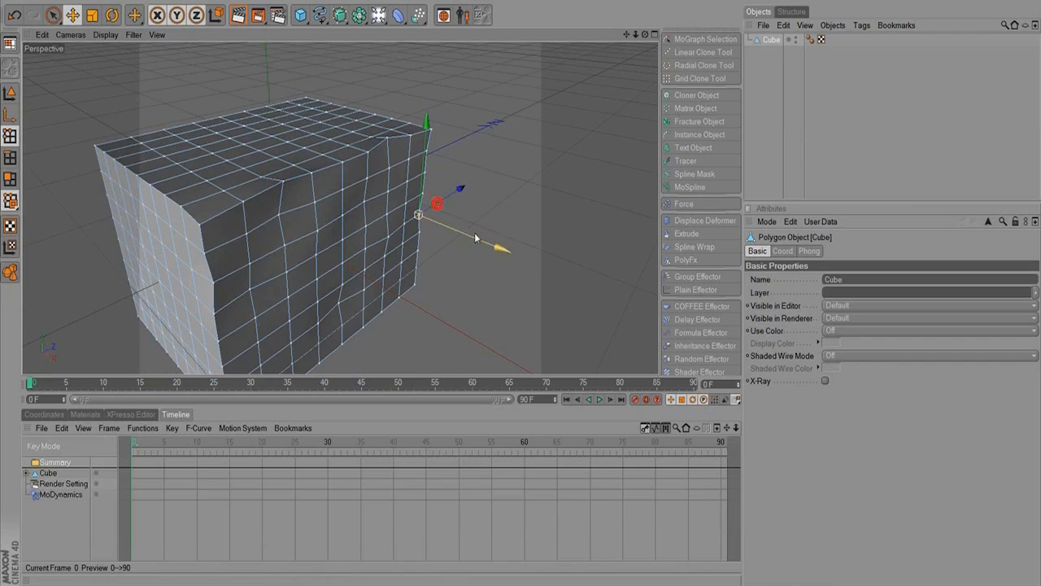
left_click_drag(474, 233, 427, 171, "alt")
left_click(427, 170)
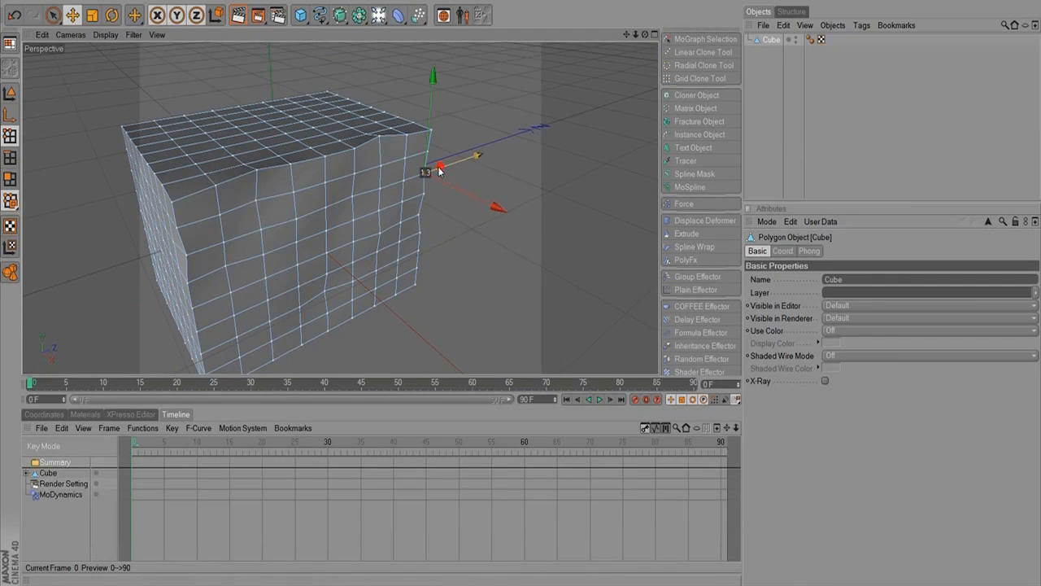
left_click(378, 267)
Move several scattered points of the cube's top face slightly up or down along Y.
mouse_move(256, 143)
left_mouse_down("alt")
mouse_move(260, 179)
mouse_move(248, 181)
left_mouse_up("alt")
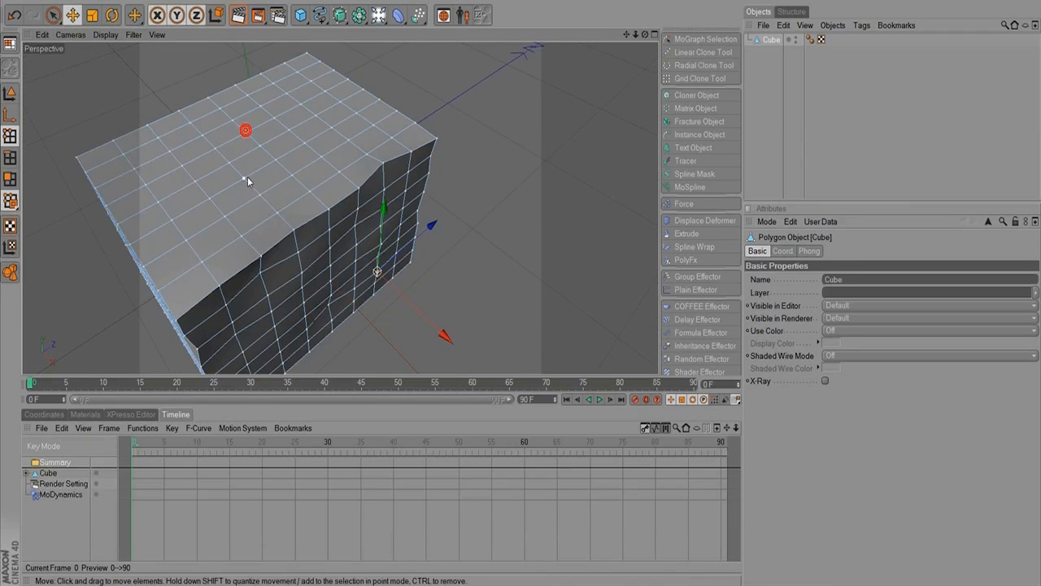
left_click(244, 178)
left_click(271, 95)
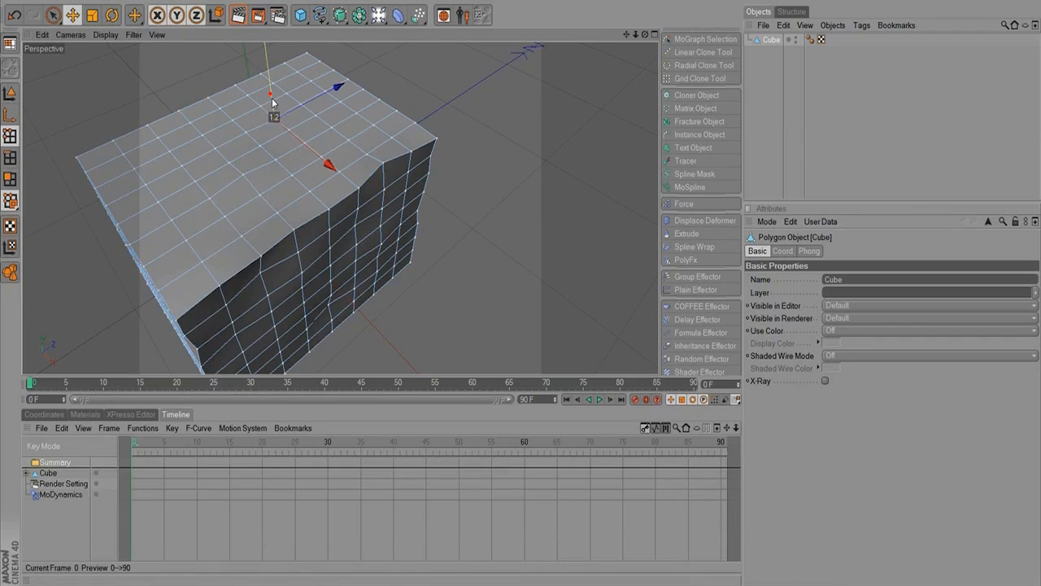
left_click_drag(272, 103, 272, 105)
left_click(159, 163)
left_click(160, 202)
left_click_drag(148, 173, 148, 172)
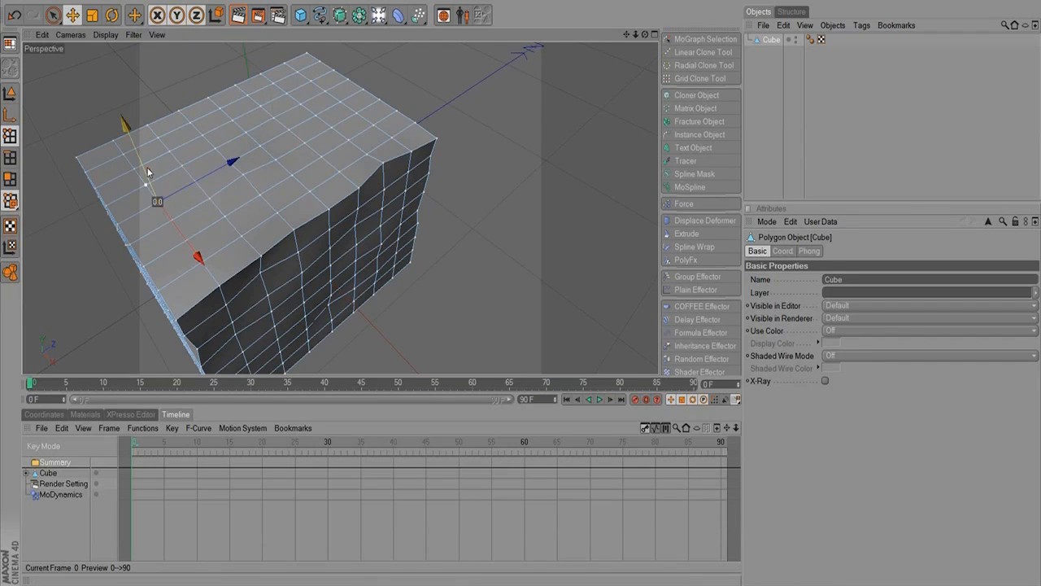
Offset three more points of the top face vertically, including one near its back corner.
left_click(224, 218)
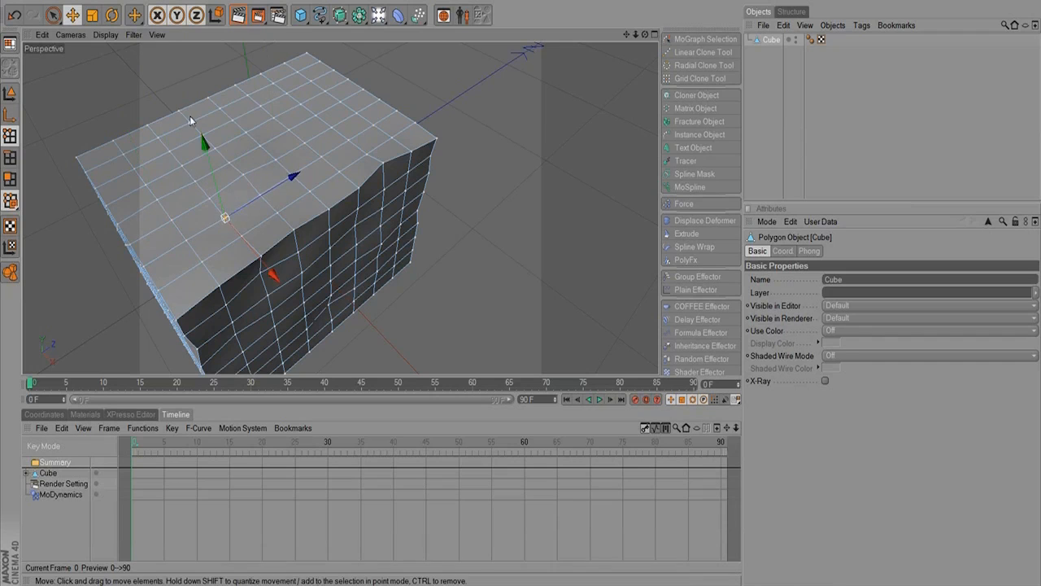
left_click(188, 119)
left_click(123, 155)
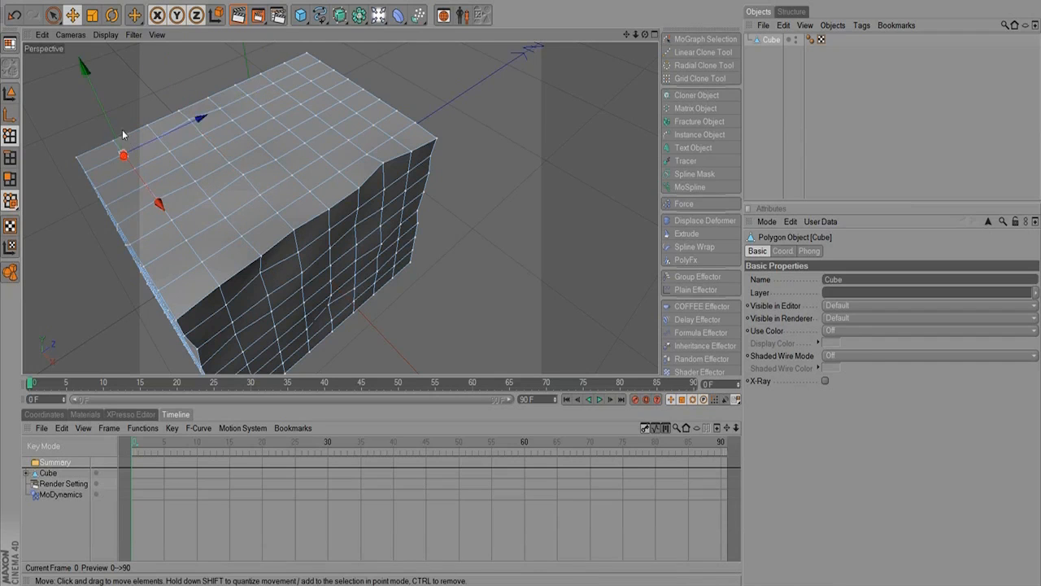
left_click_drag(116, 133, 114, 127)
Displace three points at the far end of the top face vertically, shifting the last one along Z as well.
left_click(311, 78)
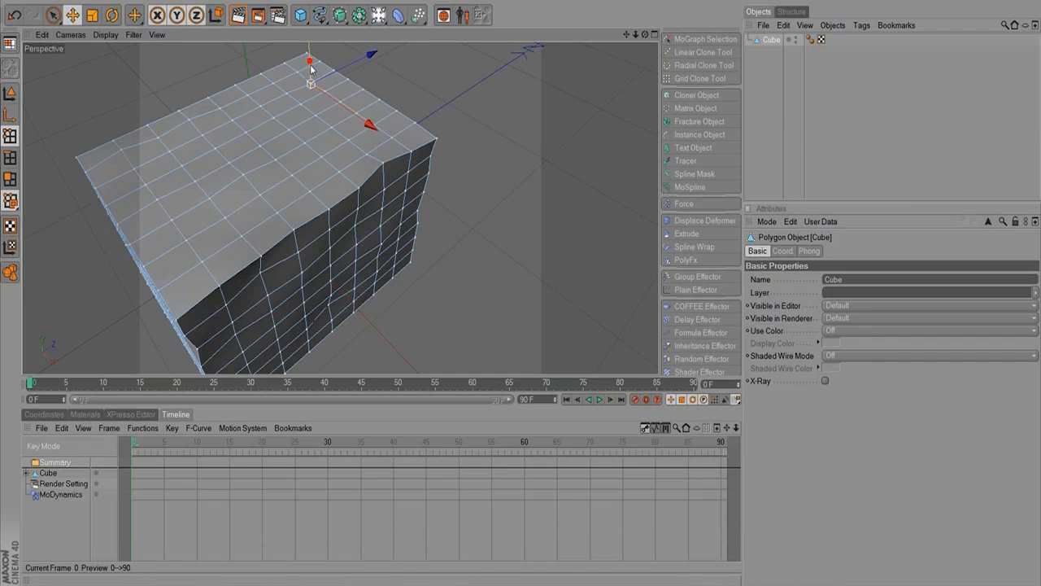
left_click(286, 90)
left_click(275, 116)
left_click_drag(274, 94, 274, 100)
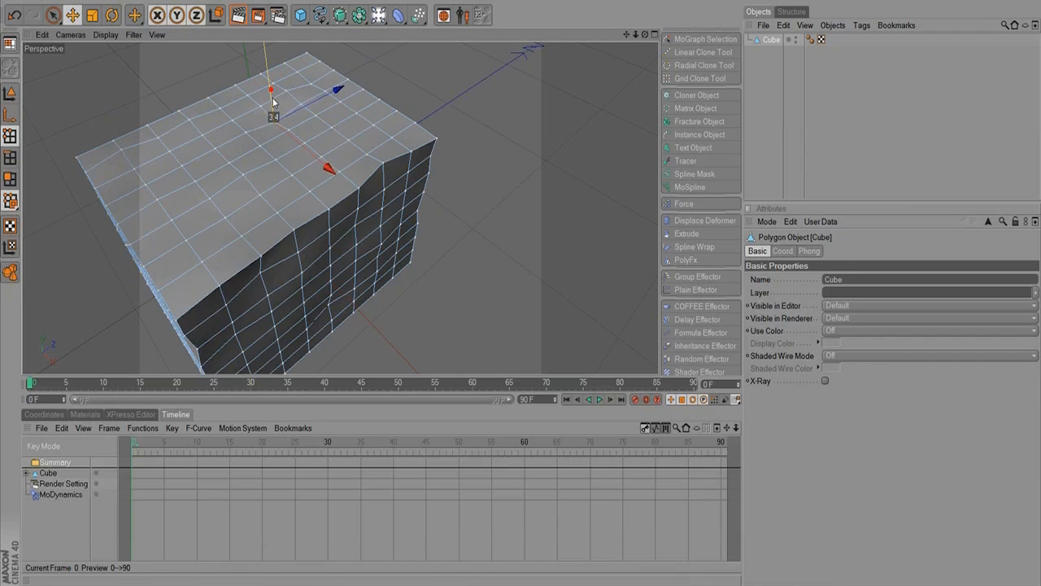
left_click_drag(330, 161, 291, 129, "alt")
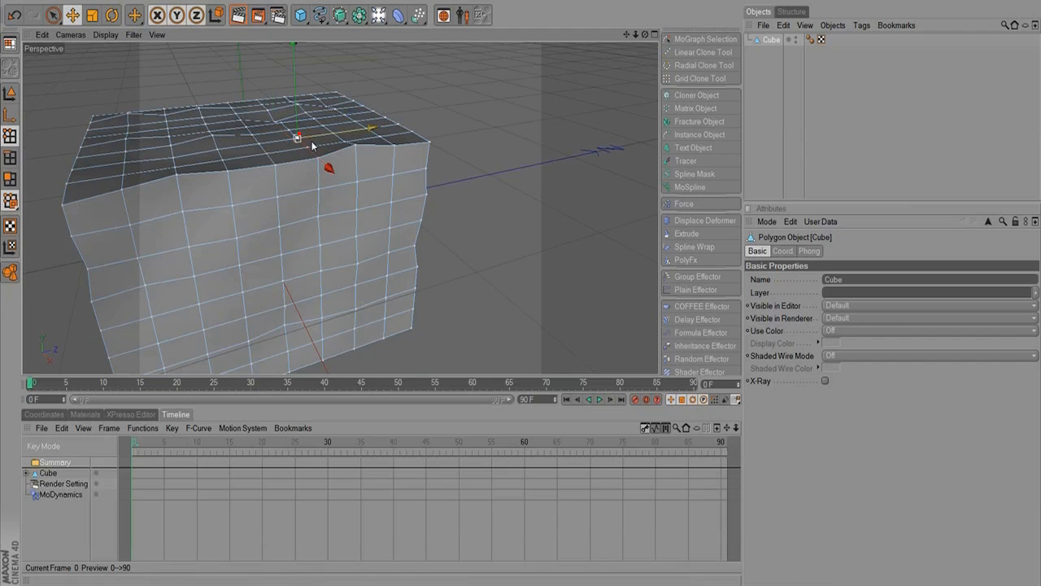
left_click(299, 140)
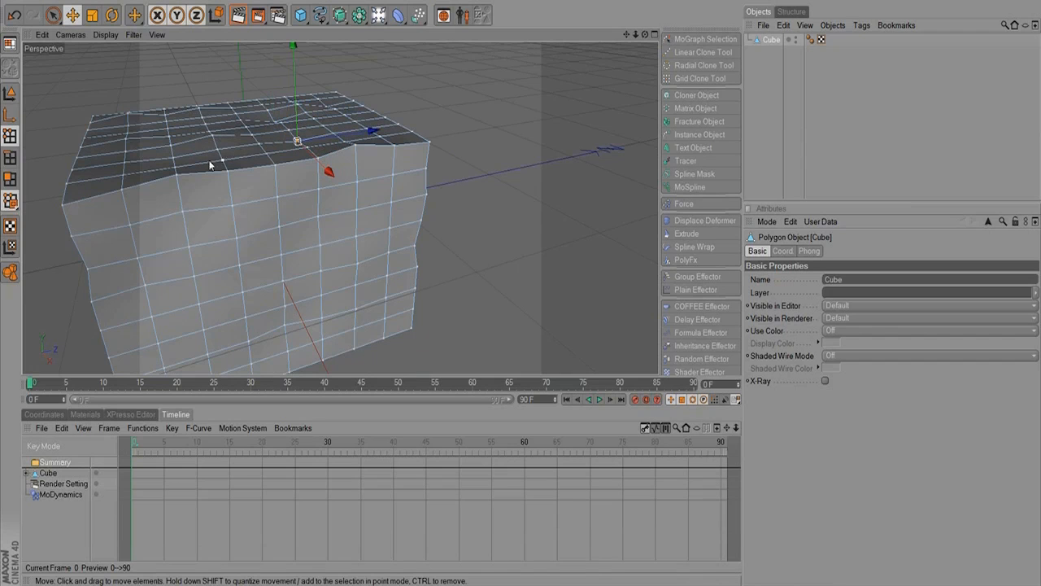
Adjust three points on the cube's top face, one near the front edge and two near the far corner.
left_click_drag(214, 163, 326, 181, "alt")
left_click(154, 210)
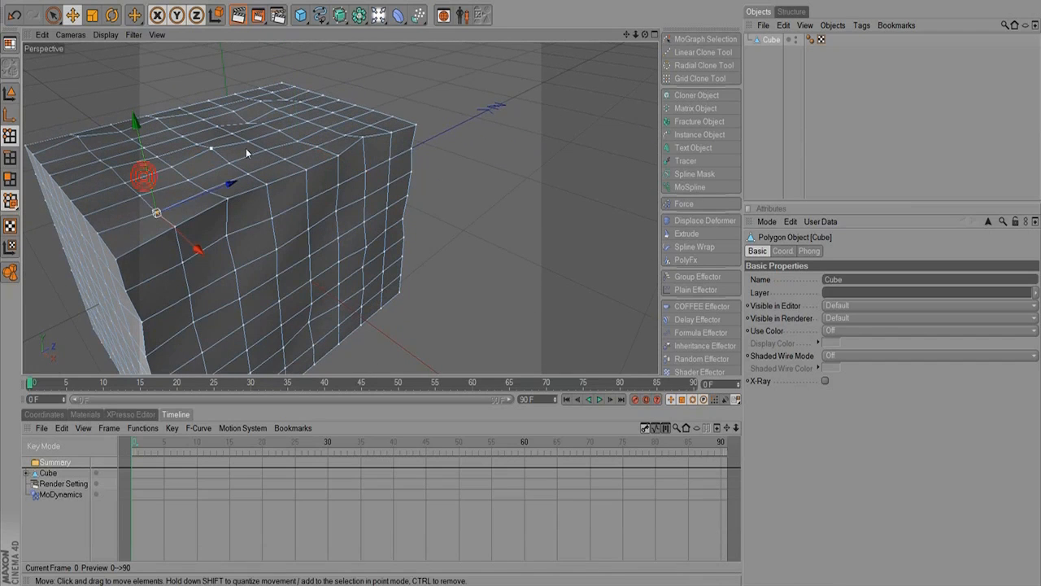
left_click(371, 106)
left_click(338, 97)
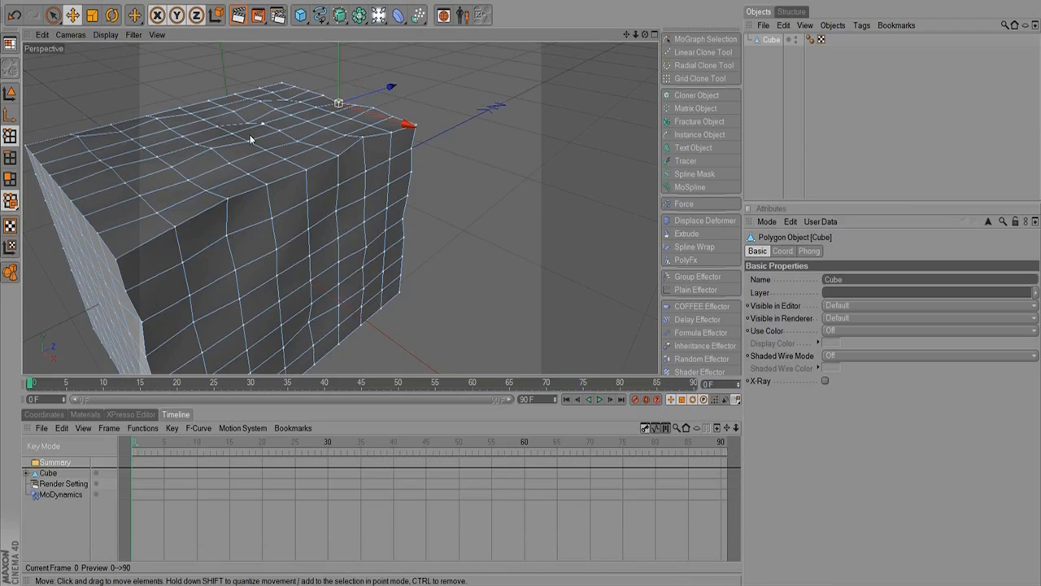
Adjust a point on the end face's upper edge and another near the bottom of the long side face.
left_click_drag(250, 135, 185, 144, "alt")
left_click(150, 125)
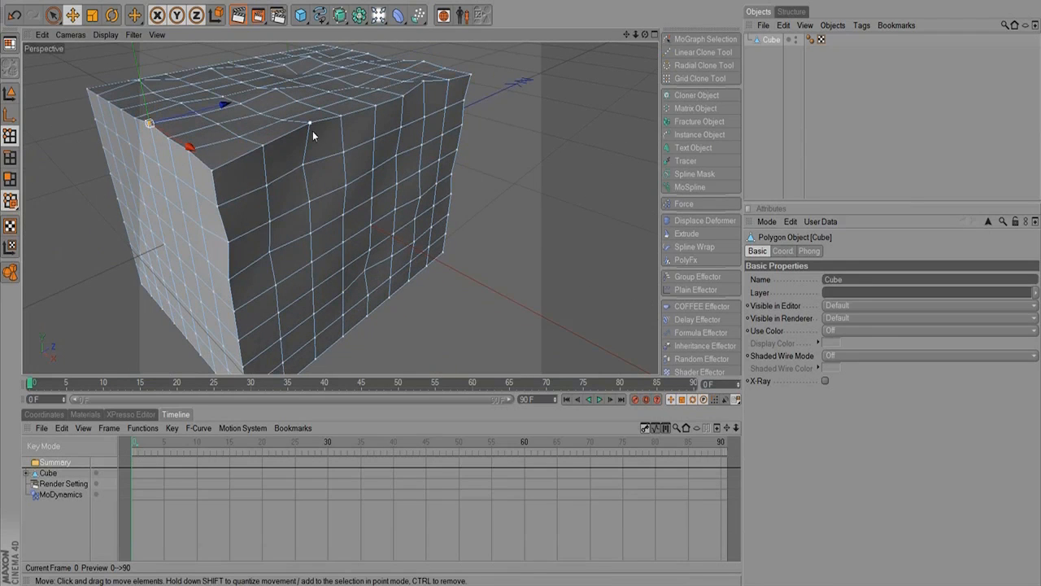
left_click(277, 314)
left_click_drag(427, 271, 343, 246, "alt")
right_click_drag(453, 214, 421, 197, "alt")
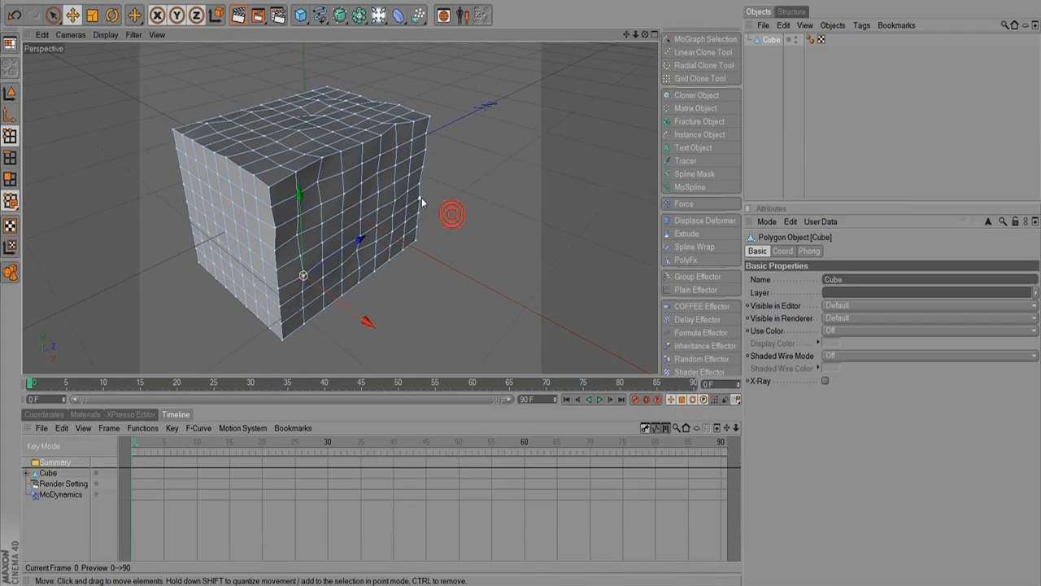
middle_click_drag(421, 198, 414, 202, "alt")
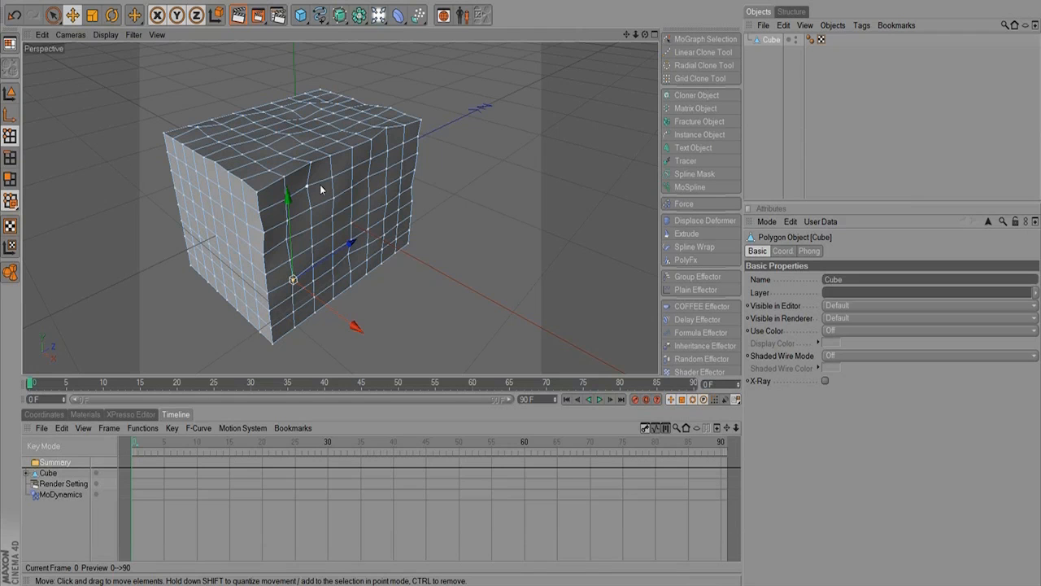
mouse_move(227, 196)
right_mouse_down("alt")
mouse_move(188, 202)
mouse_move(153, 255)
right_mouse_up("alt")
left_click_drag(288, 244, 213, 257, "alt")
Add a second cube and move it along negative Z toward the near end of the block.
left_click(300, 14)
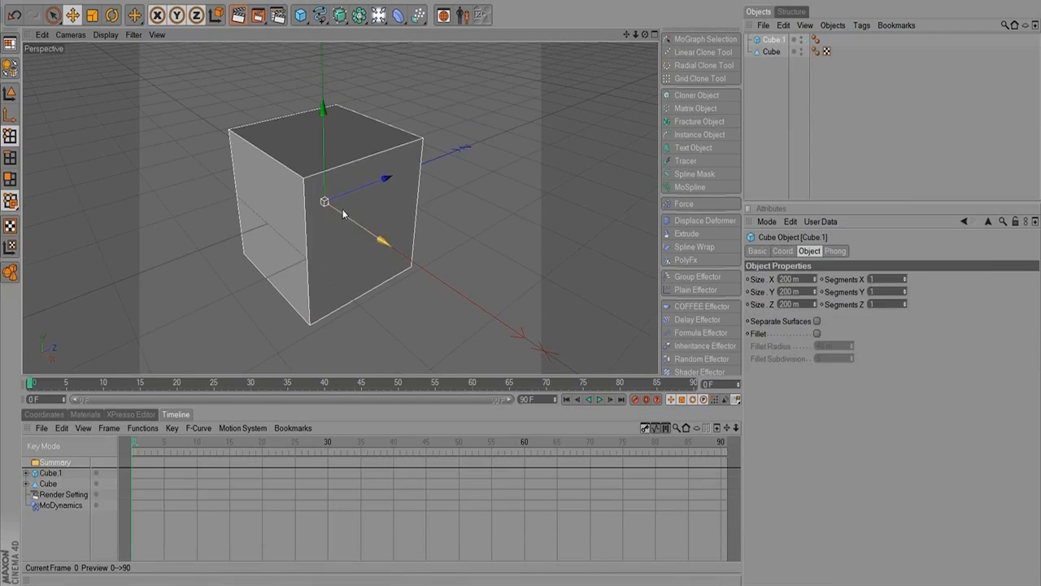
left_click_drag(349, 192, 318, 204)
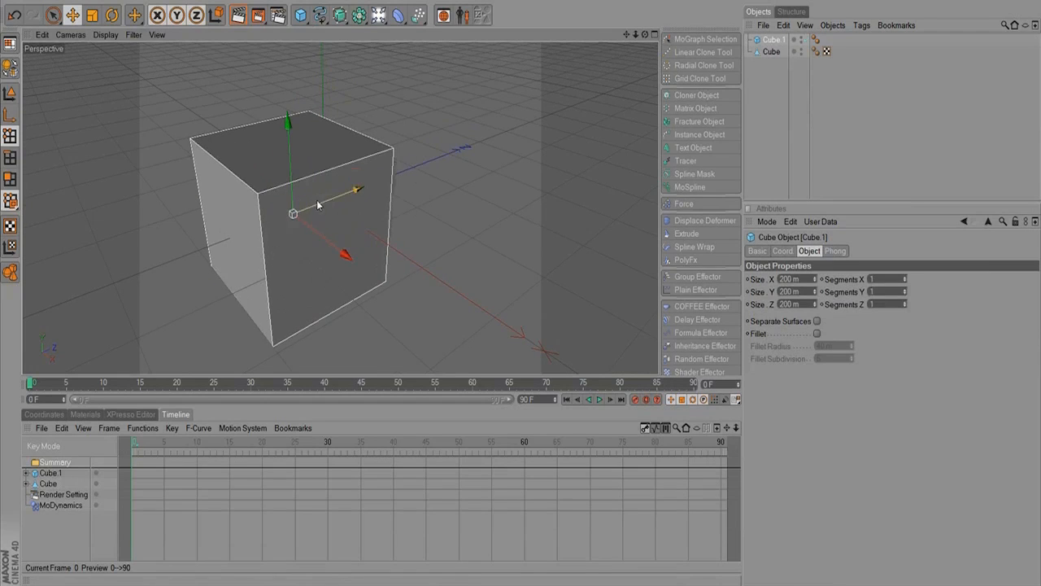
left_click(9, 92)
Rename the new cube as Arm_Left and reduce its Z size to about 93 m.
double_click(775, 40)
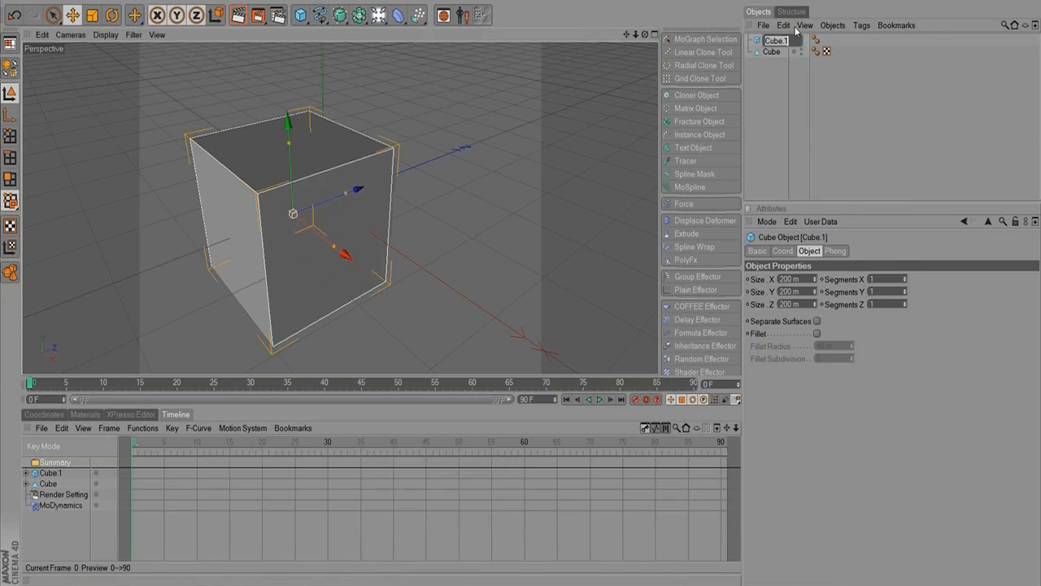
type("AS")
type("m_Left")
key("Return")
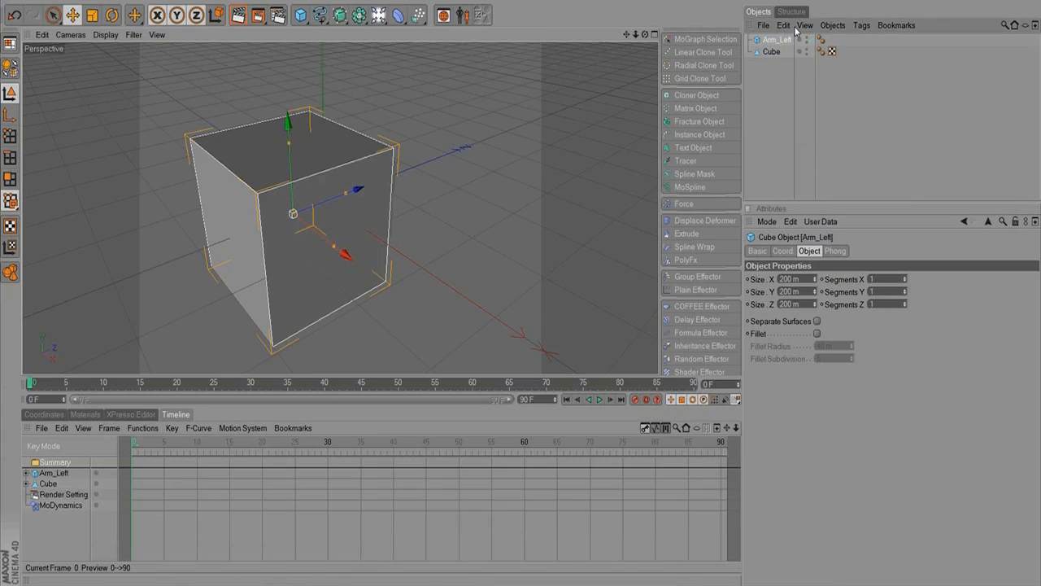
left_click_drag(344, 195, 317, 205)
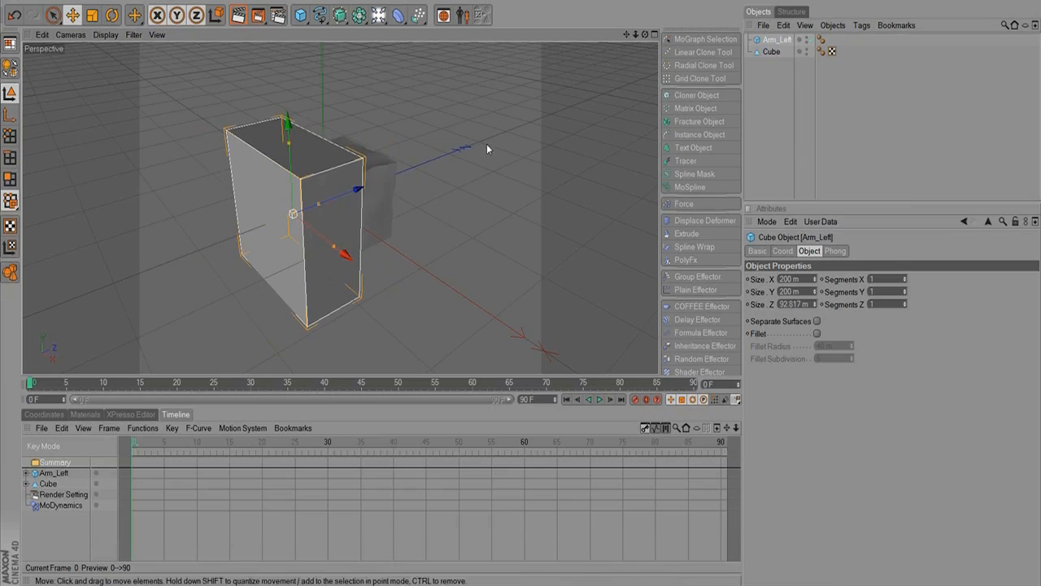
Rename the irregular block as Base.
double_click(771, 53)
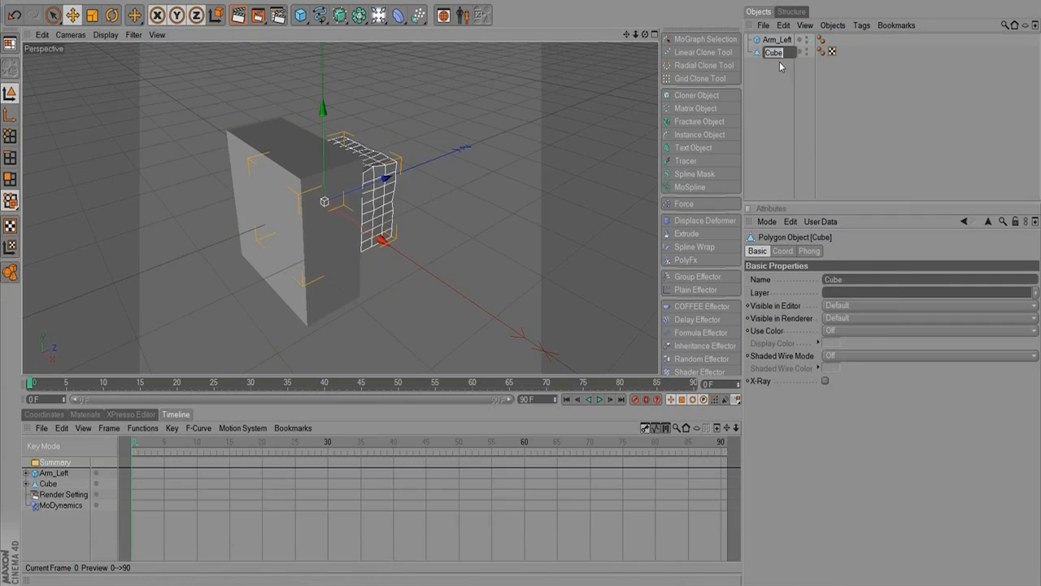
type("Base")
key("Return")
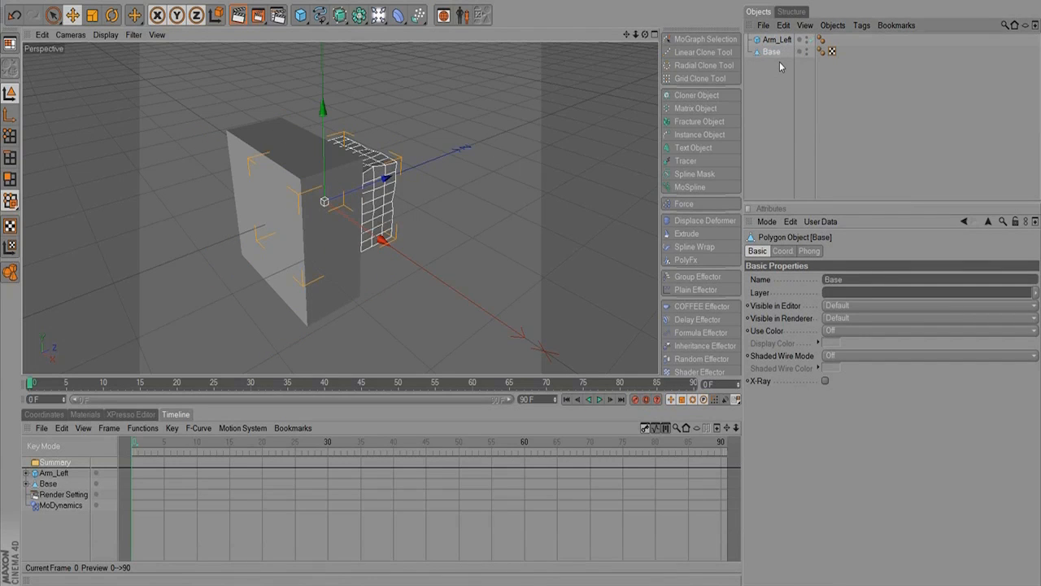
Move Arm_Left along Z against Base's end and reduce its X and Y sizes to about 162 m, aligning it with Base's edges.
left_click(777, 39)
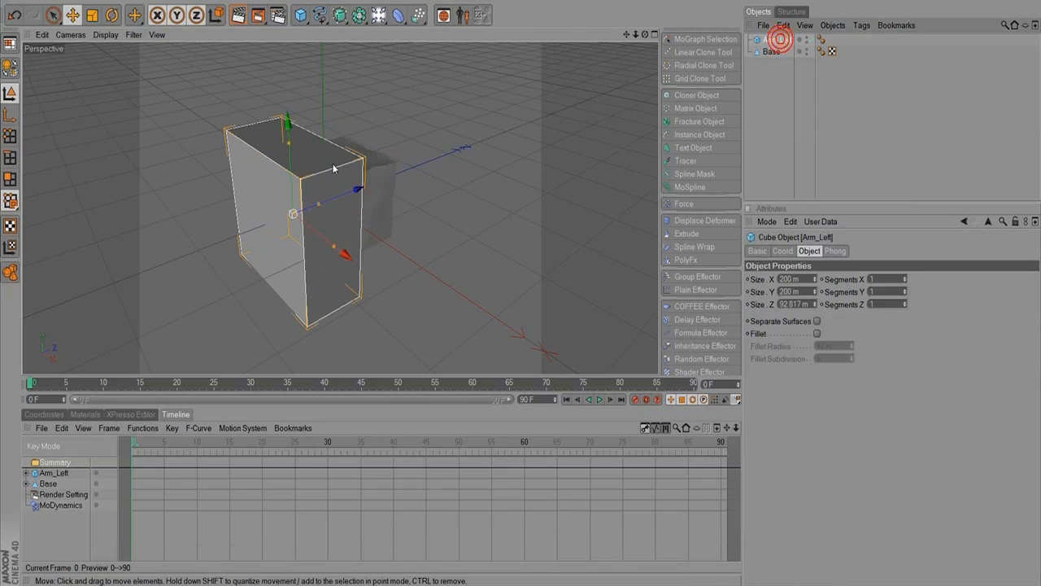
left_click(654, 34)
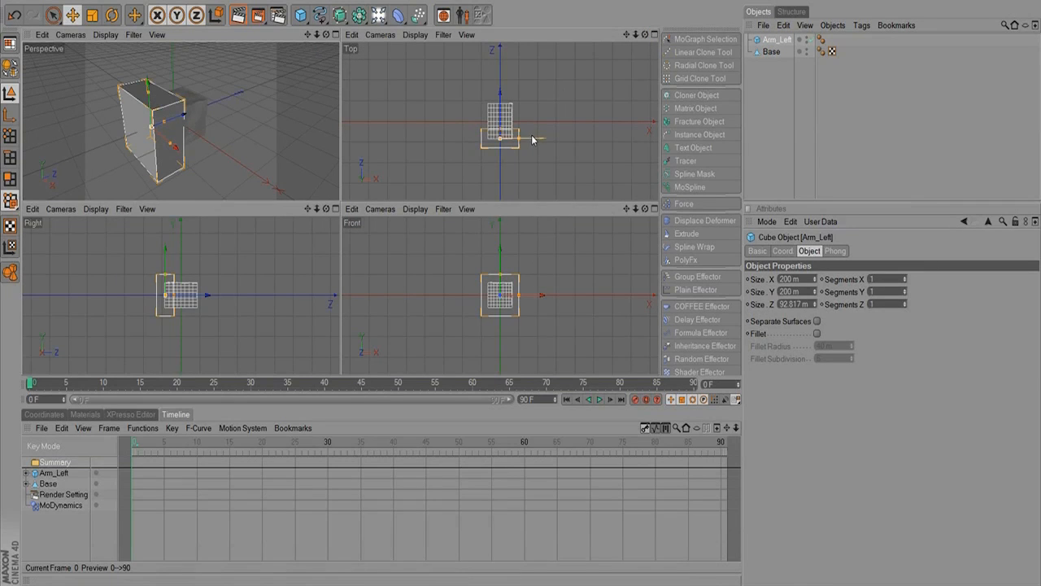
left_click_drag(501, 113, 494, 124)
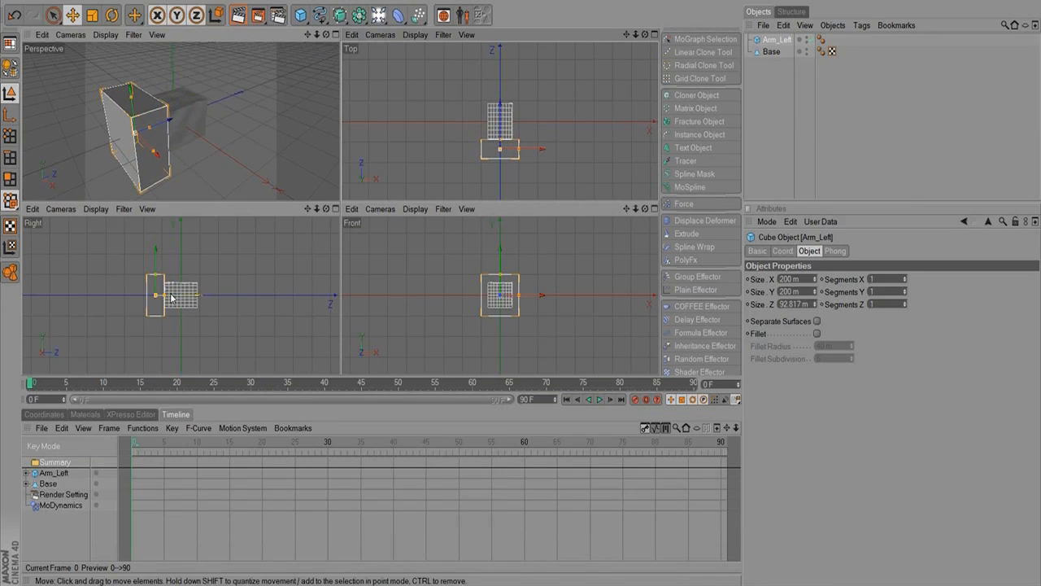
left_click_drag(521, 301, 504, 257)
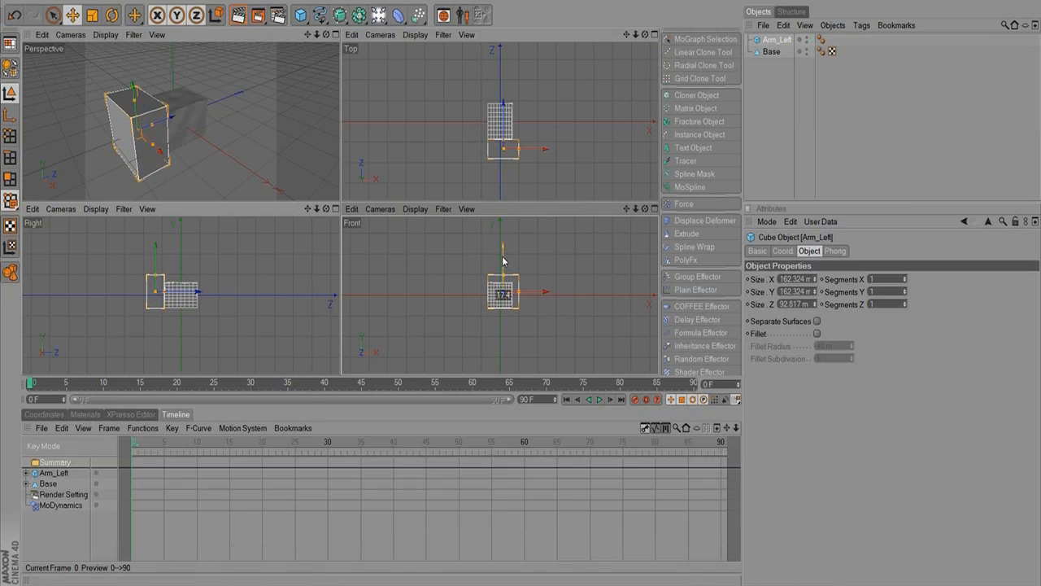
Thin Arm_Left to about 38 m along Z, position it against Base, and widen it to about 177 m along X.
left_click_drag(152, 125, 142, 128)
left_click_drag(178, 295, 185, 295)
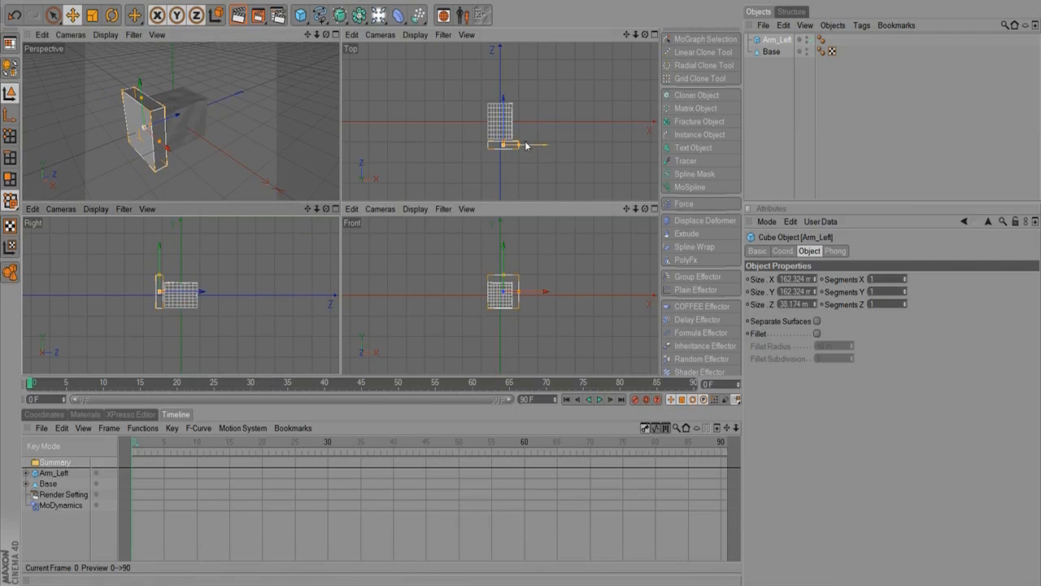
mouse_move(518, 144)
left_mouse_down()
mouse_move(548, 149)
mouse_move(536, 145)
left_mouse_up()
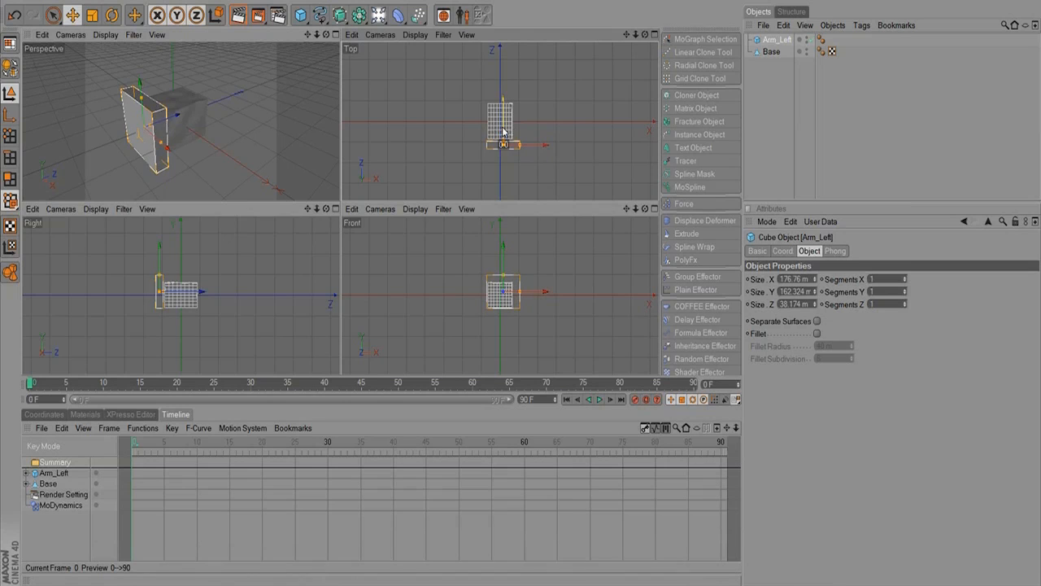
Set Arm_Left's X segments to 5.
left_click(325, 35)
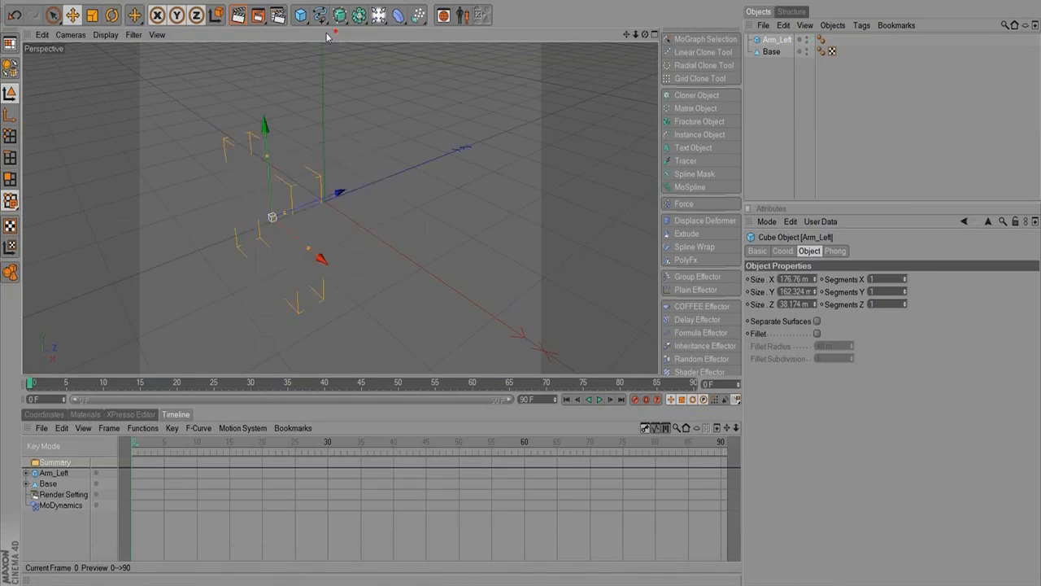
mouse_move(186, 184)
left_mouse_down("alt")
mouse_move(544, 146)
mouse_move(310, 176)
mouse_move(69, 337)
mouse_move(346, 260)
mouse_move(111, 162)
mouse_move(485, 233)
mouse_move(544, 186)
mouse_move(520, 195)
left_mouse_up("alt")
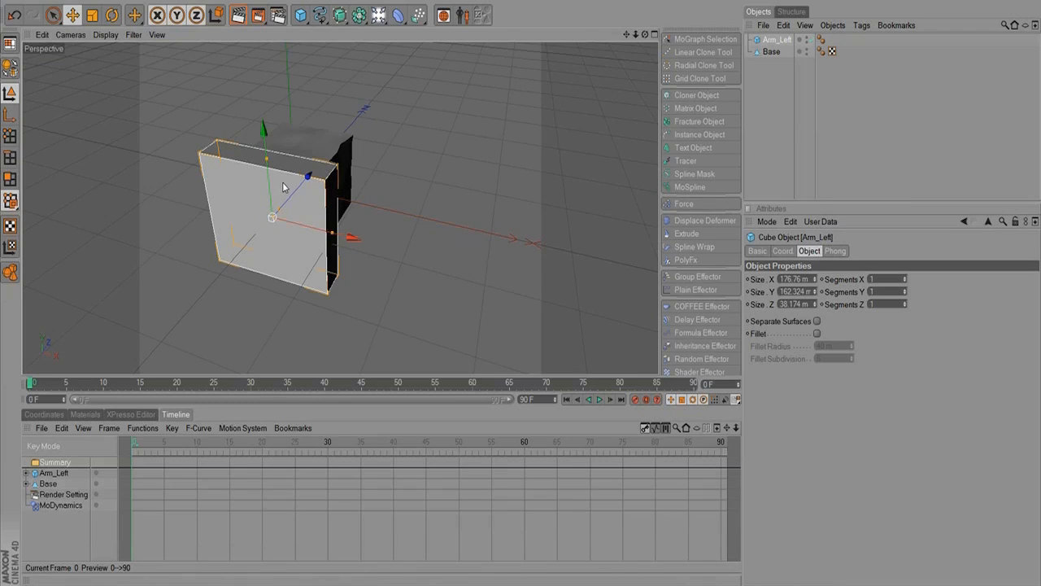
left_click_drag(395, 226, 296, 166, "alt")
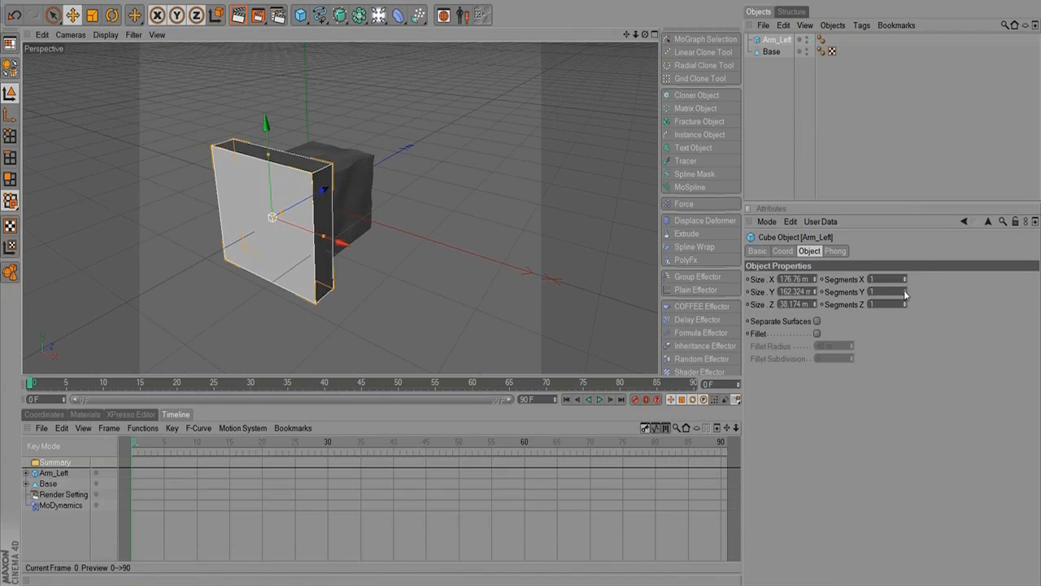
mouse_move(904, 292)
left_mouse_down()
mouse_move(904, 280)
mouse_move(904, 306)
mouse_move(906, 276)
mouse_move(908, 287)
left_mouse_up()
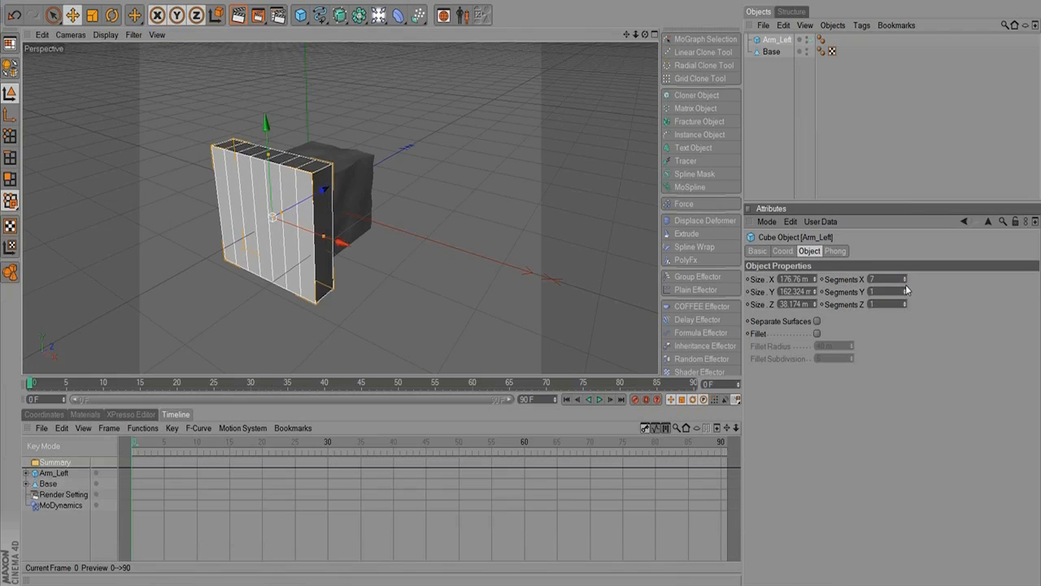
left_click(905, 279)
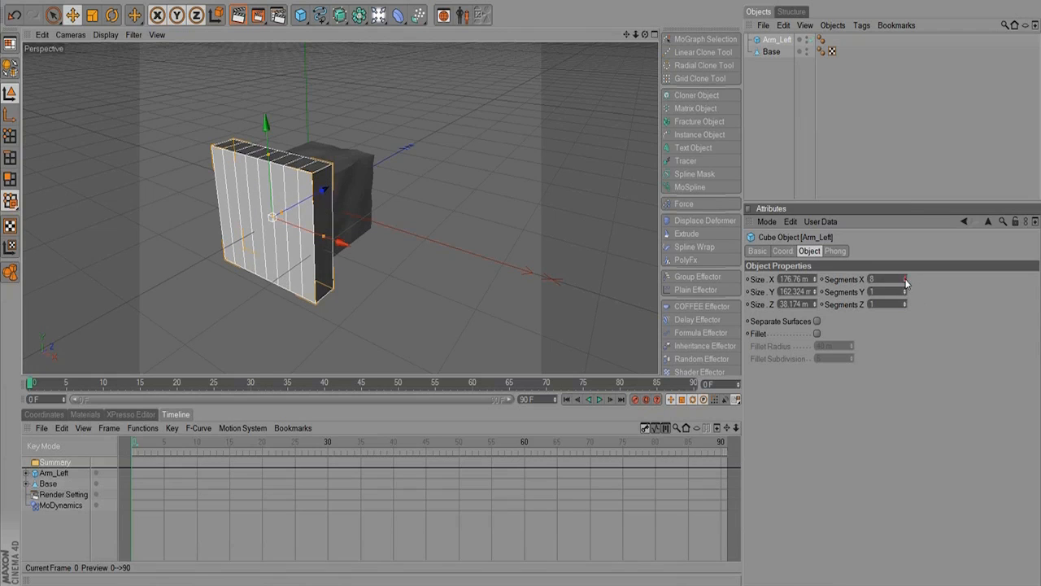
type("5")
key("Return")
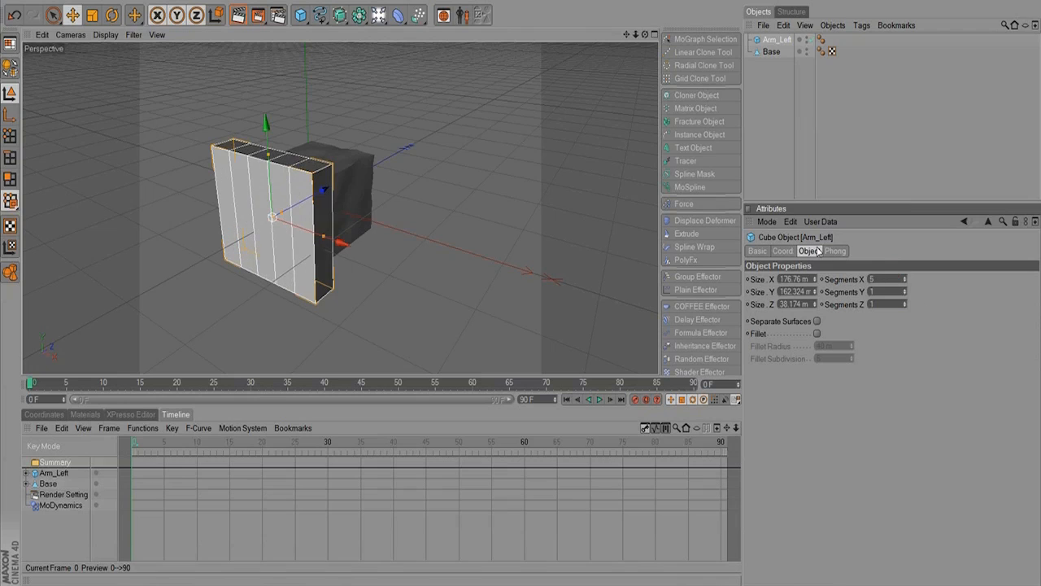
Reduce Arm_Left's Y size to about 132 m and shift it along X and Y to line up with Base's edges.
left_click_drag(265, 159, 267, 174)
middle_click(639, 54)
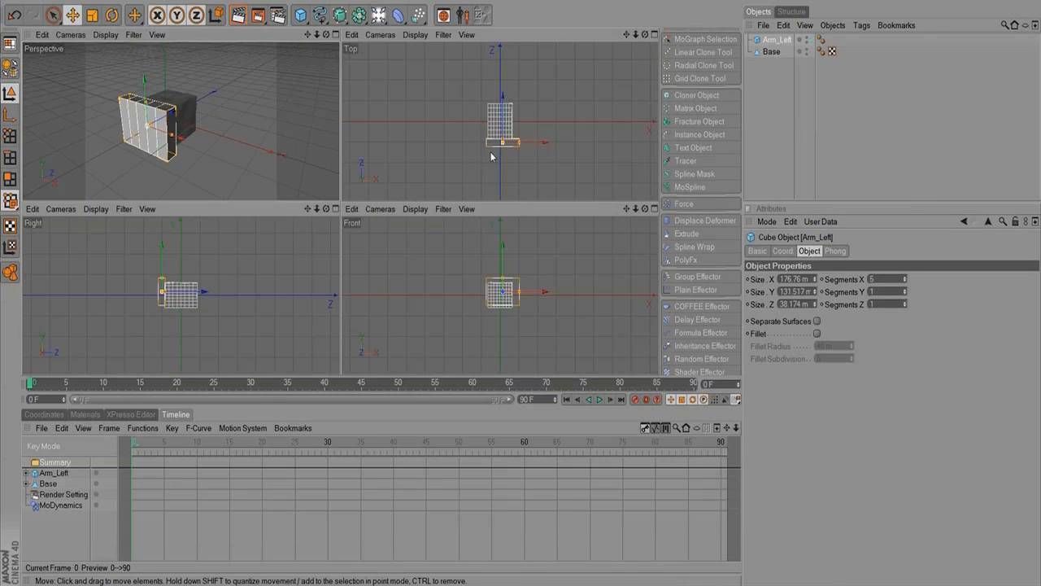
left_click_drag(529, 142, 524, 151)
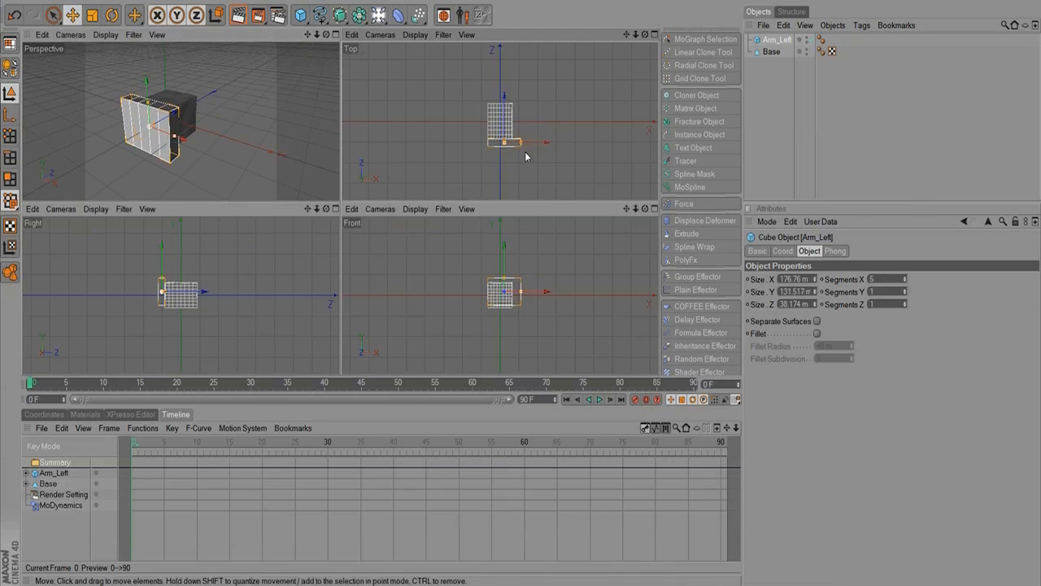
left_click_drag(504, 260, 504, 265)
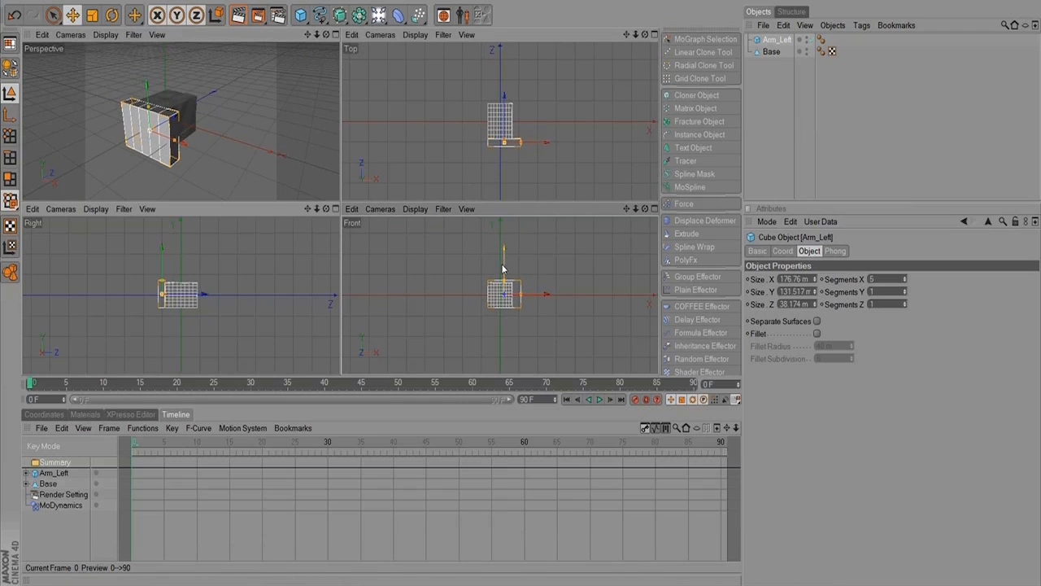
left_click(336, 34)
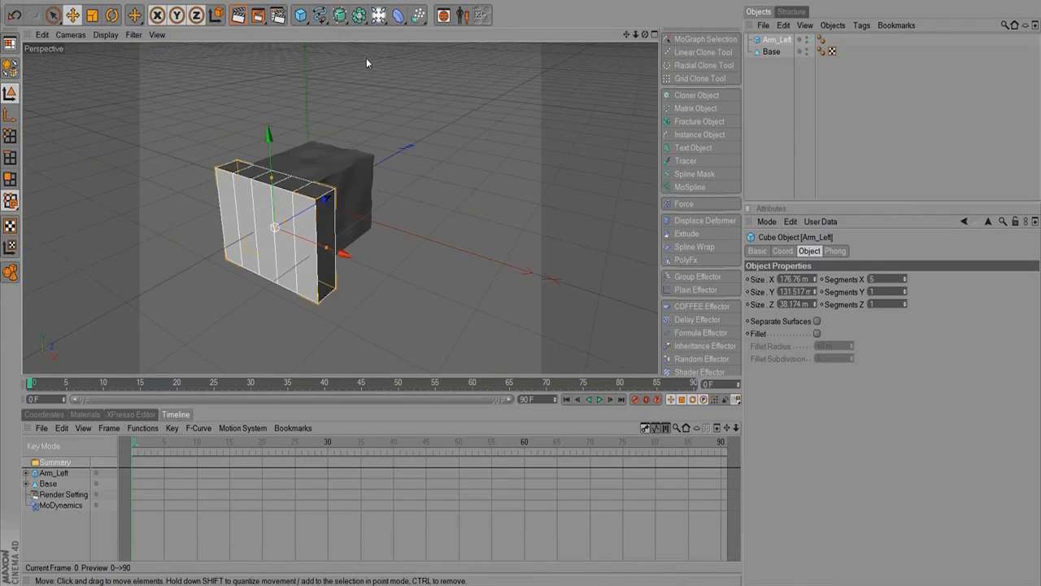
Make Arm_Left editable and lower the top points at its positive X end along Y.
left_click(52, 15)
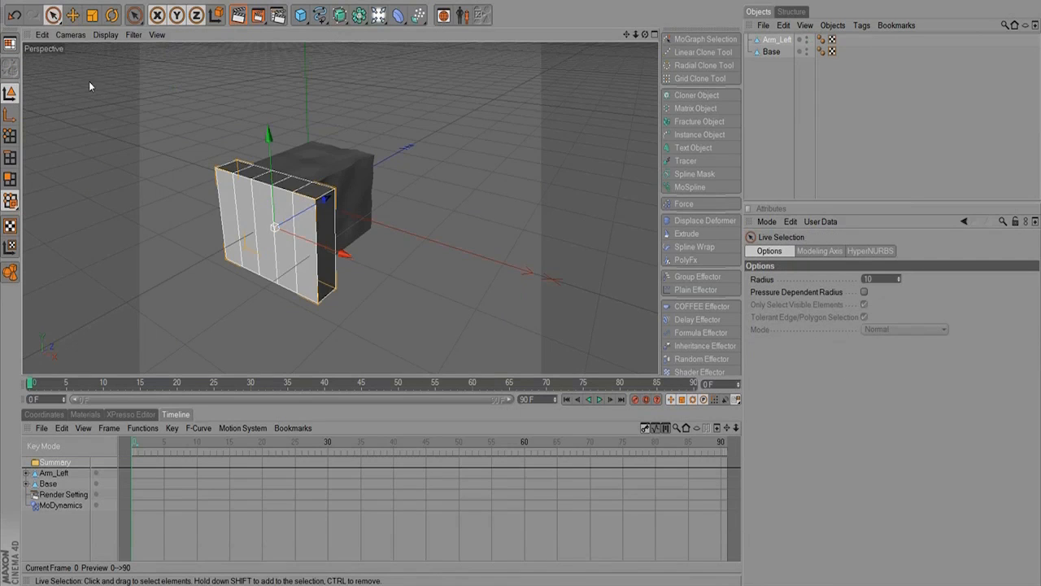
left_click(10, 135)
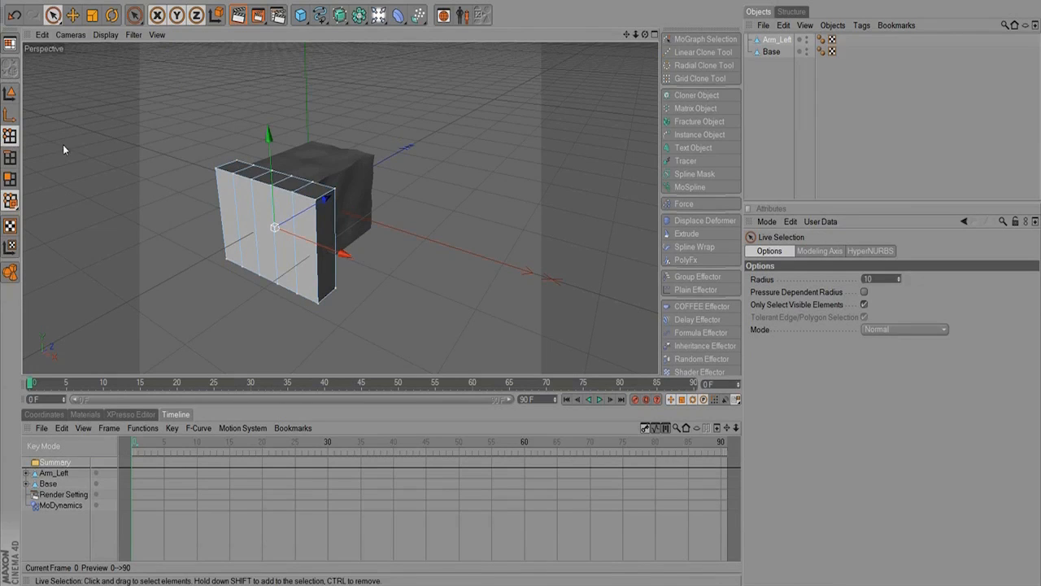
mouse_move(174, 192)
left_mouse_down("alt")
mouse_move(181, 206)
mouse_move(274, 213)
mouse_move(327, 188)
mouse_move(311, 202)
mouse_move(300, 175)
mouse_move(273, 187)
mouse_move(303, 172)
mouse_move(303, 185)
mouse_move(305, 168)
mouse_move(393, 149)
mouse_move(440, 114)
mouse_move(305, 208)
left_mouse_up("alt")
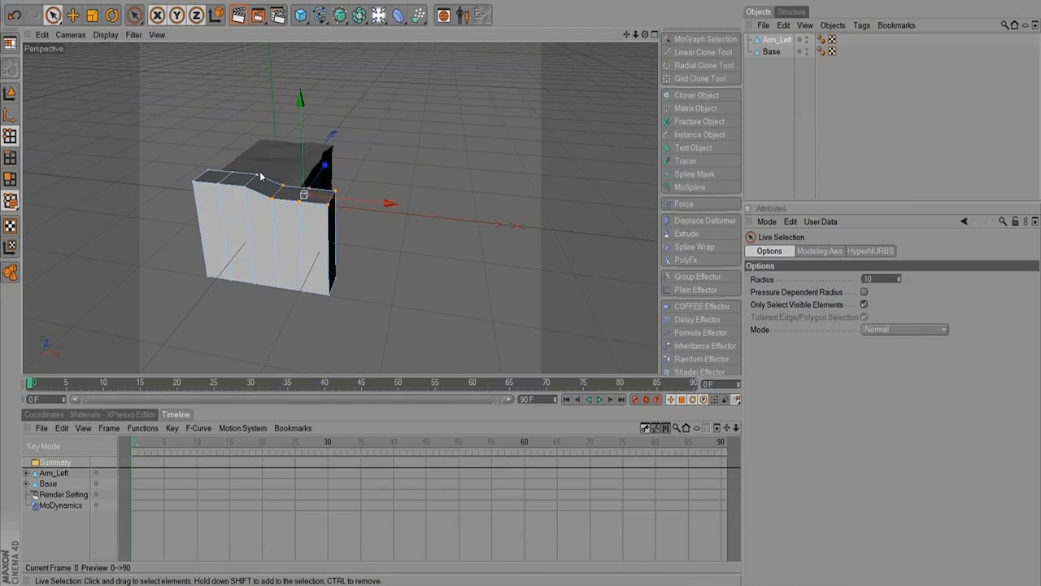
Select the top points at Arm_Left's negative X end and raise them along Y to form a stepped profile.
left_click(221, 172)
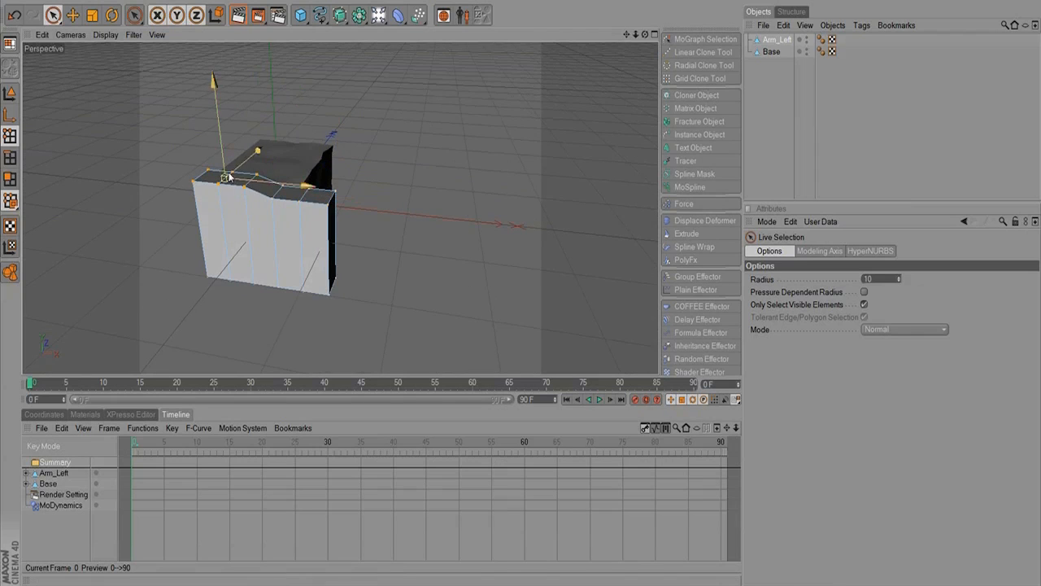
left_click(202, 156)
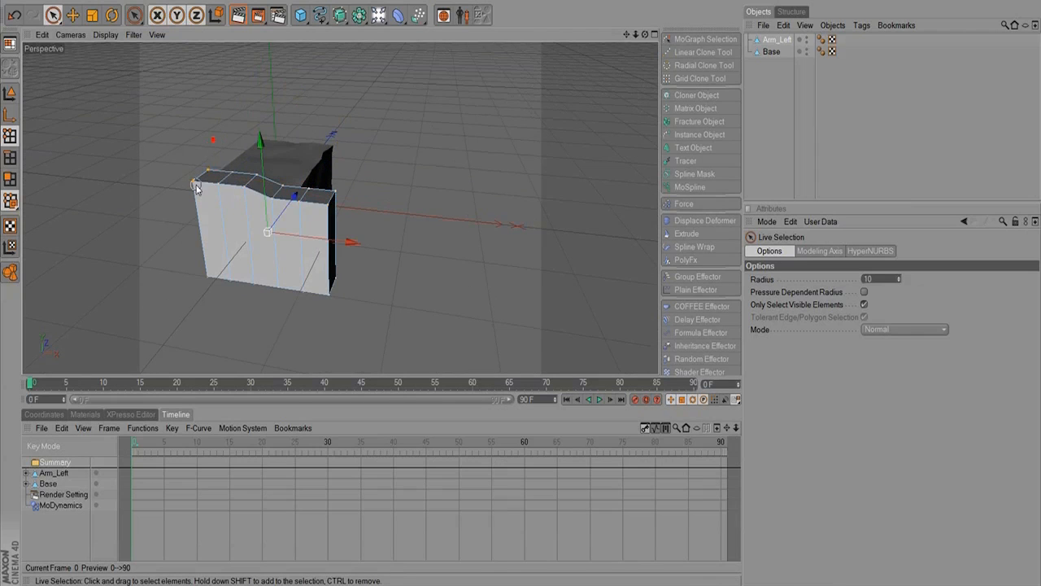
mouse_move(195, 185)
left_mouse_down()
mouse_move(271, 163)
mouse_move(225, 174)
mouse_move(221, 146)
mouse_move(504, 162)
mouse_move(360, 189)
mouse_move(265, 227)
left_mouse_up()
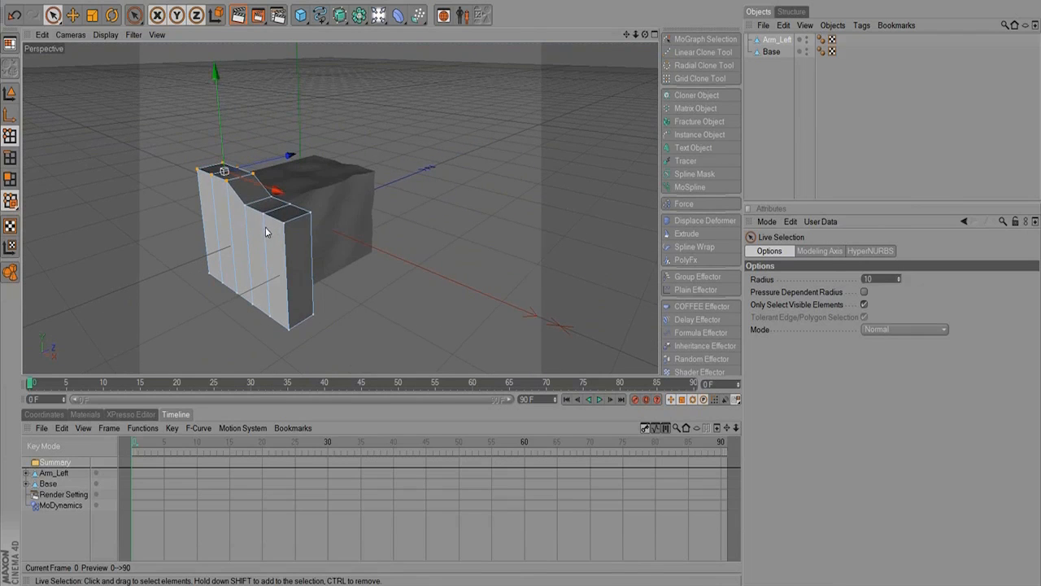
left_click(764, 73)
left_click(776, 39)
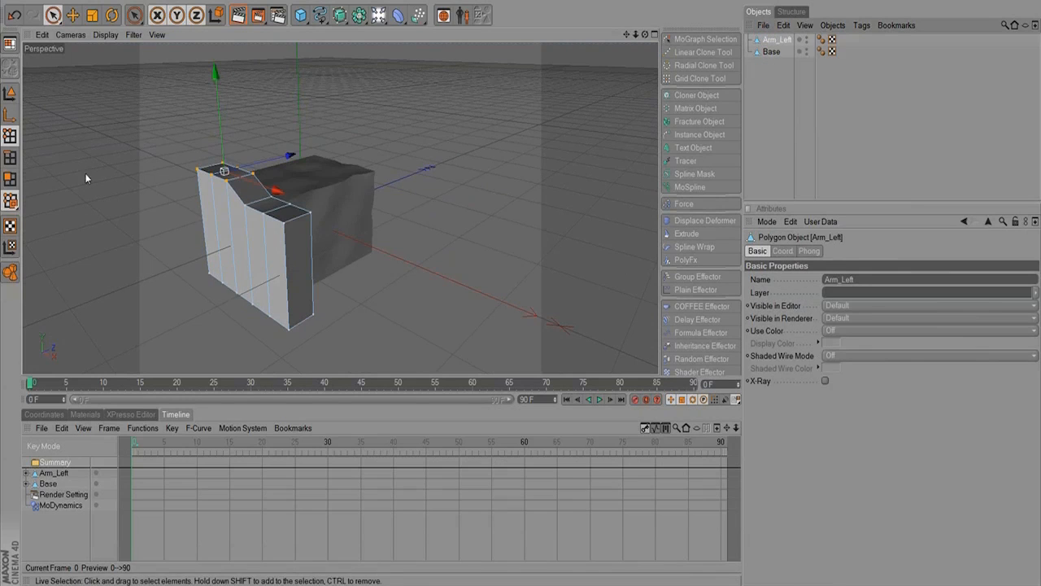
Select all polygons of Arm_Left and subdivide them with a subdivision value of 2.
left_click(9, 179)
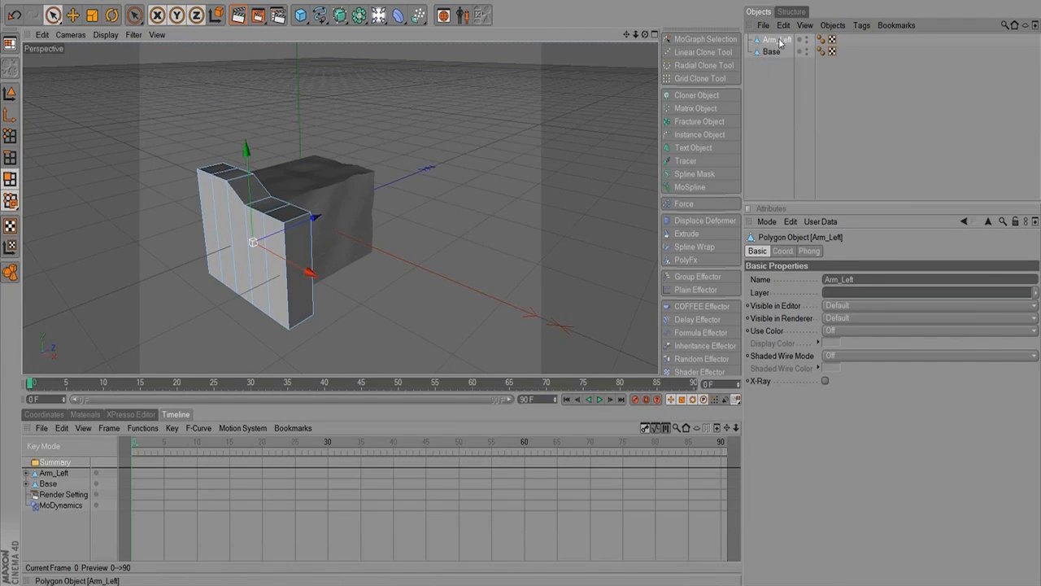
left_click(8, 178)
key("ctrl+a")
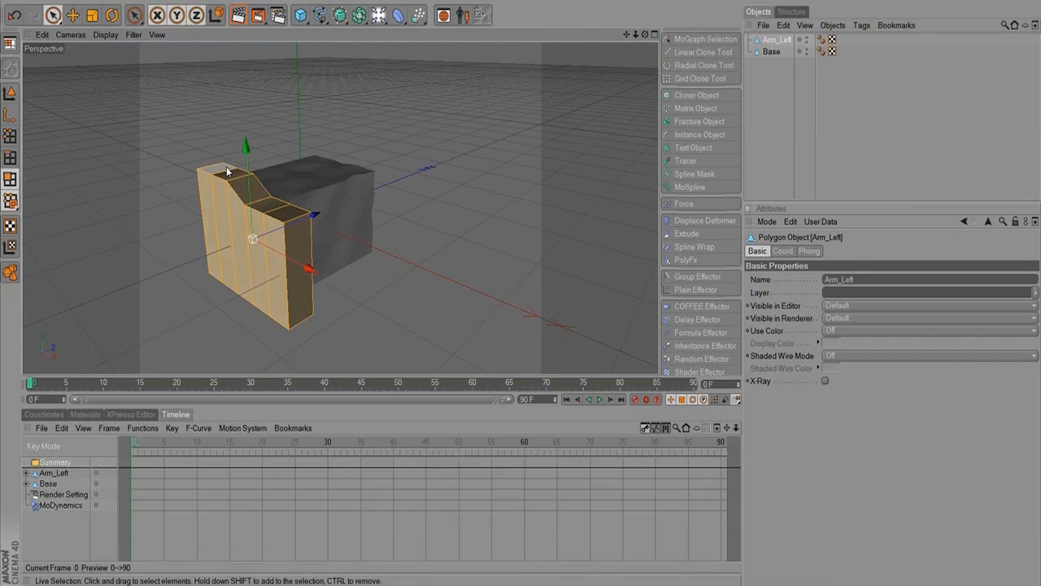
left_click(202, 2)
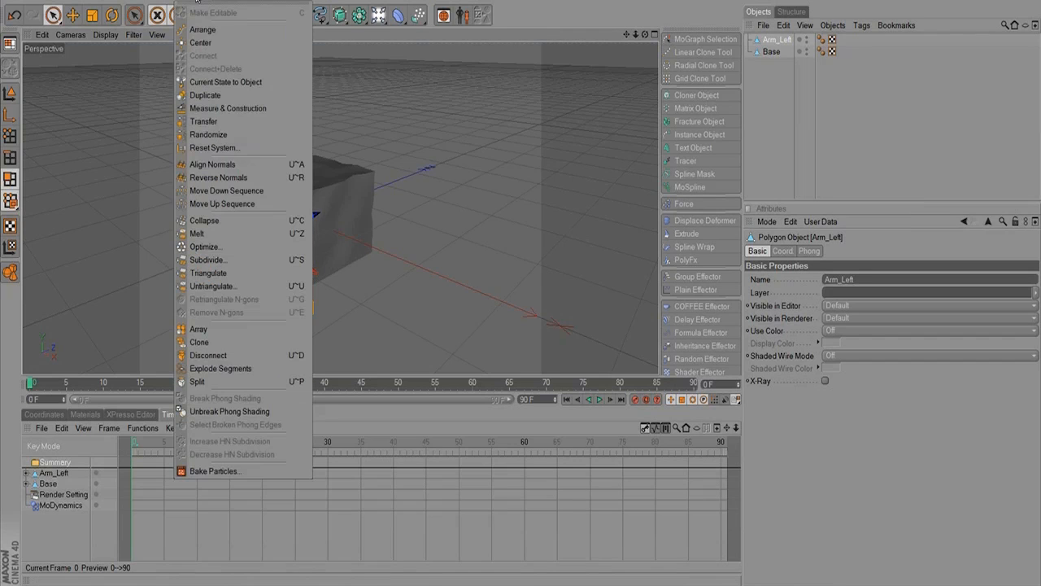
left_click(238, 259)
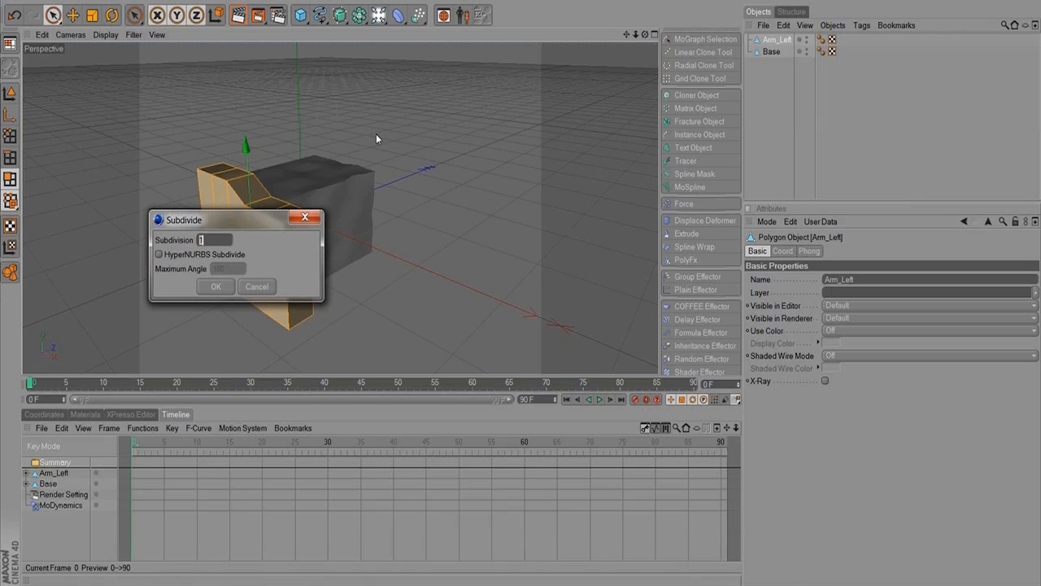
type("2")
key("Return")
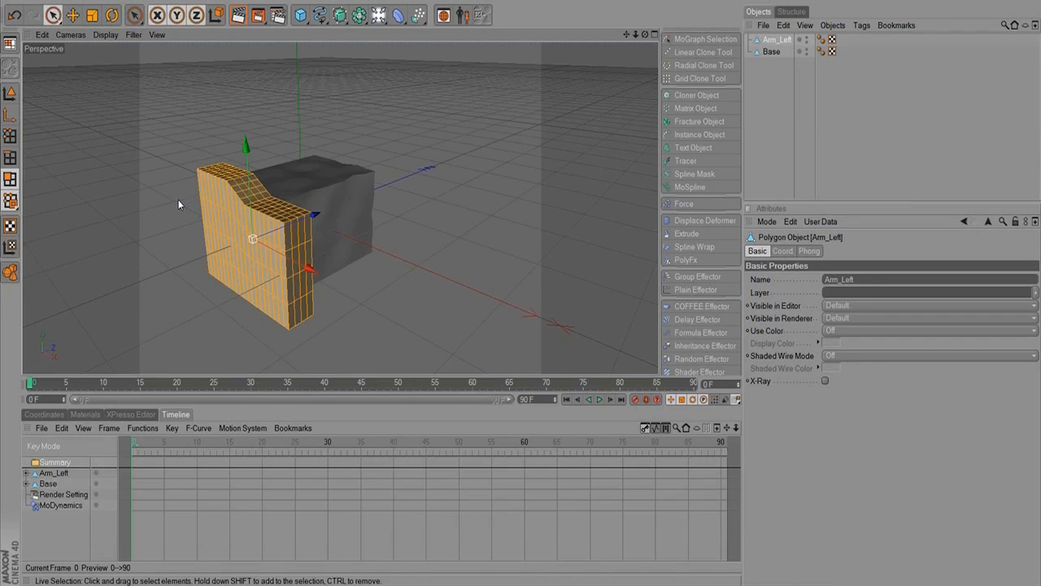
Shift a few individual points on Arm_Left's outer side face to start making the surface uneven.
left_click(54, 16)
left_click(10, 136)
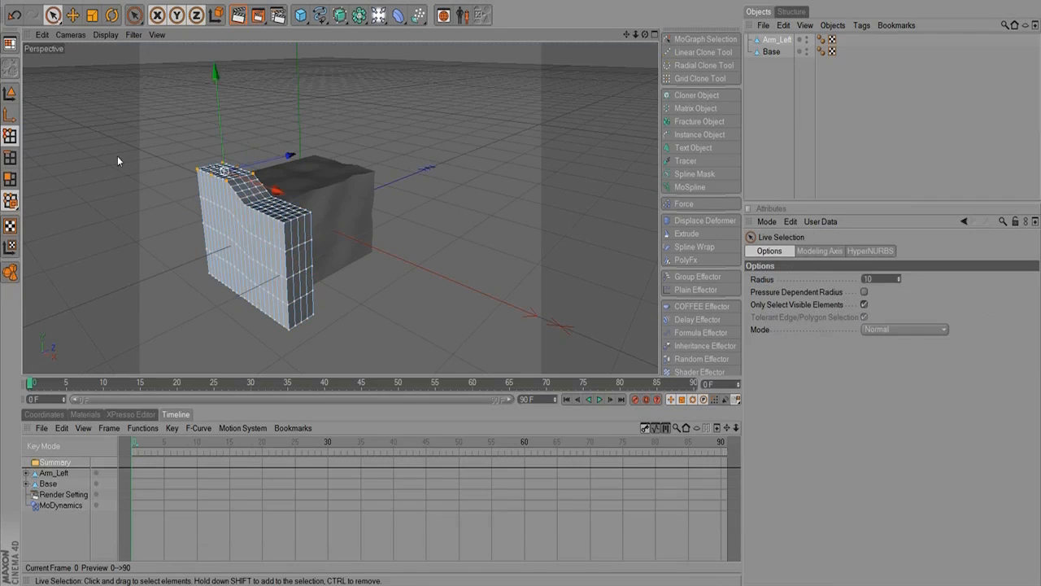
left_click(222, 235)
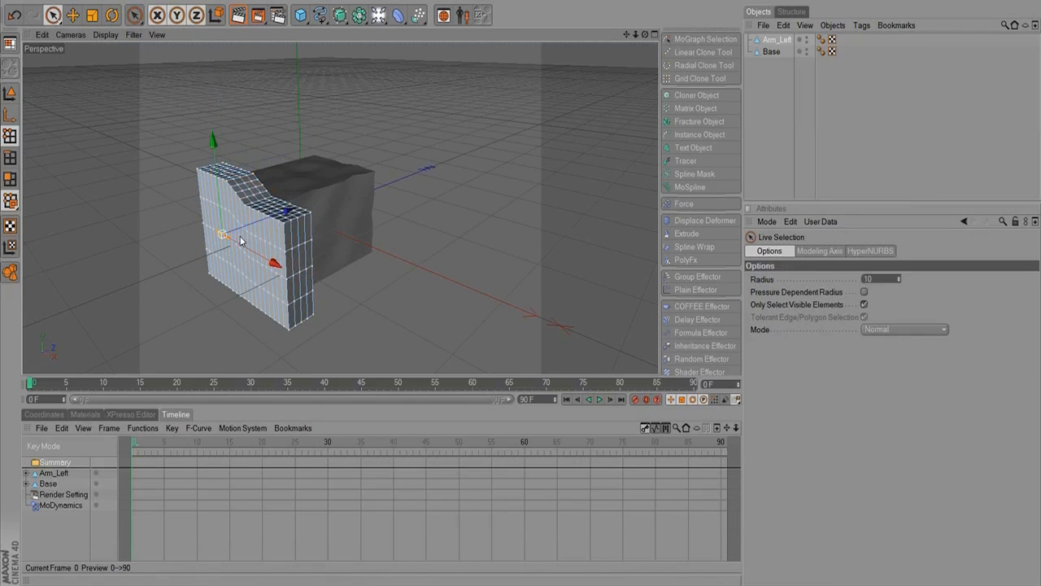
left_click(263, 241)
left_click(278, 230)
Nudge individual points along Arm_Left's stepped top surface to make it irregular.
left_click(214, 175)
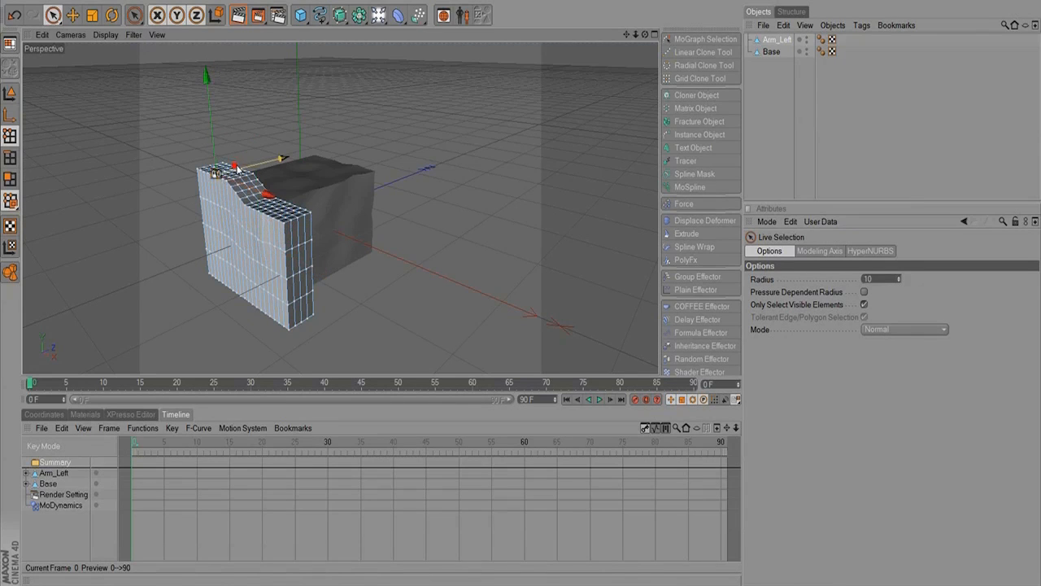
left_click(280, 207)
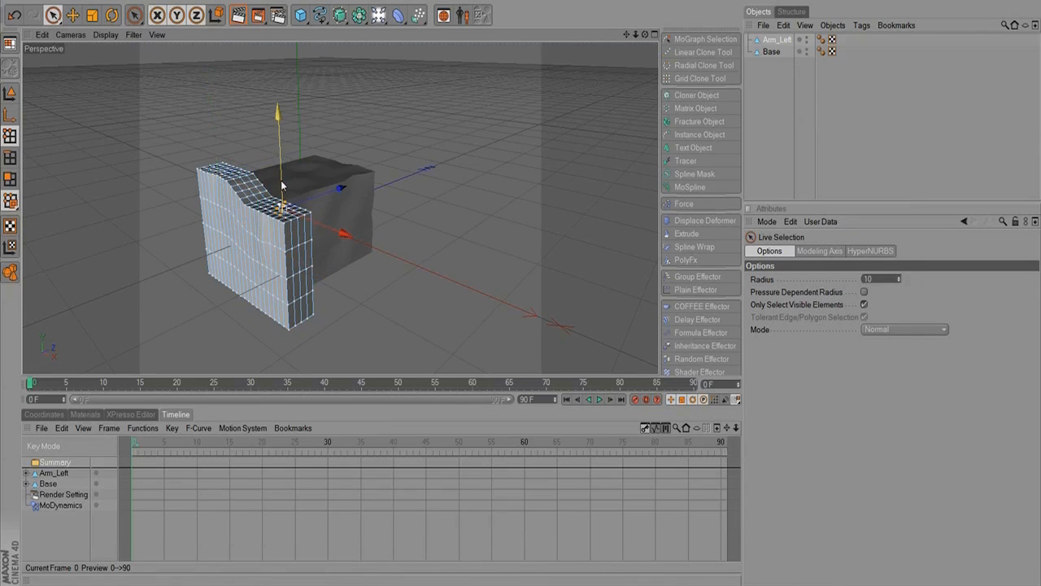
left_click(246, 182)
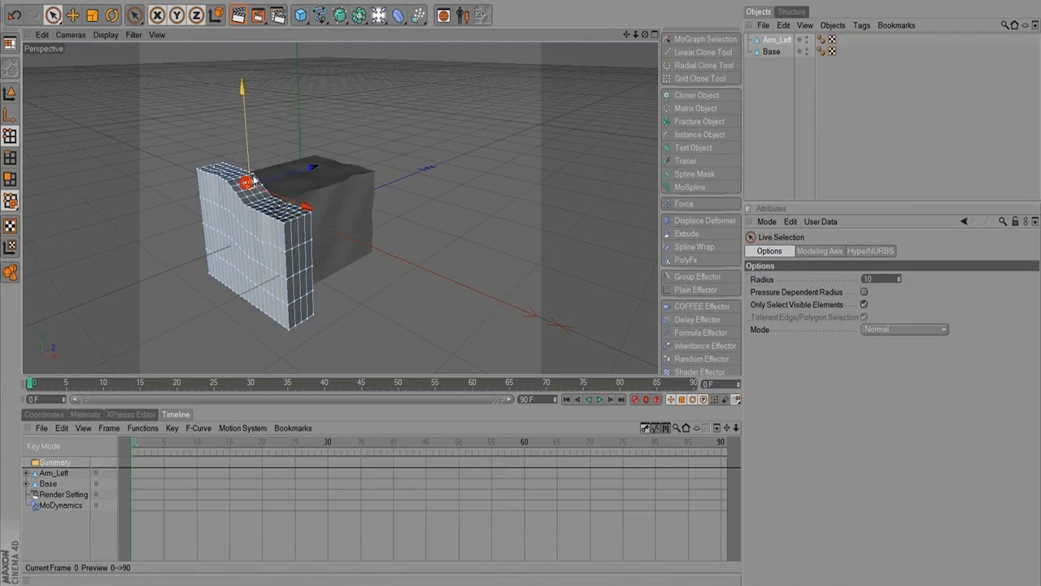
left_click(227, 169)
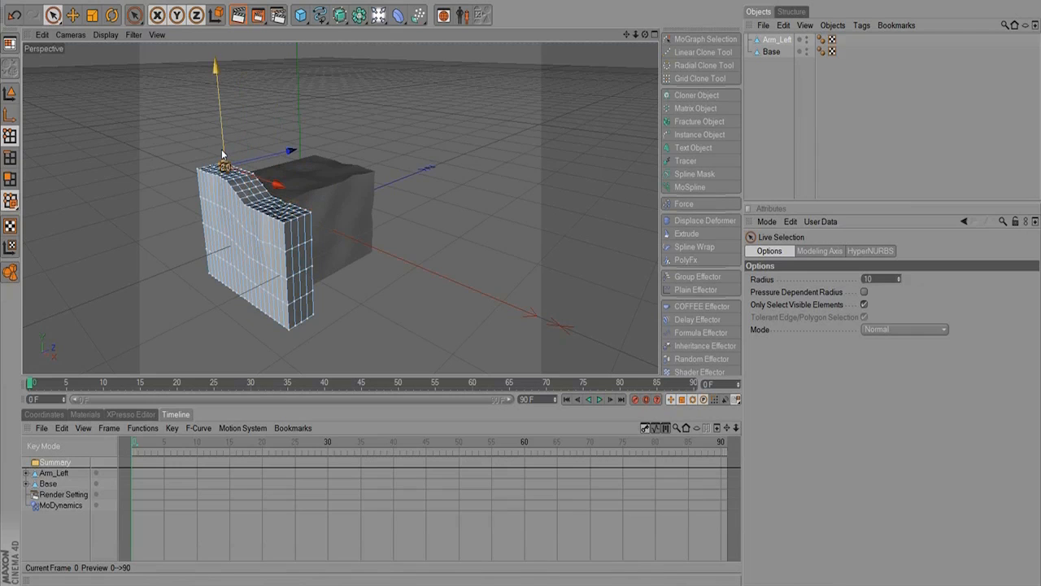
Displace more scattered points on the lower and middle parts of Arm_Left's outer side face.
left_click(264, 285)
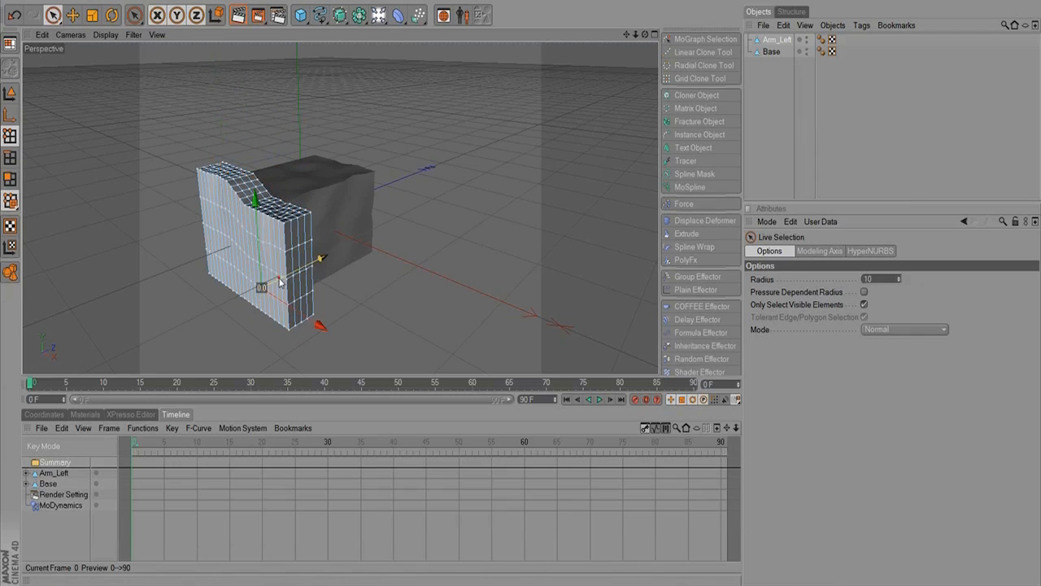
left_click(275, 281)
left_click(243, 249)
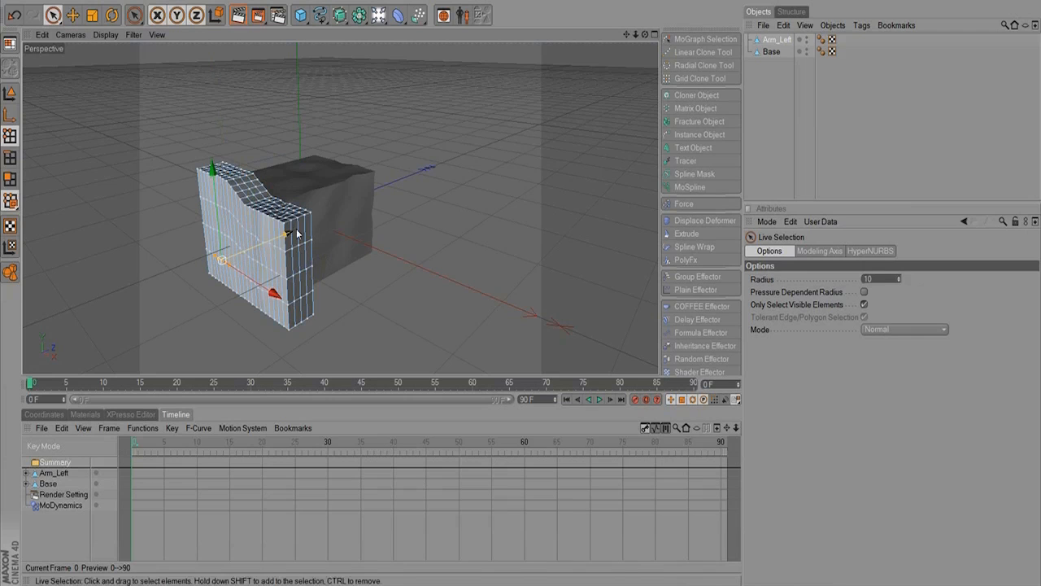
left_click_drag(272, 275, 482, 214, "alt")
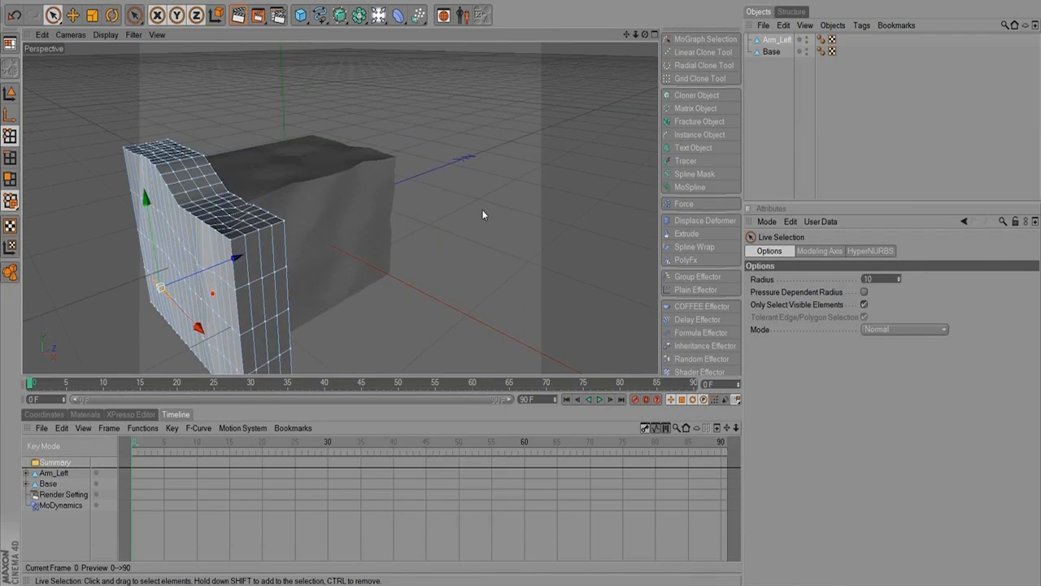
left_click_drag(237, 275, 285, 216, "alt")
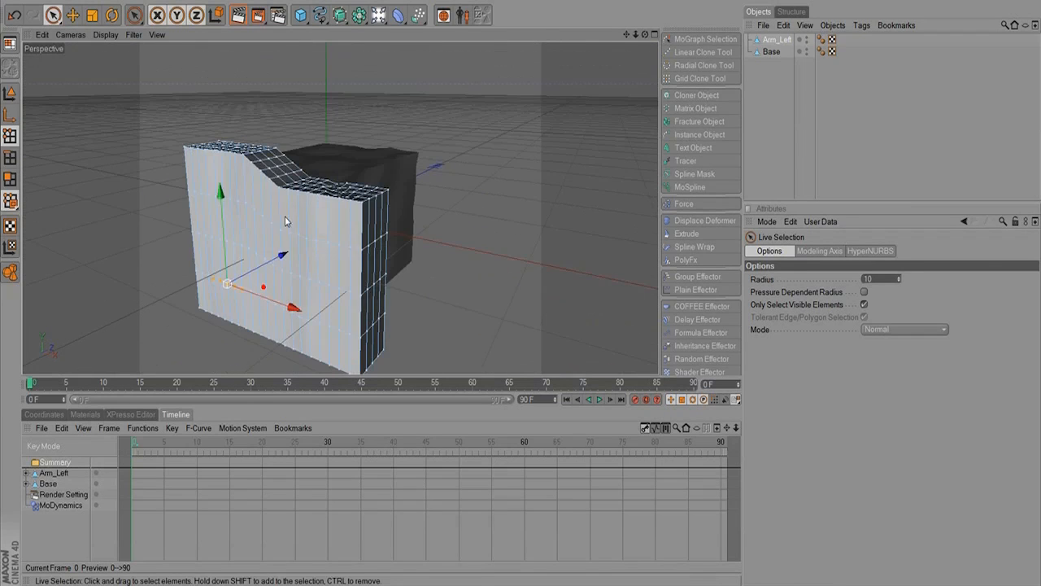
left_click(271, 220)
left_click(288, 212)
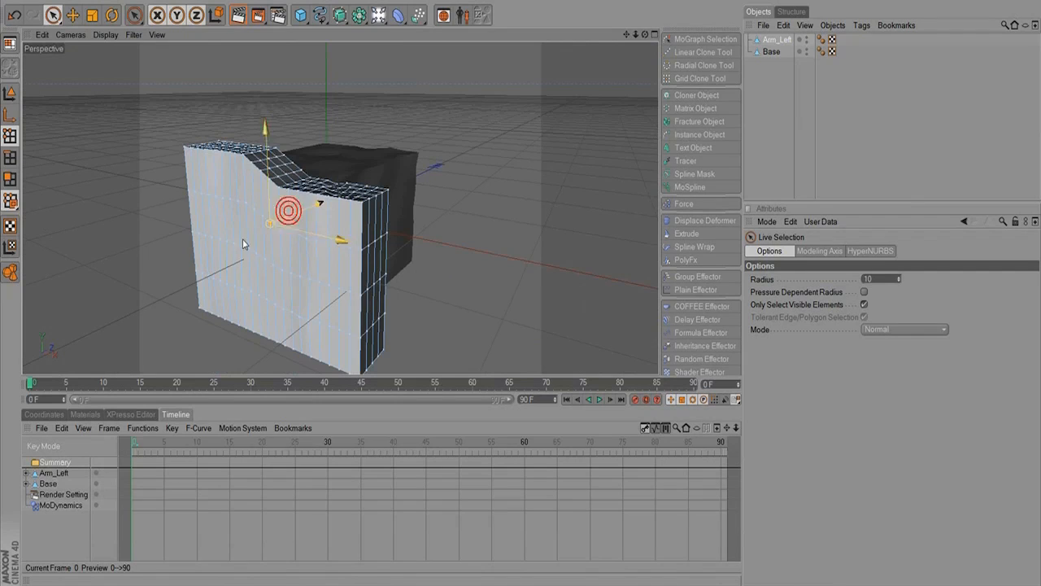
Offset points along Arm_Left's bottom outer edge and adjust a point on its top inner edge near the negative X end.
left_click(210, 309)
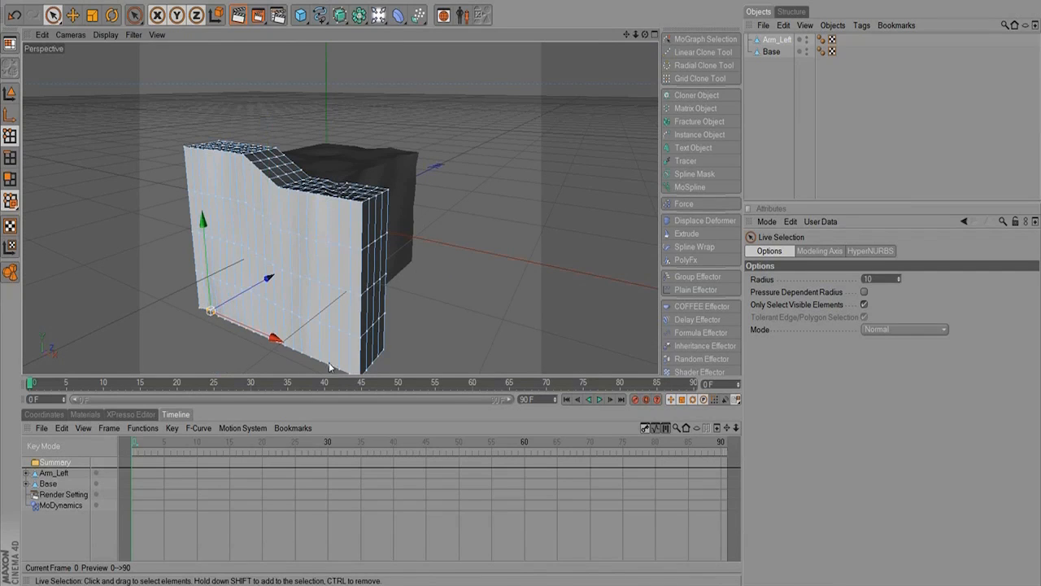
mouse_move(305, 351)
left_mouse_down()
mouse_move(328, 360)
mouse_move(333, 348)
left_mouse_up()
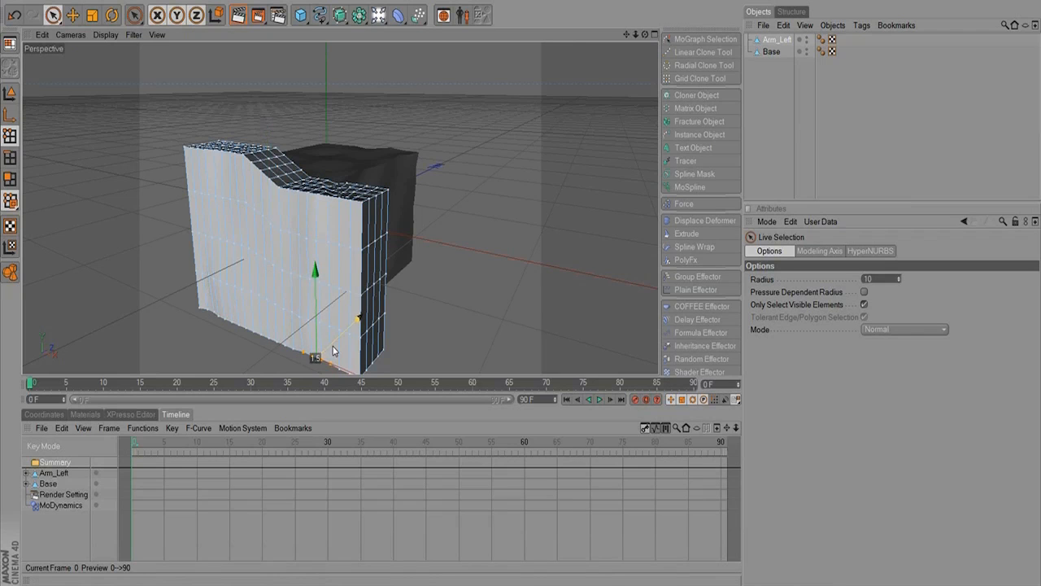
left_click(264, 335)
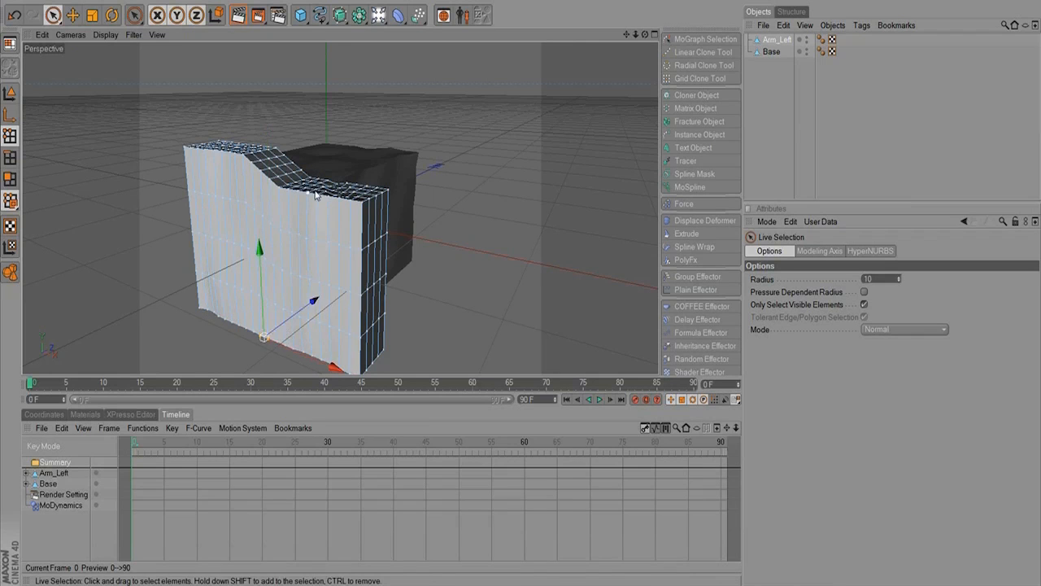
left_click_drag(316, 196, 177, 271, "alt")
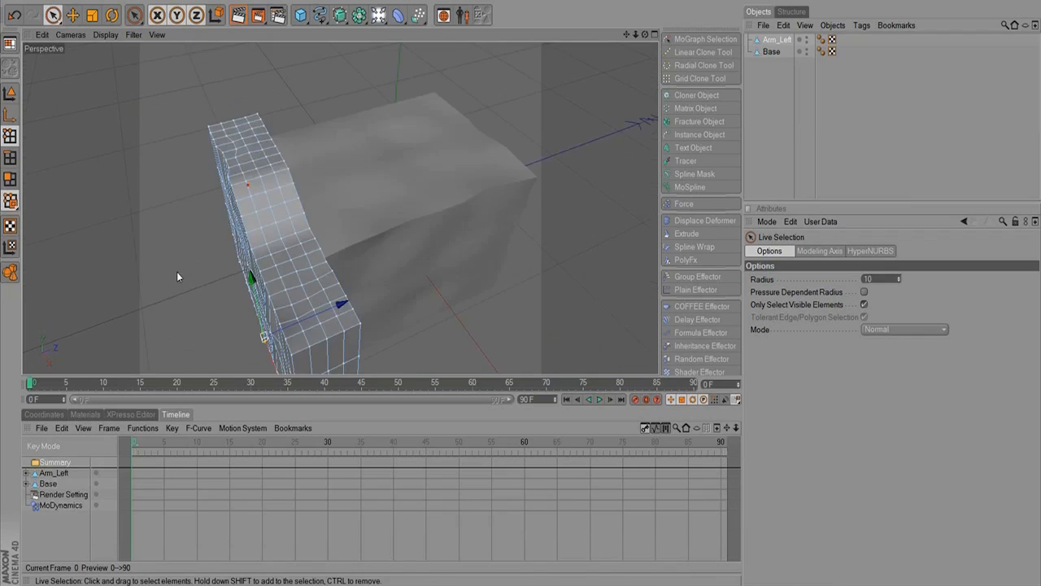
left_click(260, 133)
left_click_drag(262, 128, 134, 229, "alt")
right_click_drag(350, 170, 141, 281, "alt")
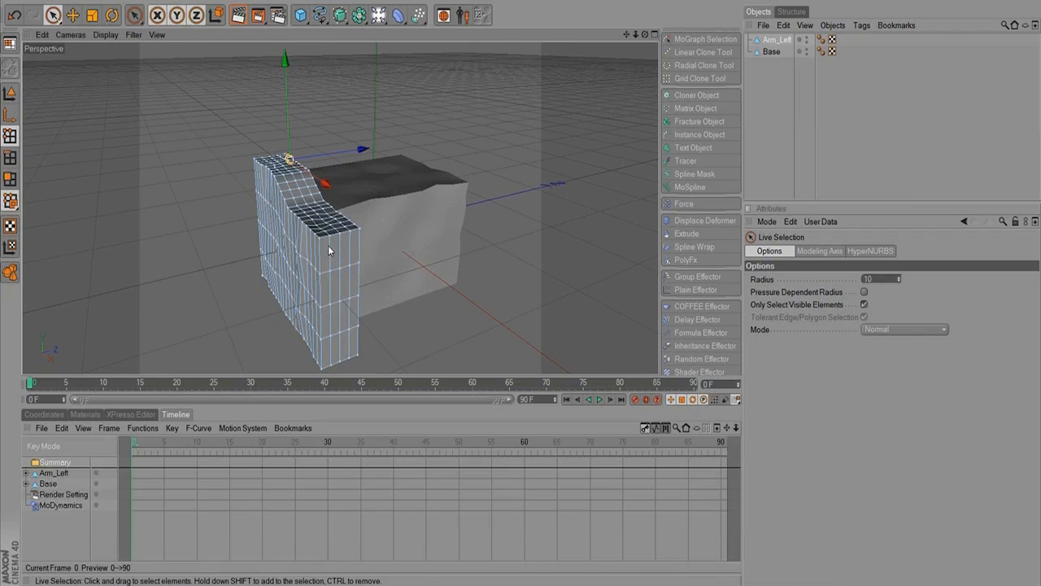
Create an Instance of Arm_Left and move it along Z to the opposite side of Base.
left_click(772, 39)
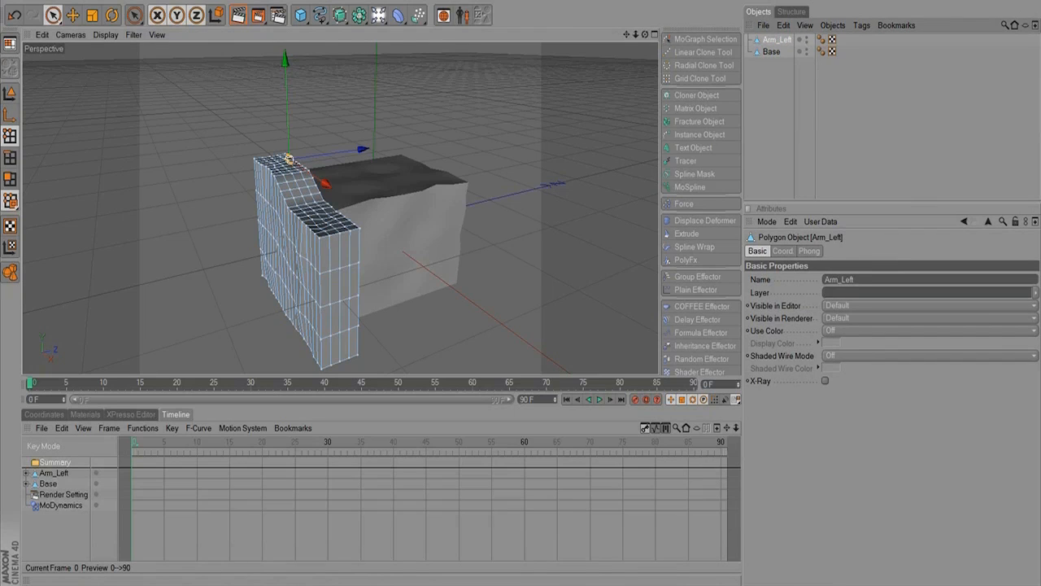
left_click(359, 16)
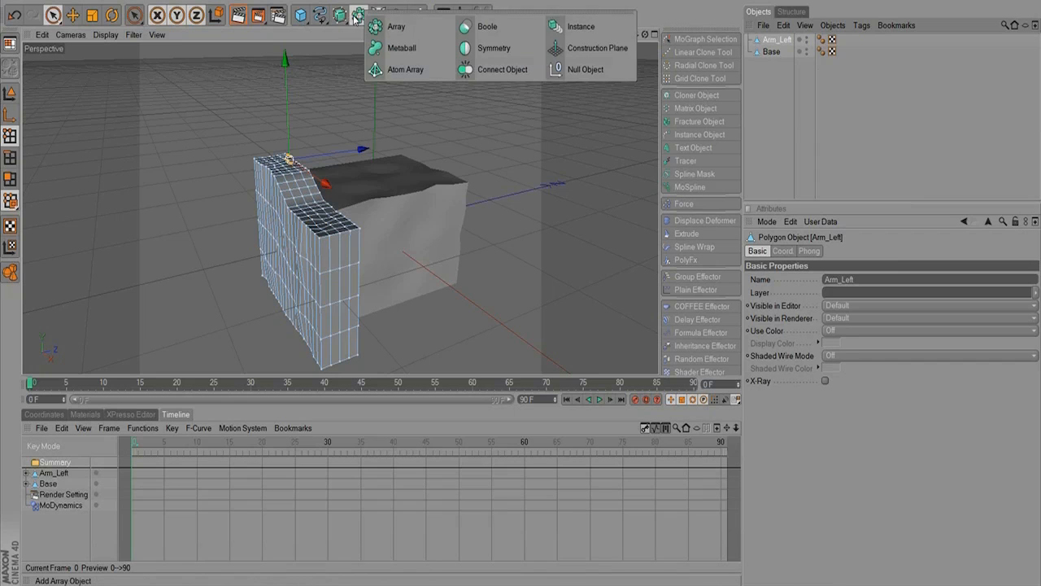
left_click(579, 27)
left_click(10, 92)
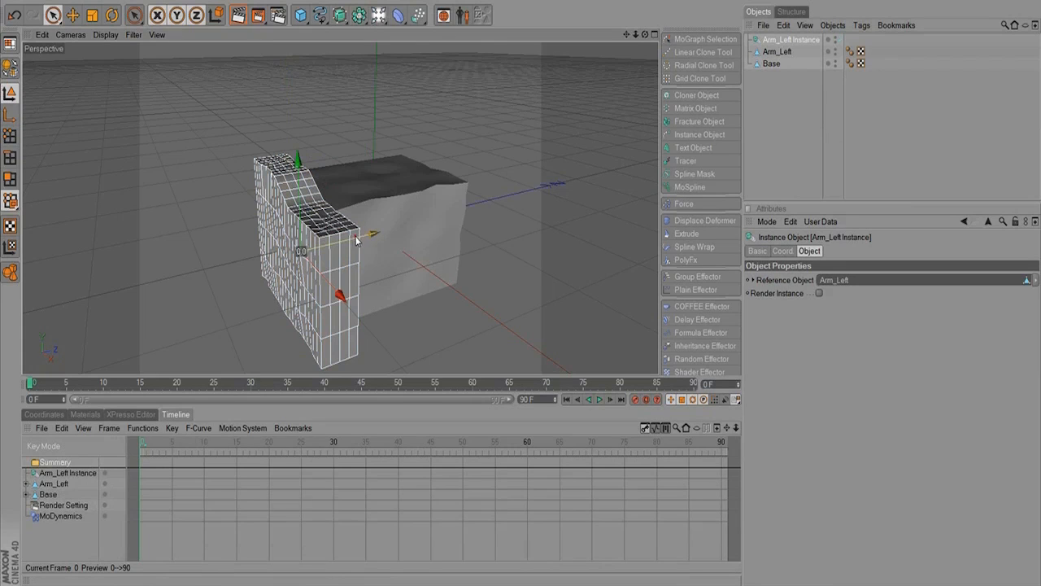
left_click_drag(370, 234, 538, 211)
left_click_drag(598, 203, 562, 218)
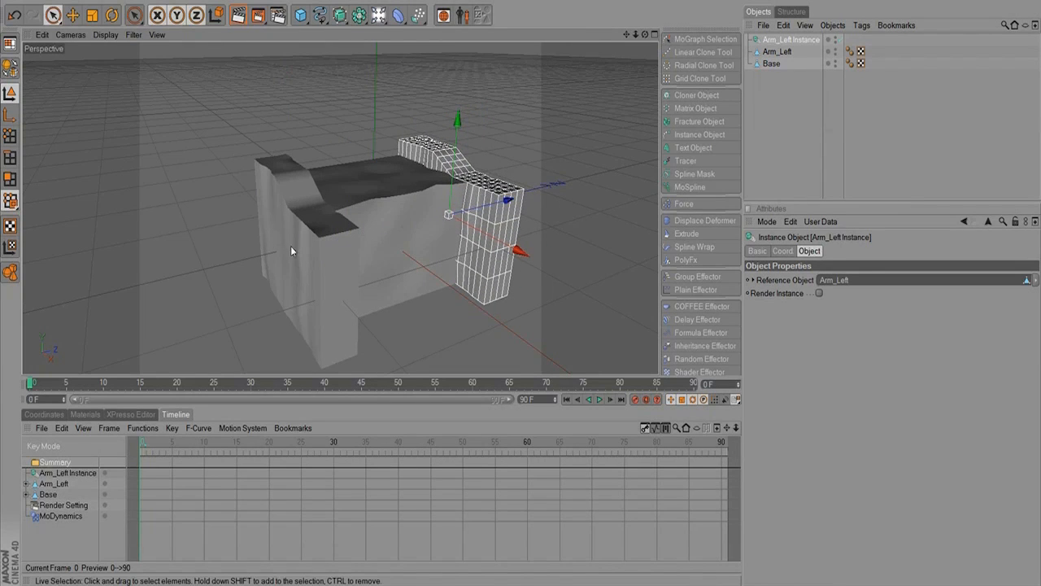
Rename the instance as Arm_Right.
double_click(785, 40)
type("Arm_R")
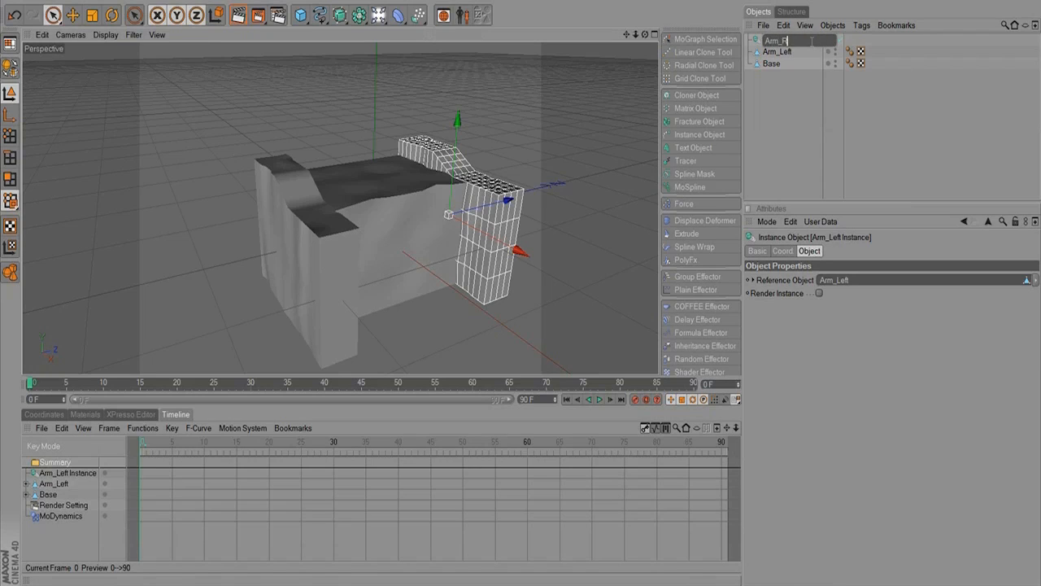
type("ight")
key("Return")
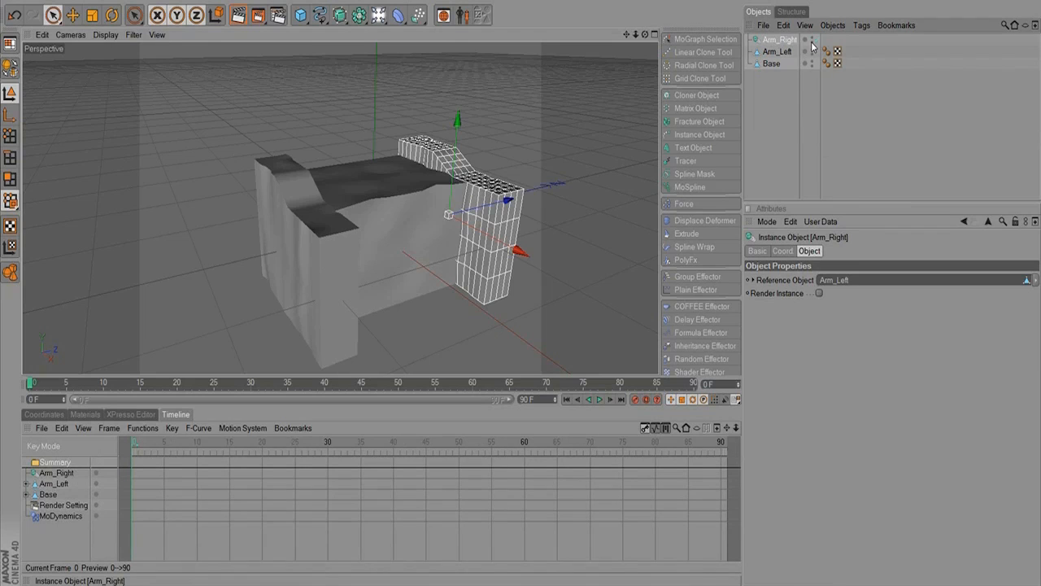
Try moving Arm_Right freely towards Arm_Left, undo the move and check both arms from several angles.
left_click_drag(405, 173, 264, 166)
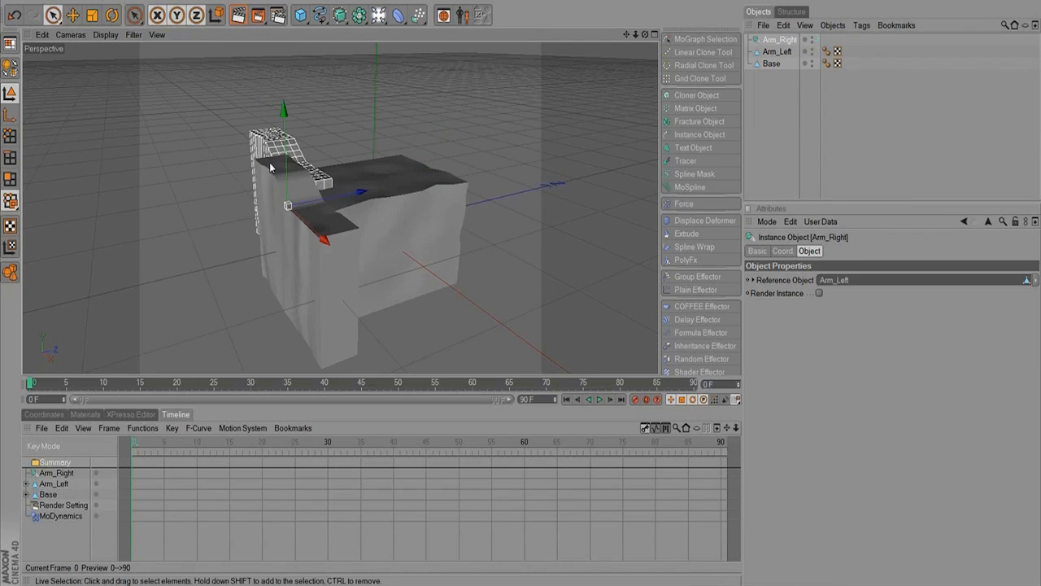
key("ctrl+z")
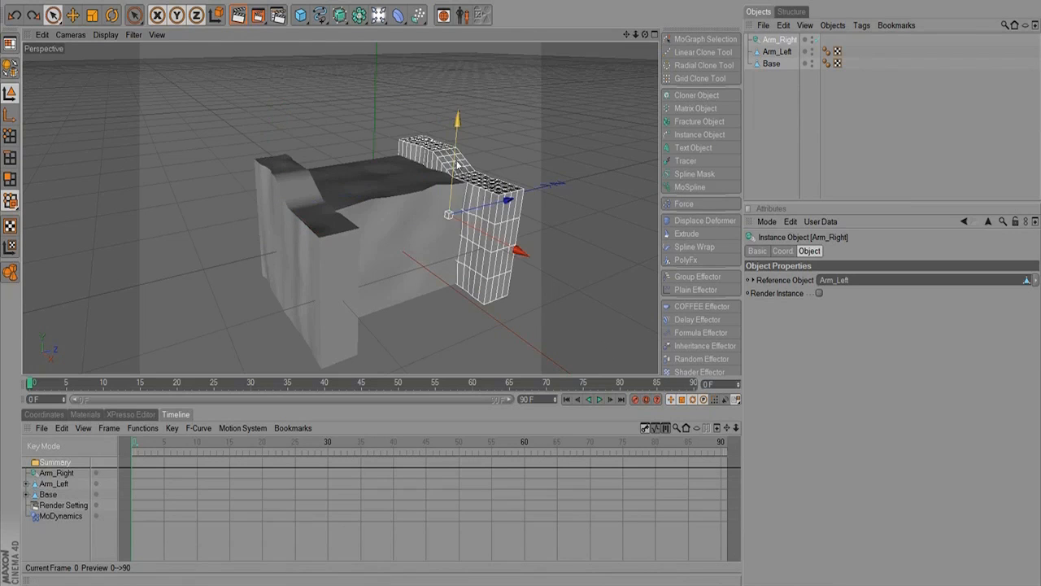
left_click_drag(454, 169, 311, 149, "alt")
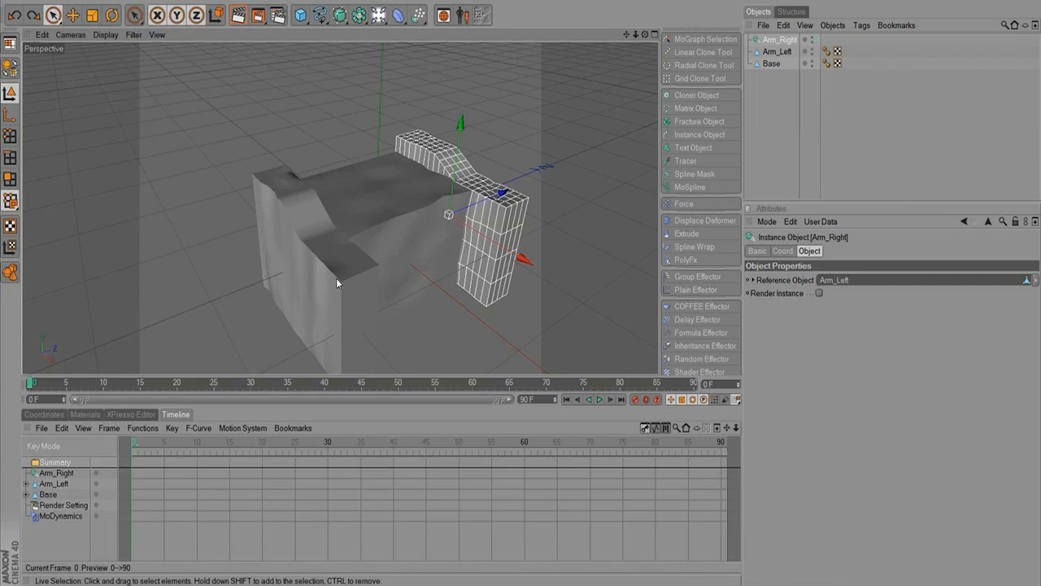
left_click_drag(337, 283, 337, 256, "alt")
left_click_drag(396, 286, 342, 274, "alt")
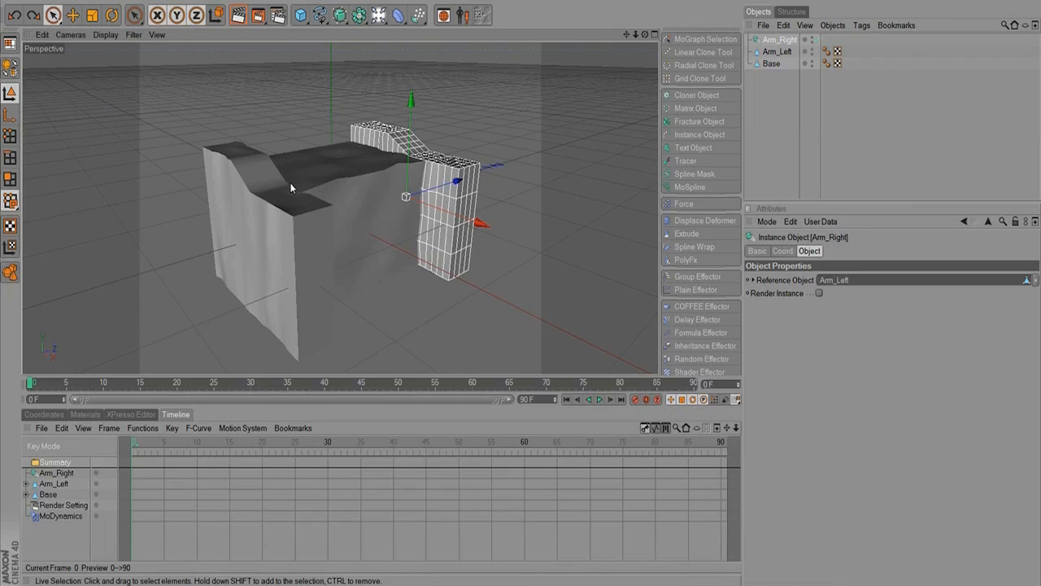
mouse_move(323, 205)
left_mouse_down("alt")
mouse_move(298, 190)
mouse_move(310, 153)
left_mouse_up("alt")
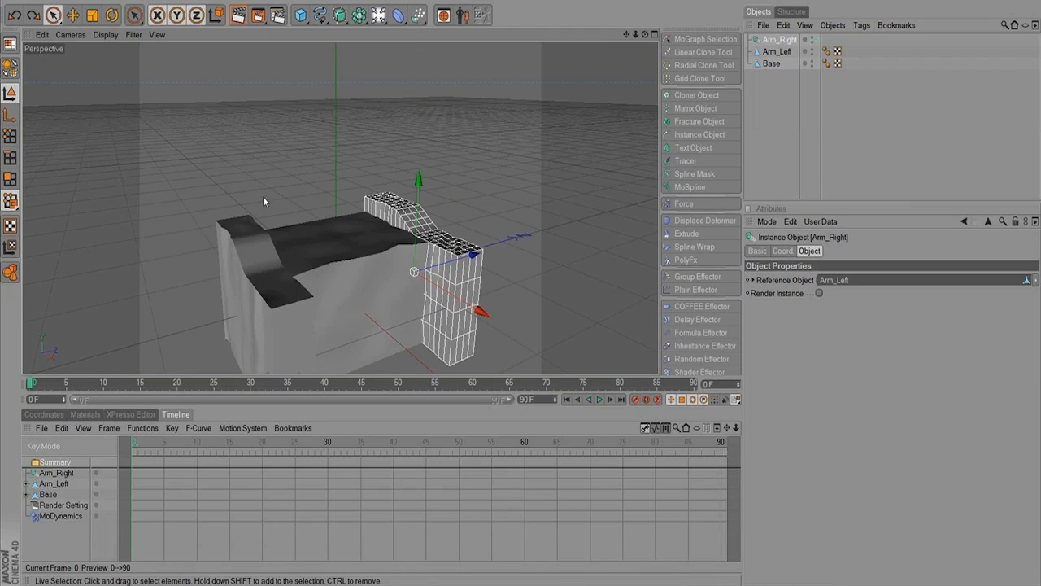
left_click_drag(263, 201, 328, 134, "alt")
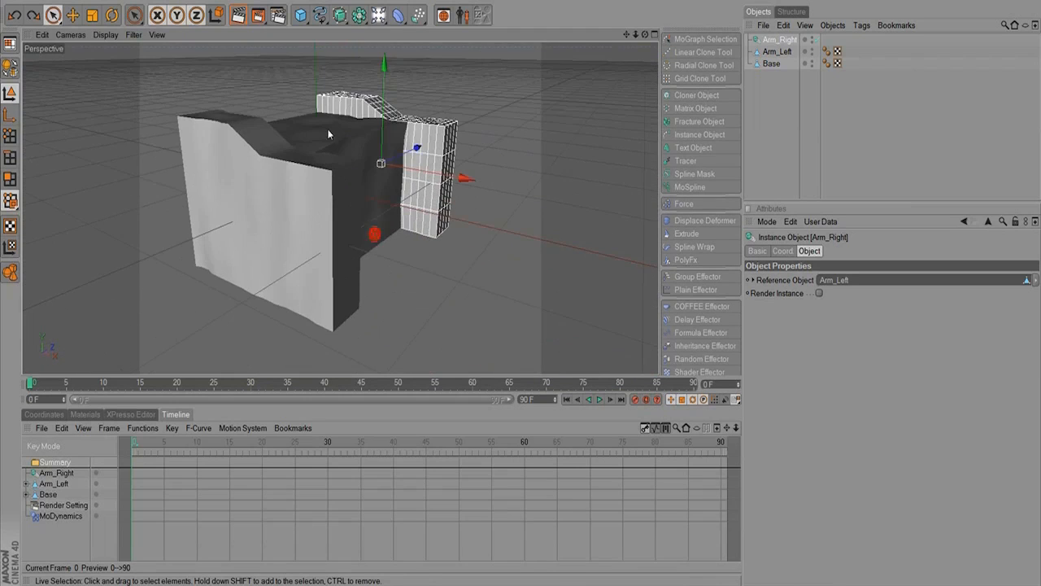
Add a cube, raise it above the negative X end of Base and resize it to about 34.8 m in X and 60.9 m in Y.
middle_click_drag(284, 98, 294, 151, "alt")
double_click(298, 15)
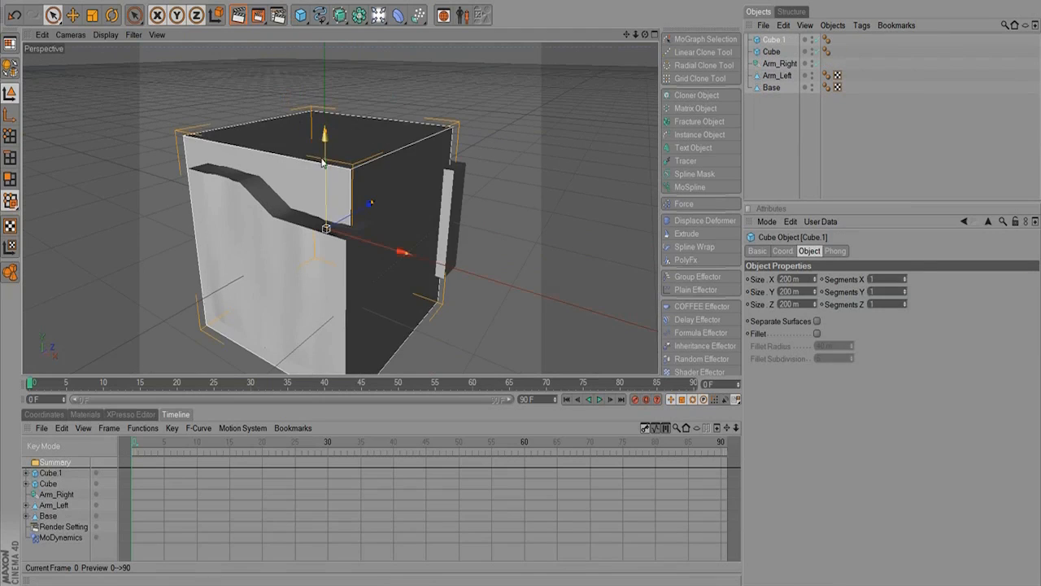
left_click_drag(328, 151, 329, 90)
left_click(655, 34)
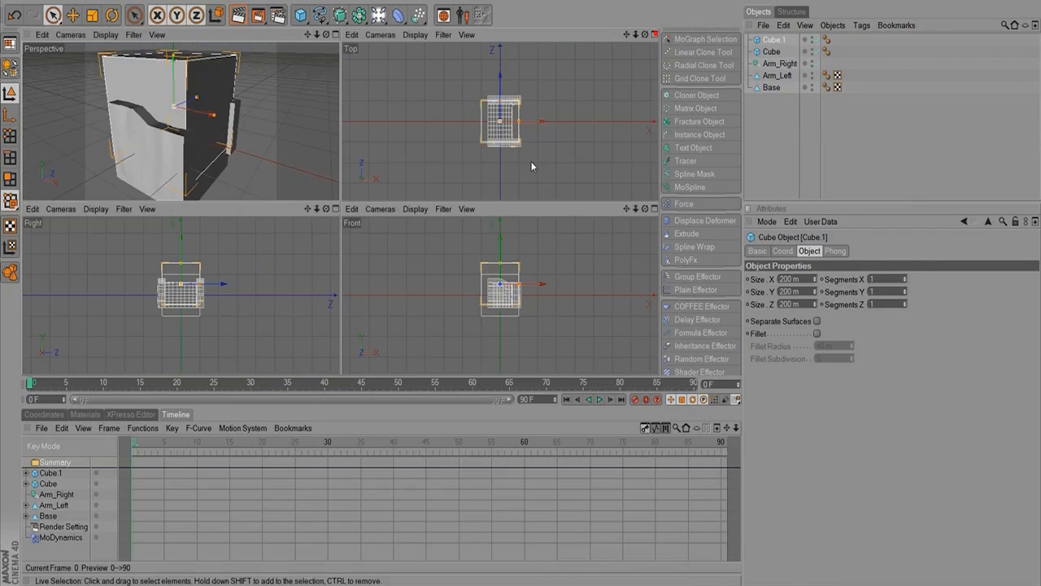
mouse_move(500, 263)
left_mouse_down()
mouse_move(499, 289)
mouse_move(516, 287)
mouse_move(490, 268)
mouse_move(492, 250)
left_mouse_up()
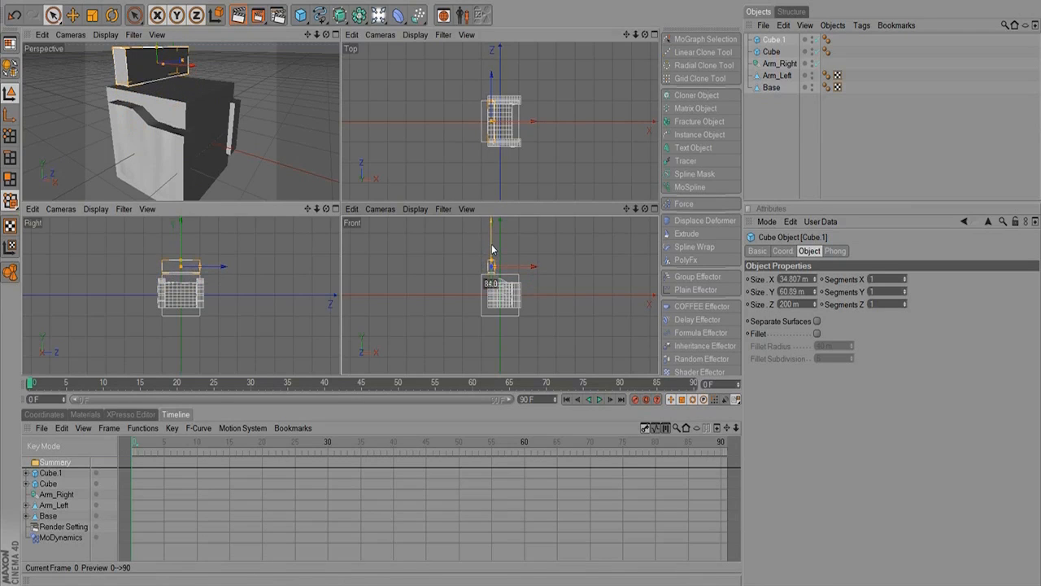
Lower Cube.1 between the arms at the rear of Base, narrow it to about 168.1 m in Z and delete the surplus Cube.
left_click(816, 52)
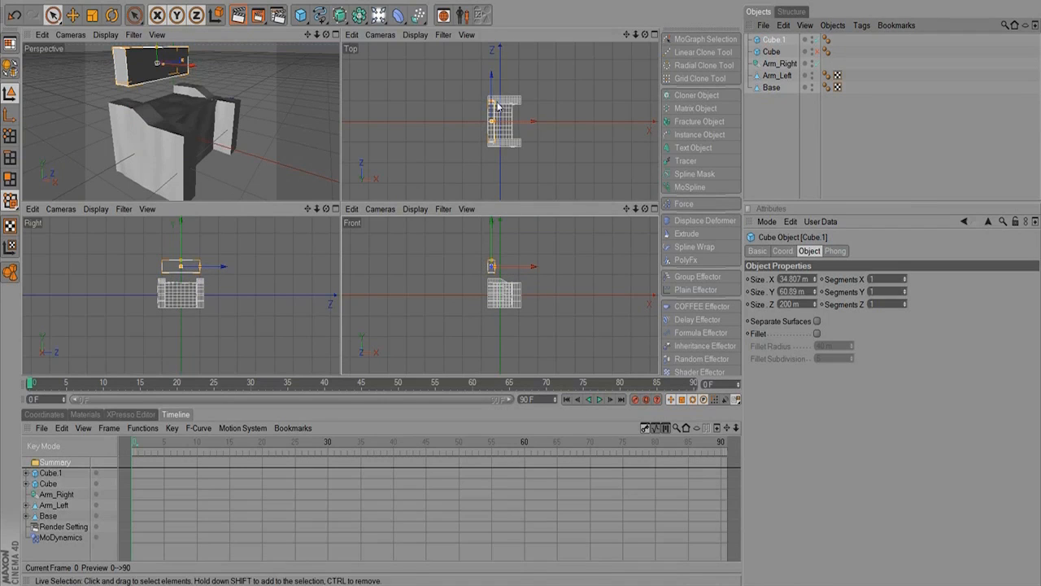
left_click_drag(488, 233, 490, 246)
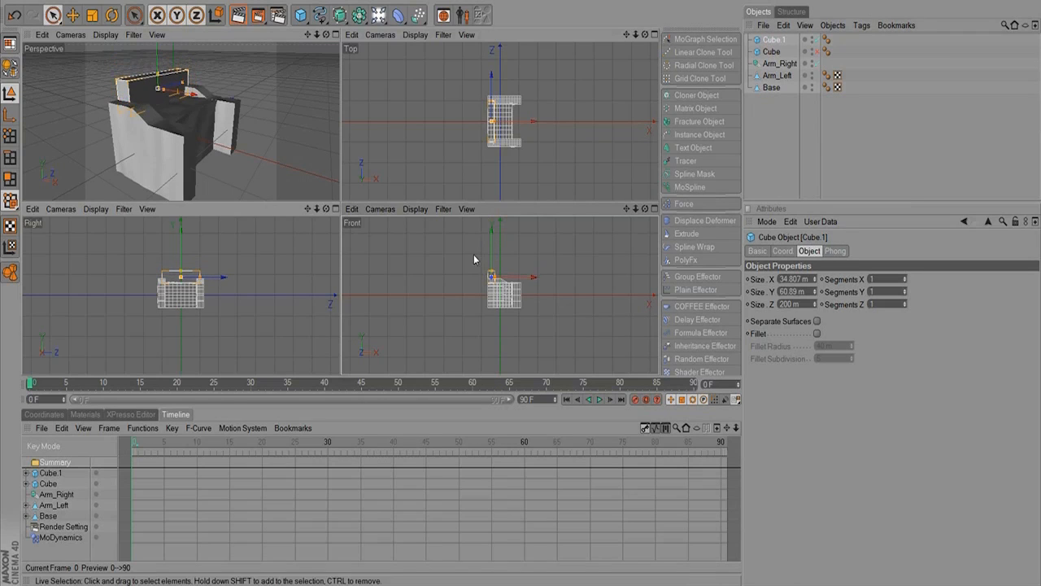
left_click_drag(200, 279, 195, 279)
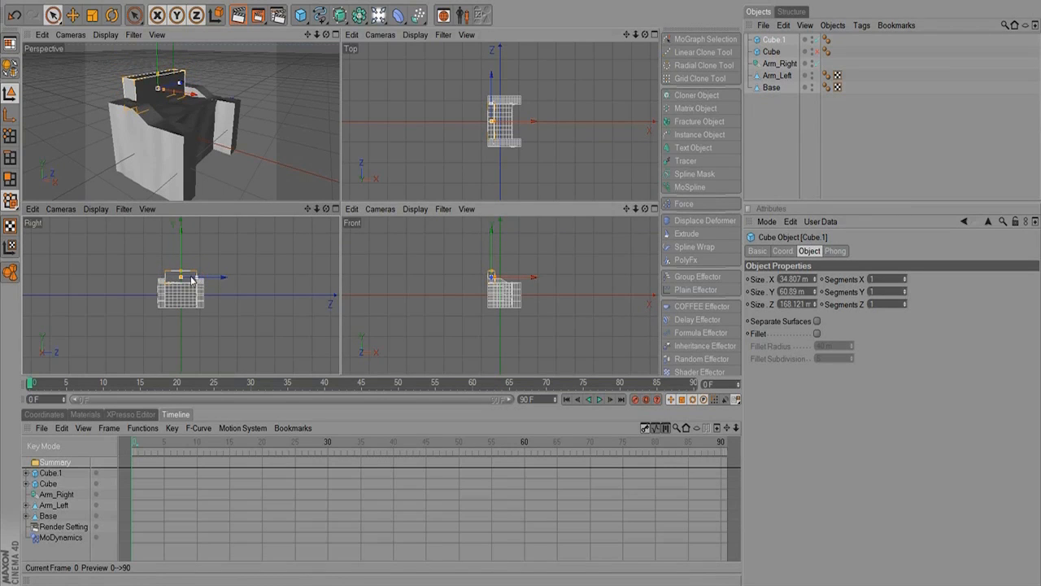
left_click_drag(302, 122, 259, 90, "alt")
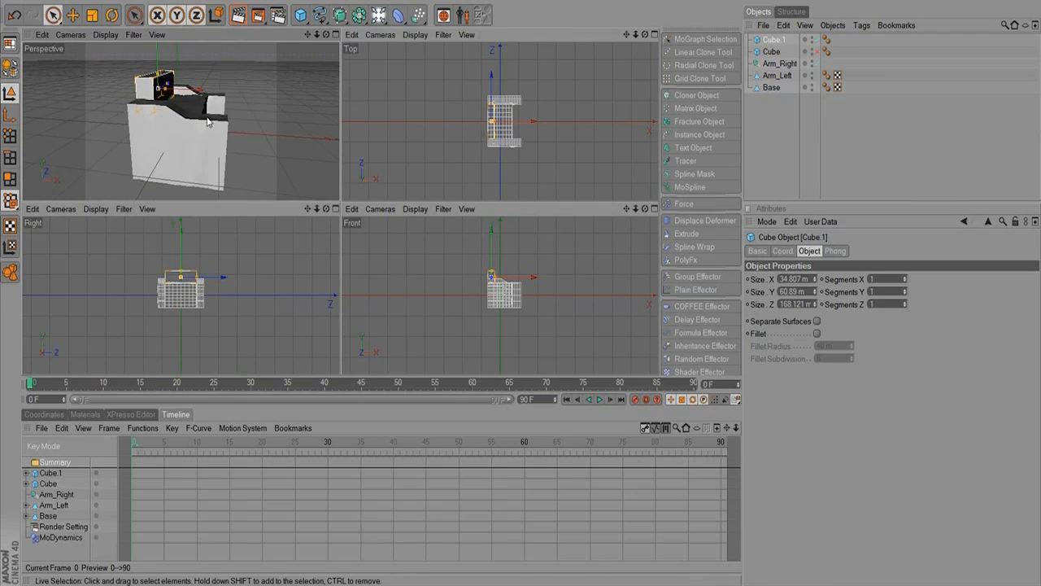
left_click_drag(772, 53, 771, 41)
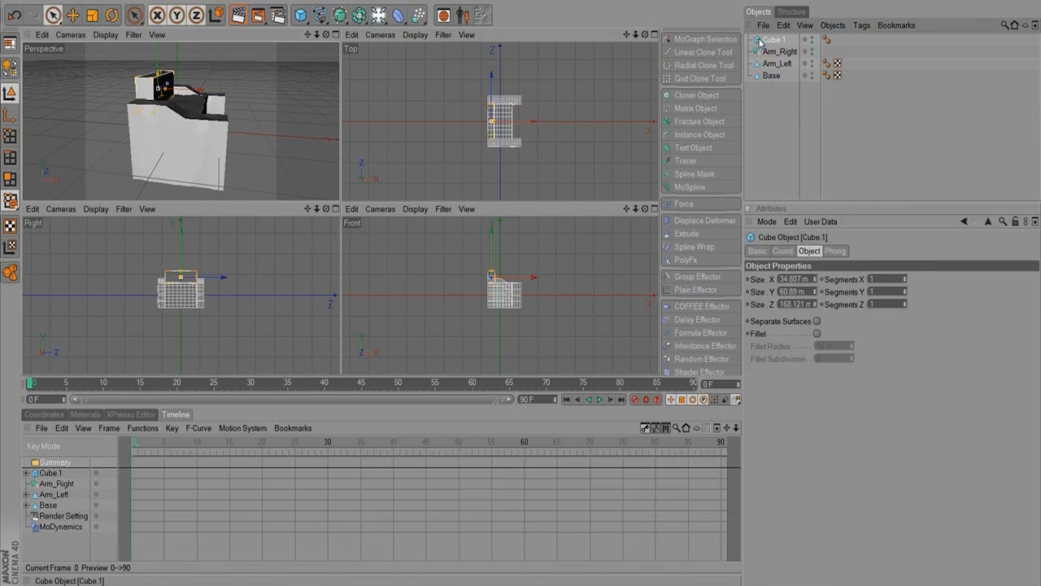
Duplicate Cube.1 above itself and reduce the copy to about 37.7 m in Y and 154.6 m in Z.
mouse_move(491, 248)
left_mouse_down()
mouse_move(493, 228)
mouse_move(491, 265)
left_mouse_up()
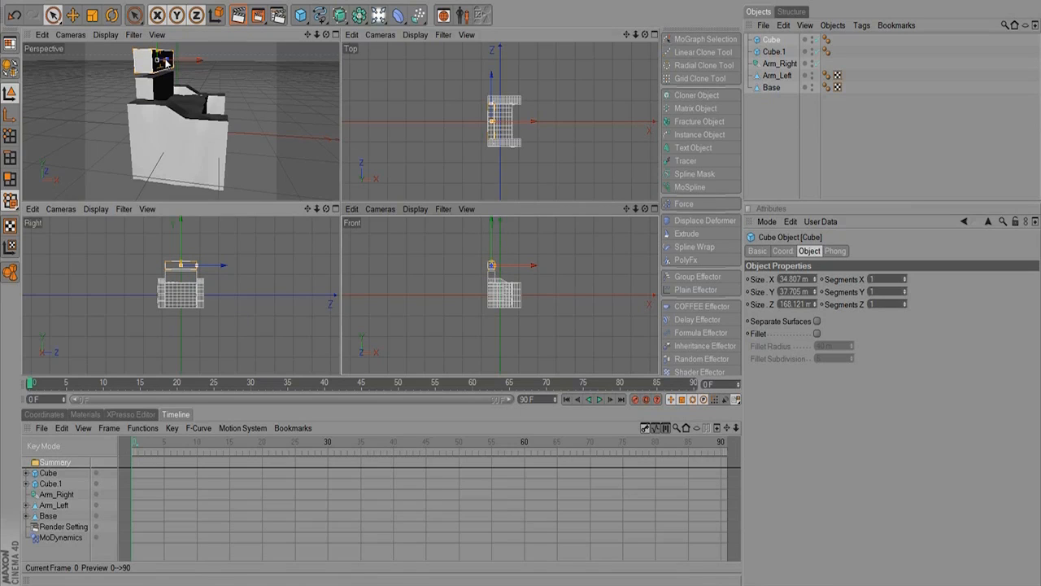
left_click_drag(165, 59, 142, 66)
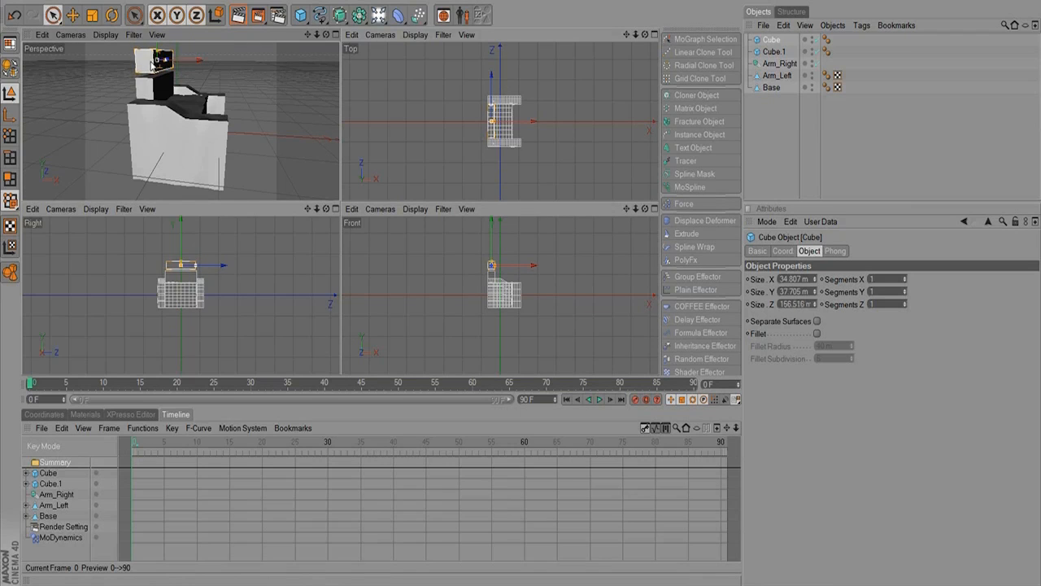
left_click_drag(147, 67, 153, 63)
Lower the upper block onto Cube.1 and resize it to about 28.6 m in X and 168.3 m in Z.
left_click(329, 34)
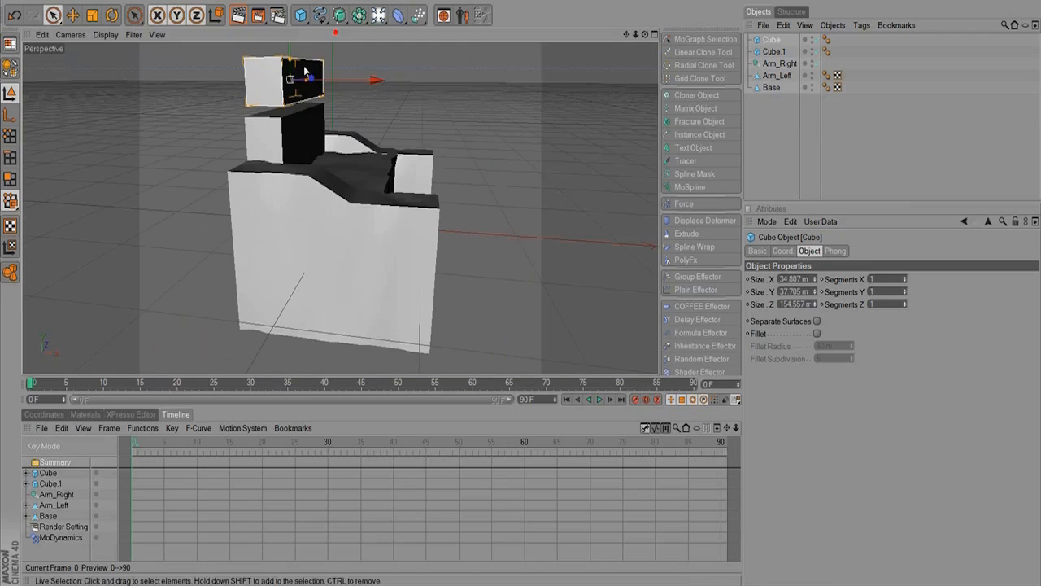
left_click_drag(322, 154, 204, 178, "alt")
right_click_drag(204, 178, 290, 89, "alt")
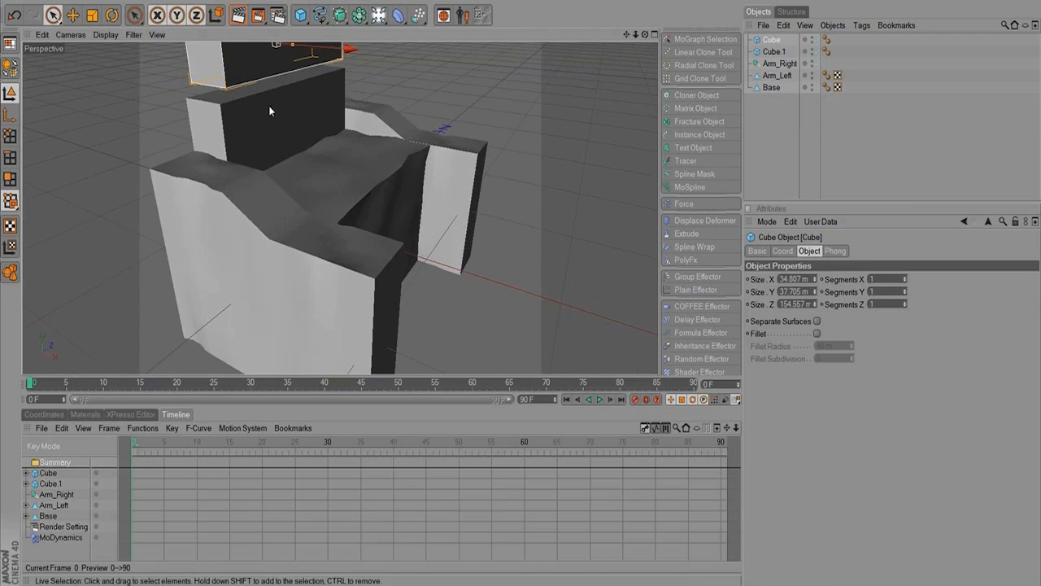
middle_click_drag(264, 118, 341, 191, "alt")
left_click_drag(353, 154, 332, 112)
left_click_drag(410, 148, 202, 174)
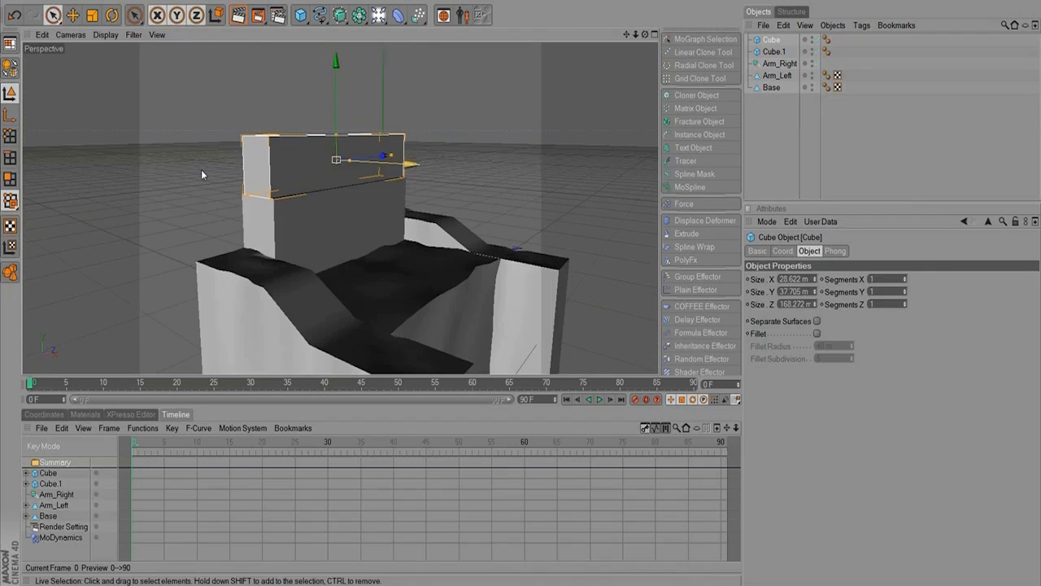
Duplicate the upper block and raise the copy about 68.8 m, and heighten Cube to about 65.1 m below it.
left_click(693, 56)
left_click_drag(332, 115, 337, 26)
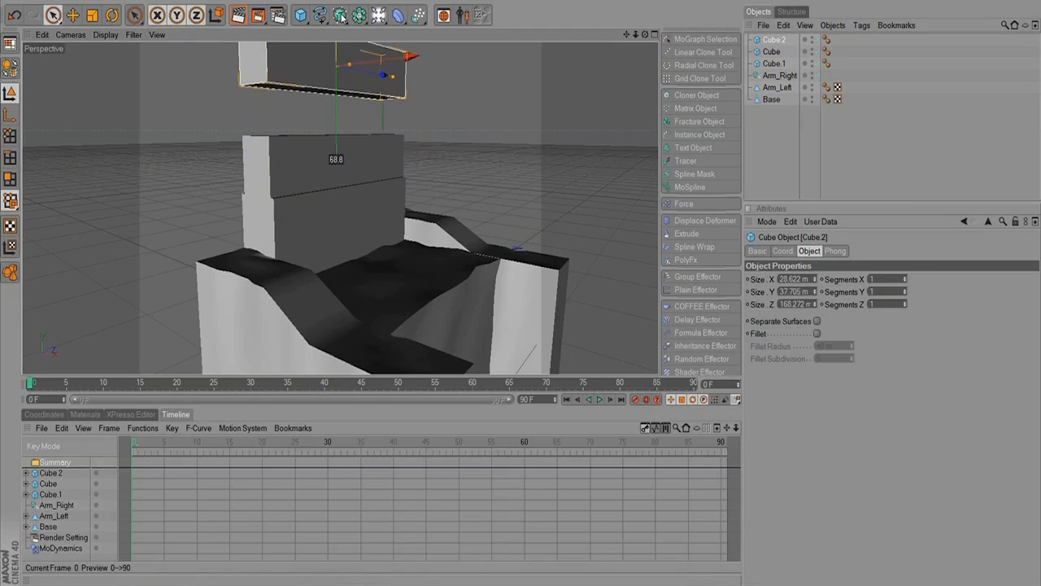
left_click(340, 182)
mouse_move(335, 92)
left_mouse_down()
mouse_move(335, 78)
mouse_move(336, 100)
left_mouse_up()
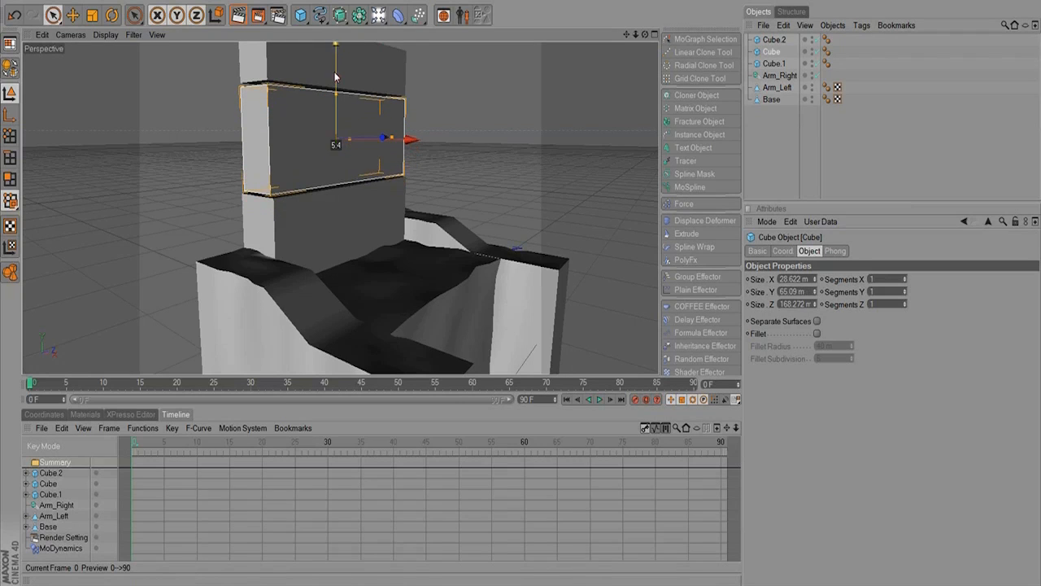
Adjust the height of Cube.1 and stretch Cube to about 90.3 m in Y to form the main backrest.
left_click(333, 206)
mouse_move(336, 184)
left_mouse_down()
mouse_move(337, 196)
mouse_move(337, 170)
left_mouse_up()
left_click(317, 123)
left_click_drag(335, 95, 337, 70)
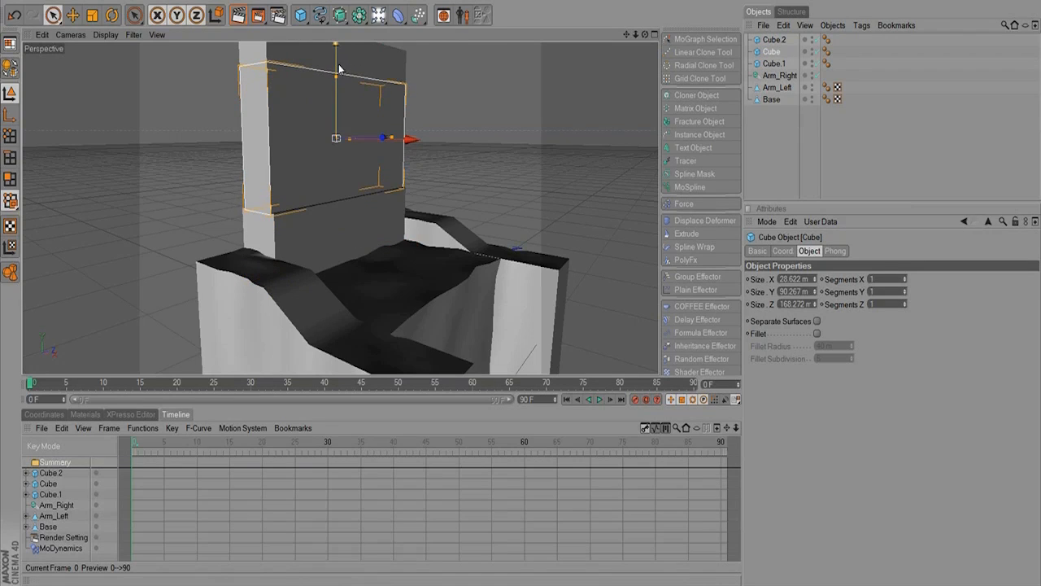
Reduce Cube.2 to about 25.8 m in Y and rotate it about its long axis so it rests edge-down on the backrest.
left_click(339, 58)
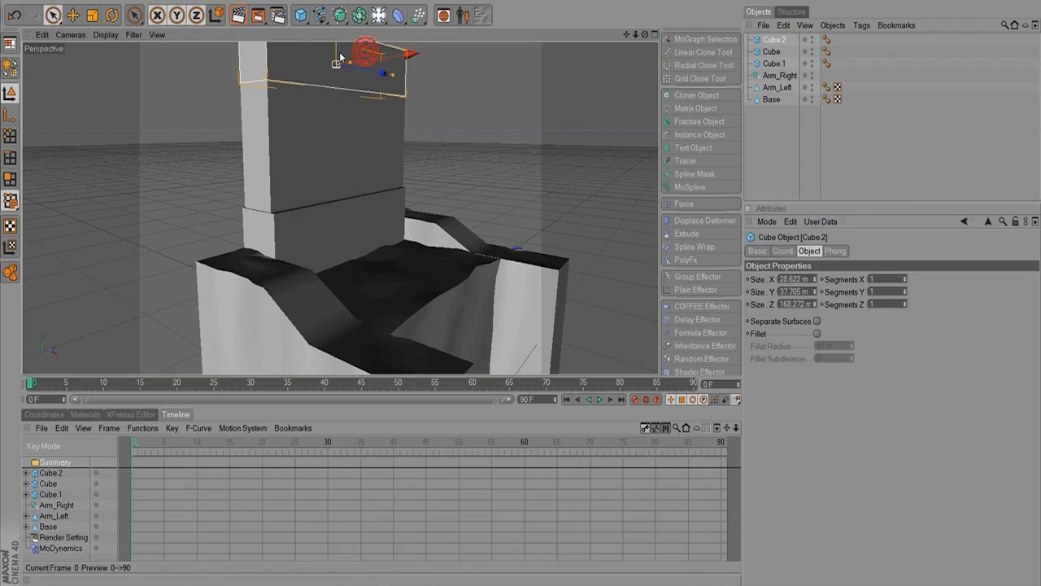
middle_click_drag(363, 73, 353, 143, "alt")
left_click_drag(331, 86, 327, 114)
key("r")
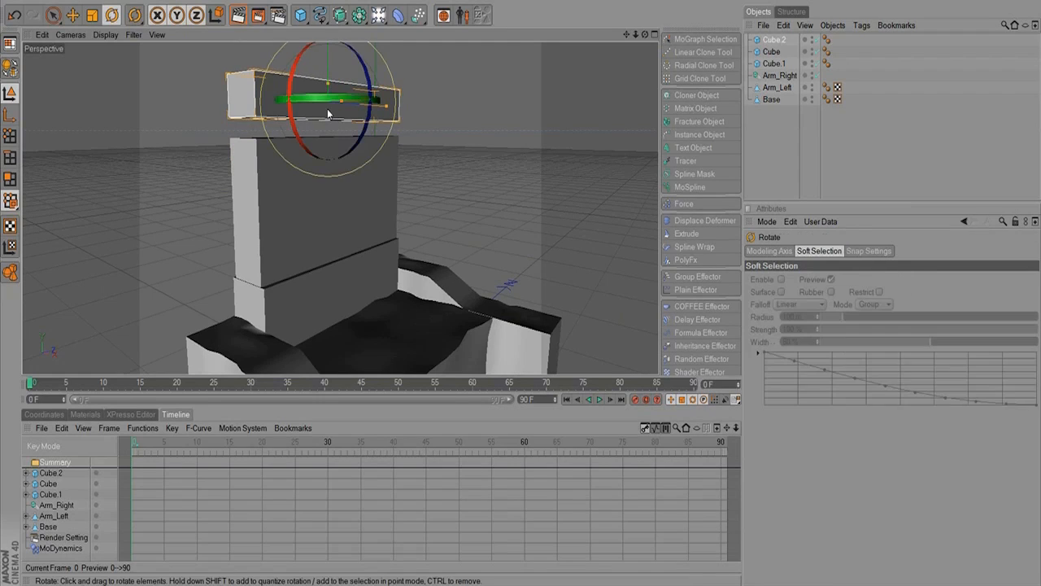
mouse_move(363, 71)
left_mouse_down()
mouse_move(310, 62)
mouse_move(315, 73)
mouse_move(365, 76)
left_mouse_up()
key("ctrl+z")
key("e")
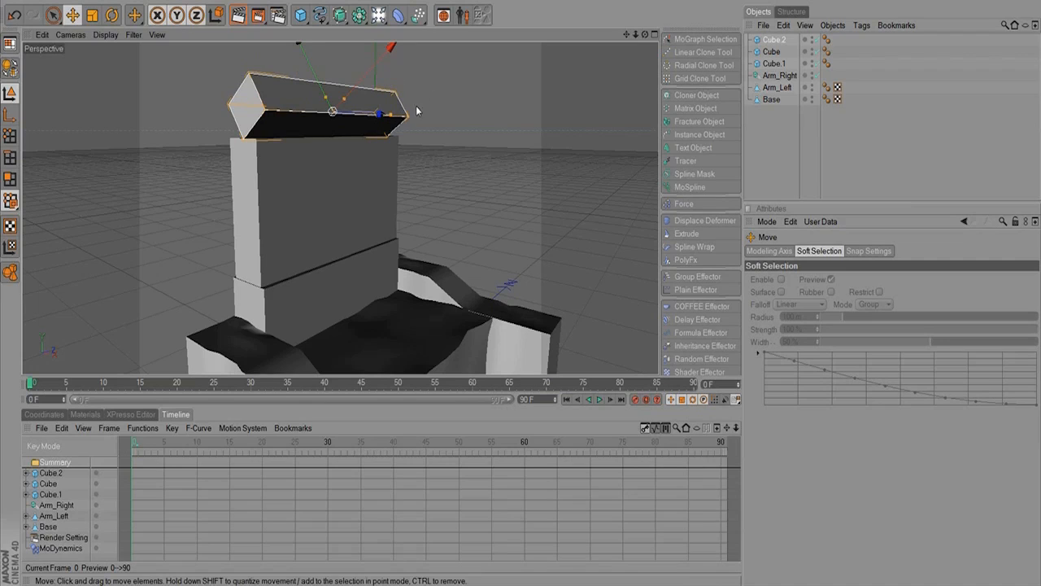
Duplicate Cube.2 and rotate the copy to stand vertically as a post.
left_click(772, 39)
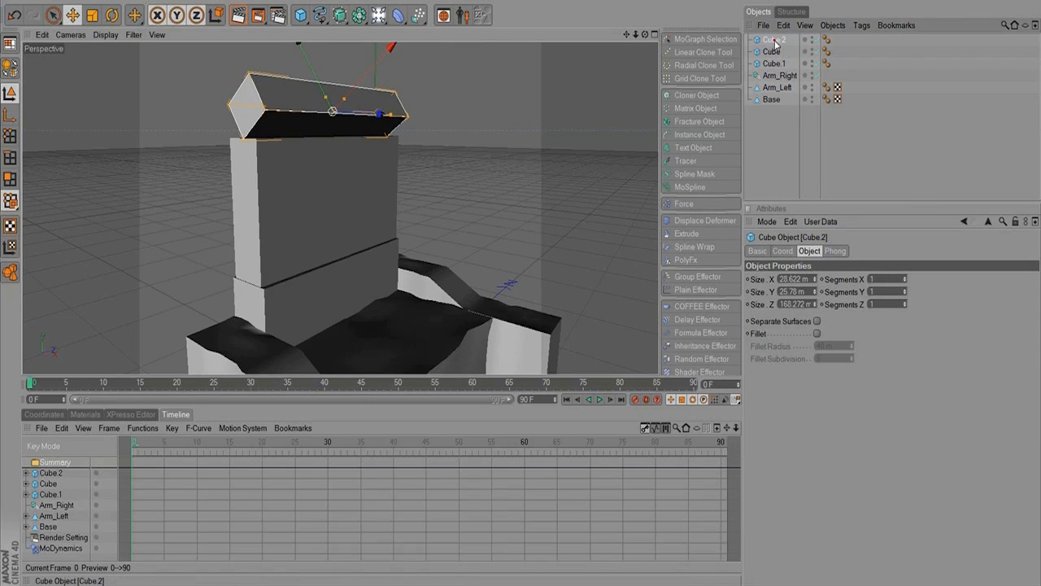
key("ctrl+c")
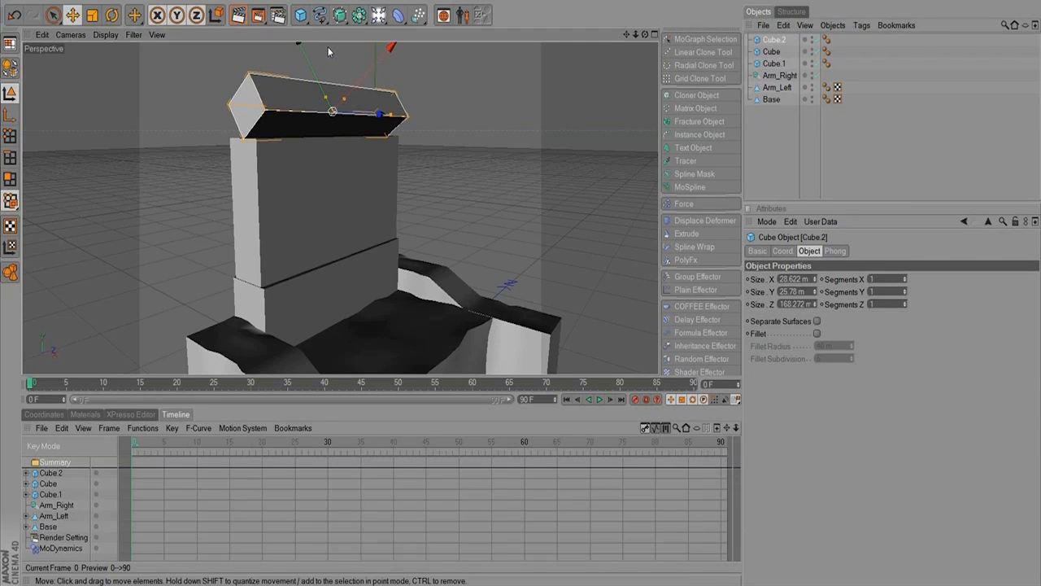
key("ctrl+v")
key("r")
left_click_drag(299, 116, 376, 130)
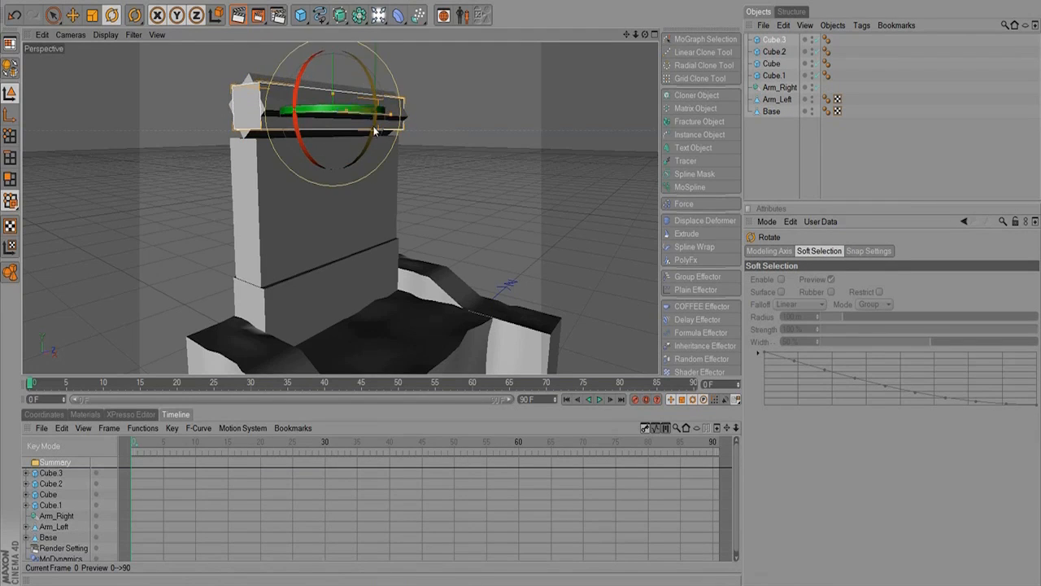
left_click_drag(297, 135, 322, 87, "shift")
key("e")
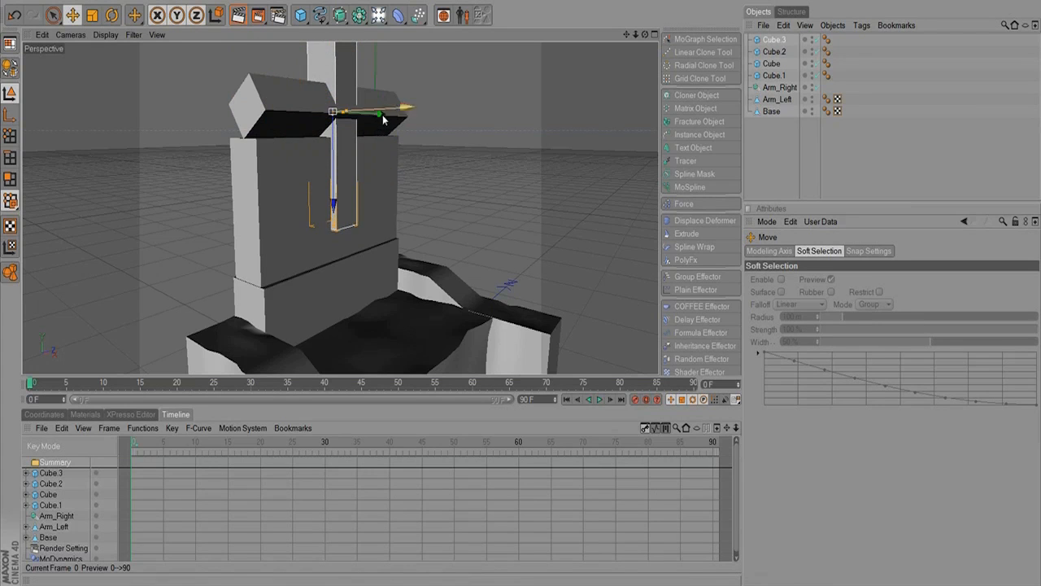
Move Cube.3 beside the backrest above Arm_Left and resize it to about 39.9 m in X, 34.7 m in Y and 139.8 m in Z.
left_click_drag(442, 133, 354, 151, "alt")
left_click_drag(415, 112, 244, 134)
left_click_drag(193, 174, 249, 236)
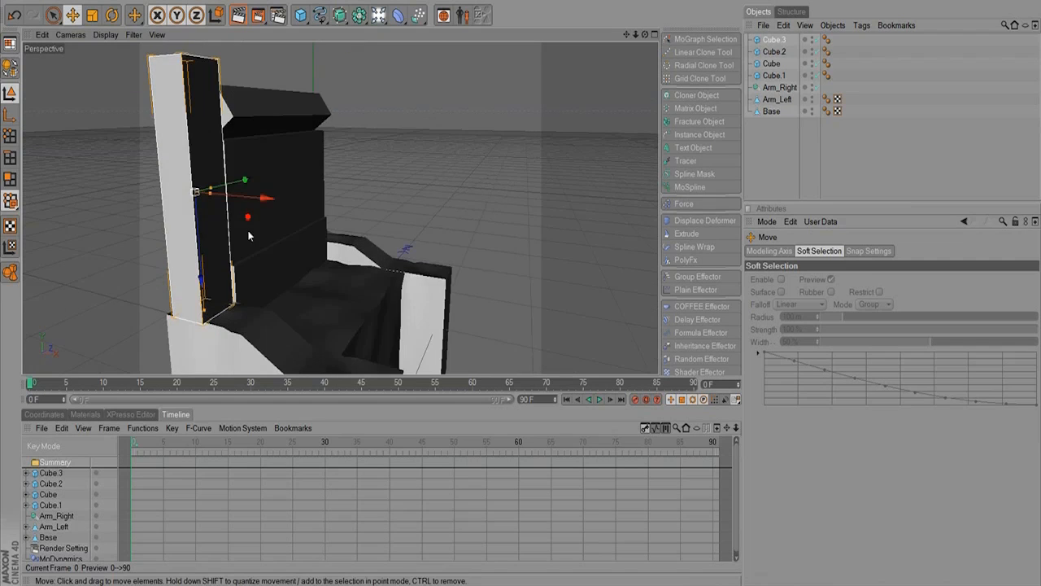
left_click_drag(211, 188, 219, 196)
key("ctrl+z")
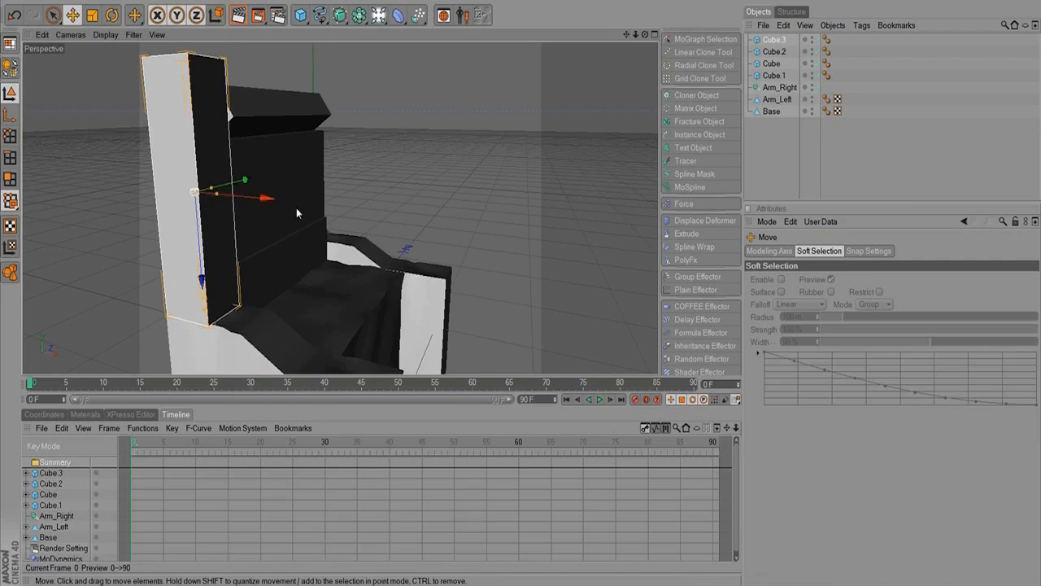
left_click_drag(296, 207, 184, 194, "alt")
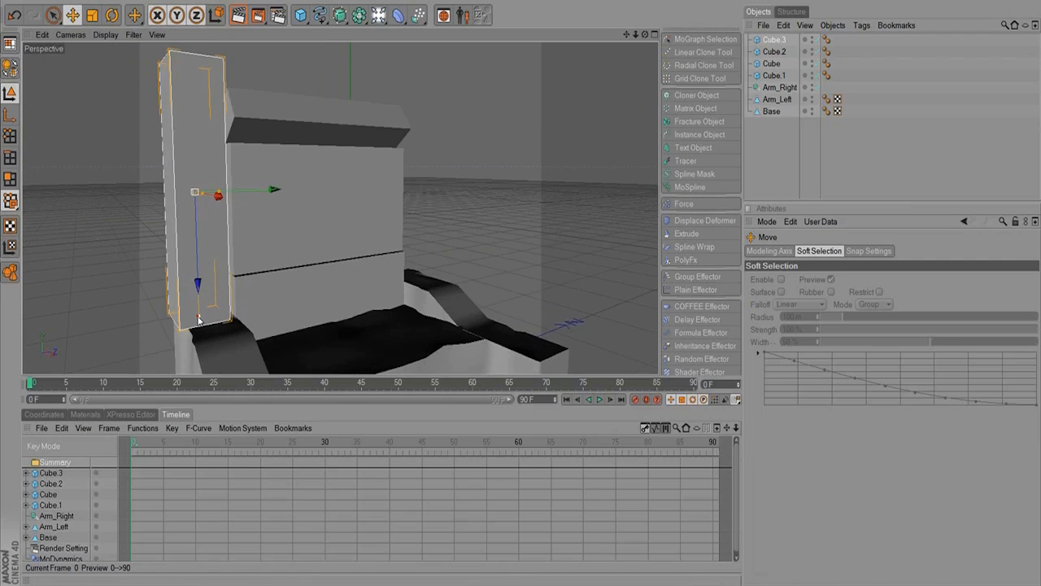
left_click_drag(198, 316, 198, 271)
mouse_move(200, 315)
left_mouse_down()
mouse_move(201, 330)
mouse_move(198, 298)
left_mouse_up()
Create an Instance of Cube.3 and move it to the opposite side of the backrest.
left_click_drag(249, 202, 454, 202)
left_click(362, 16)
left_click(575, 27)
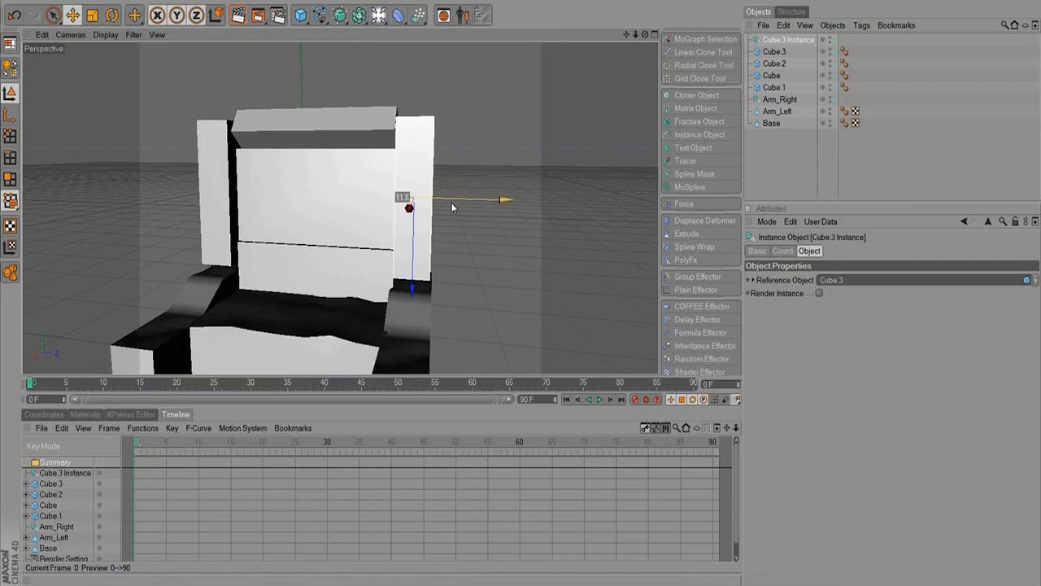
Lengthen Cube.3 to about 153.3 m in Z, shift it against the backrest and check the position of its instance.
left_click(774, 51)
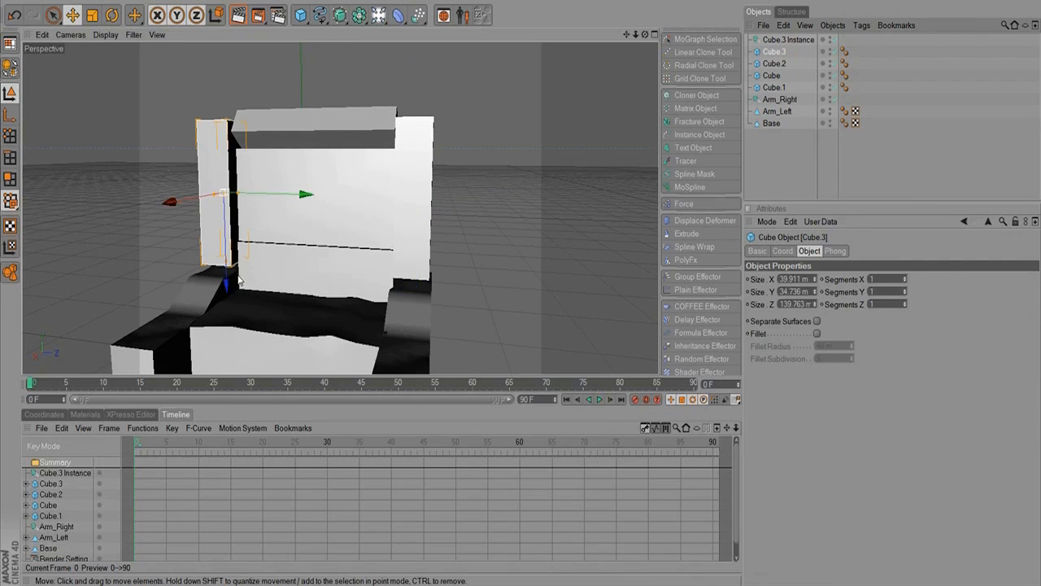
left_click_drag(219, 257, 345, 218, "alt")
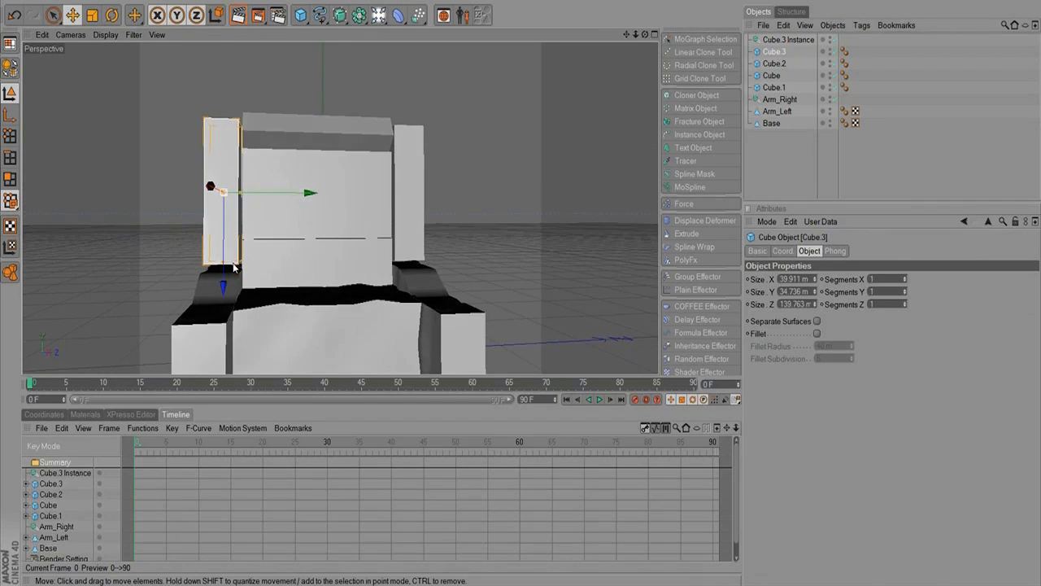
left_click_drag(221, 261, 222, 276)
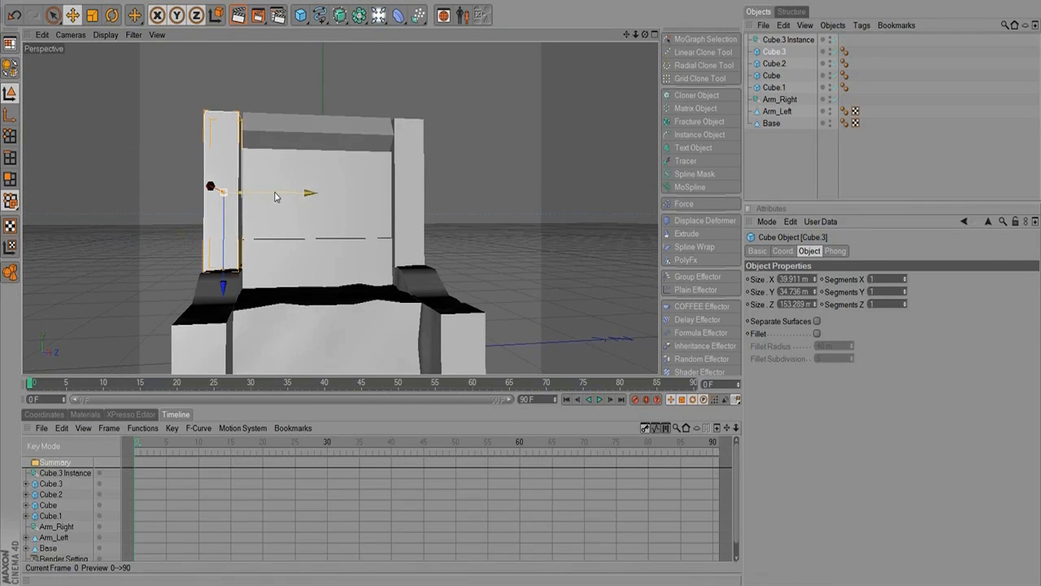
left_click_drag(273, 193, 282, 193)
left_click(406, 183)
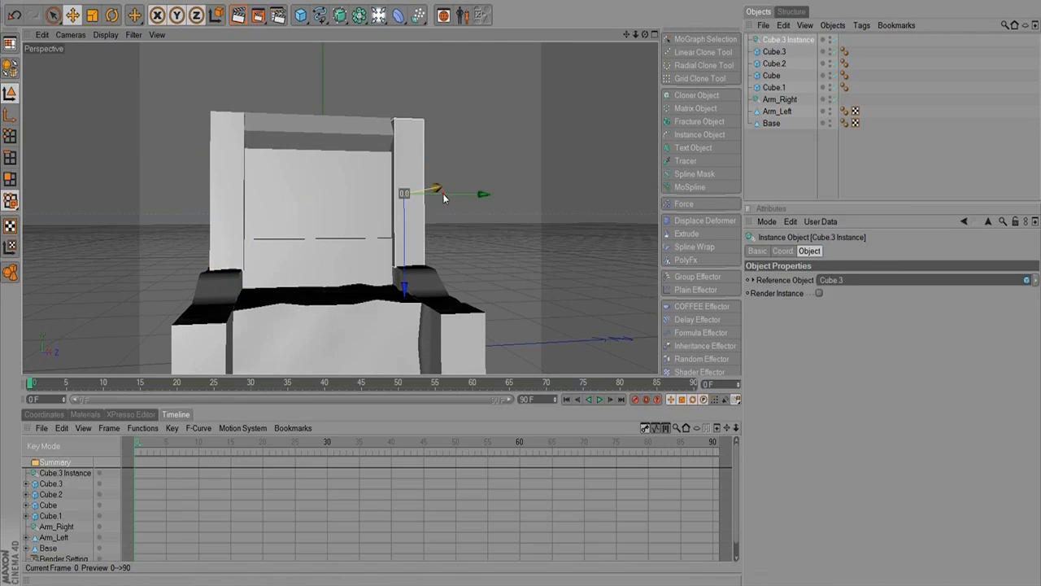
left_click_drag(451, 196, 370, 247)
Tilt the main backrest block, Cube.3 and the Cube.3 instance slightly backwards.
left_click(364, 247)
key("r")
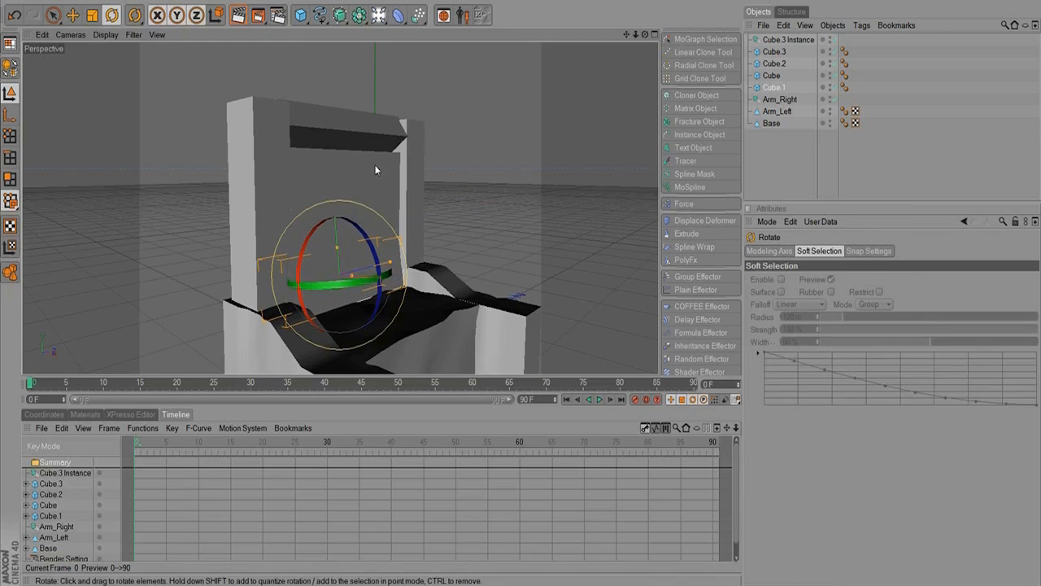
left_click(376, 169)
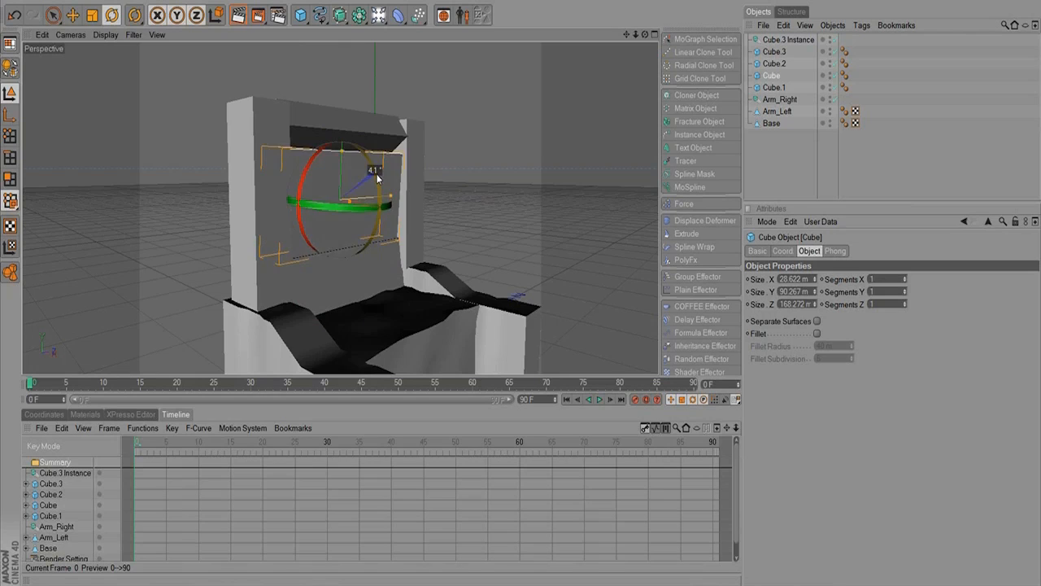
left_click_drag(376, 178, 382, 163)
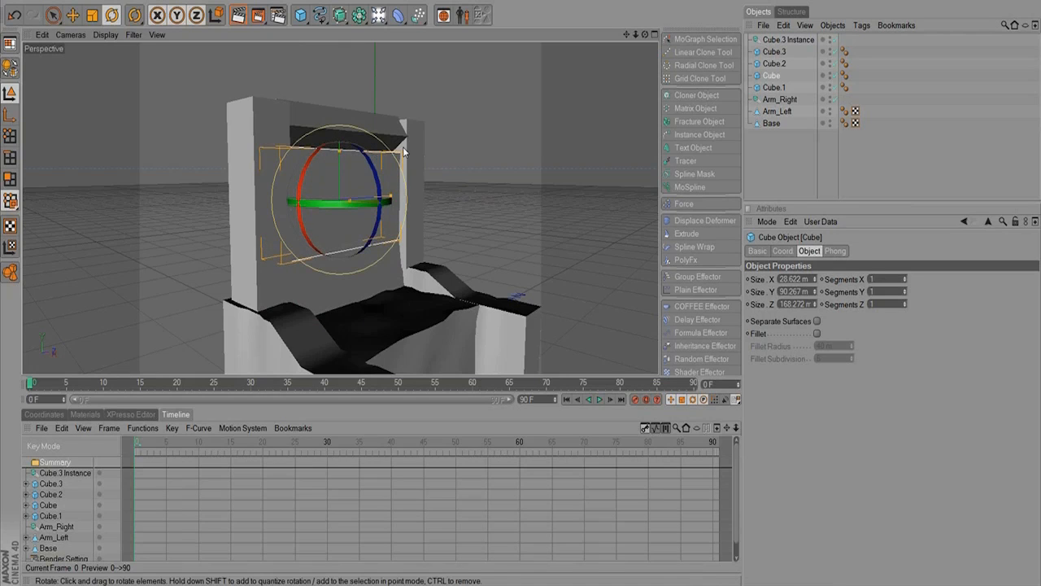
left_click(271, 203)
left_click_drag(292, 182, 285, 177)
left_click(417, 163)
left_click_drag(438, 170, 437, 162)
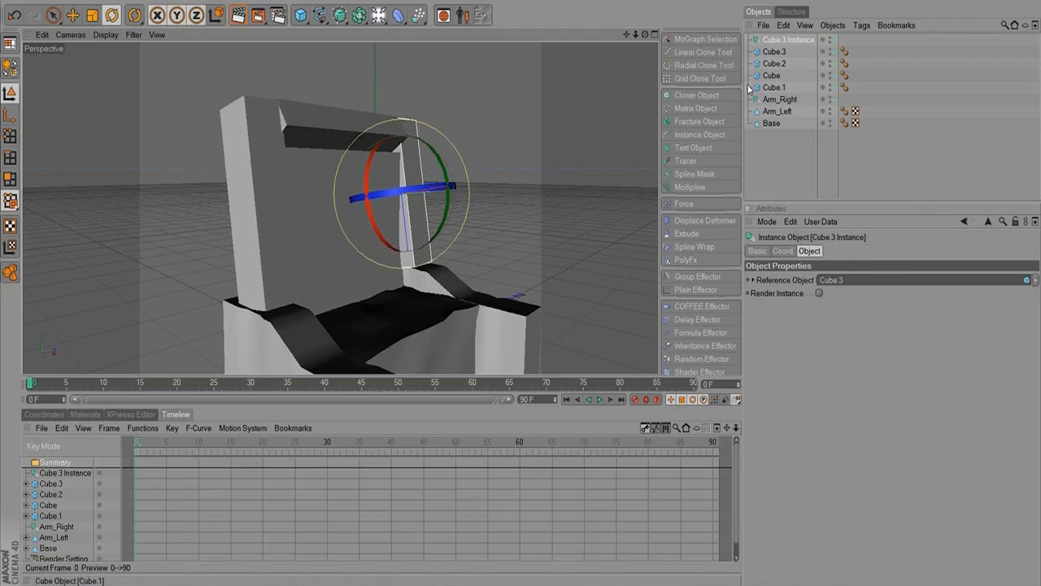
Move Cube.3 and its instance together about 11.7 m backwards relative to the backrest.
left_click(772, 52)
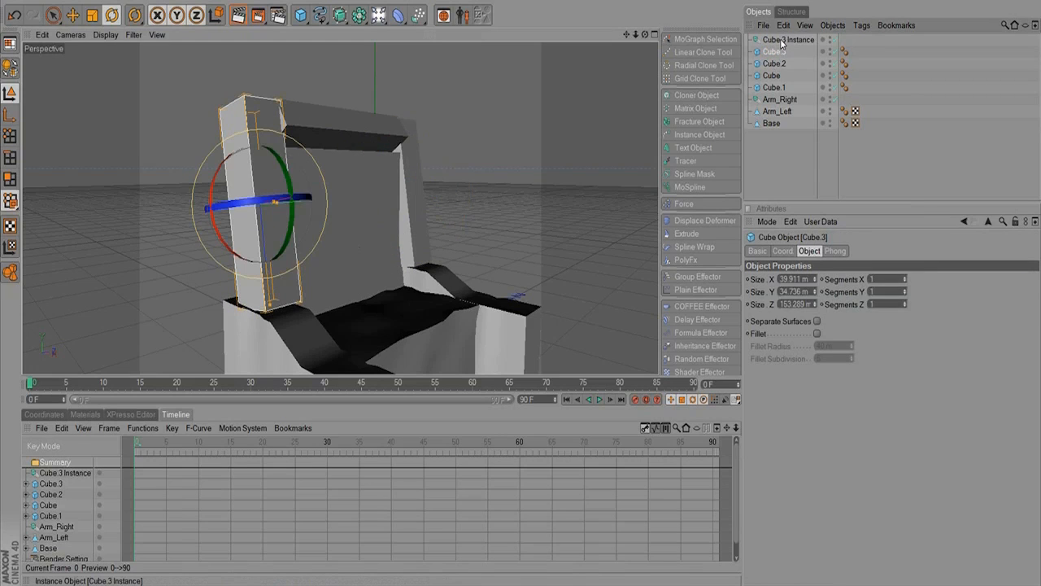
key("super")
left_click(784, 40)
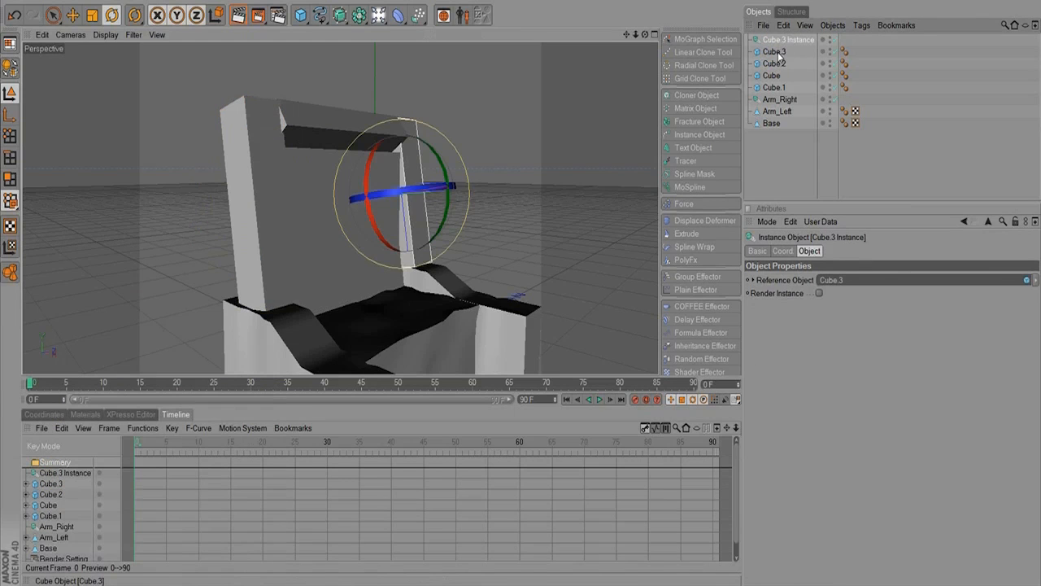
left_click(778, 53, "ctrl")
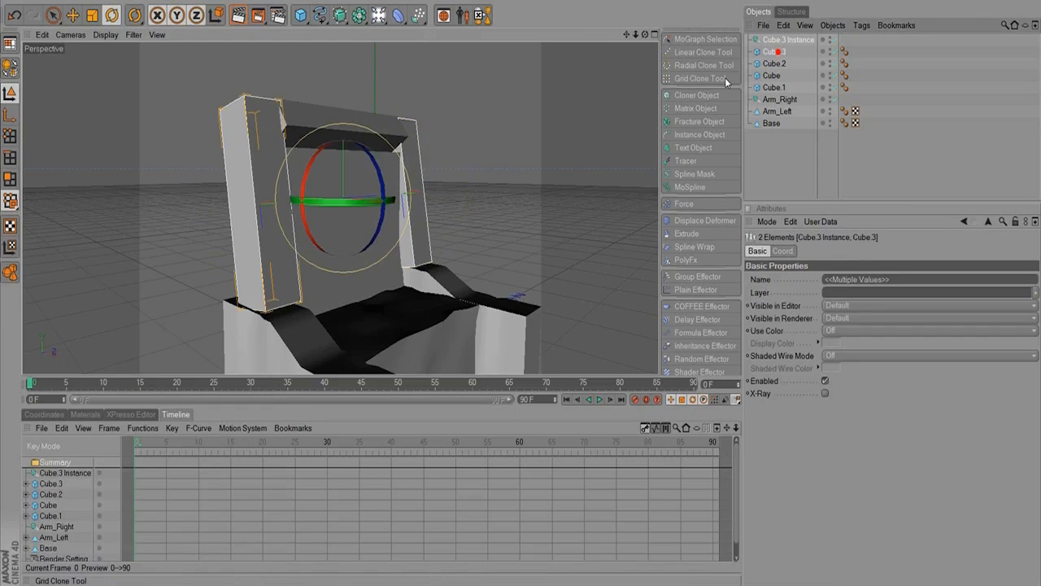
left_click(771, 52)
left_click(777, 39, "ctrl")
key("e")
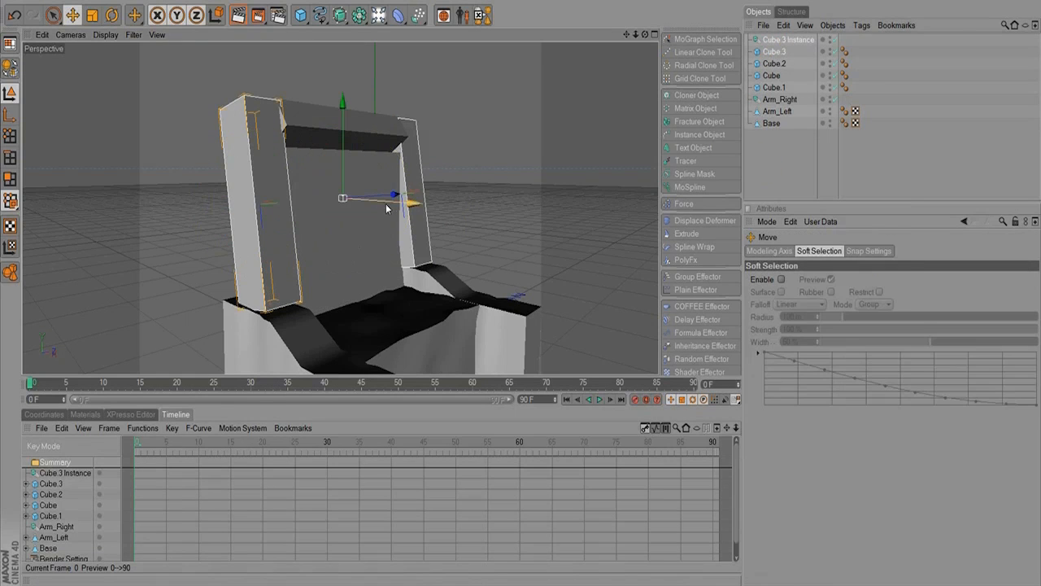
left_click_drag(392, 204, 376, 202)
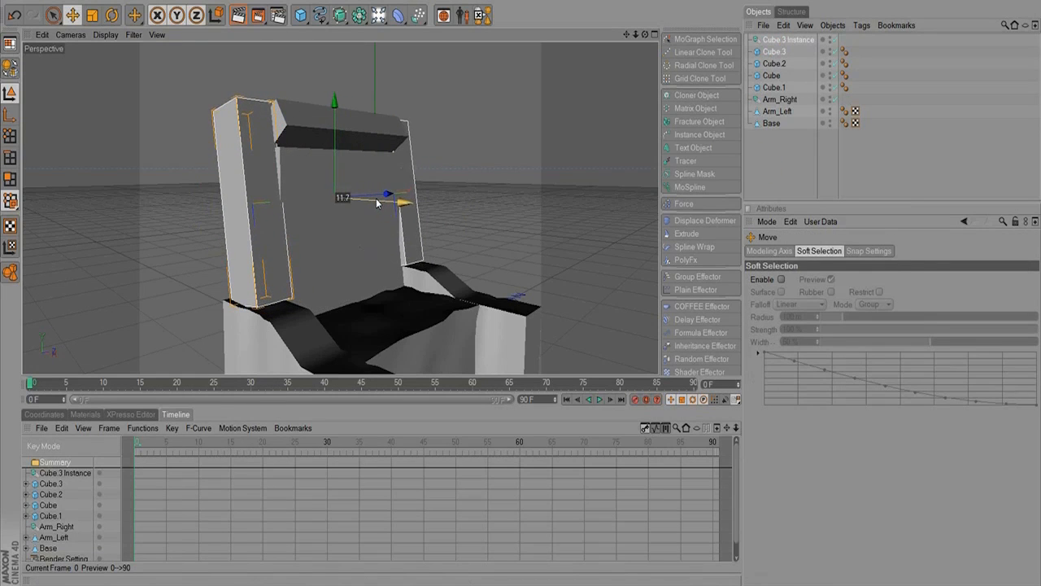
Tilt Cube.1 at the bottom of the backrest, resize it to 55.6 m in Y and nudge it into place.
left_click(294, 184)
key("r")
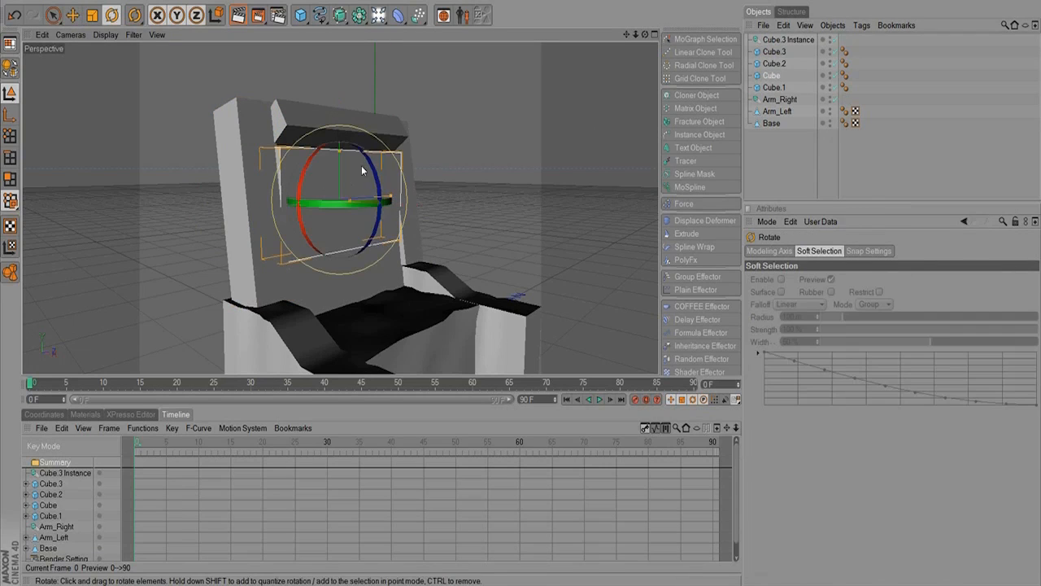
left_click(356, 275)
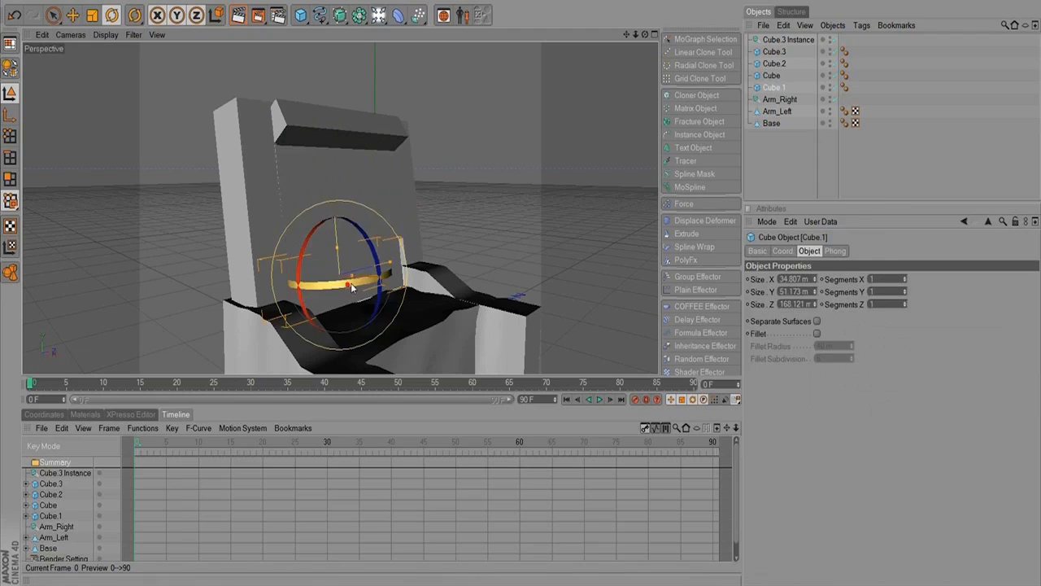
left_click_drag(377, 267, 334, 251)
key("e")
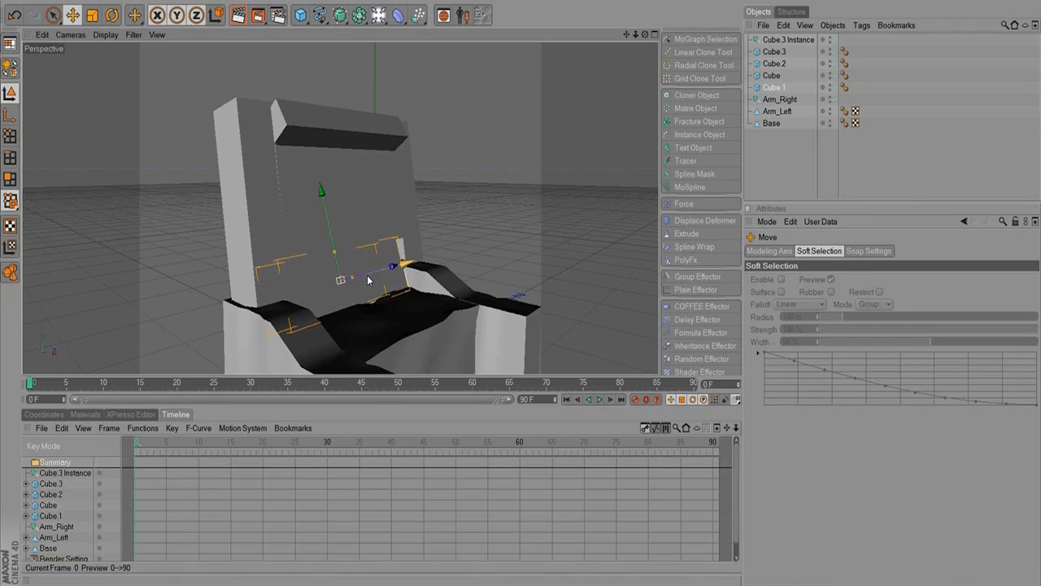
left_click_drag(408, 264, 410, 262)
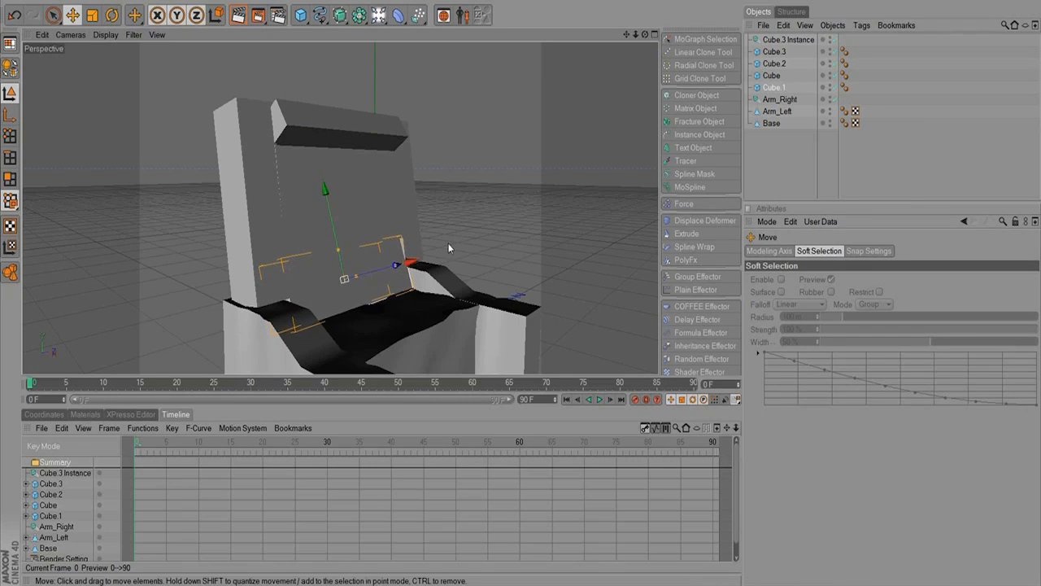
Examine the proportions of the whole chair from several angles and select Base.
left_click_drag(482, 226, 332, 251, "alt")
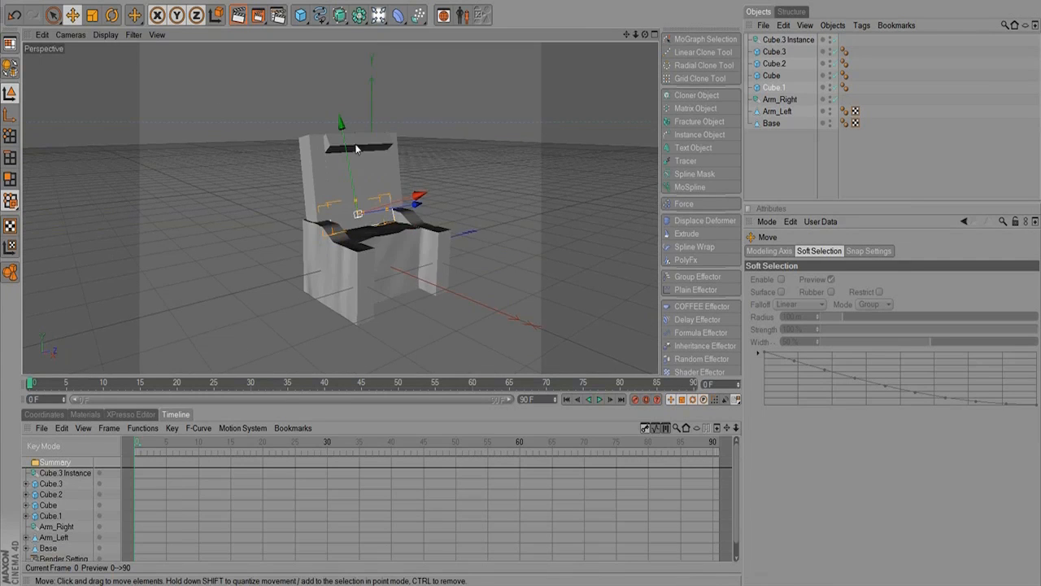
left_click_drag(445, 166, 308, 276, "alt")
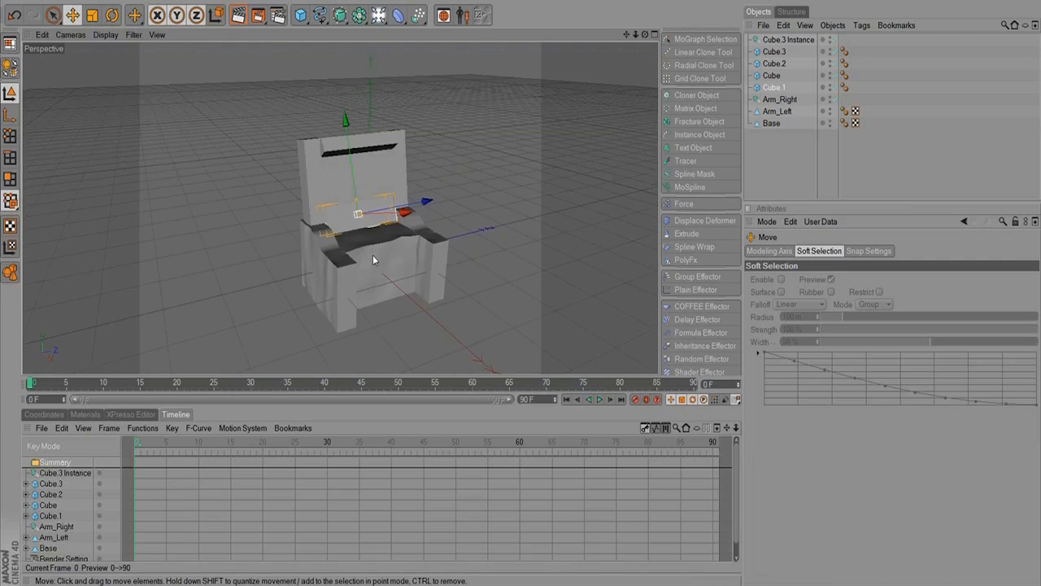
left_click_drag(373, 255, 293, 219, "alt")
left_click(408, 238)
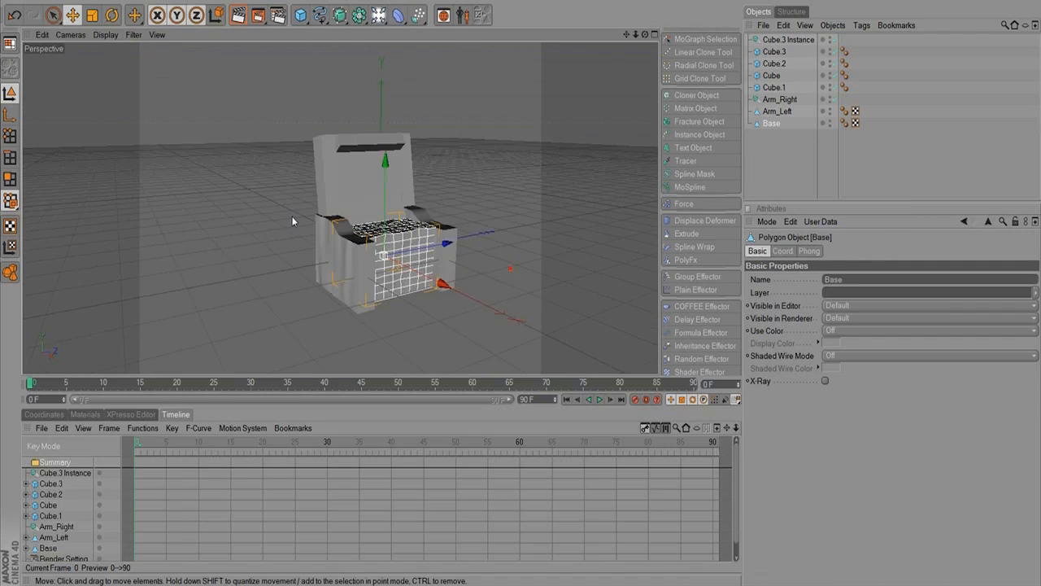
left_click_drag(436, 232, 523, 291, "alt")
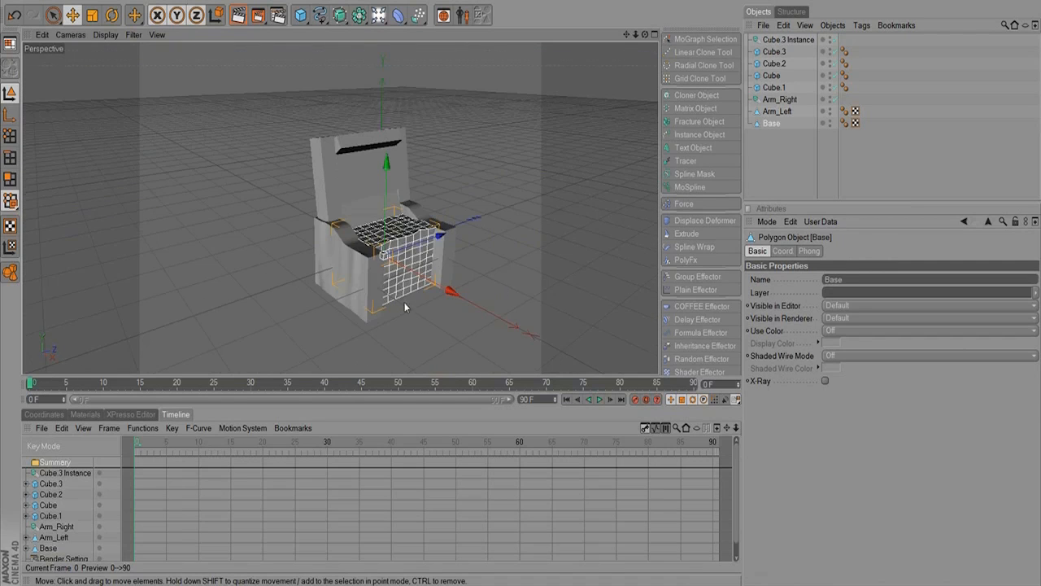
left_click_drag(405, 301, 409, 306, "alt")
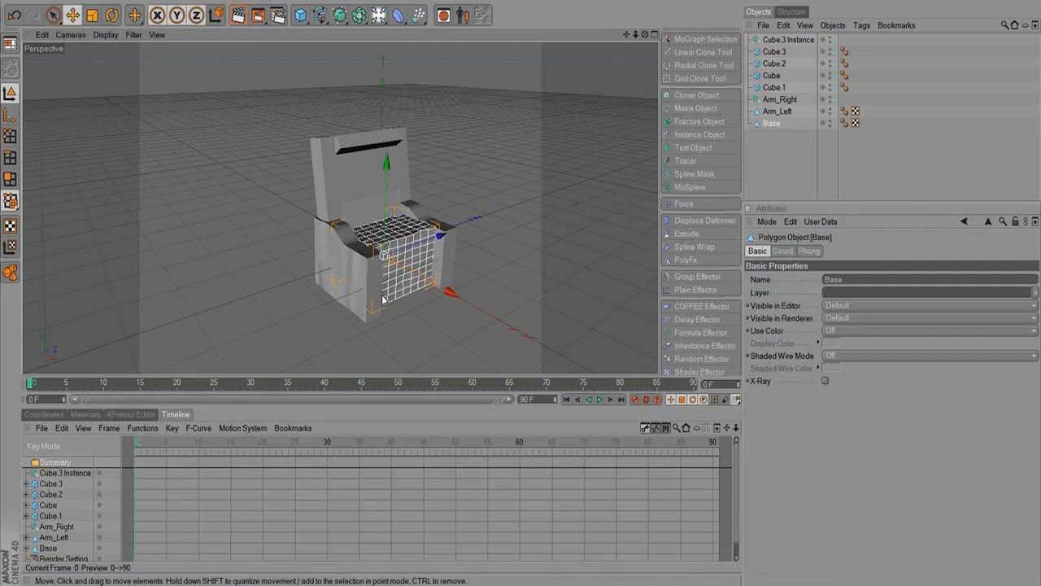
right_click_drag(368, 300, 516, 288, "alt")
middle_click_drag(516, 288, 478, 256, "alt")
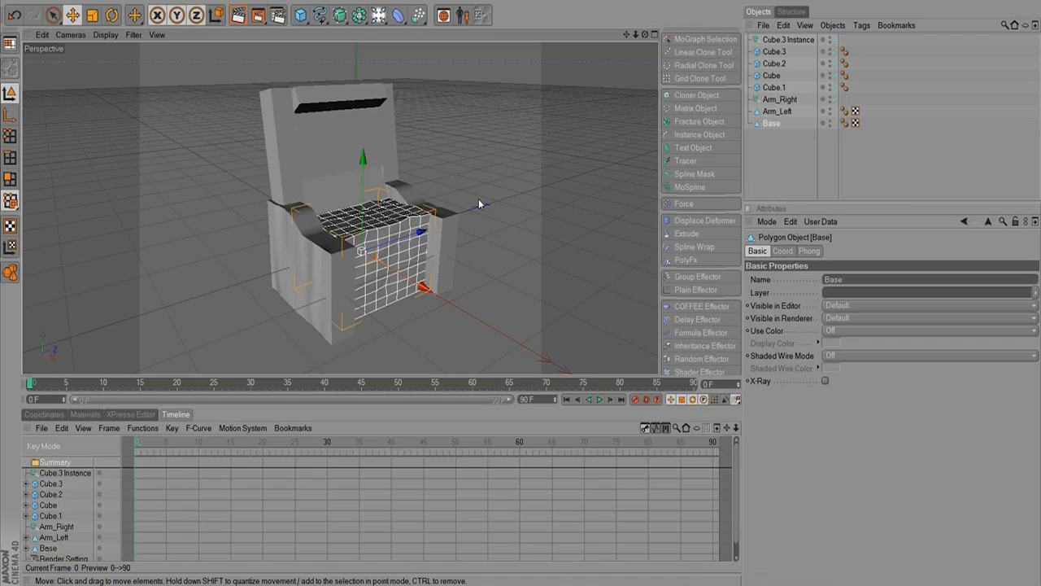
Rename the backrest blocks: Cube.1 as Bottom, Cube as Middle and Cube.2 as Headrest.
double_click(775, 87)
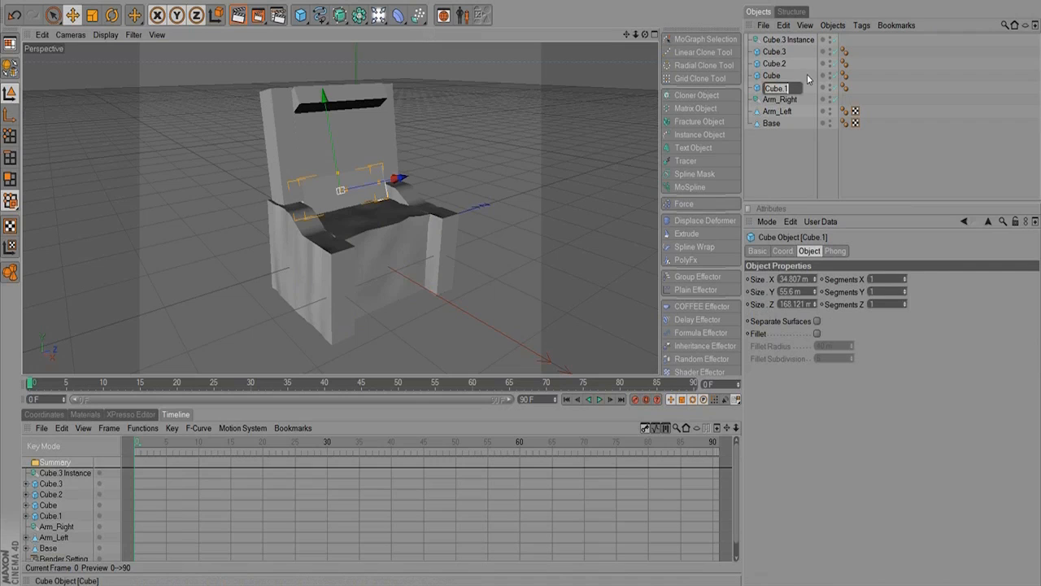
type("Bottom")
key("Return")
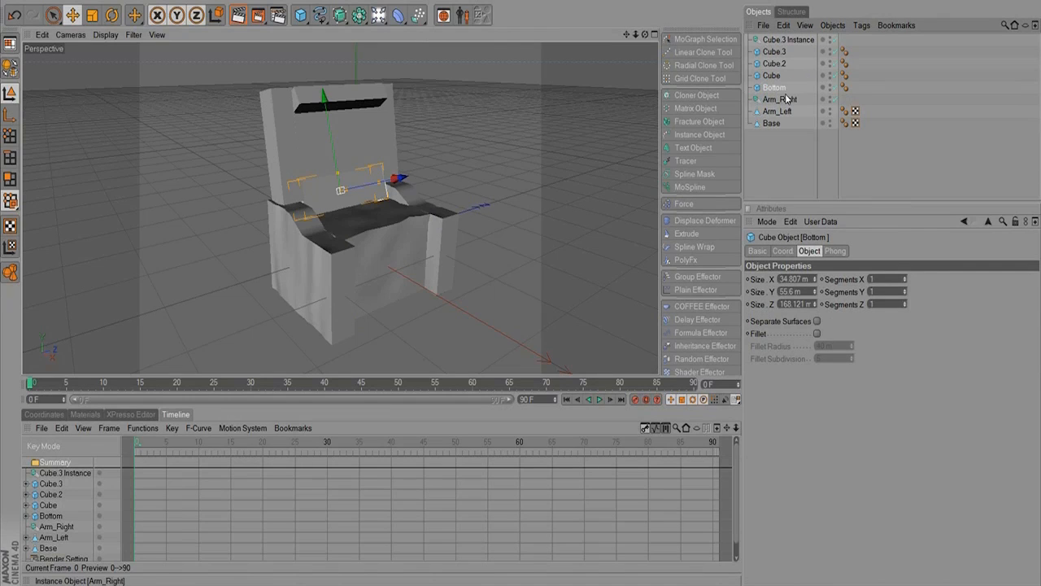
double_click(773, 75)
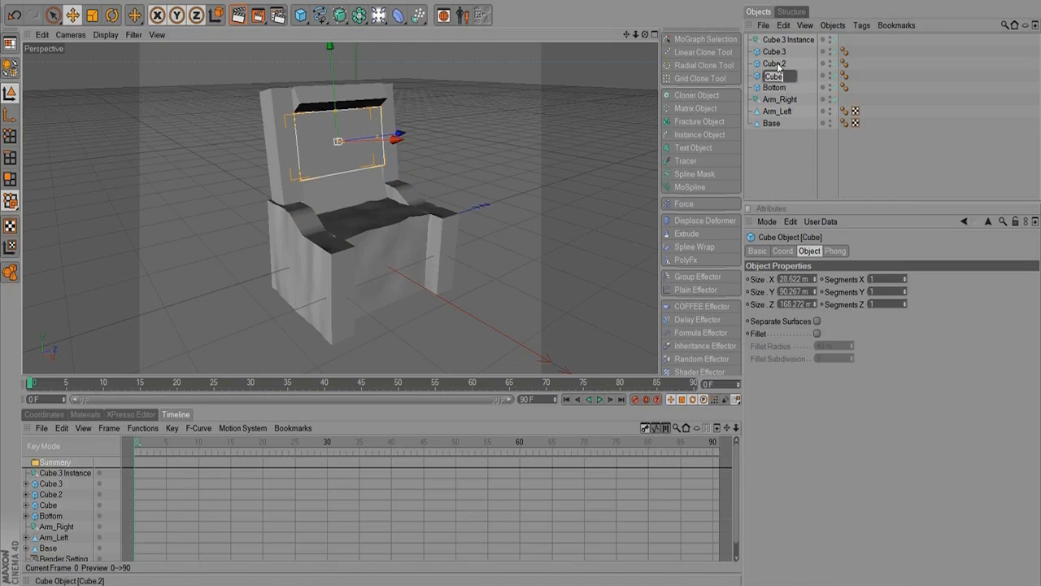
type("Middle")
key("Return")
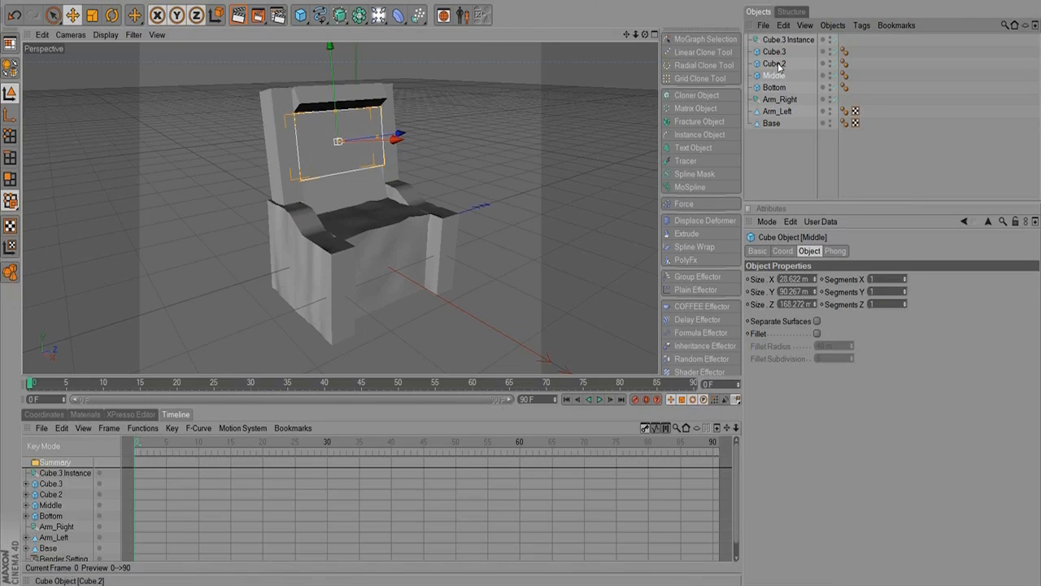
double_click(776, 64)
type("Headrest")
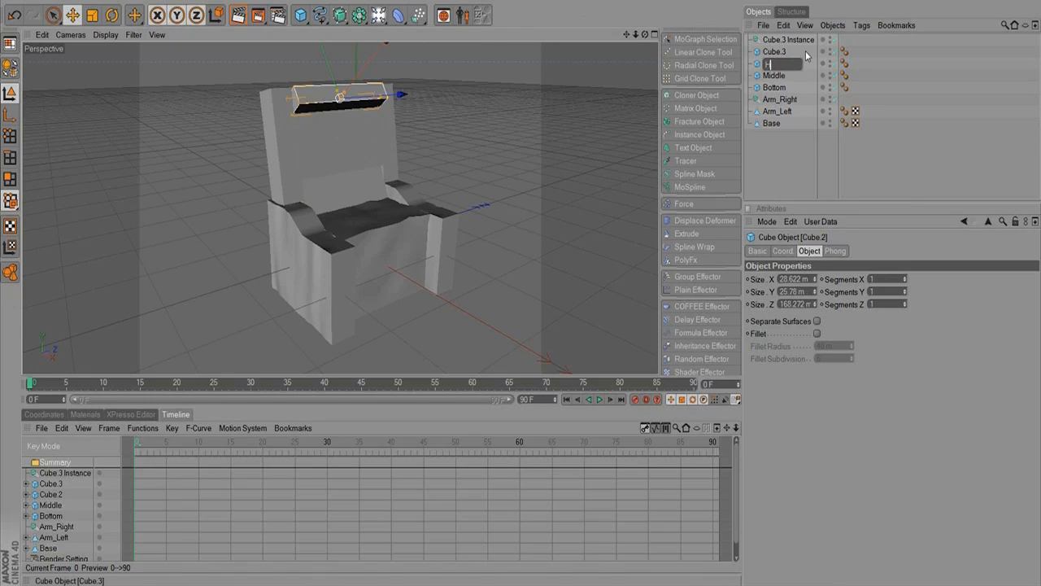
key("Return")
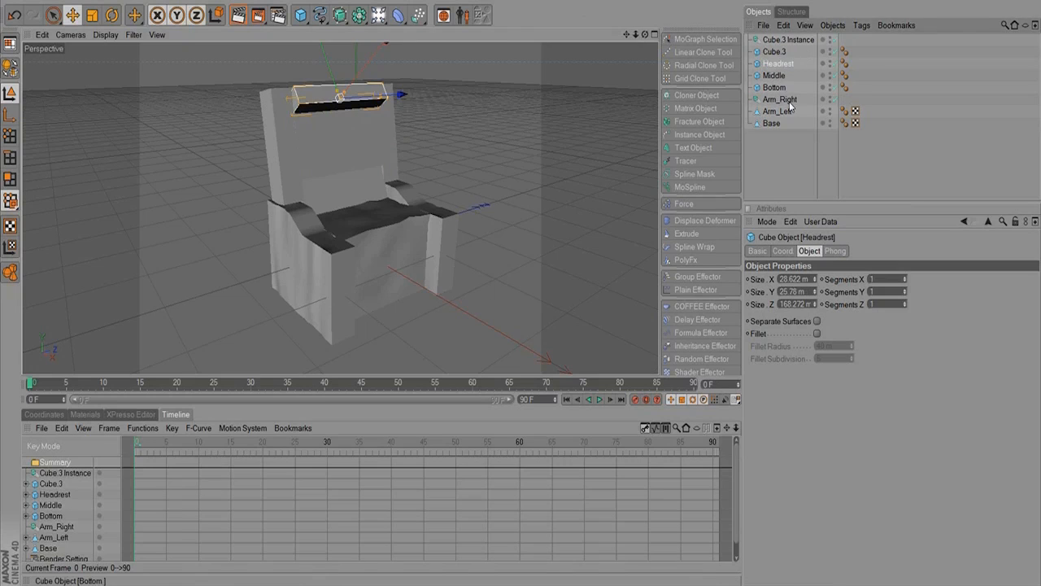
Rename Cube.3 as Side_Left and Cube.3 Instance as Side_Right.
double_click(805, 51)
type("S")
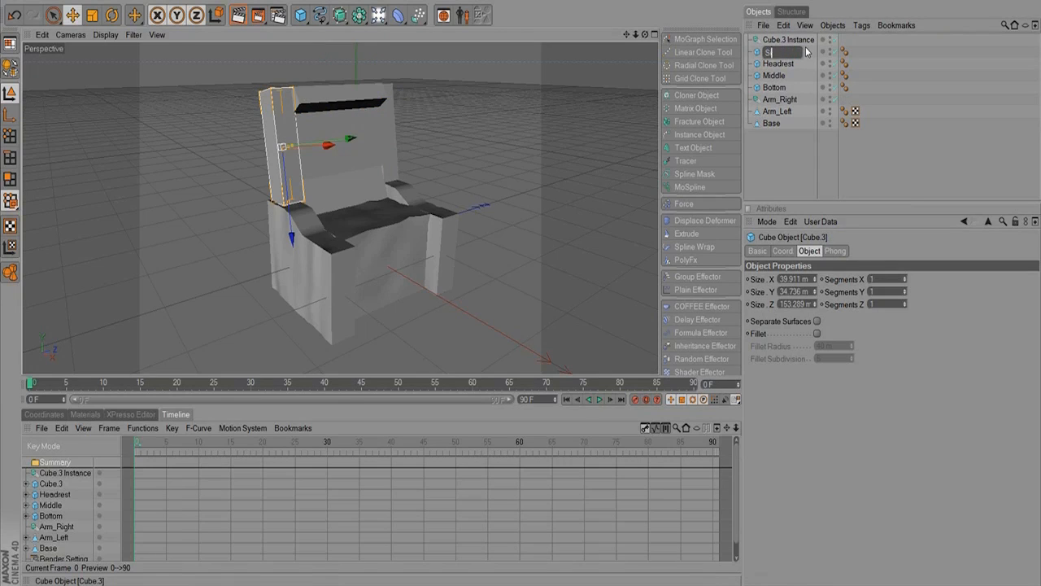
type("ide_Left")
key("Return")
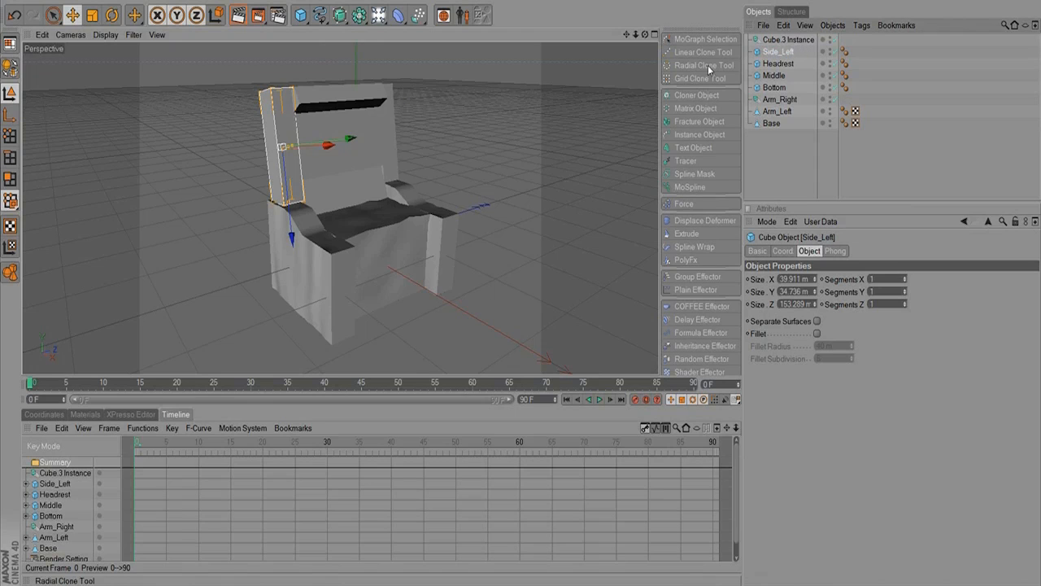
double_click(789, 40)
type("Sid")
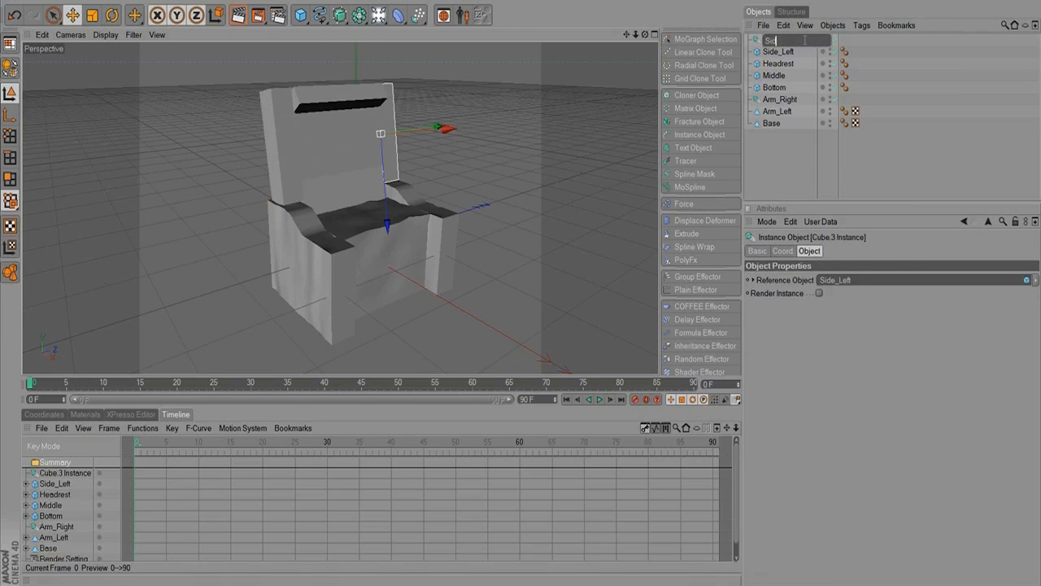
type("e_Fight")
key("Return")
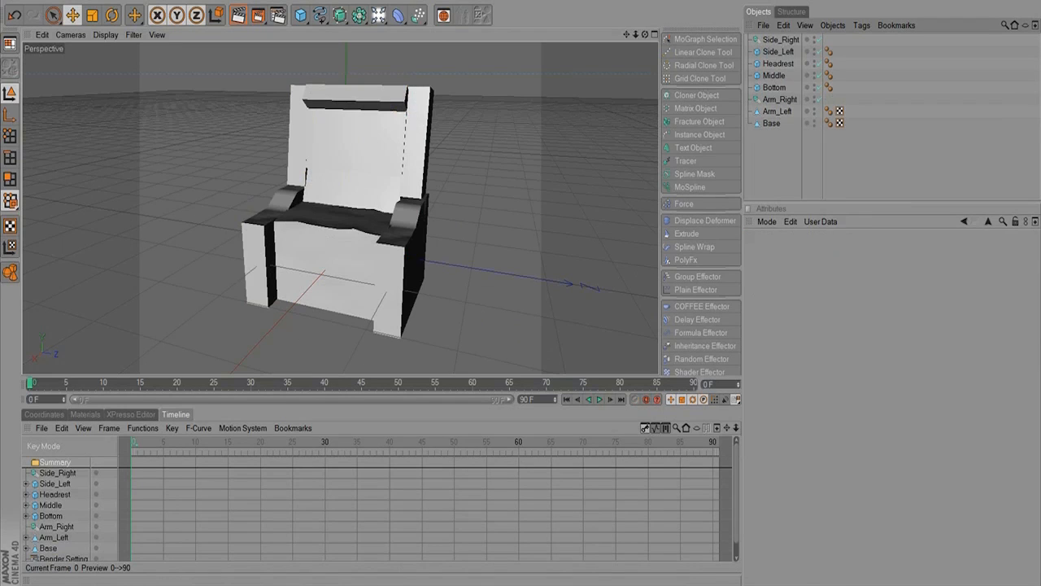
Add a HyperNURBS object, make Base its child and inspect the smoothed seat up close.
left_click(340, 16)
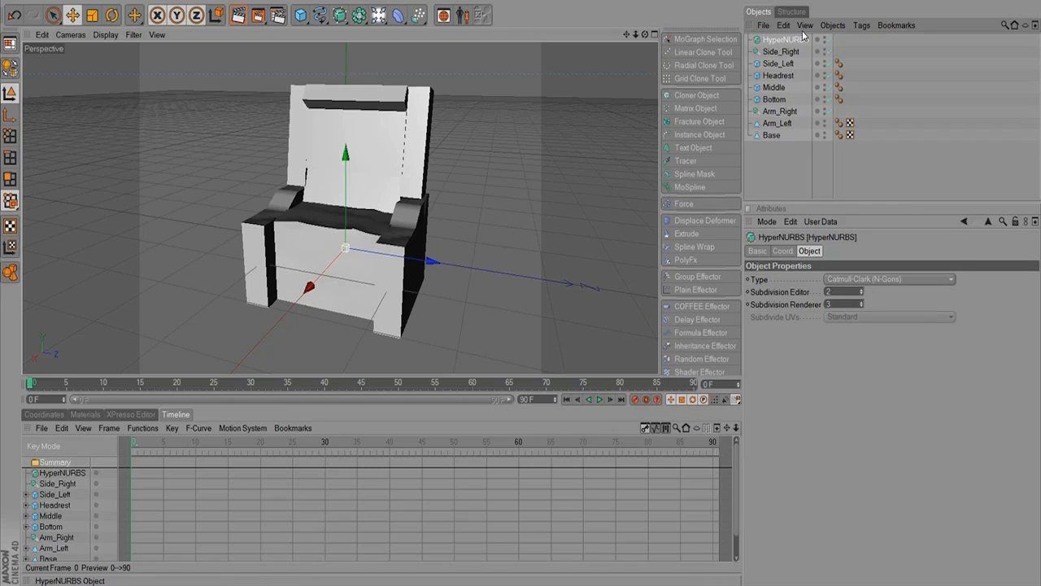
left_click_drag(770, 135, 794, 52)
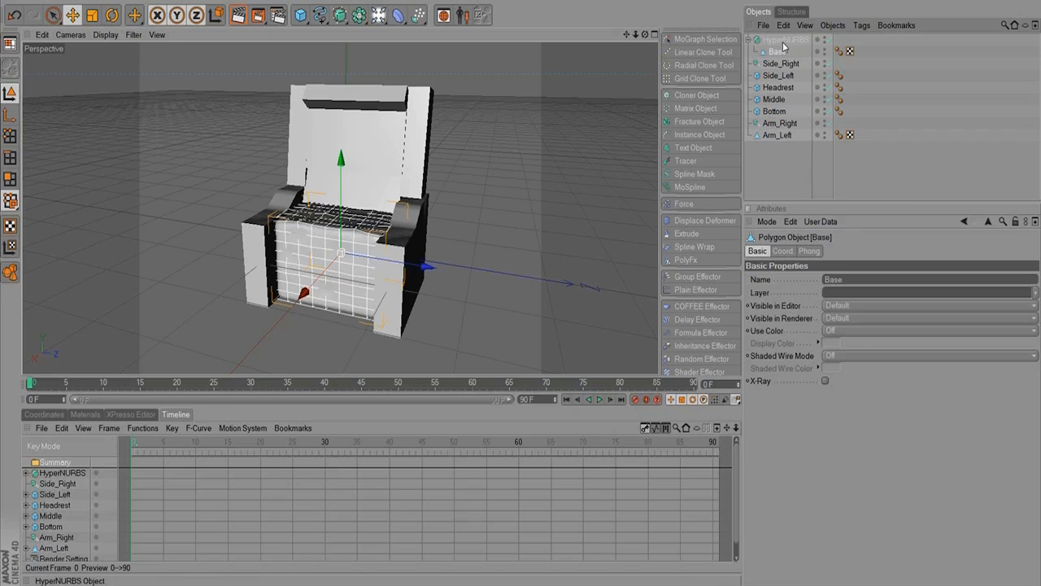
left_click(783, 39)
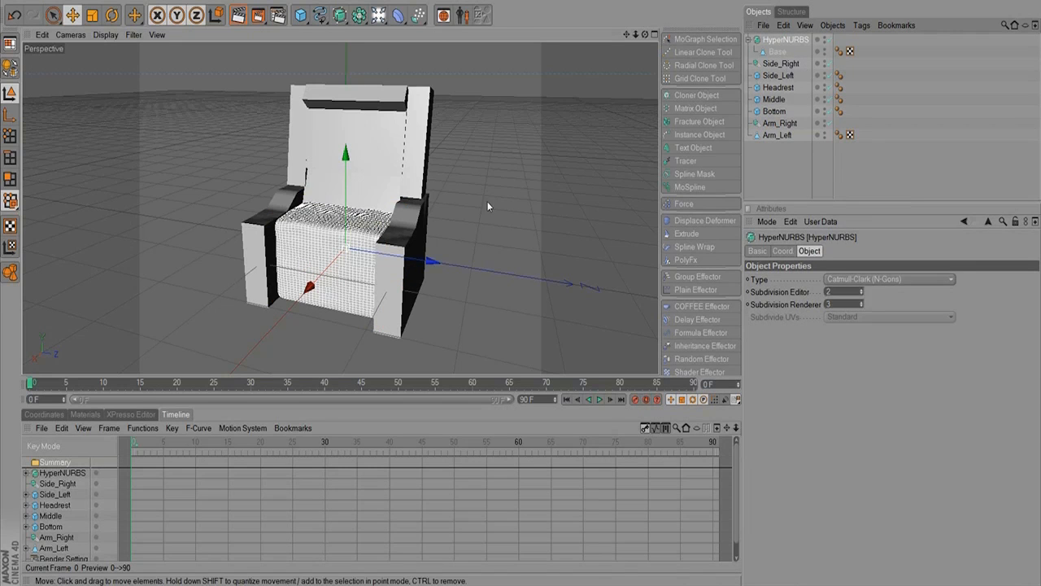
left_click_drag(438, 230, 311, 298, "alt")
right_click_drag(311, 297, 469, 249, "alt")
left_click_drag(467, 254, 299, 313, "alt")
right_click_drag(388, 285, 436, 259, "alt")
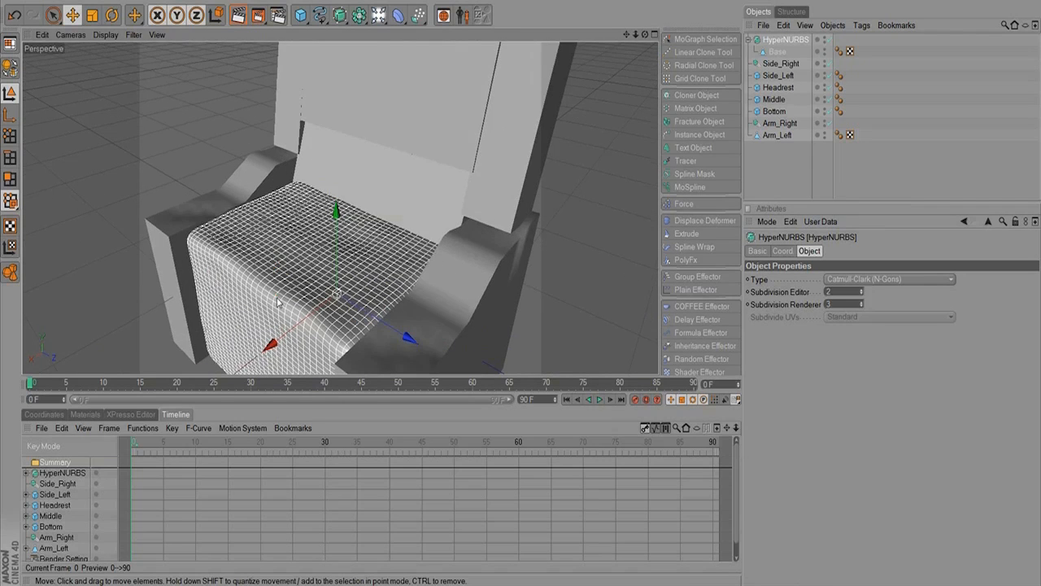
left_click_drag(277, 302, 324, 238, "alt")
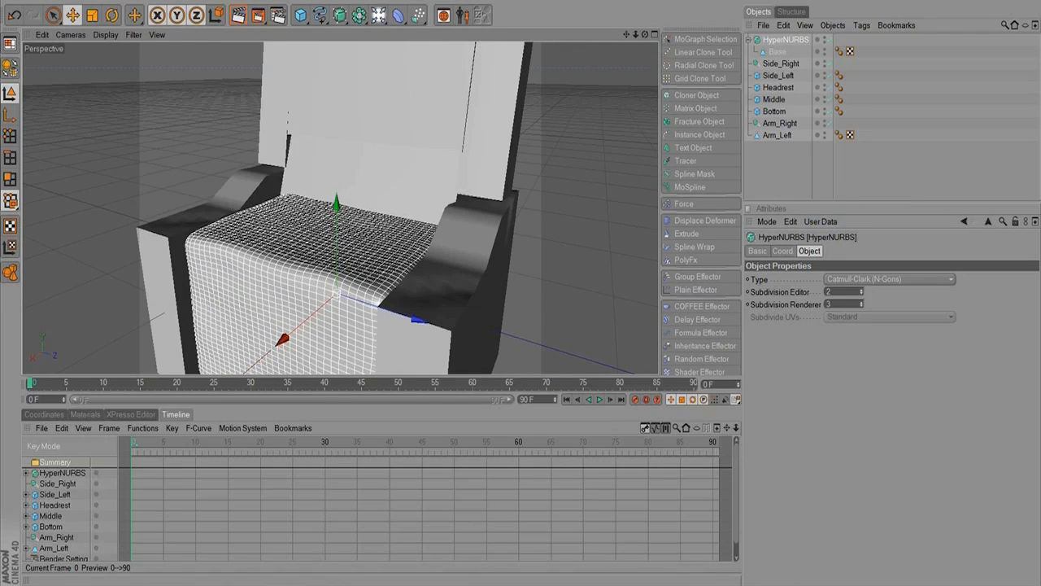
Move individual points on the top surface of Base to make the smoothed seat uneven like rock.
left_click(780, 54)
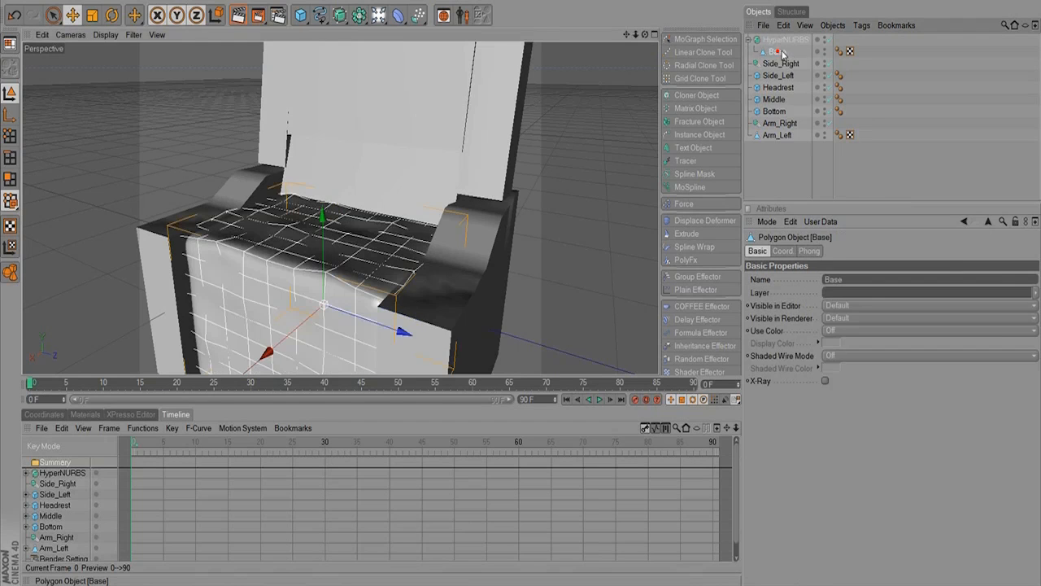
left_click(10, 155)
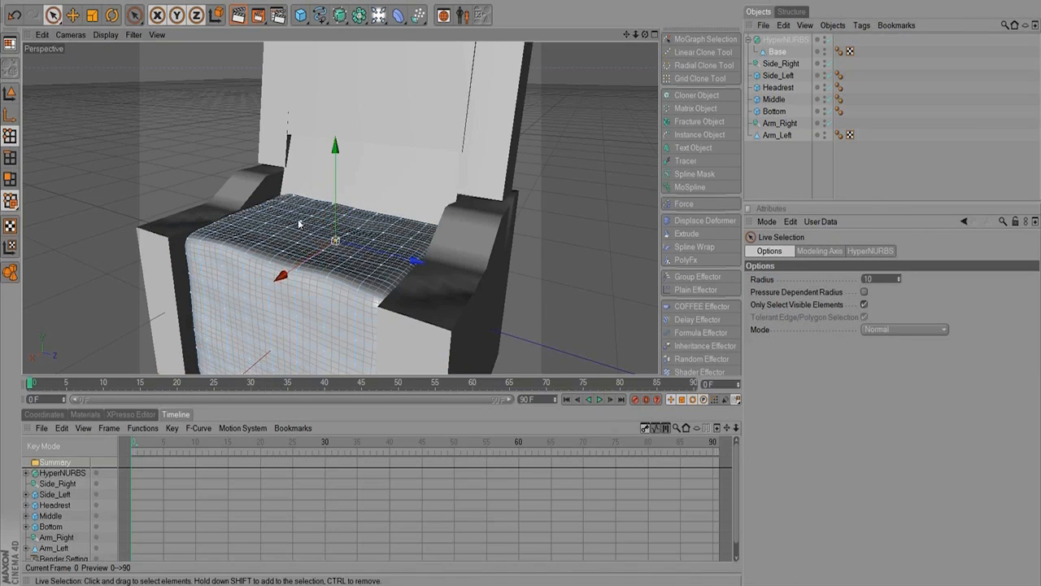
left_click(275, 239)
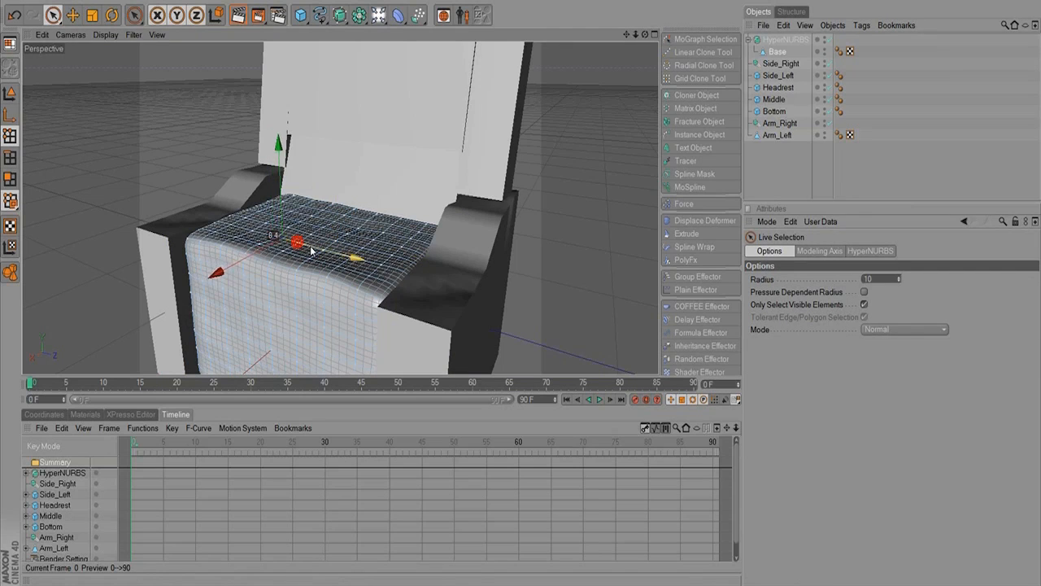
left_click_drag(310, 251, 302, 208)
left_click(301, 224)
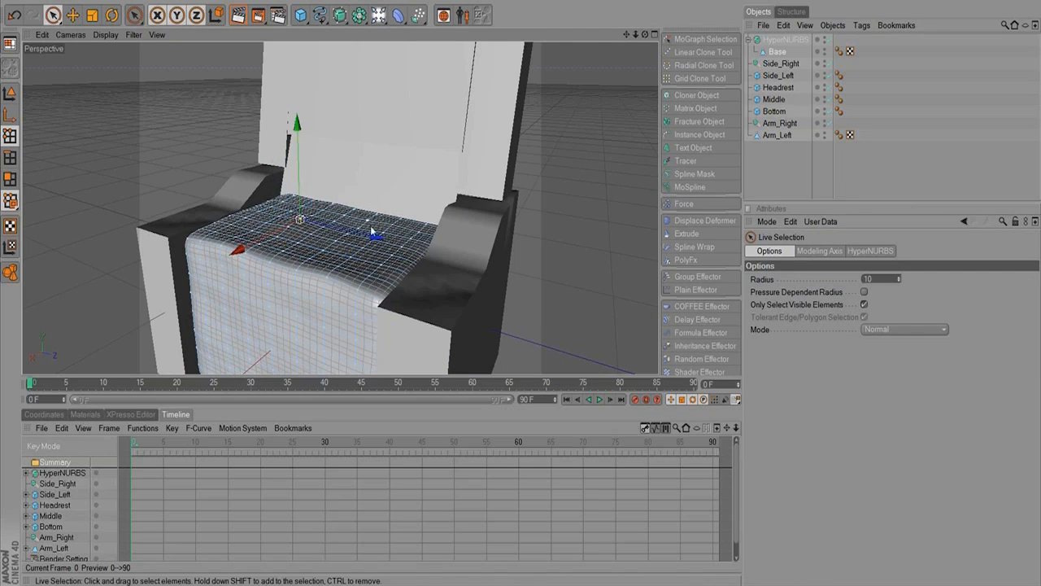
left_click(396, 232)
mouse_move(396, 215)
left_mouse_down()
mouse_move(394, 200)
mouse_move(394, 212)
left_mouse_up()
left_click(330, 223)
left_click_drag(322, 218, 344, 197)
left_click(341, 217)
Push and pull points on the front face of Base, plus one on the seat top, to form rocky dents.
left_click(299, 322)
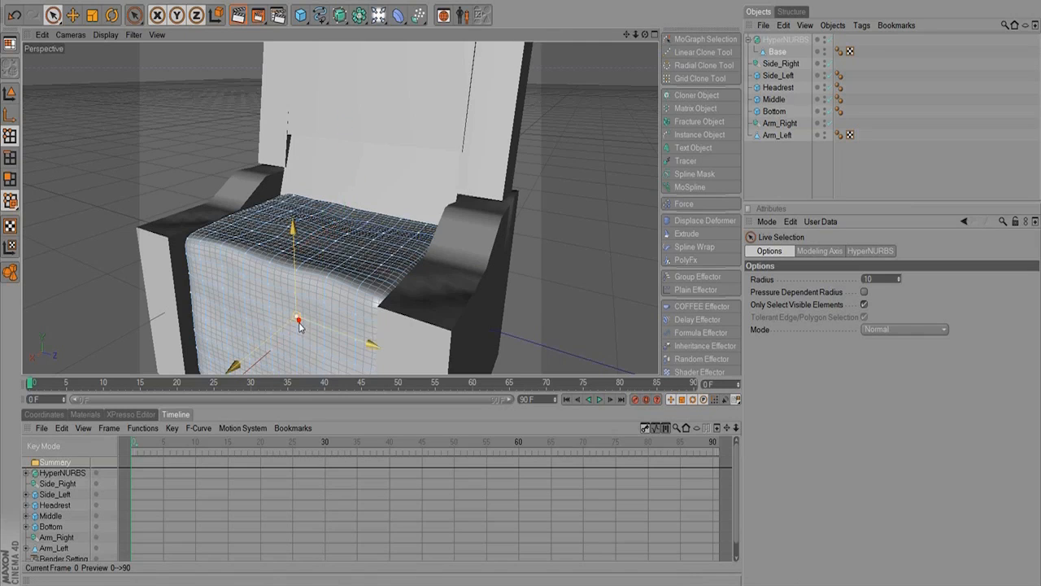
left_click(269, 329)
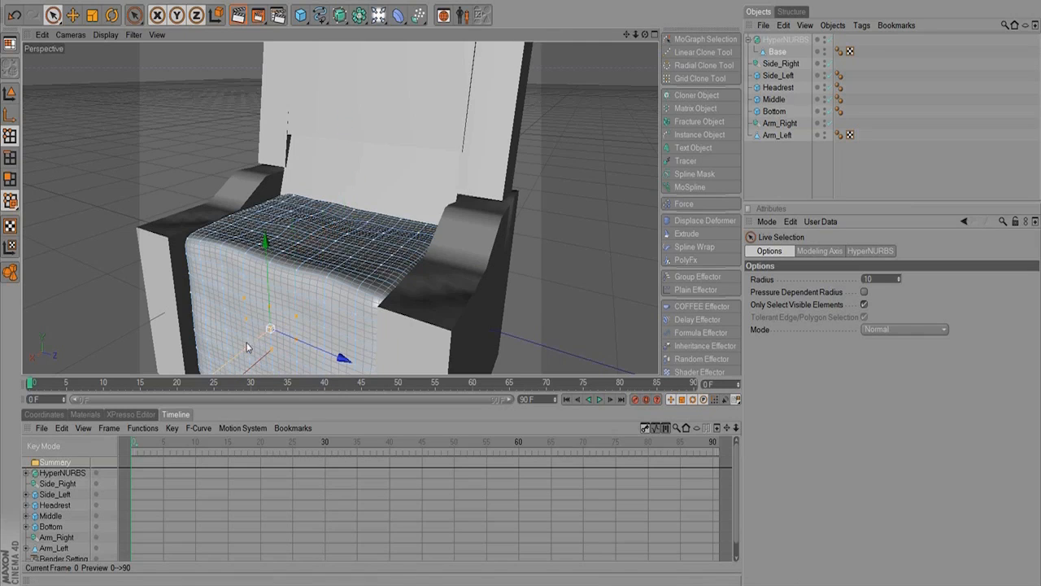
left_click(244, 341)
left_click(252, 340)
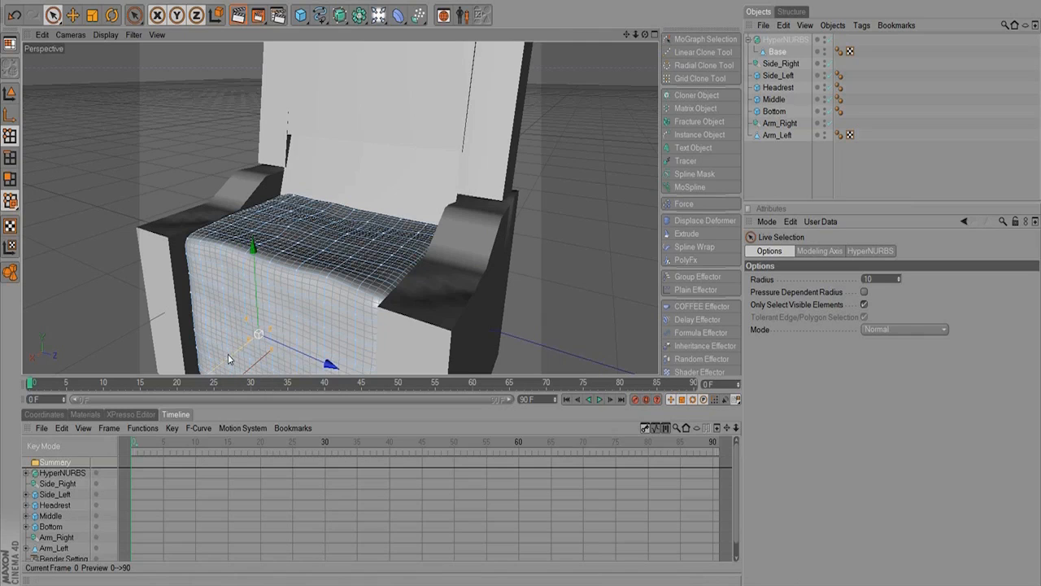
left_click(228, 355)
left_click(242, 345)
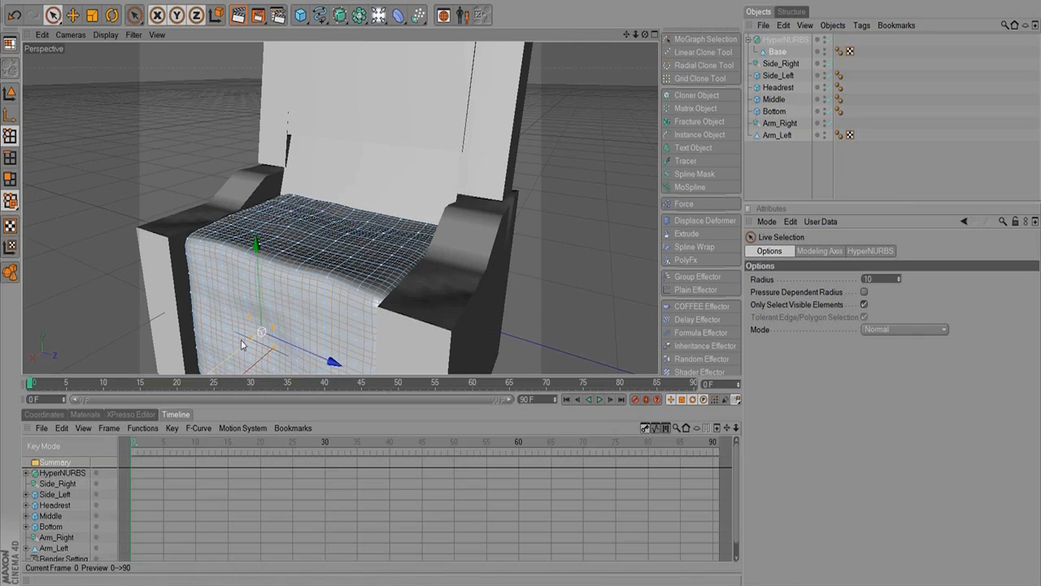
left_click(312, 247)
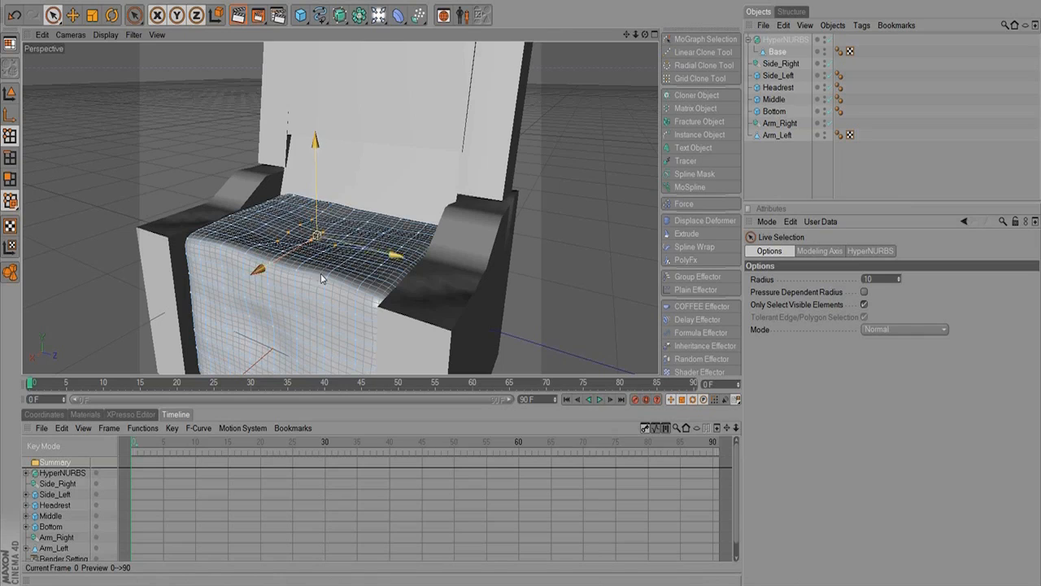
left_click(338, 316)
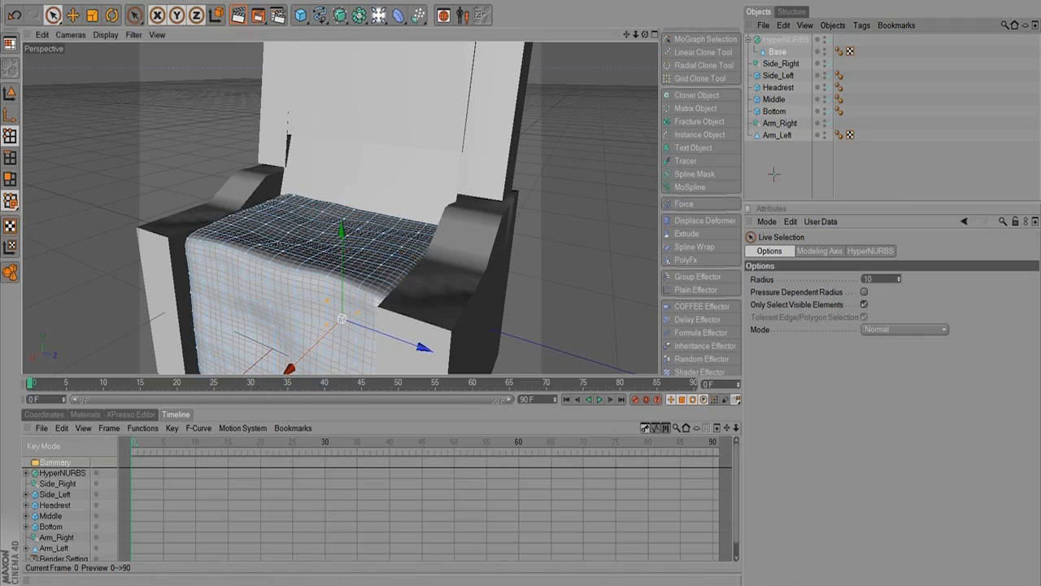
Add another HyperNURBS object and make Arm_Left its child.
left_click(773, 174)
left_click_drag(359, 15, 356, 23)
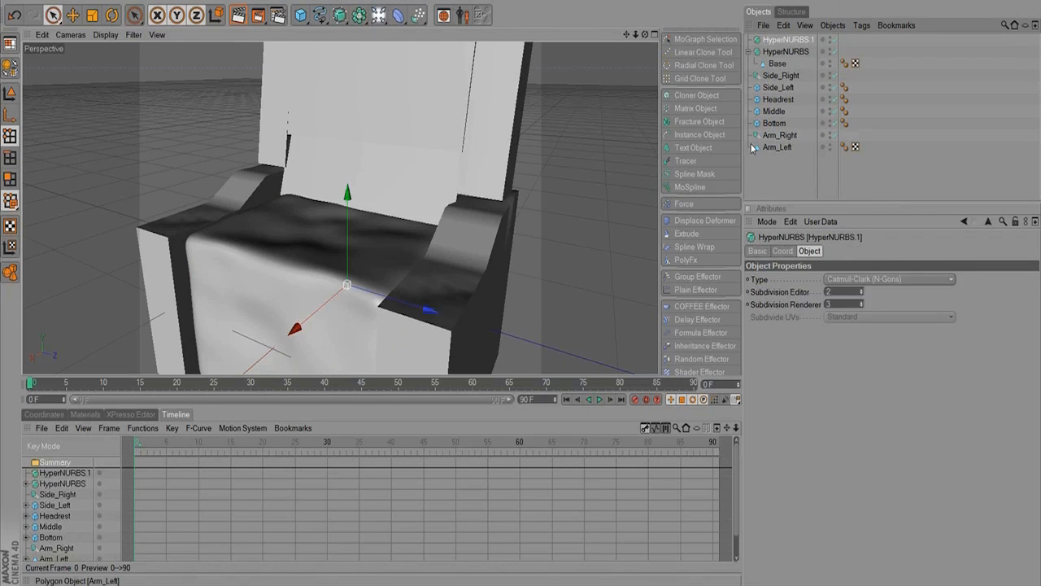
left_click_drag(773, 149, 787, 41)
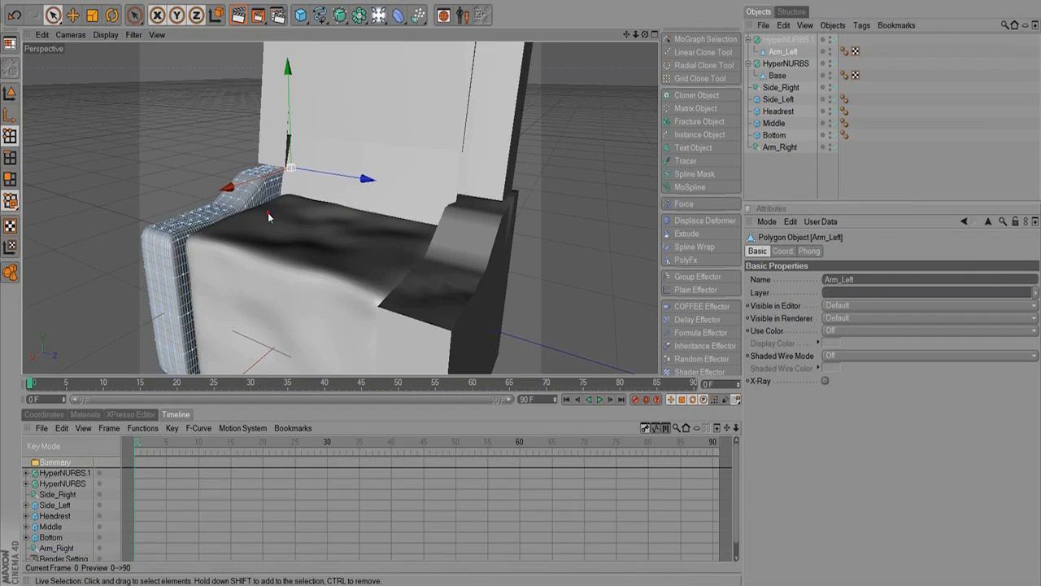
Displace several points on the outer side of Arm_Left to roughen it and inspect the arm from several angles.
mouse_move(269, 213)
left_mouse_down("alt")
mouse_move(615, 239)
mouse_move(350, 229)
mouse_move(346, 207)
left_mouse_up("alt")
left_click(341, 214)
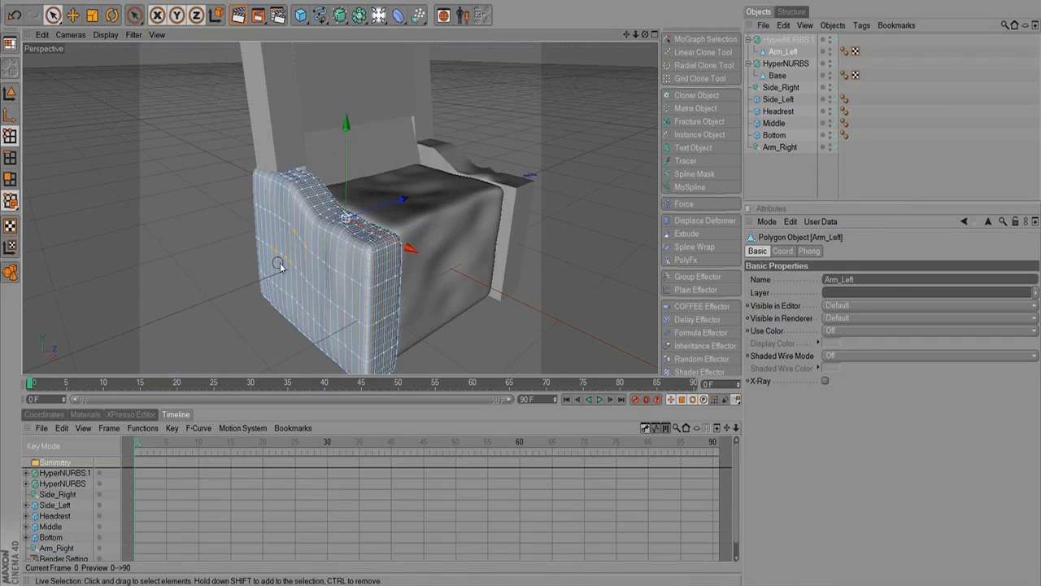
left_click(277, 237)
left_click_drag(291, 239, 306, 243)
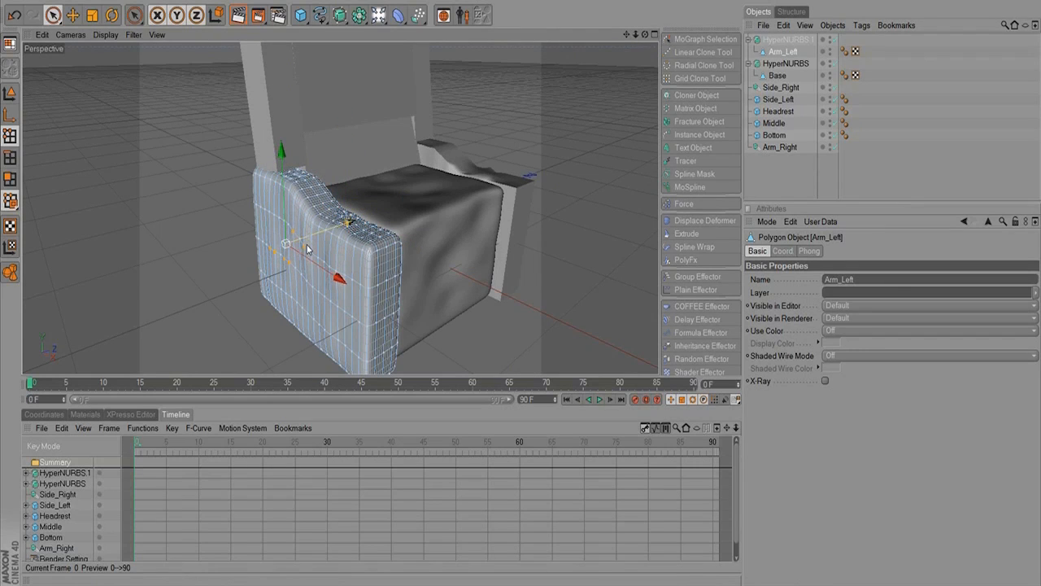
left_click(326, 297)
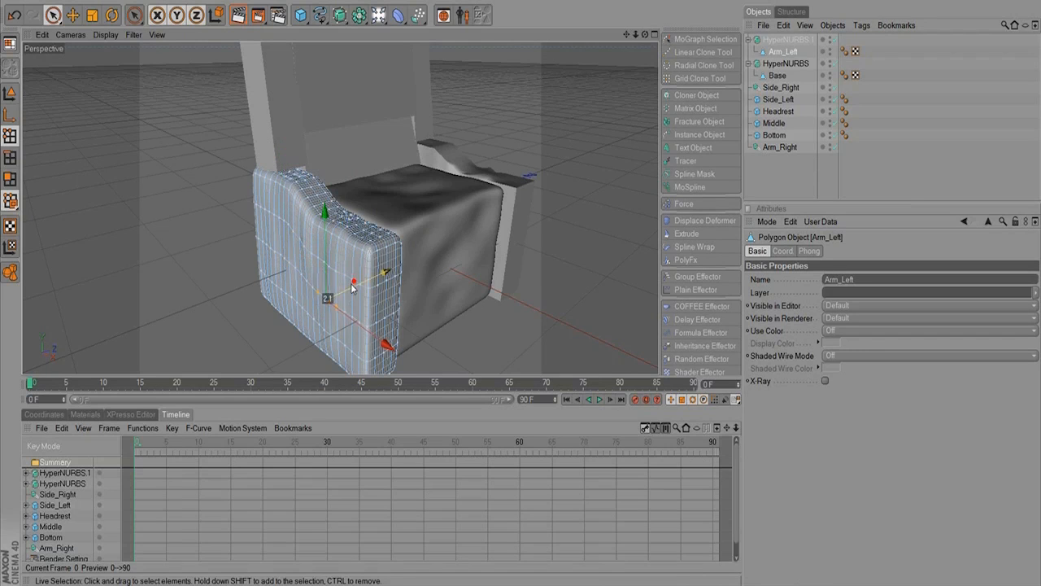
left_click_drag(308, 274, 598, 250, "alt")
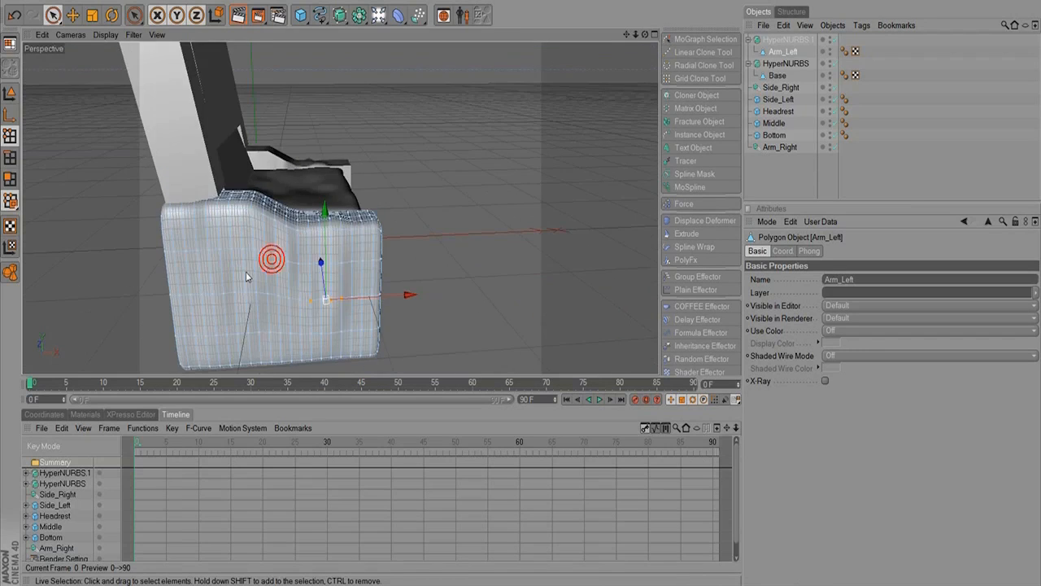
left_click_drag(246, 274, 570, 240, "alt")
left_click_drag(456, 238, 213, 264, "alt")
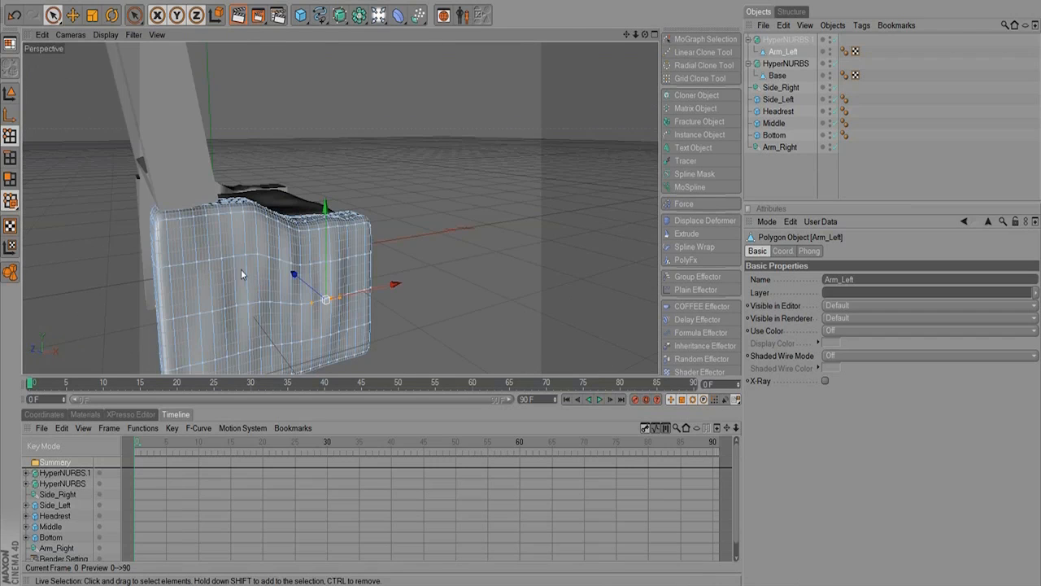
left_click_drag(556, 201, 266, 239, "alt")
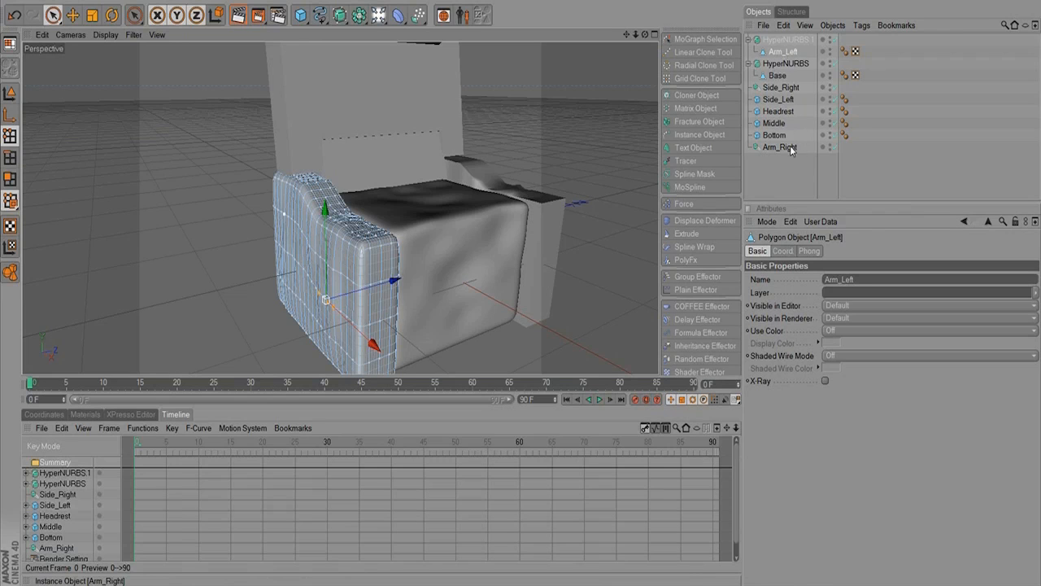
Add another HyperNURBS object and make the Arm_Right instance its child.
left_click(789, 146)
left_click(339, 14)
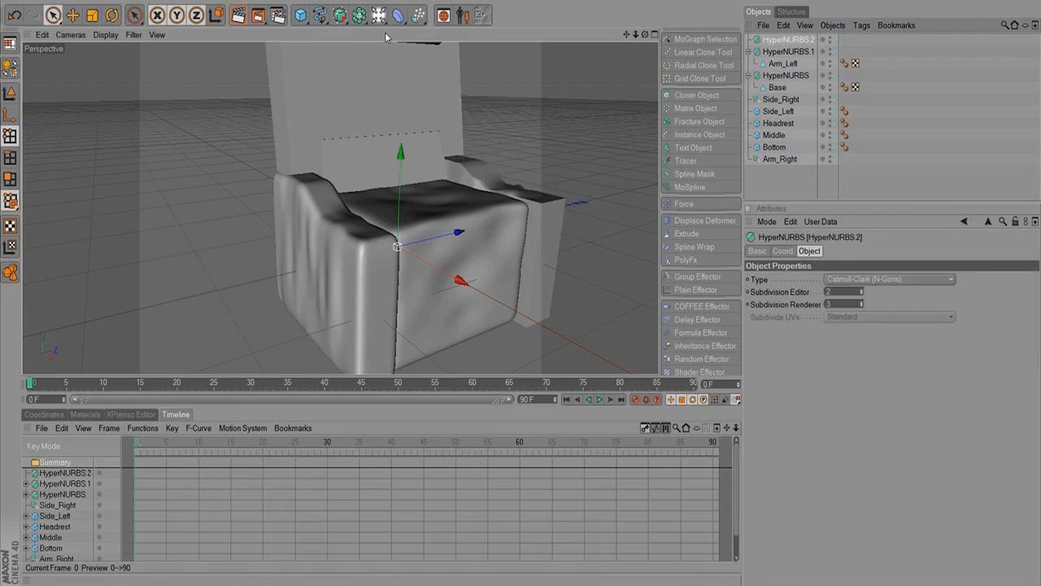
left_click_drag(789, 159, 786, 40)
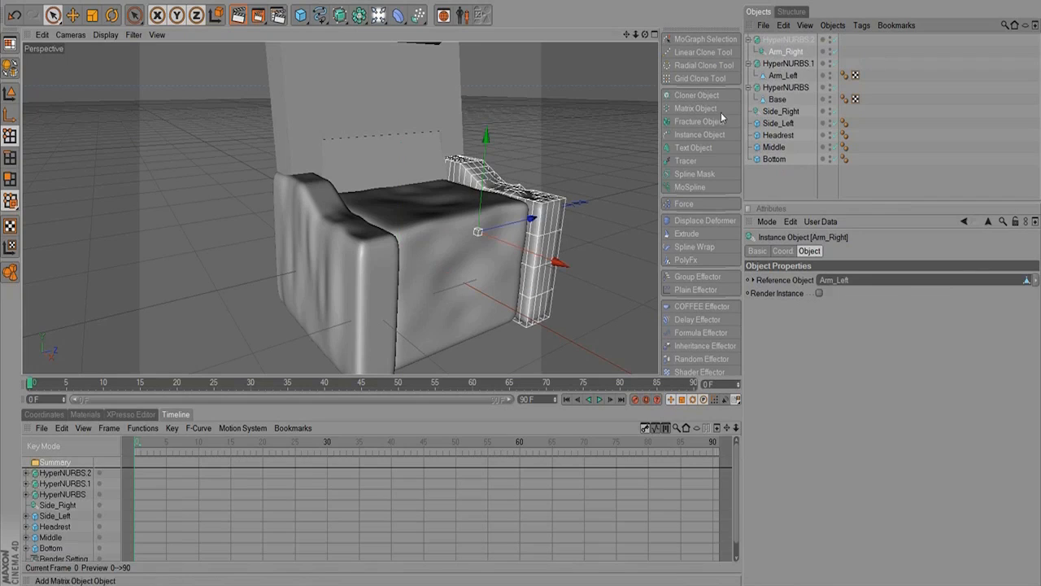
left_click(814, 186)
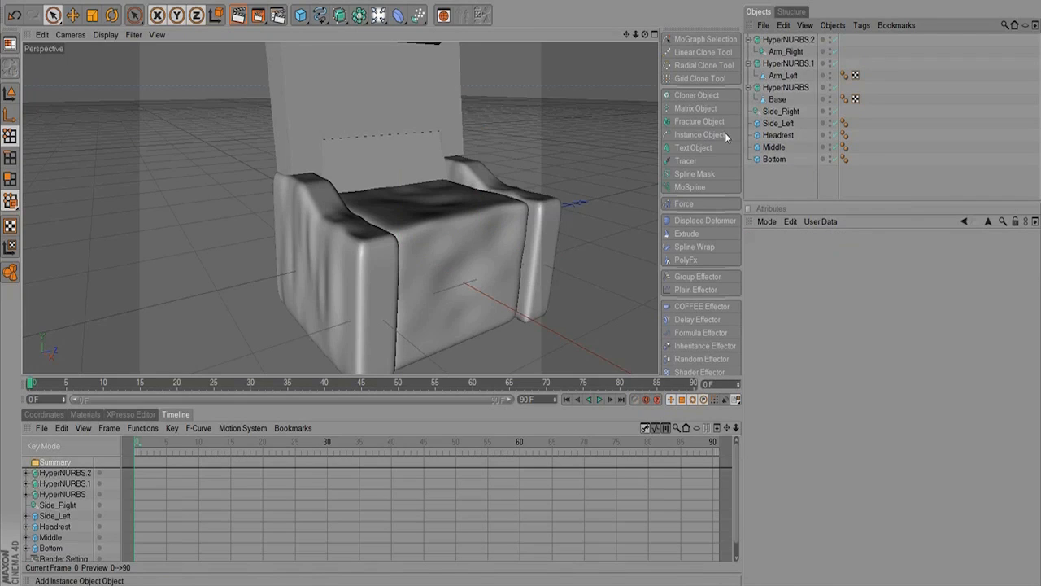
Add another HyperNURBS object and make Side_Left its child.
left_click(785, 123)
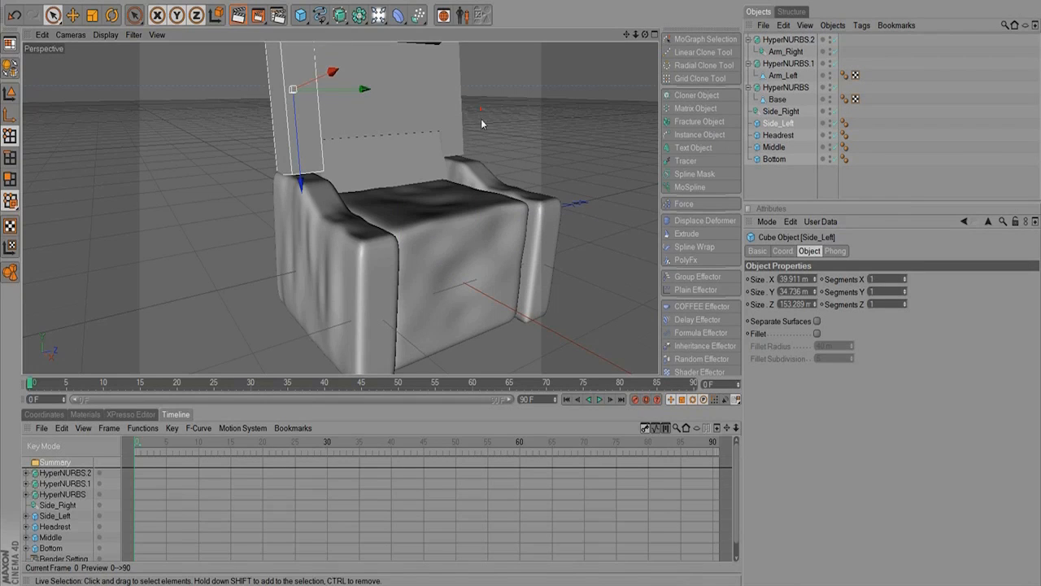
left_click_drag(481, 122, 271, 120, "alt")
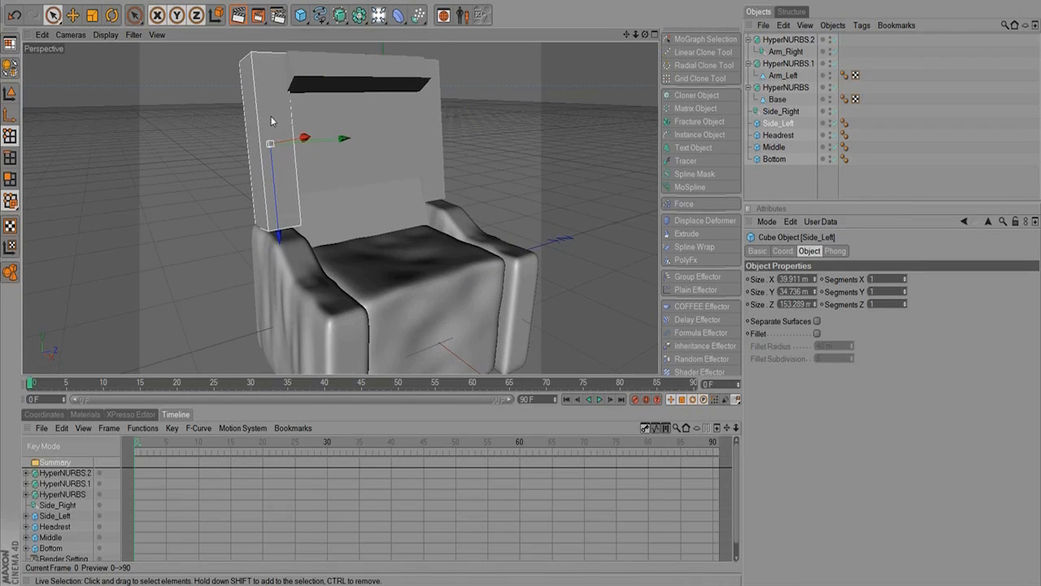
left_click(340, 14)
left_click_drag(793, 137, 789, 40)
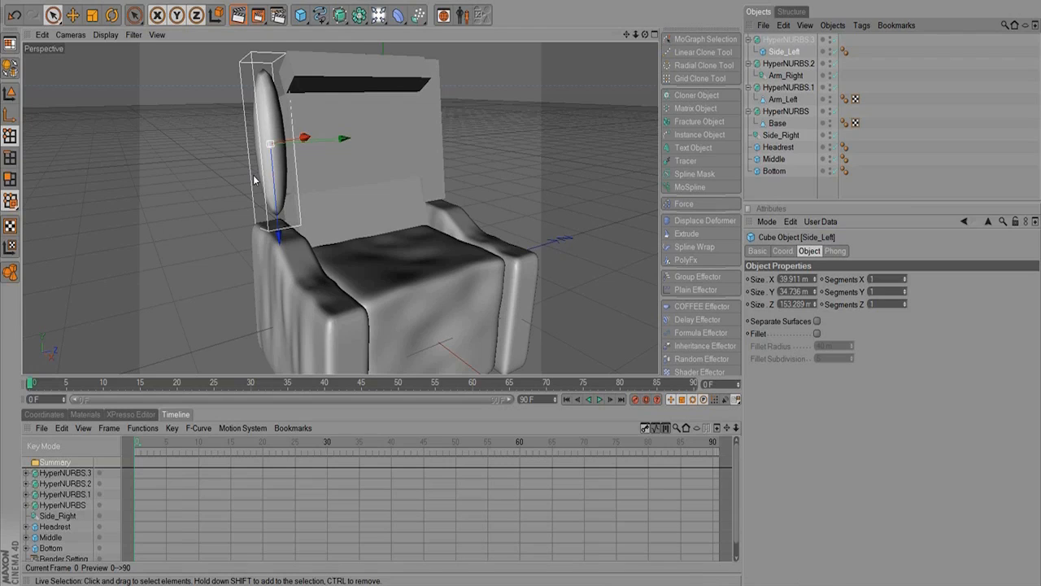
Set the Side_Left cube's X, Y and Z segments to 4 each and deselect it.
left_click(777, 41)
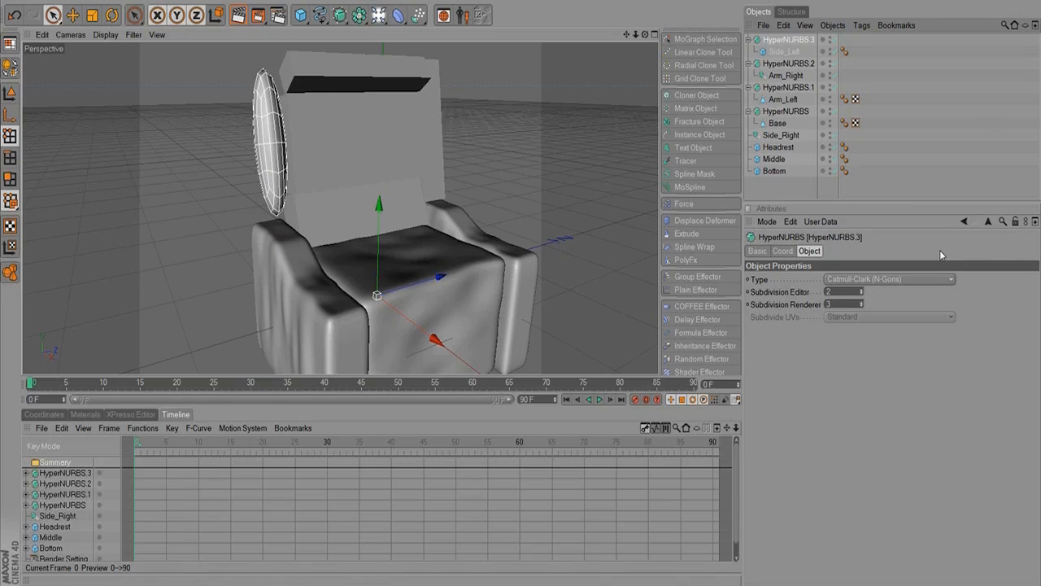
left_click(781, 51)
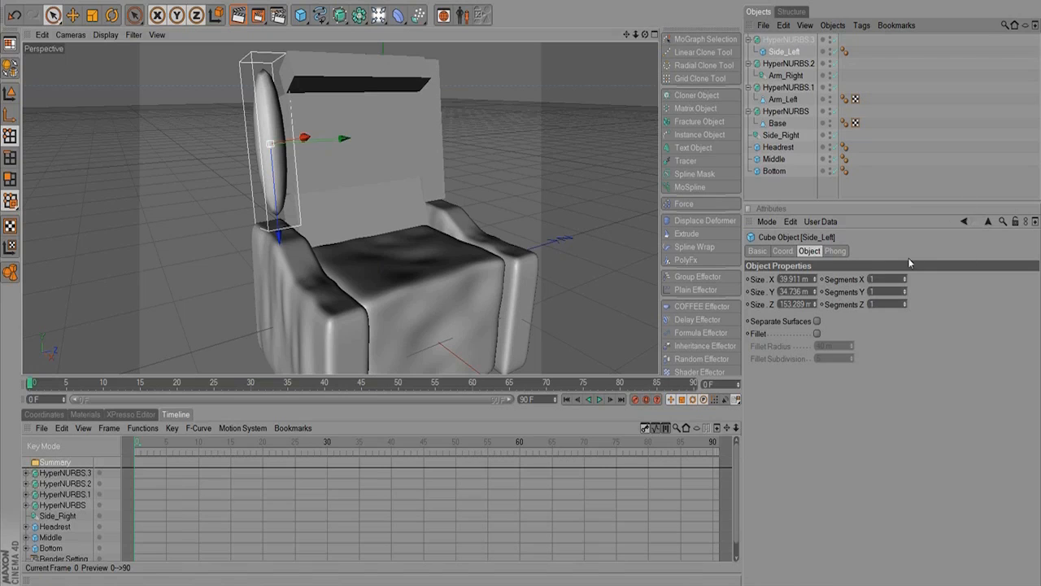
left_click_drag(906, 280, 906, 295)
left_click(904, 291)
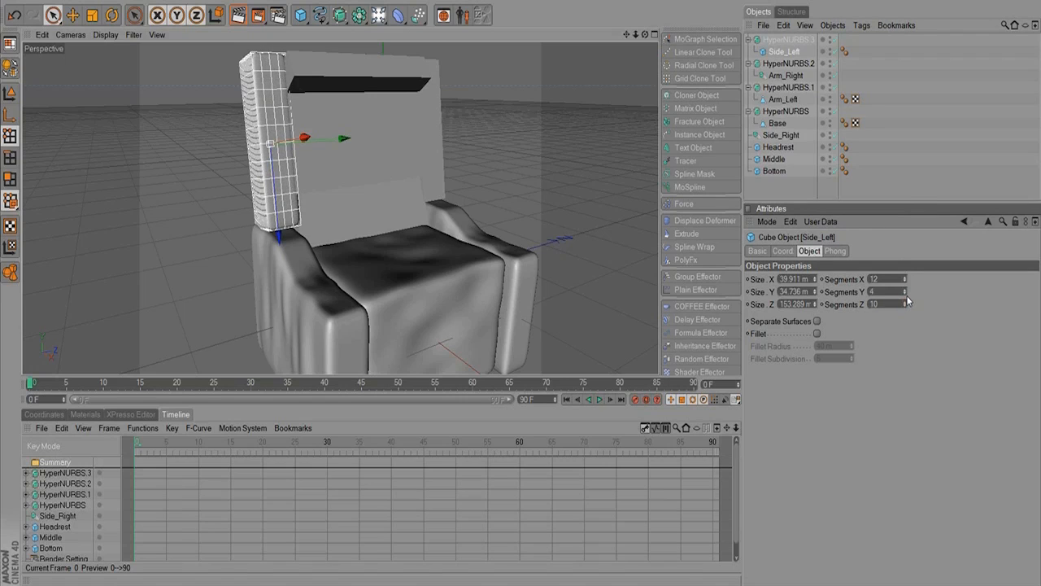
left_click(895, 280)
type("4")
key("Tab")
type("4")
key("Return")
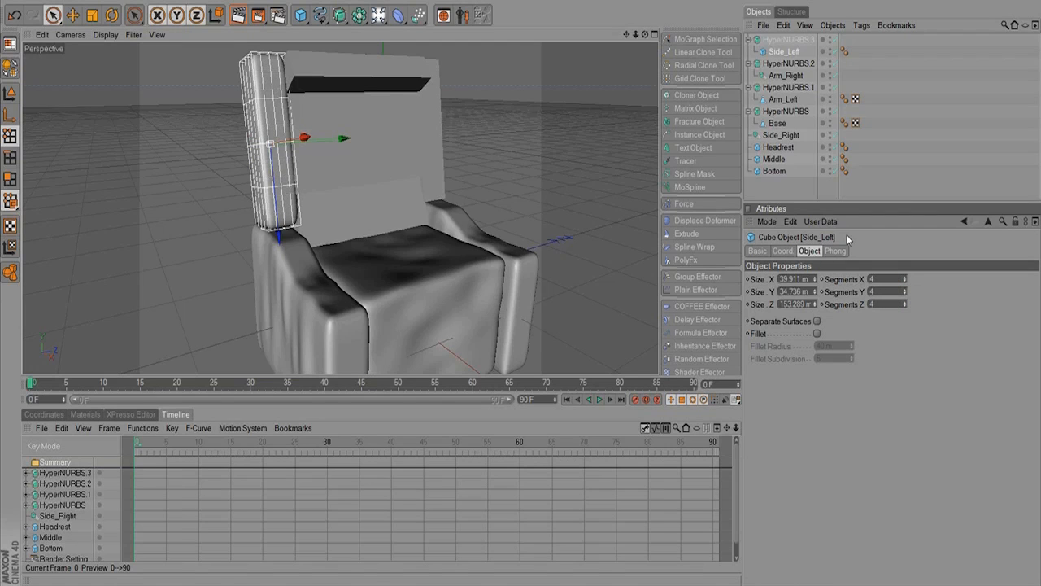
left_click(765, 187)
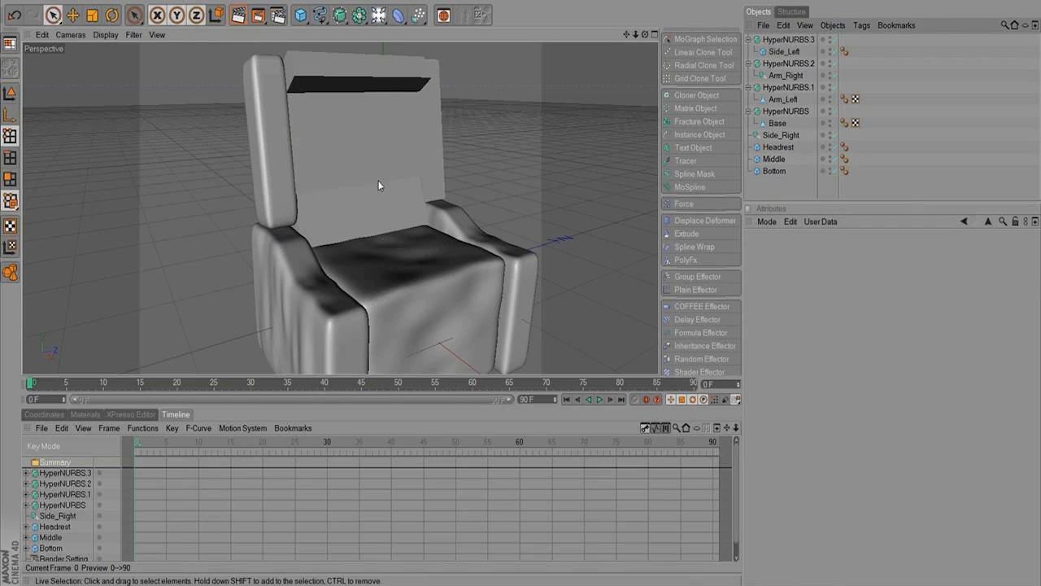
Lengthen Side_Left to about 166 m in Z and shift it slightly so that it sits into the left arm.
mouse_move(378, 186)
left_mouse_down("alt")
mouse_move(405, 194)
mouse_move(344, 191)
mouse_move(288, 209)
mouse_move(230, 83)
mouse_move(281, 171)
left_mouse_up("alt")
left_click(289, 210)
left_click(10, 92)
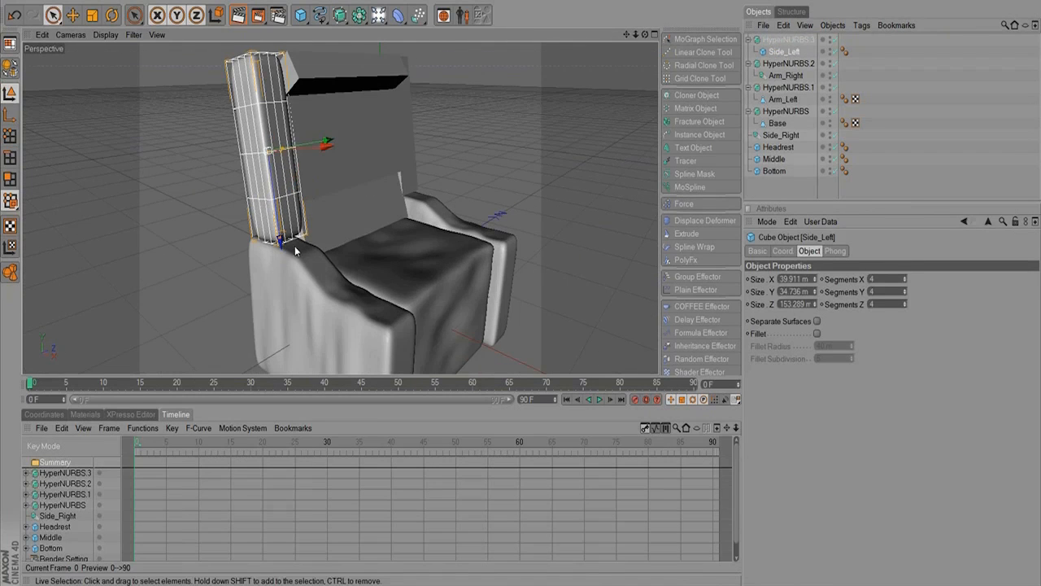
left_click_drag(280, 241, 284, 252)
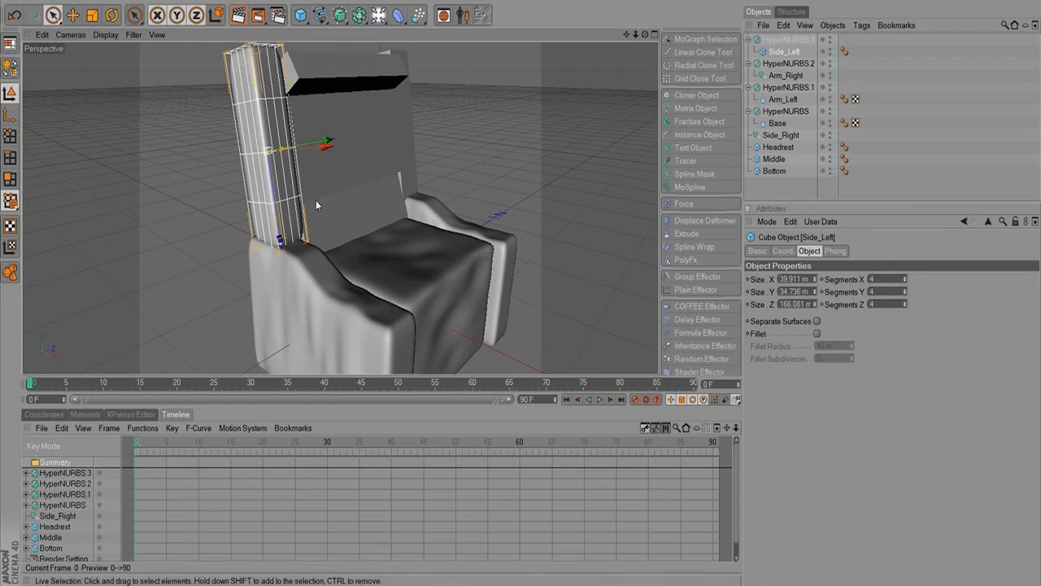
left_click_drag(331, 142, 388, 201)
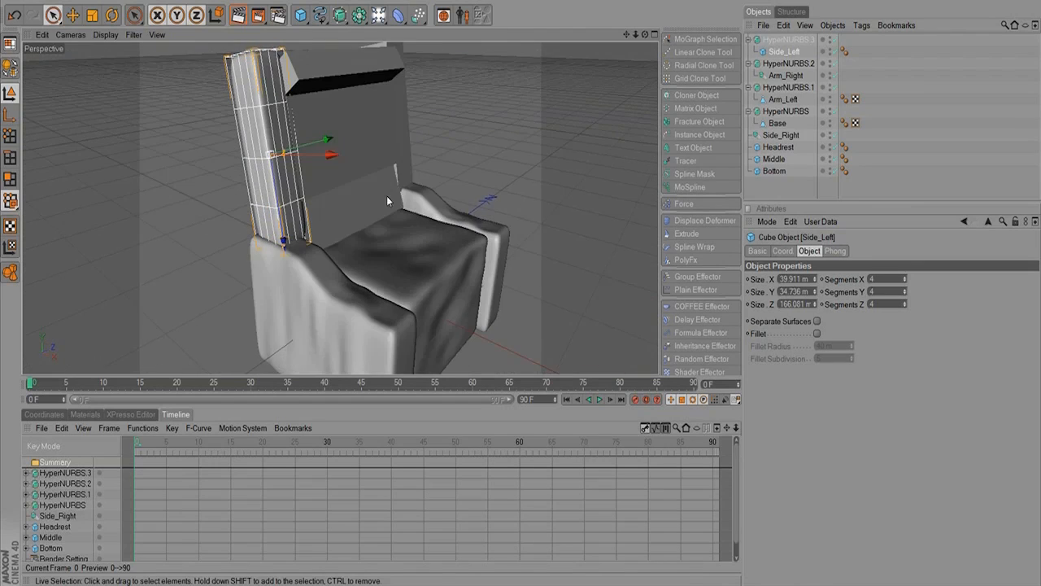
Convert the Side_Left cube to an editable polygon object and switch to Live Selection in point mode.
left_click(10, 42)
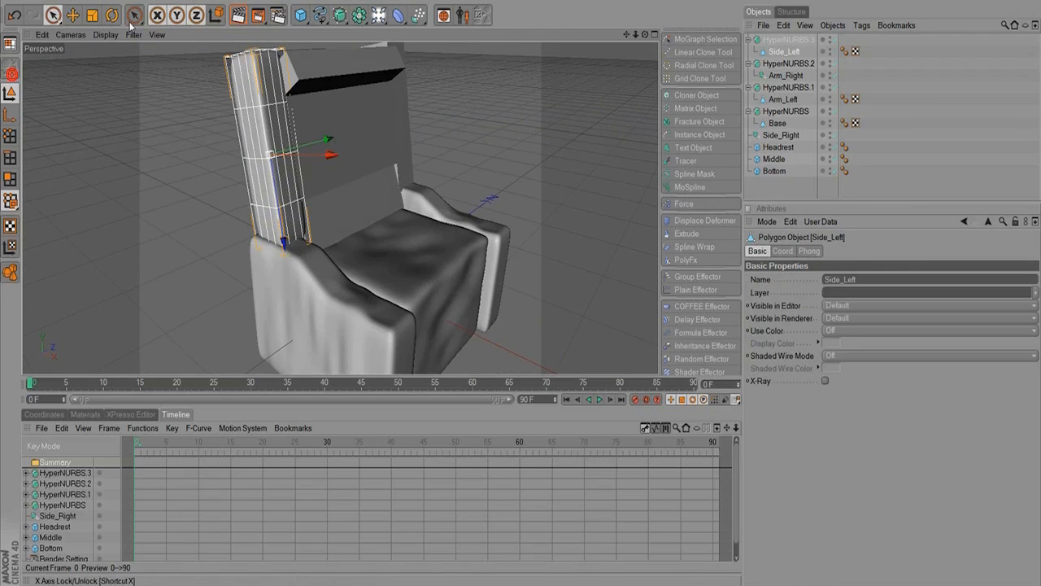
left_click(52, 16)
left_click(9, 135)
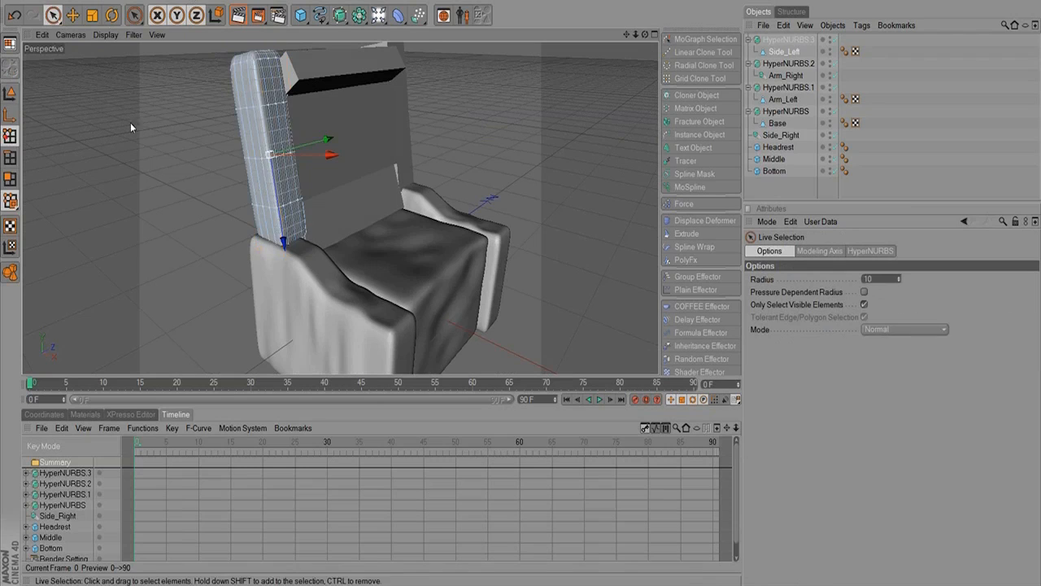
Roughen the Side_Left post by shifting individual points at its middle, upper and lower areas, including along X.
left_click(255, 176)
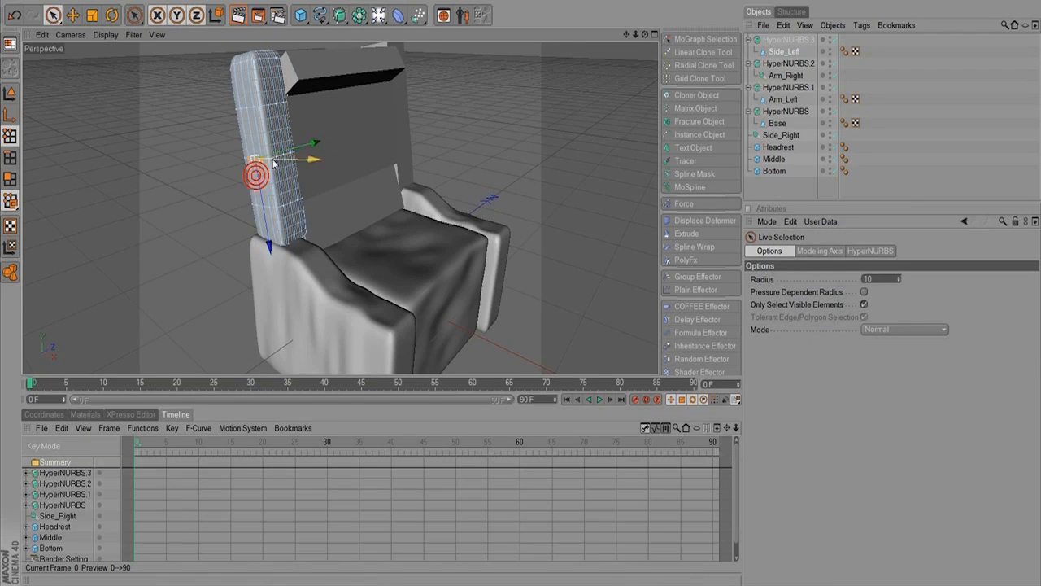
left_click_drag(279, 100, 334, 102)
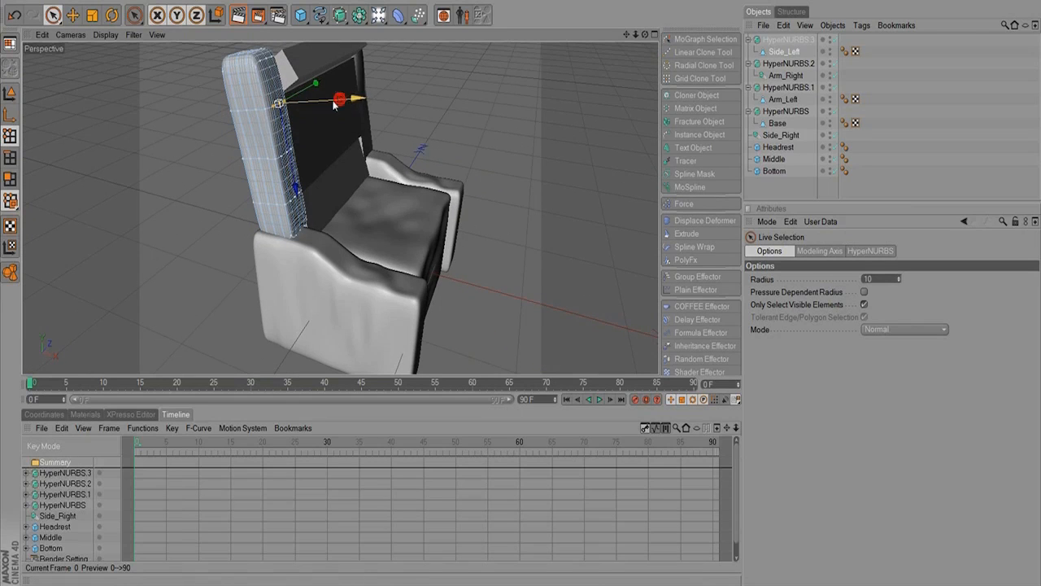
left_click(239, 59)
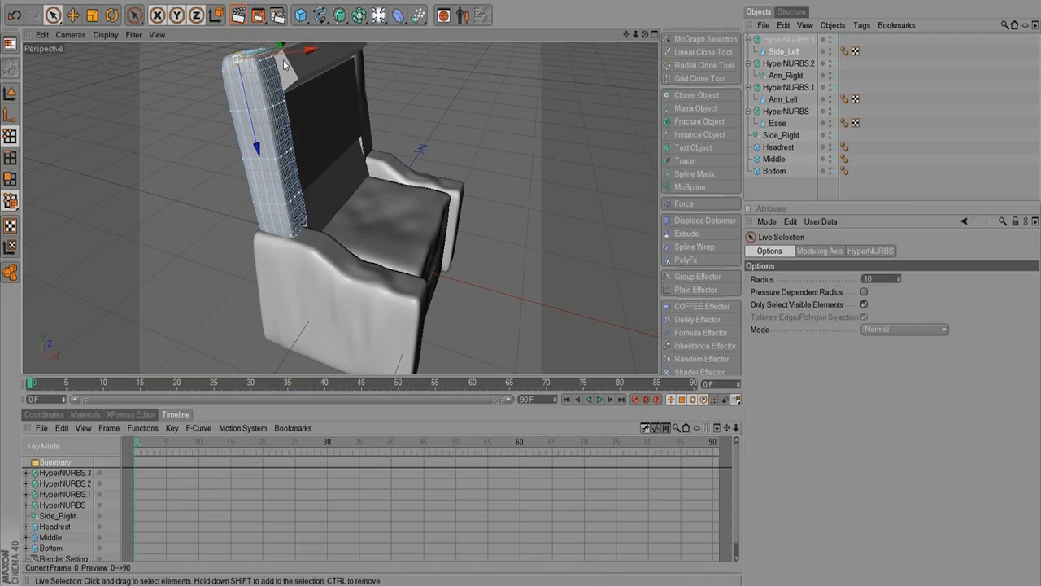
left_click(266, 204)
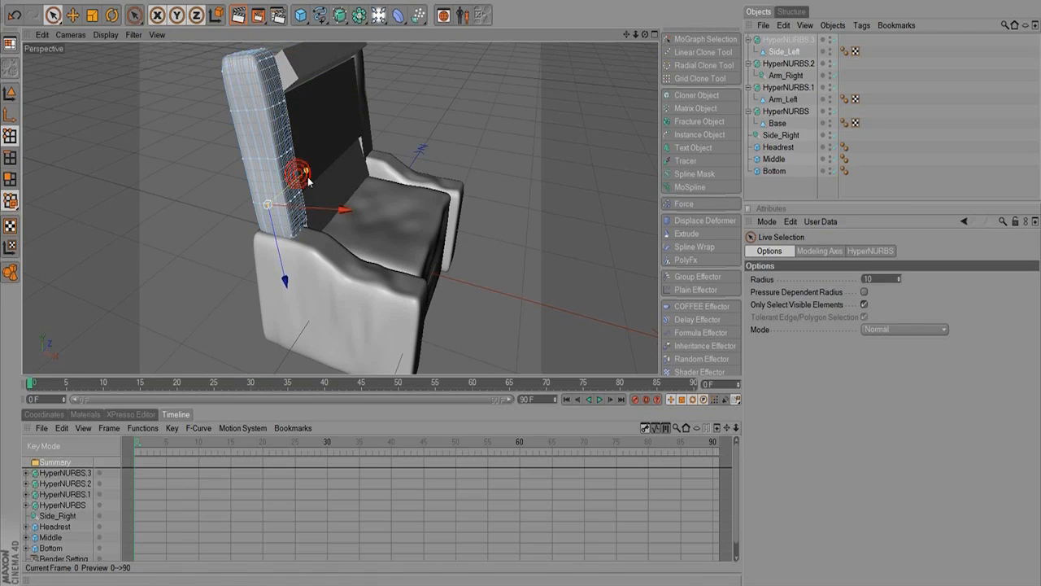
Set the Side_Right instance's reference object to HyperNURBS.3 so that it copies the smoothed left post.
mouse_move(298, 174)
left_mouse_down("alt")
mouse_move(238, 123)
mouse_move(409, 145)
mouse_move(222, 131)
mouse_move(333, 186)
mouse_move(486, 142)
left_mouse_up("alt")
mouse_move(425, 184)
left_mouse_down("alt")
mouse_move(464, 183)
mouse_move(480, 149)
left_mouse_up("alt")
mouse_move(383, 191)
left_mouse_down("alt")
mouse_move(553, 133)
mouse_move(318, 169)
mouse_move(274, 135)
mouse_move(312, 99)
mouse_move(453, 134)
left_mouse_up("alt")
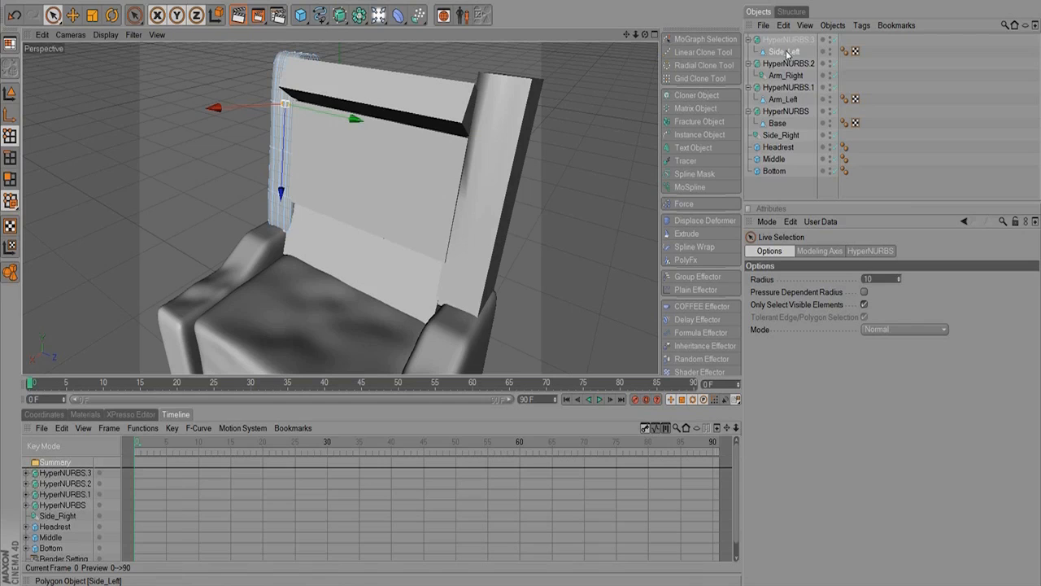
left_click(790, 136)
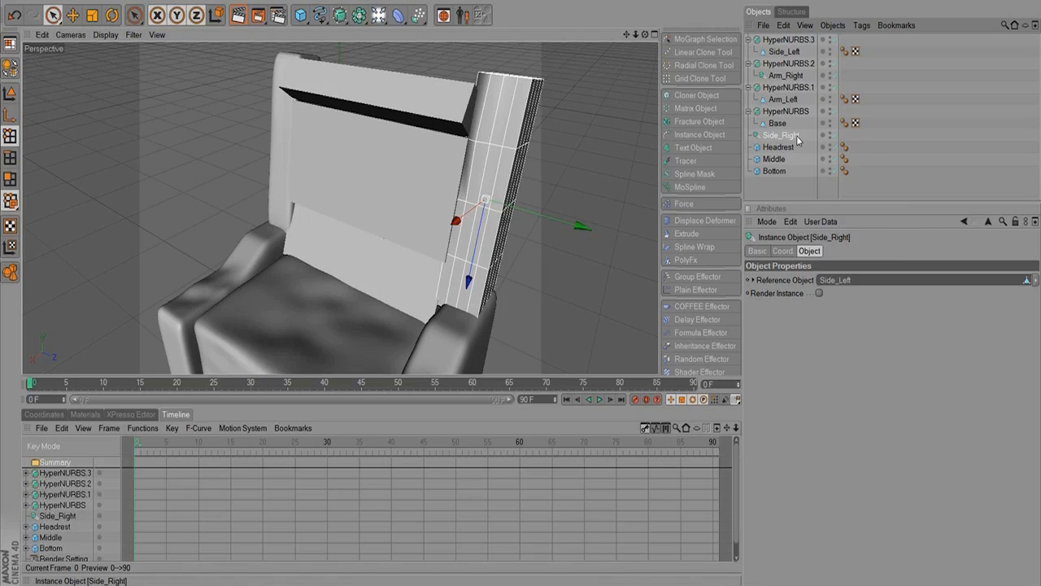
left_click(784, 52)
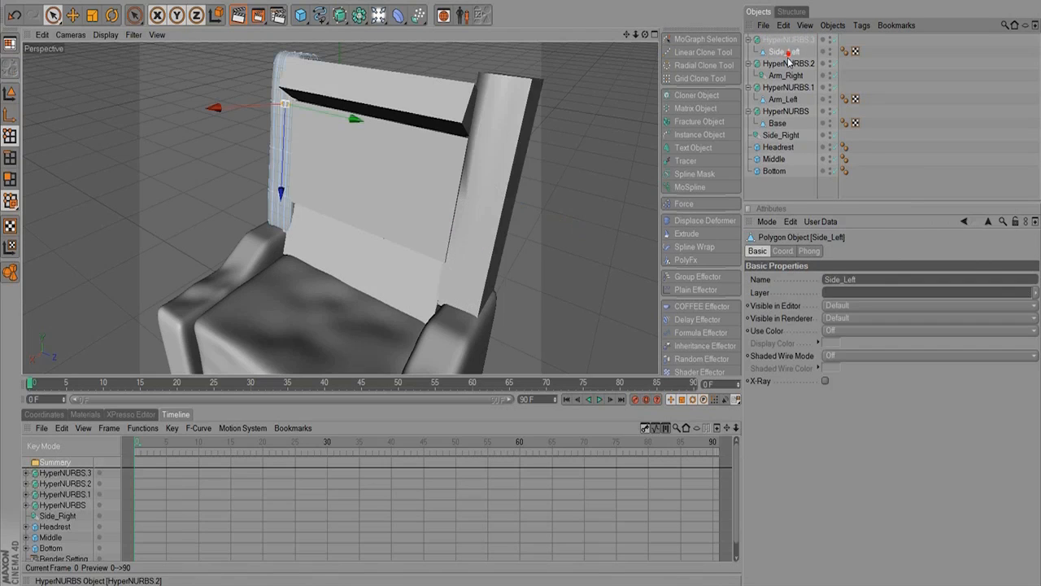
left_click(783, 40)
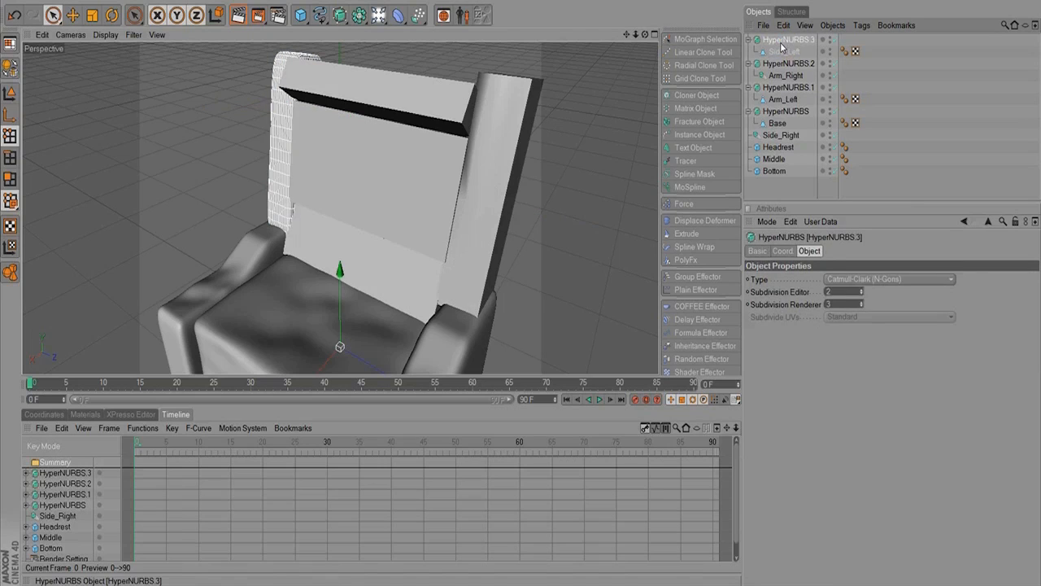
left_click(783, 52)
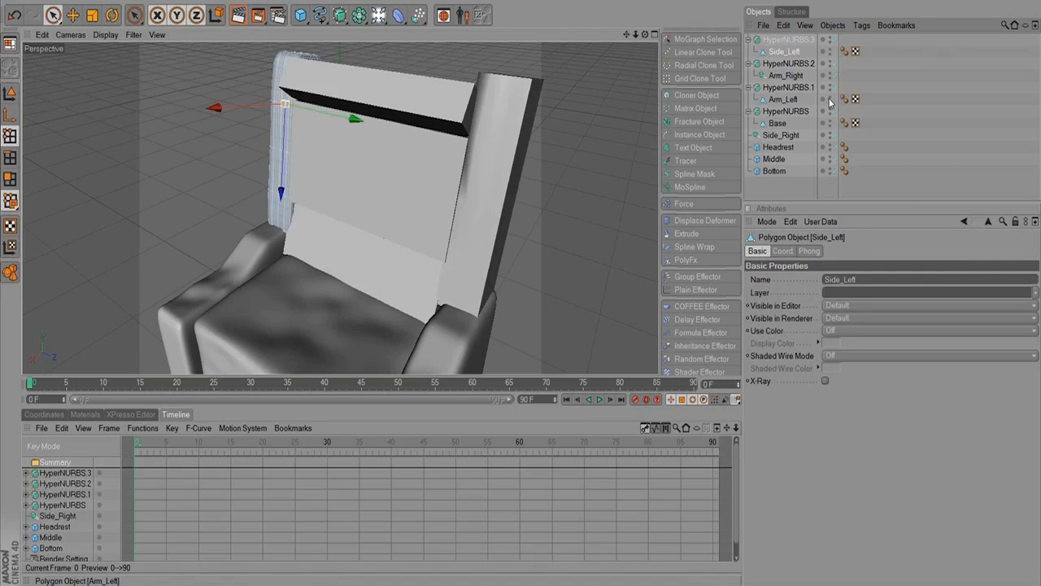
left_click(792, 135)
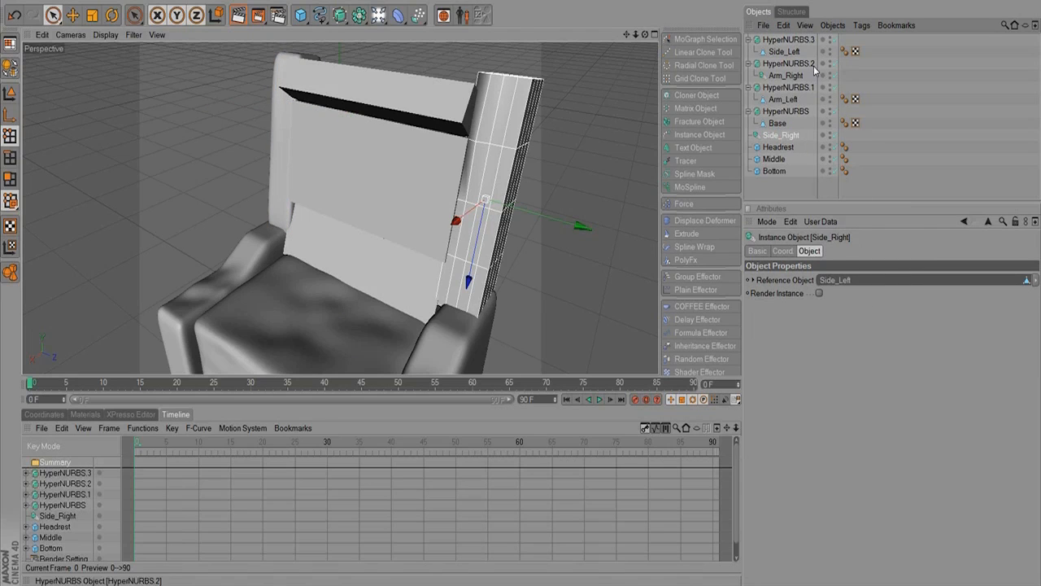
left_click(799, 41)
left_click_drag(859, 265, 859, 285)
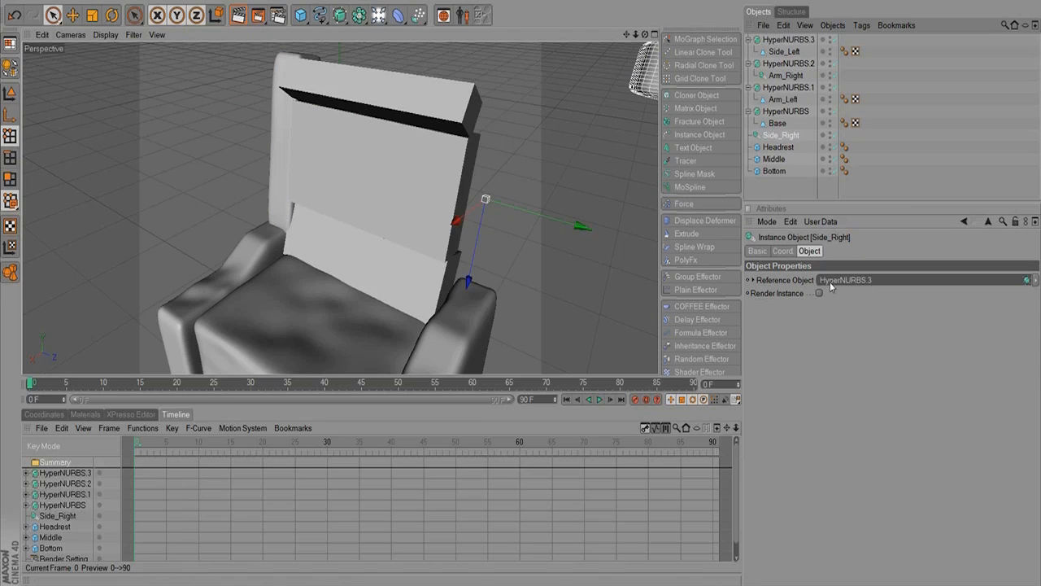
Rotate the Side_Right instance until the post stands nearly upright, parallel to the backrest.
right_click_drag(611, 174, 371, 225, "alt")
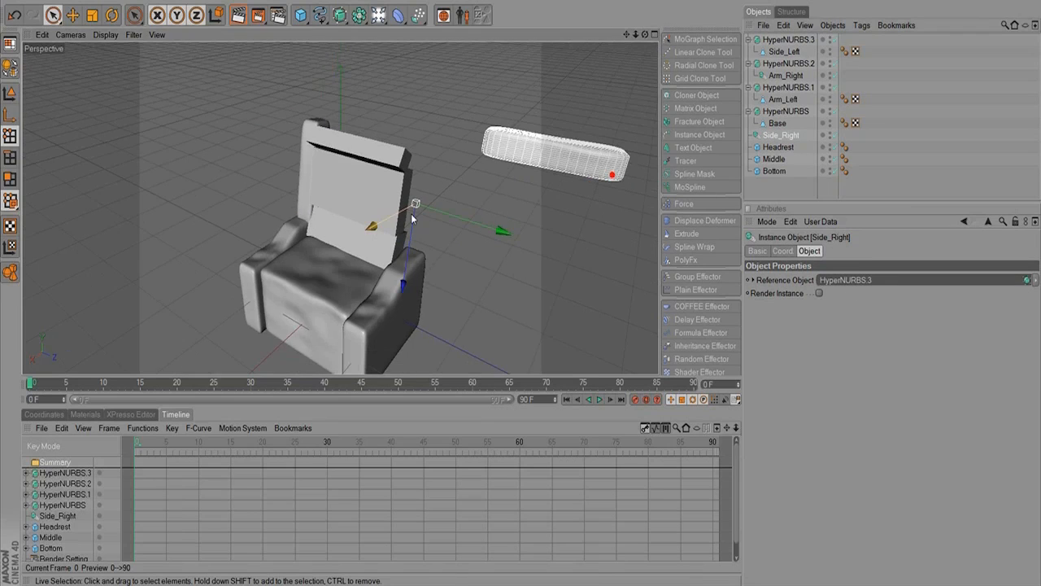
left_click(794, 135)
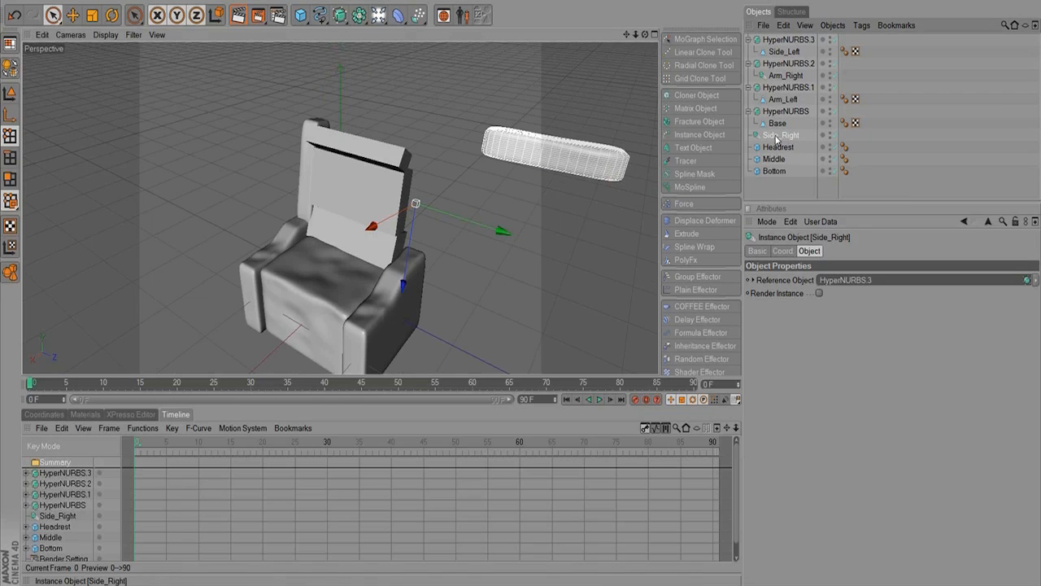
key("r")
left_click_drag(463, 185, 392, 130)
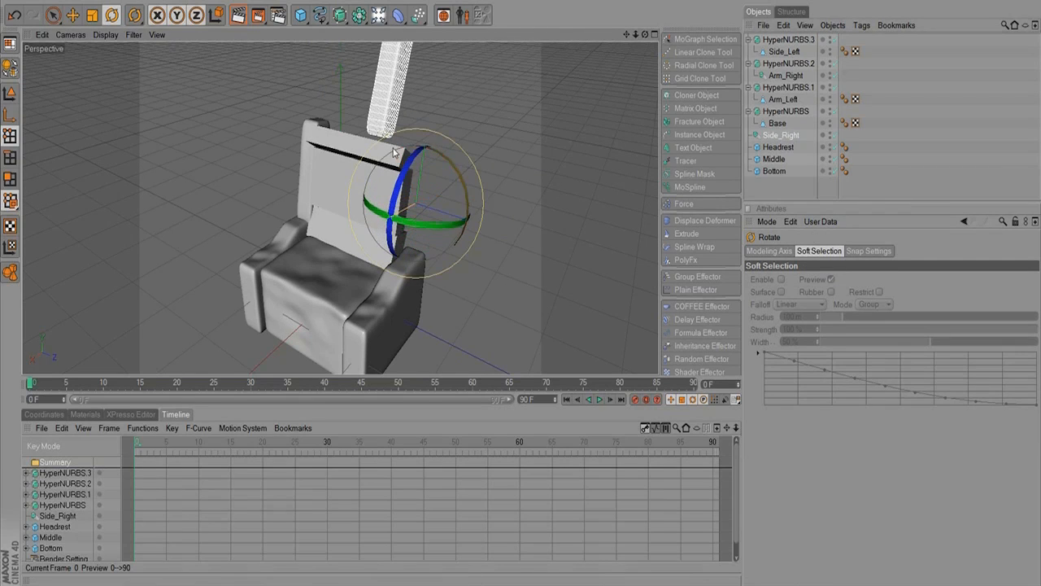
Move the Side_Right panel beside the chair's backrest, directly above the right armrest and opposite the left side panel.
key("e")
left_click_drag(461, 216, 517, 225)
left_click_drag(470, 179, 441, 323)
left_click_drag(537, 299, 650, 281, "alt")
left_click_drag(476, 342, 496, 339)
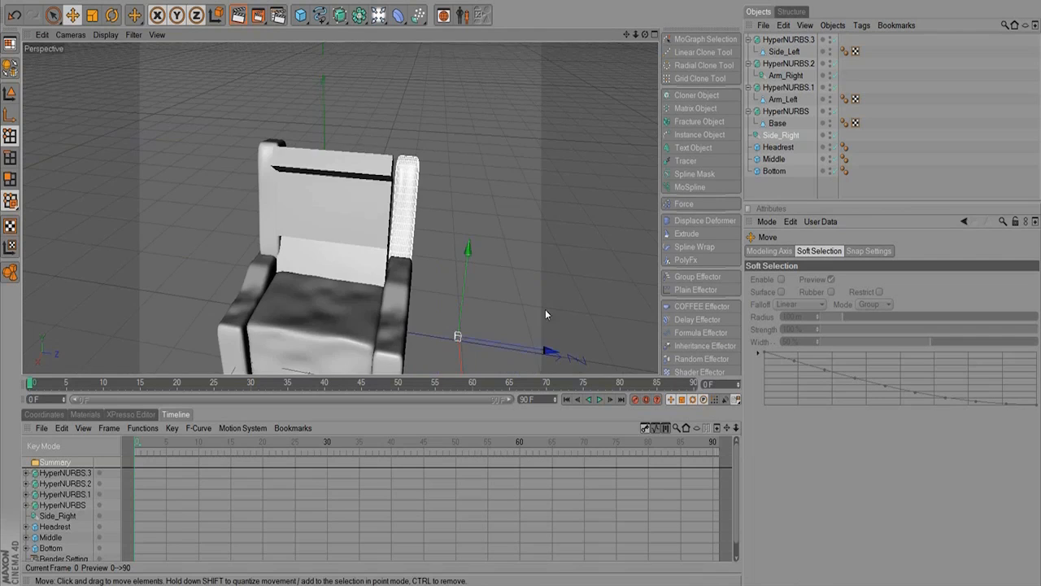
Slide Side_Right toward the backrest along its depth and rotate it to match the backrest's tilt.
left_click_drag(576, 288, 275, 249, "alt")
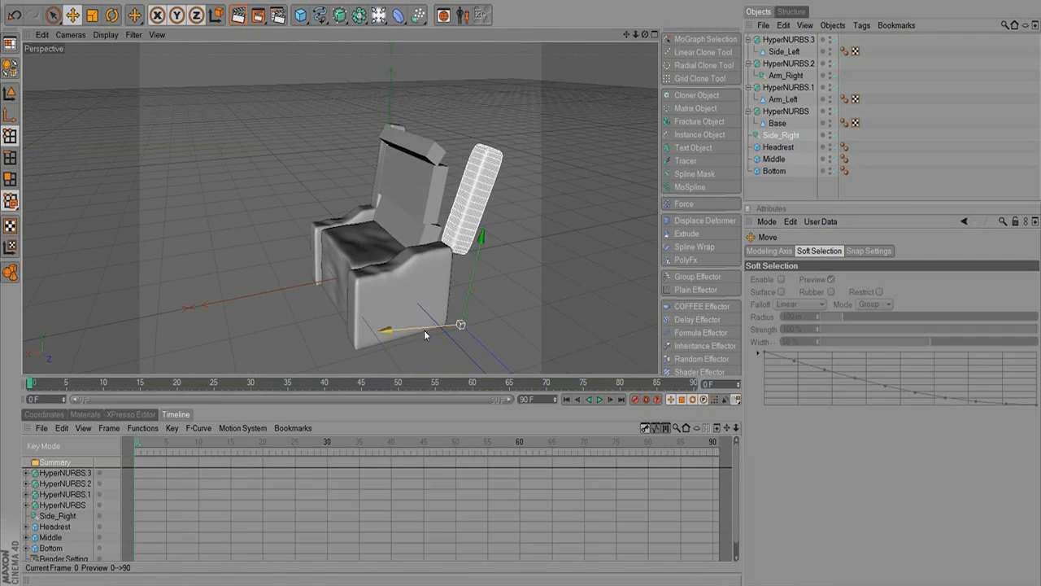
left_click_drag(423, 329, 392, 320)
key("r")
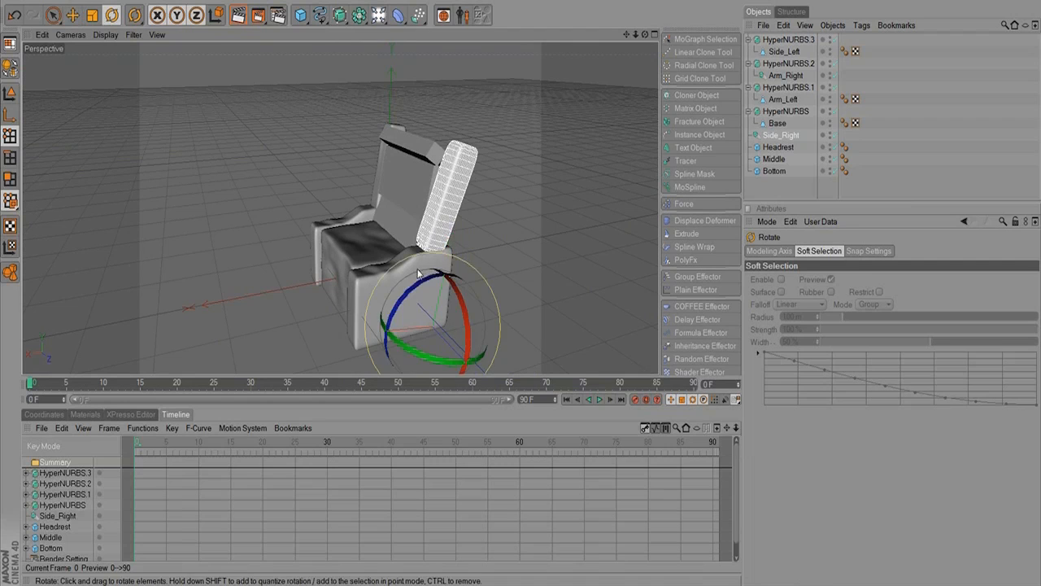
mouse_move(422, 275)
left_mouse_down()
mouse_move(414, 286)
mouse_move(437, 269)
left_mouse_up()
key("e")
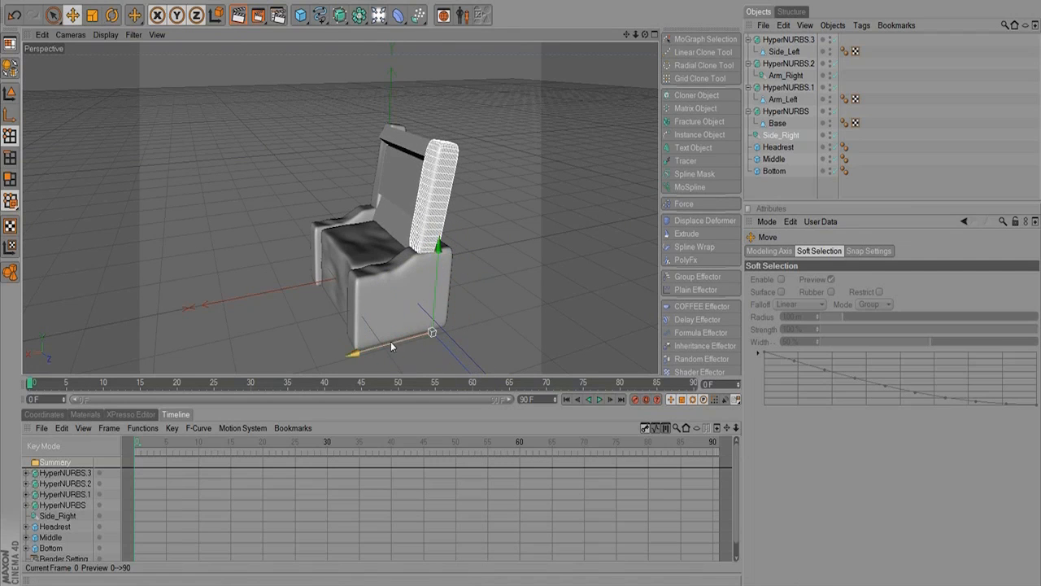
left_click_drag(390, 338, 404, 339)
key("r")
left_click_drag(403, 338, 524, 238)
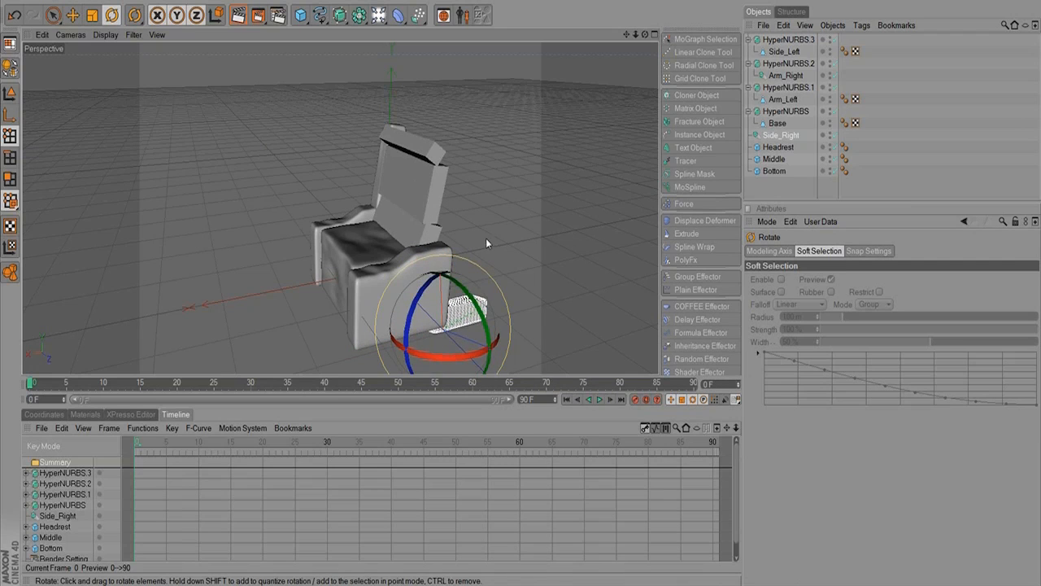
key("ctrl+z")
Fine-tune Side_Right's depth and sideways position so it sits snugly against the backrest cushions.
key("e")
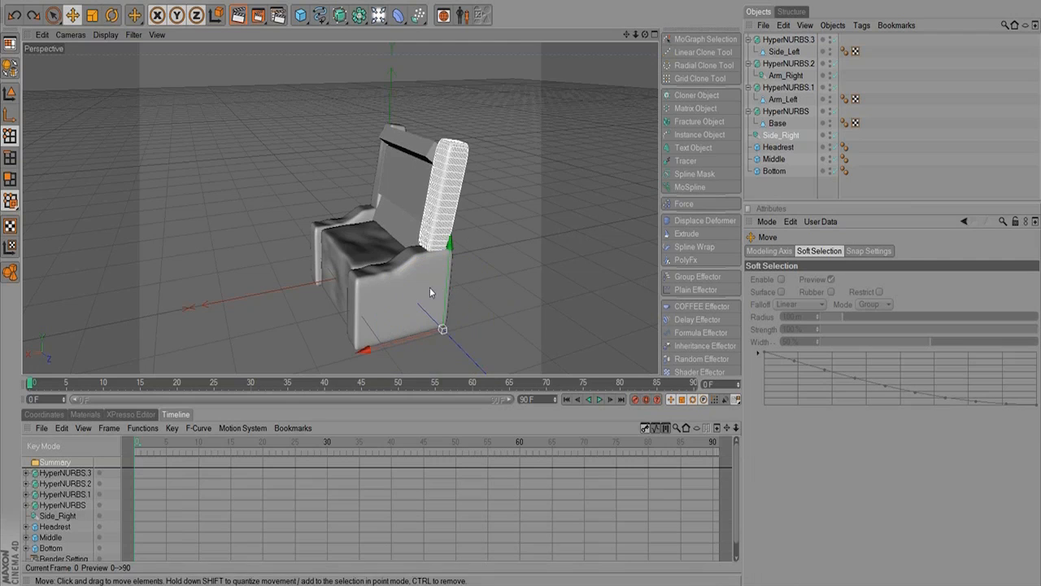
left_click_drag(418, 339, 426, 333)
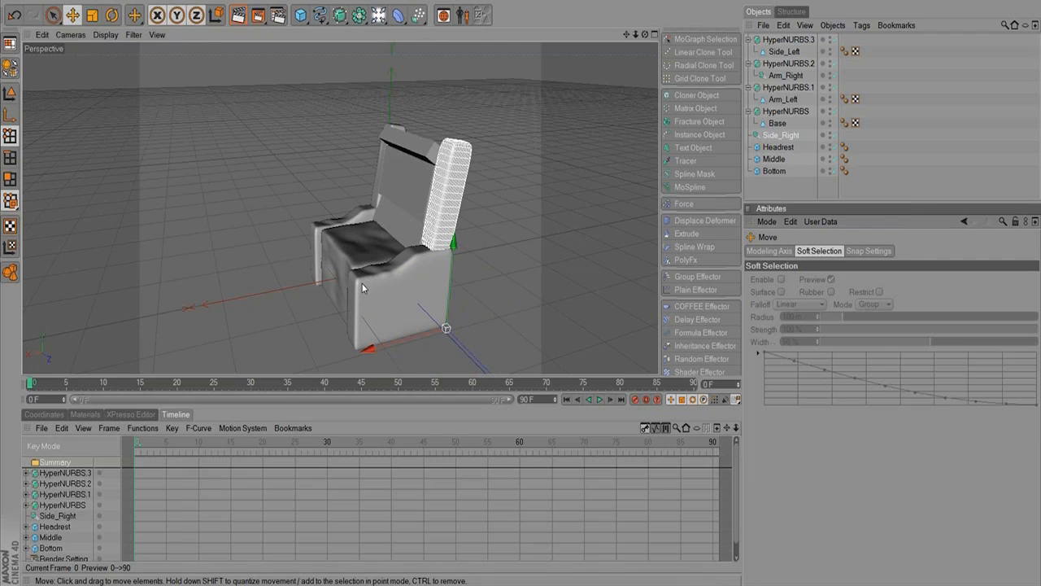
left_click_drag(350, 289, 619, 284, "alt")
scroll(447, 304, "up", 5)
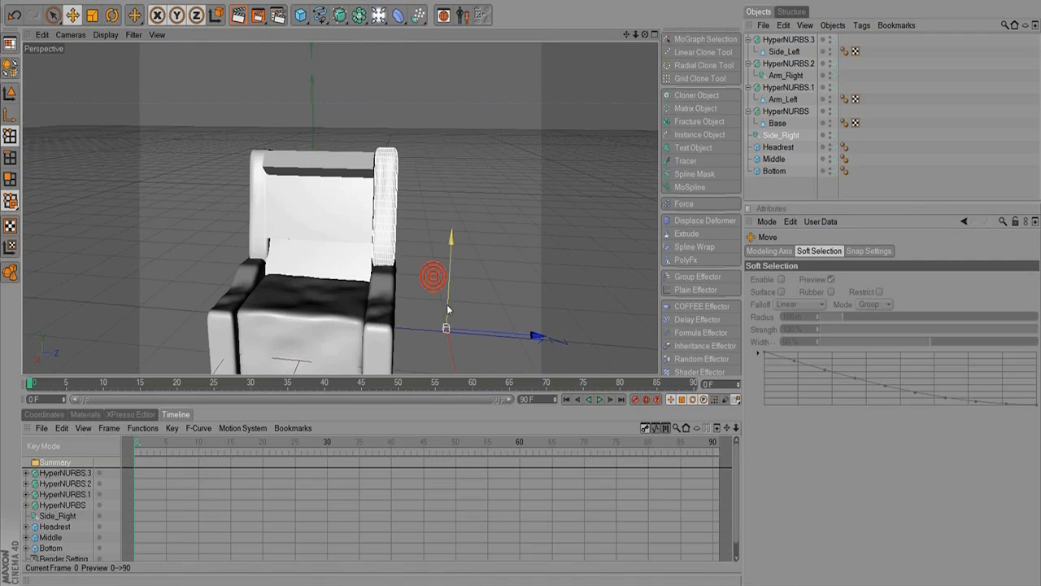
left_click_drag(486, 337, 480, 337)
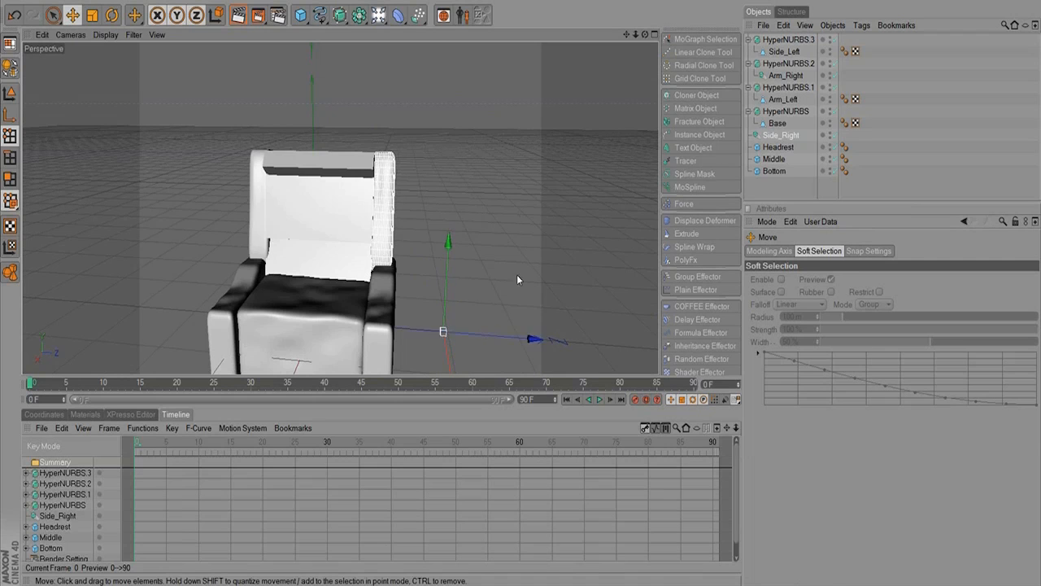
Add a new HyperNURBS object and place the Headrest cube inside it.
left_click_drag(516, 274, 376, 262, "alt")
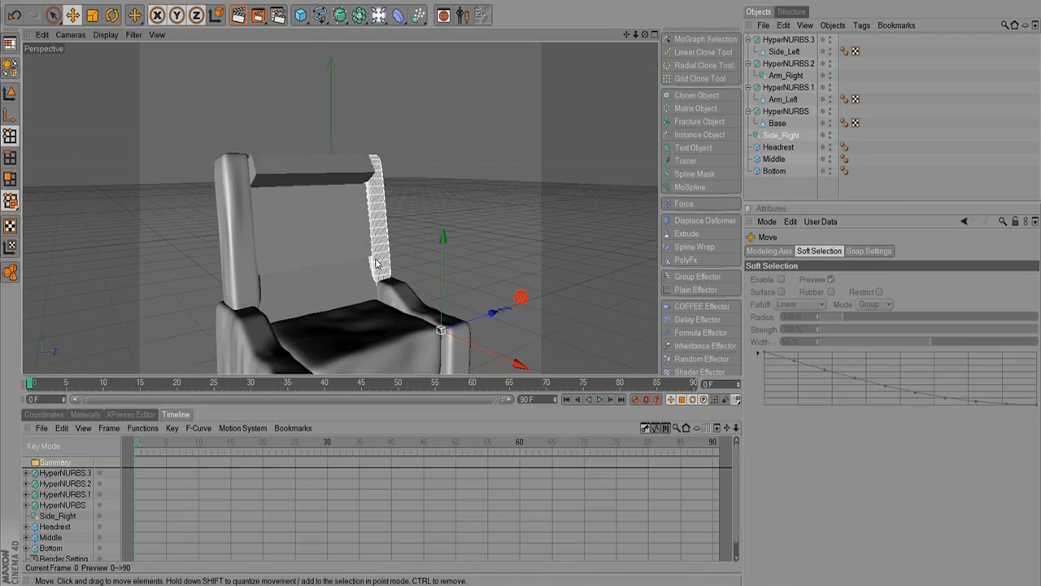
left_click_drag(415, 304, 293, 193, "alt")
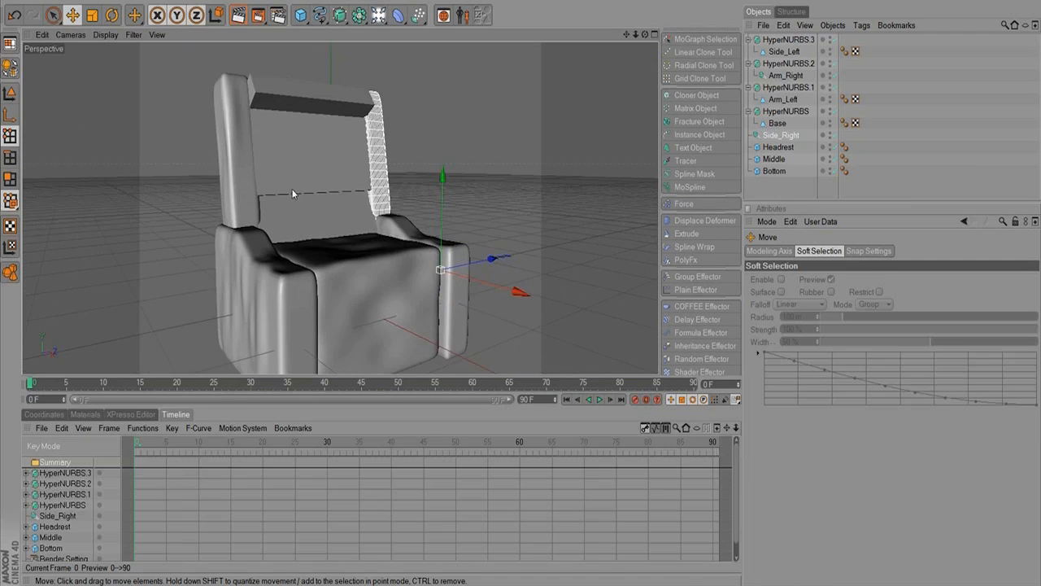
left_click(777, 147)
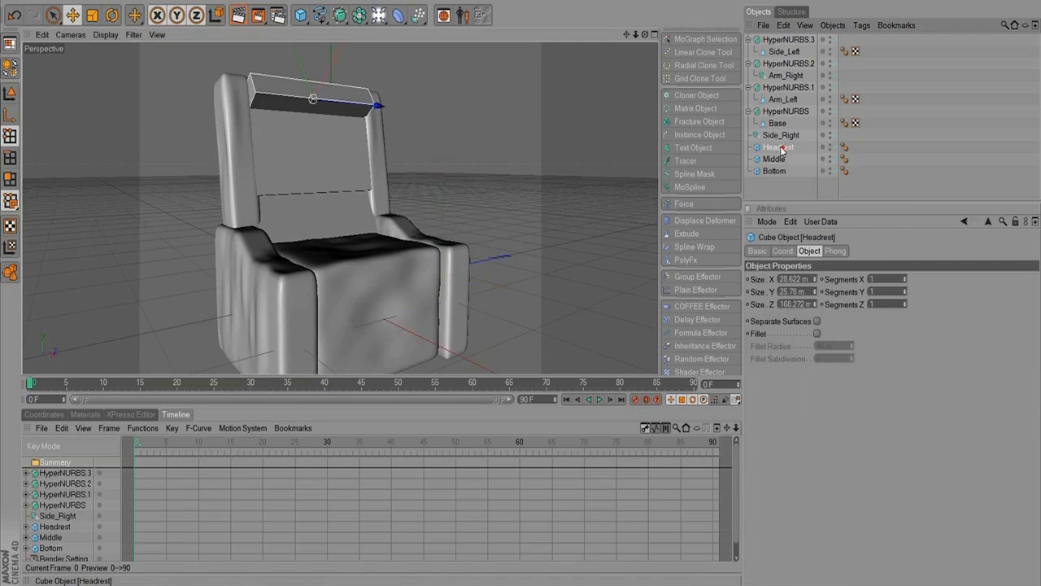
left_click(339, 15)
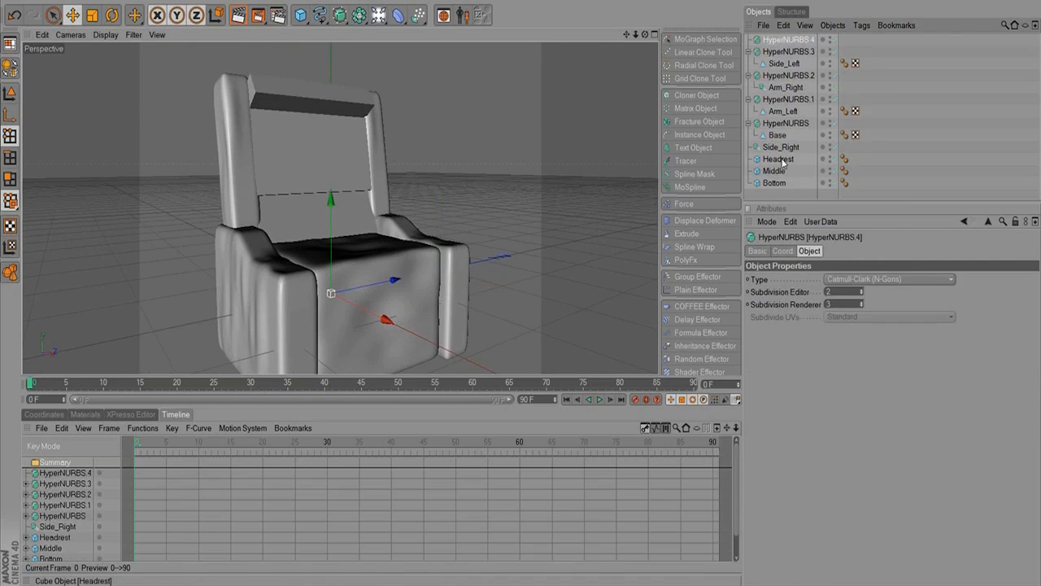
left_click_drag(777, 158, 790, 40)
left_click(787, 39)
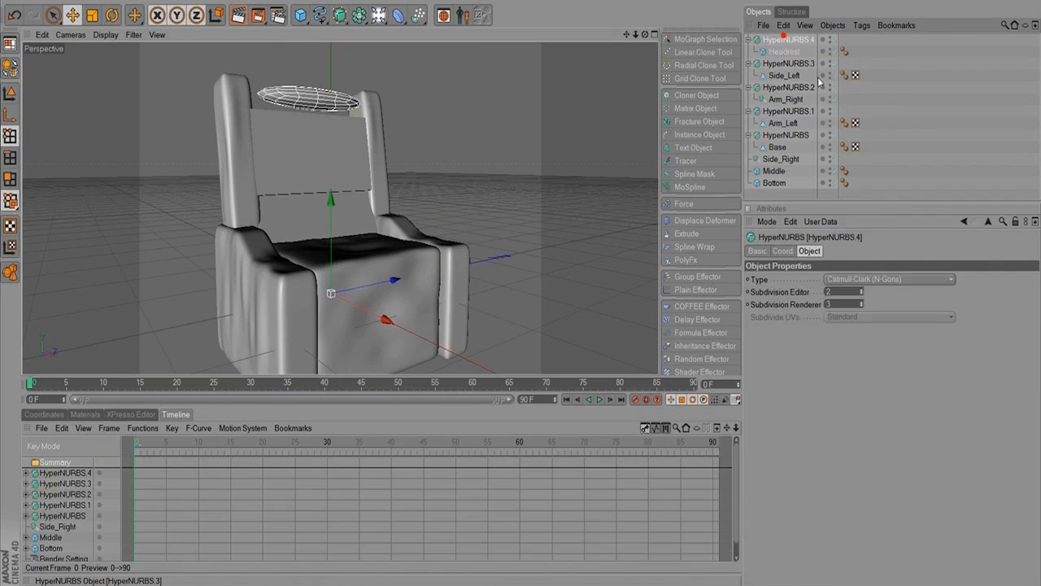
Set the Headrest cube's X, Y and Z segments to 4 each.
left_click(782, 51)
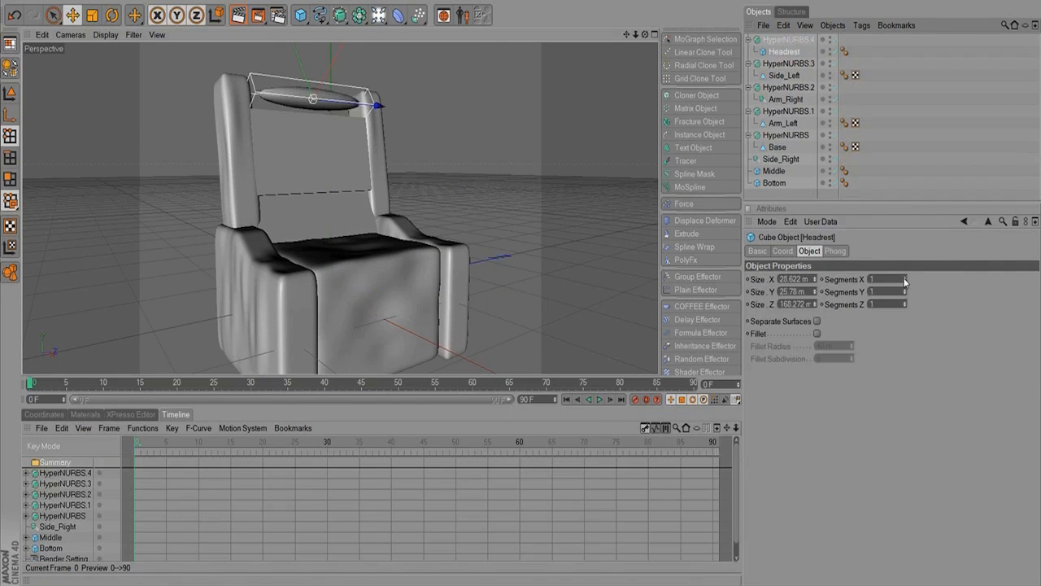
left_click_drag(904, 279, 905, 279)
left_click(887, 279)
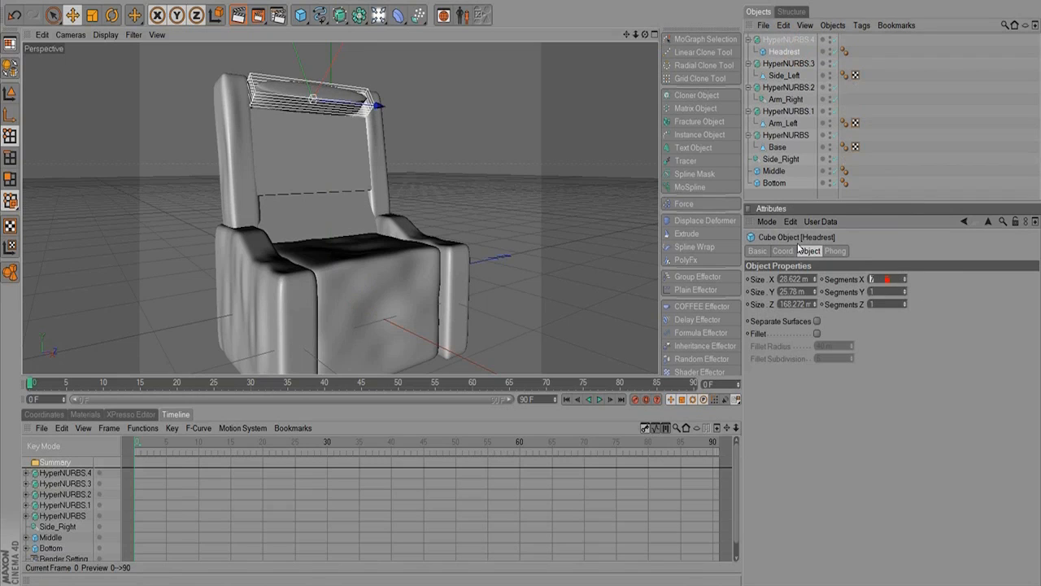
type("4")
key("Tab")
type("4")
key("Tab")
type("4")
key("Return")
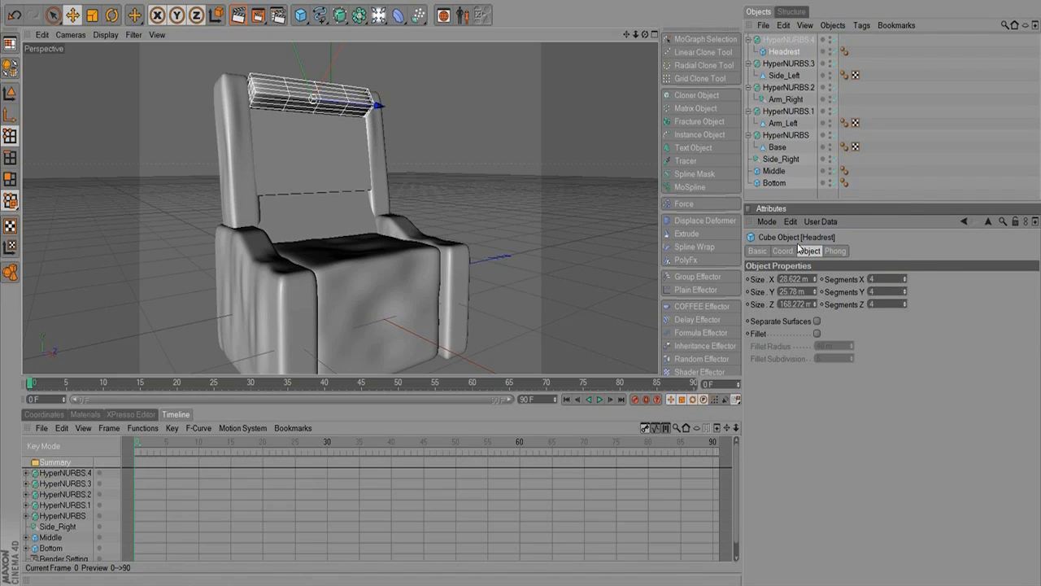
Set the Headrest cube's X, Y and Z segments to 2 each.
left_click(789, 39)
left_click(785, 51)
type("2")
key("Tab")
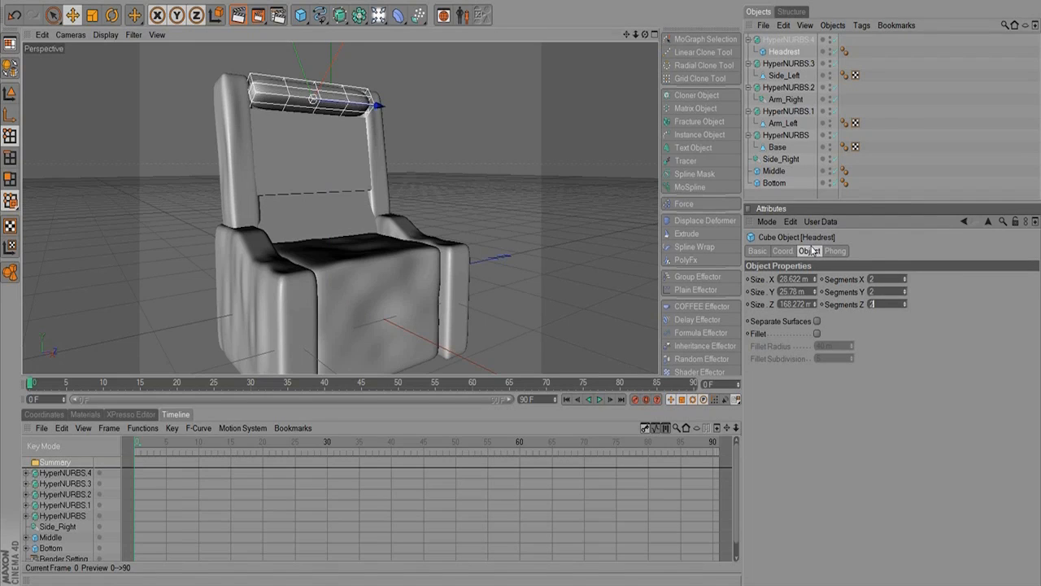
type("2")
key("Return")
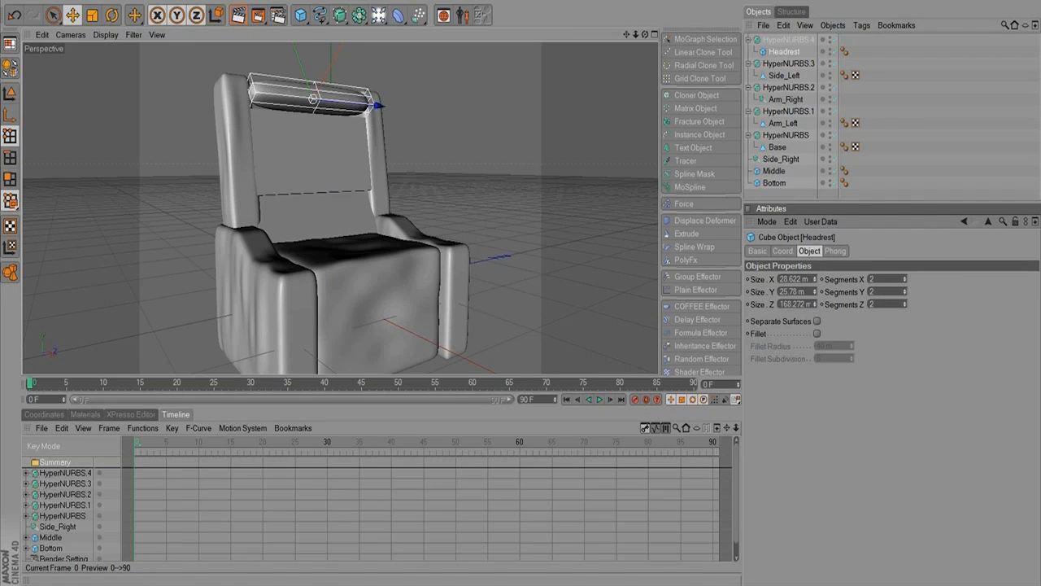
Enlarge the Headrest cube with its size handles to about 35.7 m by 39.7 m by 177.6 m.
left_click(786, 50)
left_click(9, 93)
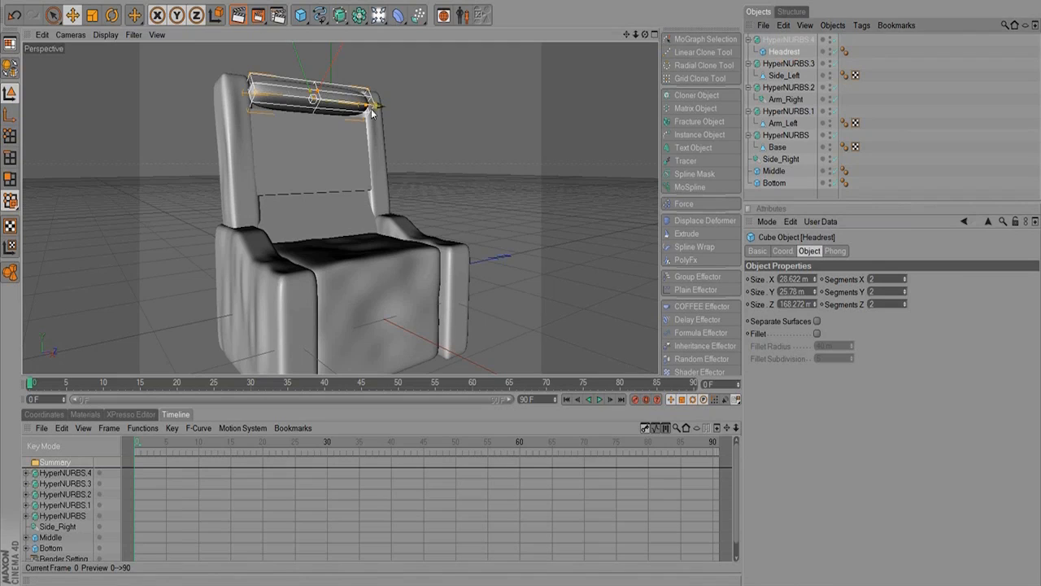
left_click_drag(358, 106, 364, 108)
mouse_move(311, 88)
left_mouse_down()
mouse_move(308, 79)
mouse_move(325, 87)
mouse_move(303, 81)
mouse_move(352, 81)
mouse_move(357, 70)
mouse_move(308, 87)
left_mouse_up()
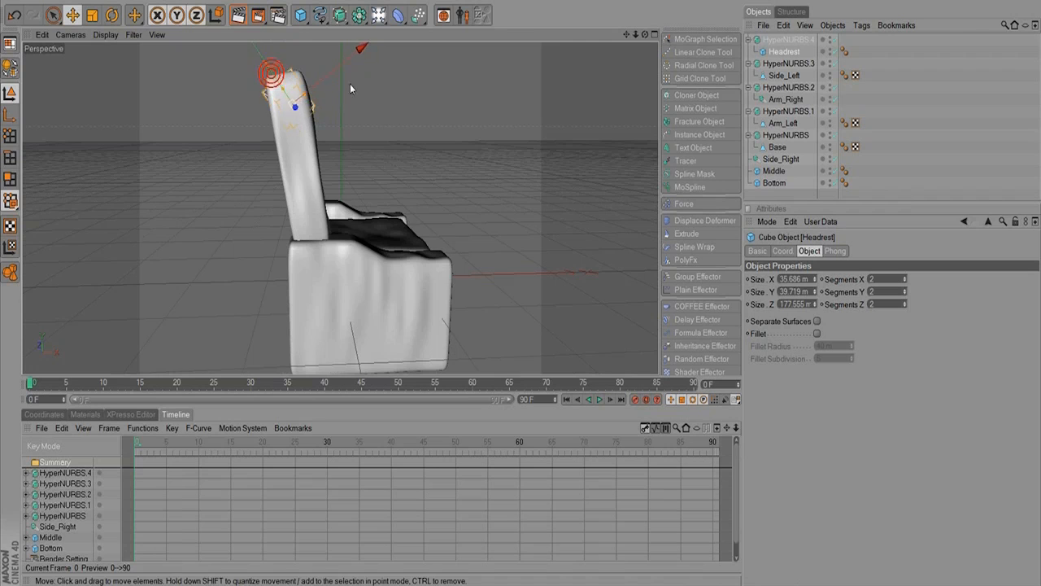
Set the Middle backrest cube's X, Y and Z segments to 4 each.
left_click_drag(351, 88, 288, 178, "alt")
left_click(288, 178)
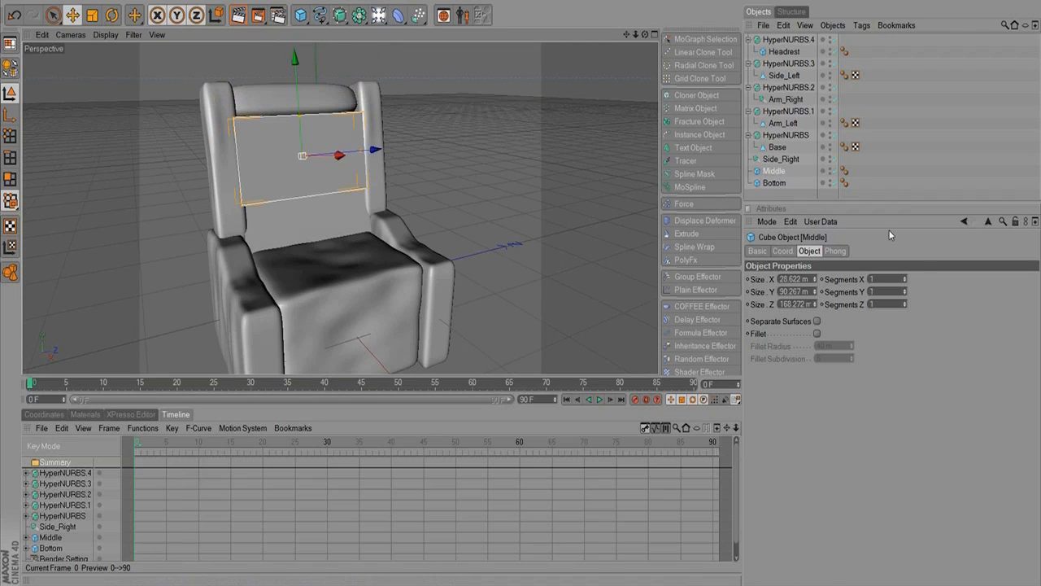
left_click(893, 278)
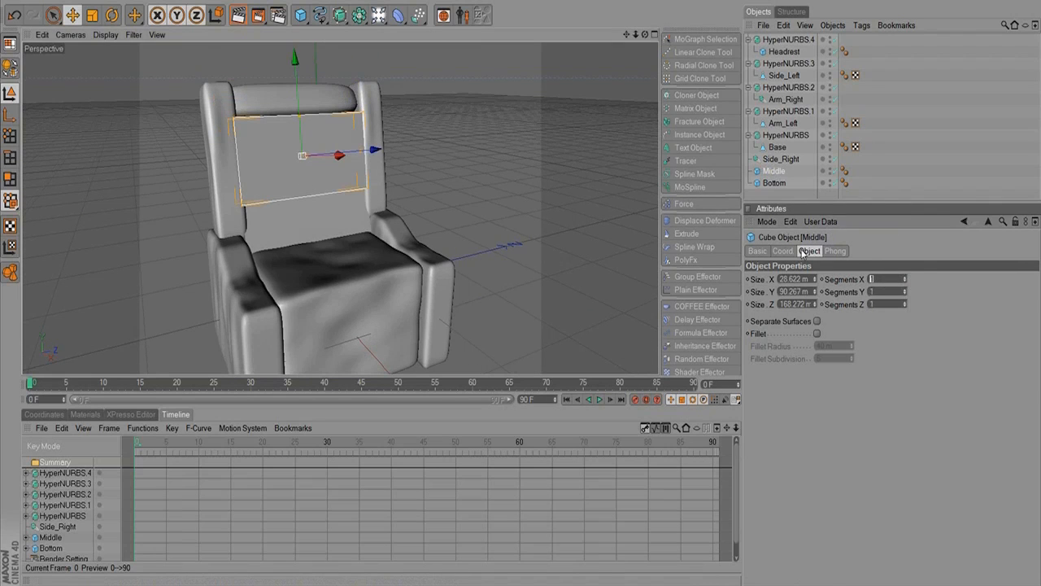
key("Tab")
type("4")
key("Tab")
type("4")
key("Tab")
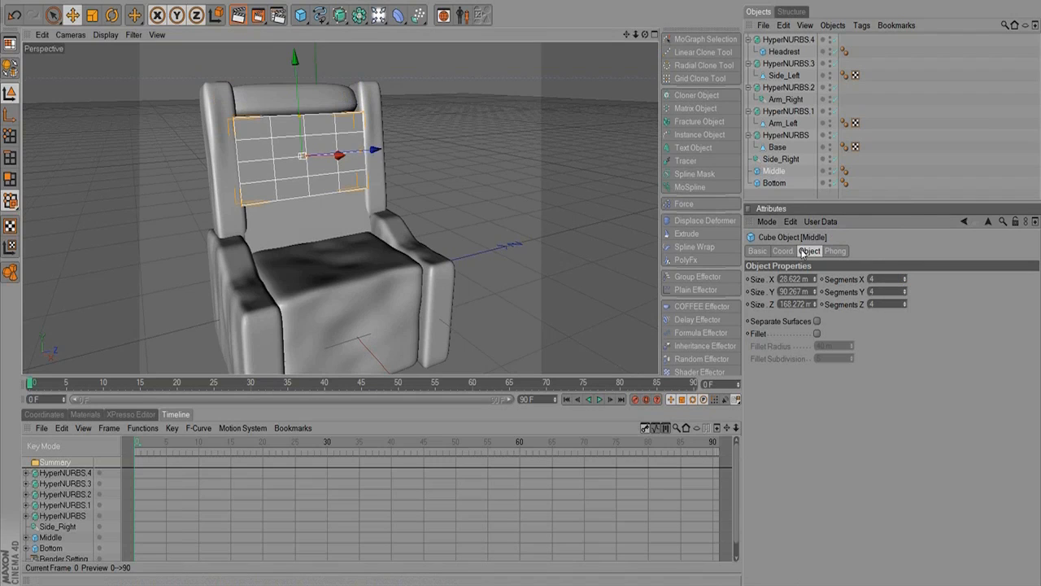
Place the Middle and Bottom cubes each inside their own new HyperNURBS object.
left_click(339, 15)
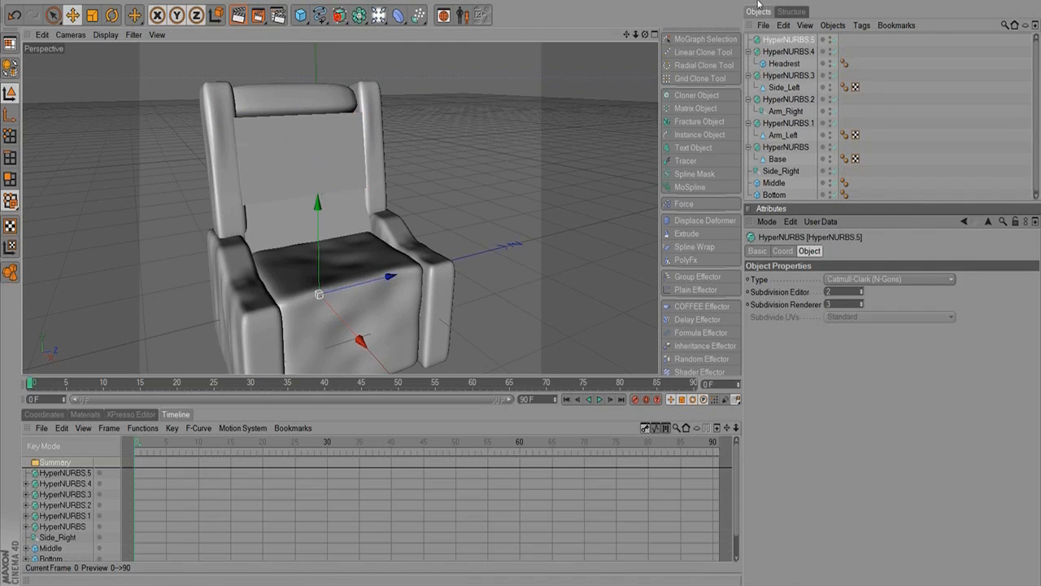
left_click_drag(776, 182, 790, 42)
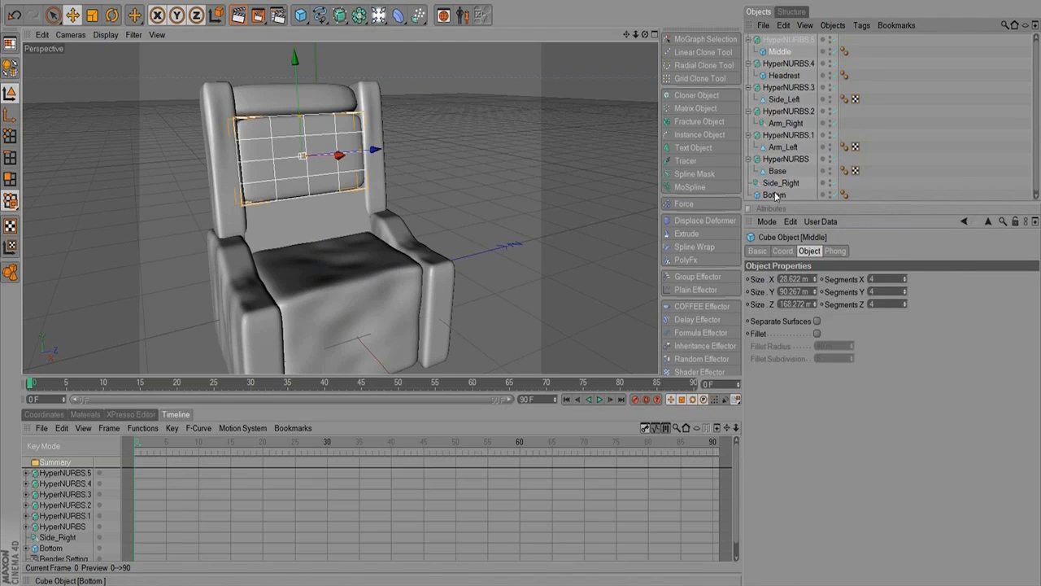
left_click(339, 15)
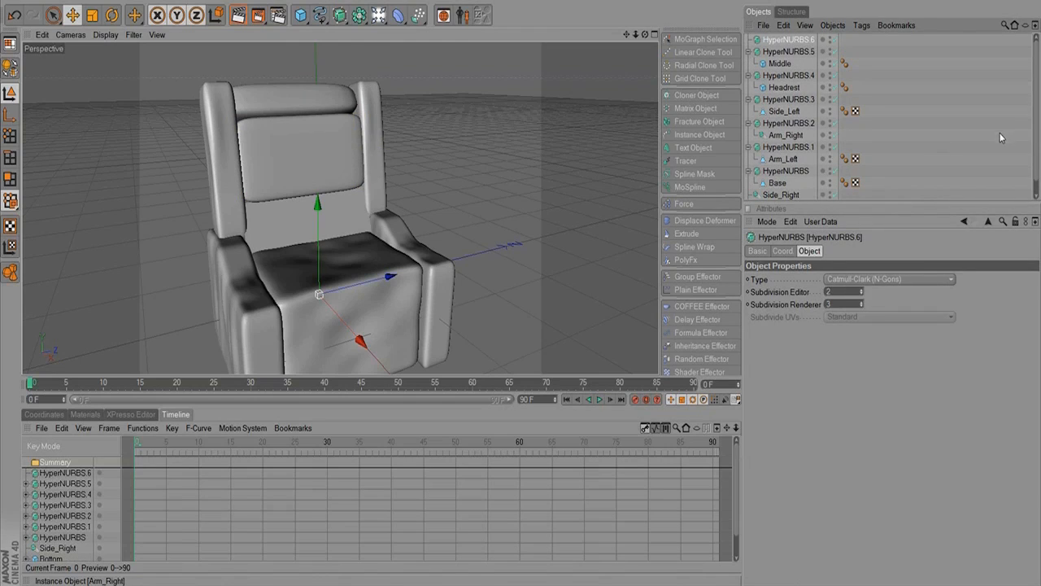
left_click_drag(853, 201, 852, 299)
left_click_drag(777, 207, 791, 45)
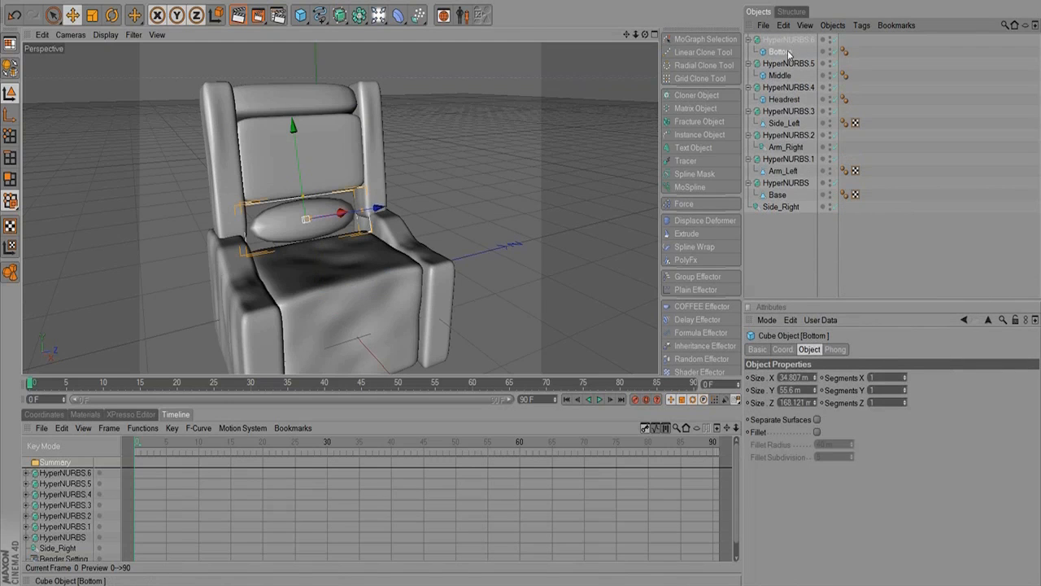
Set the Bottom cube's X, Y and Z segments to 4 each.
left_click_drag(880, 377, 805, 364)
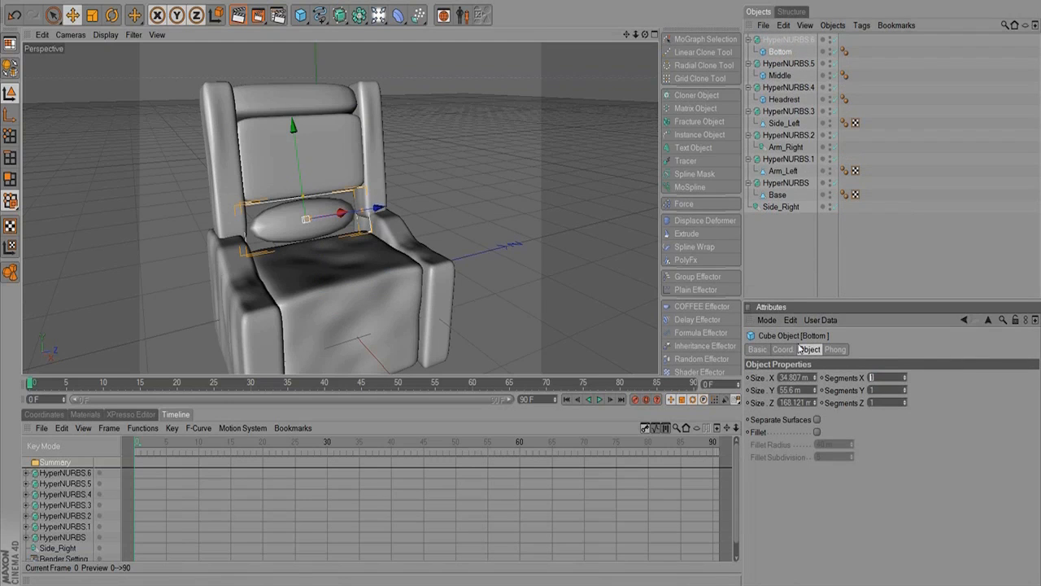
type("4")
key("Tab")
type("4")
key("Tab")
type("4")
key("Return")
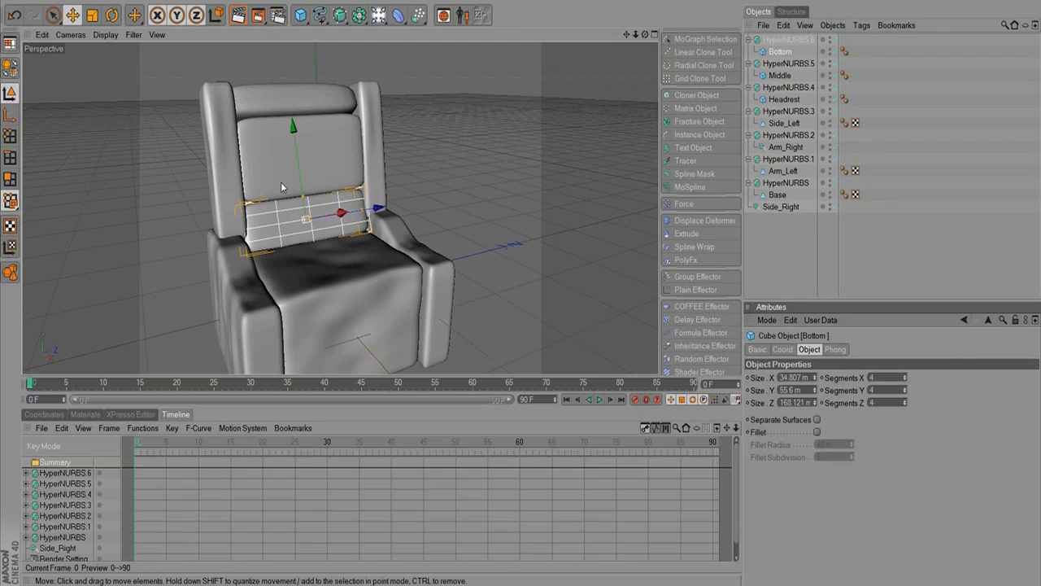
Convert the Middle backrest cube into an editable polygon object.
left_click_drag(290, 223, 256, 195, "alt")
left_click(308, 166)
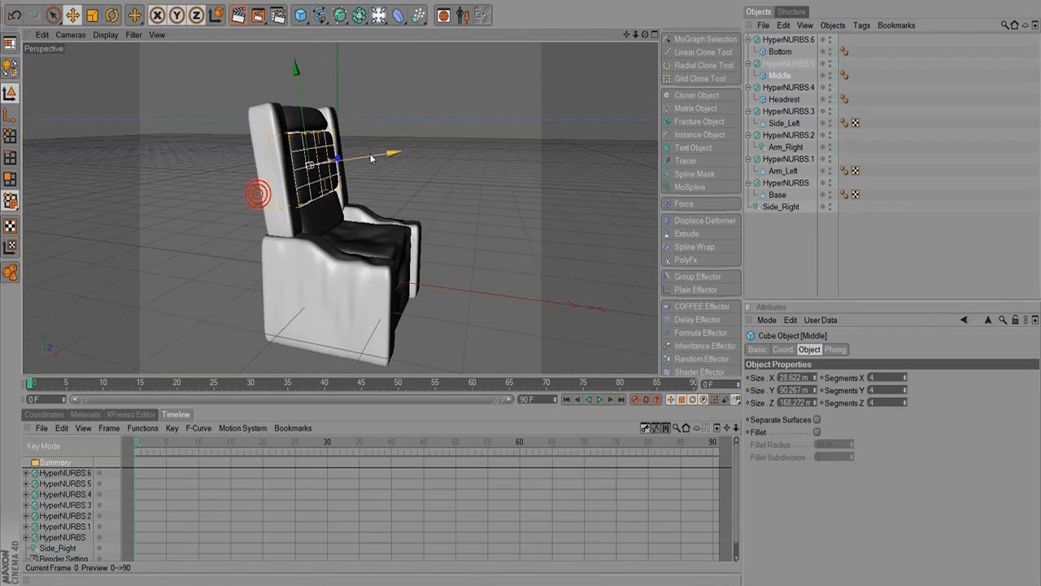
left_click_drag(369, 152, 390, 219, "alt")
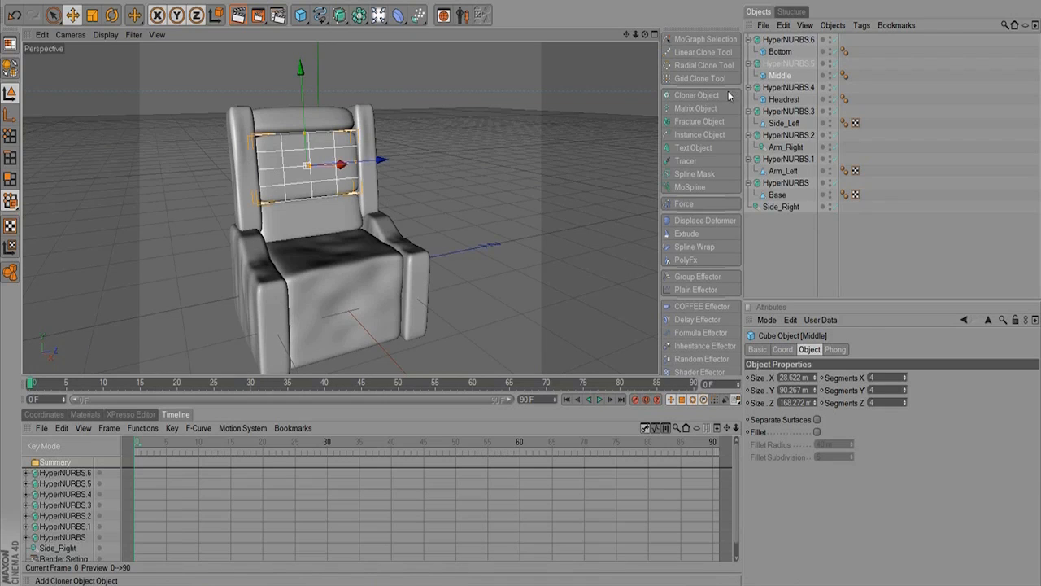
key("c")
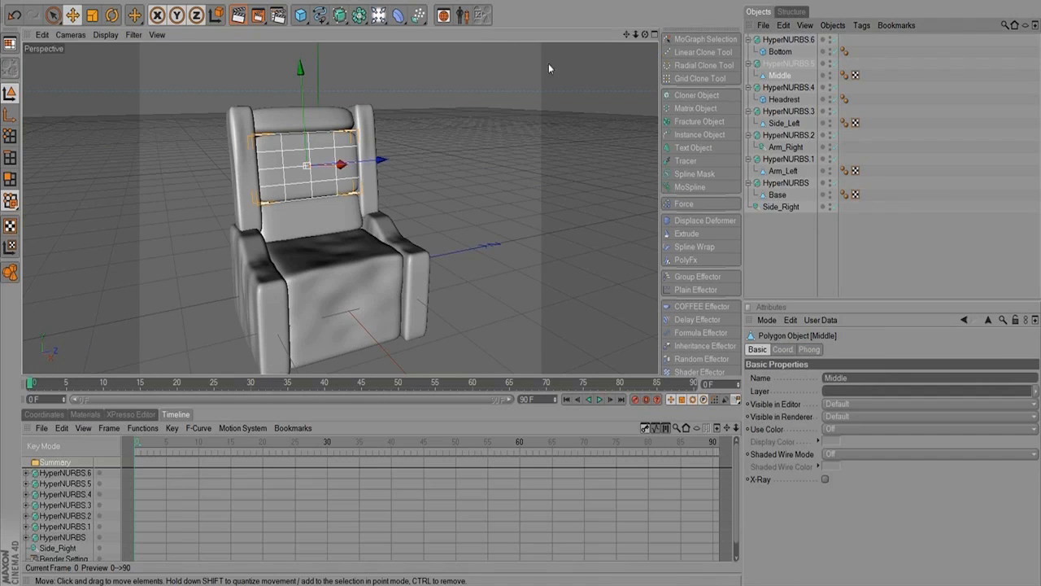
Select and shift individual points on the front of the Middle backrest cushion to give its surface a soft, uneven shape.
left_click(53, 15)
left_click(10, 135)
left_click(277, 161)
left_click(278, 162)
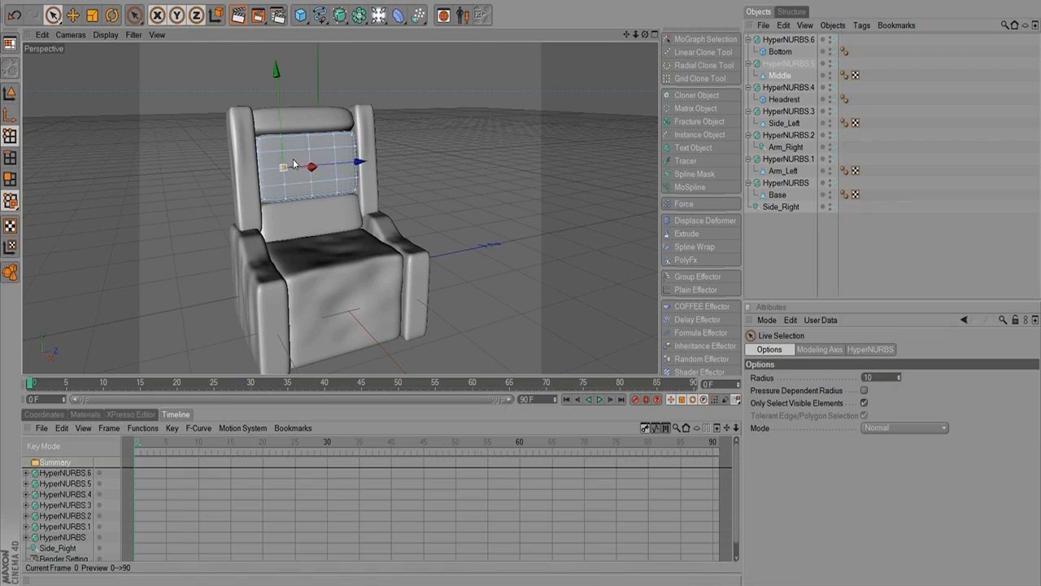
left_click_drag(300, 177, 319, 169, "alt")
left_click(317, 143)
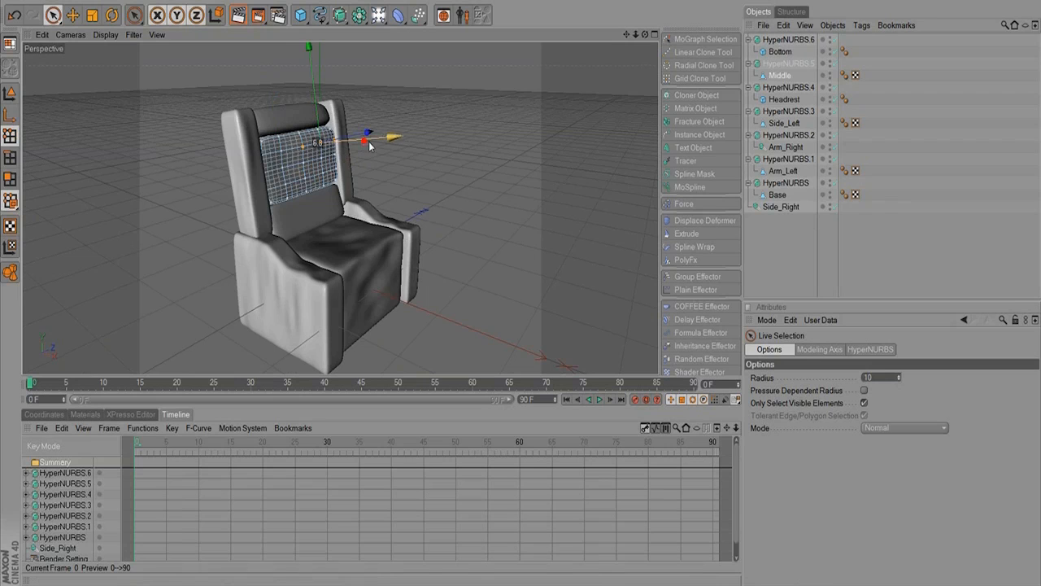
left_click(312, 184)
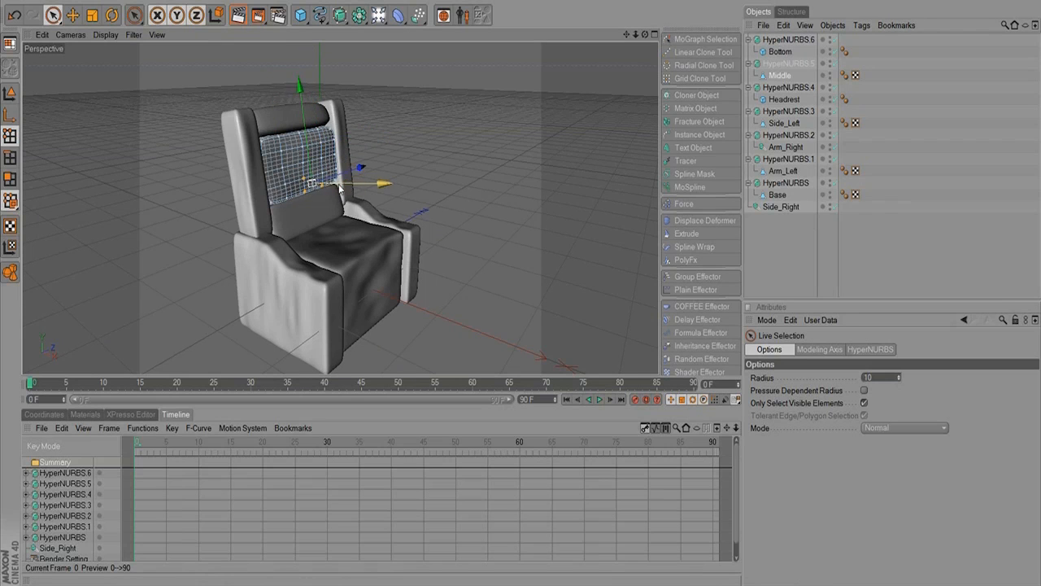
left_click_drag(366, 186, 356, 167, "alt")
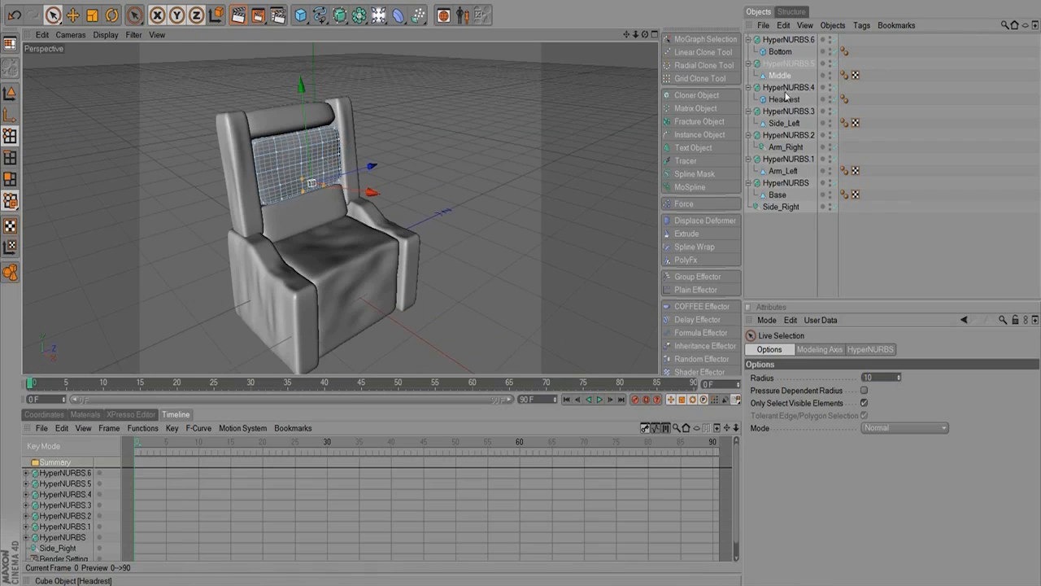
Convert the Bottom backrest cube into an editable polygon object and shift individual front points to make the cushion uneven.
left_click(775, 52)
key("c")
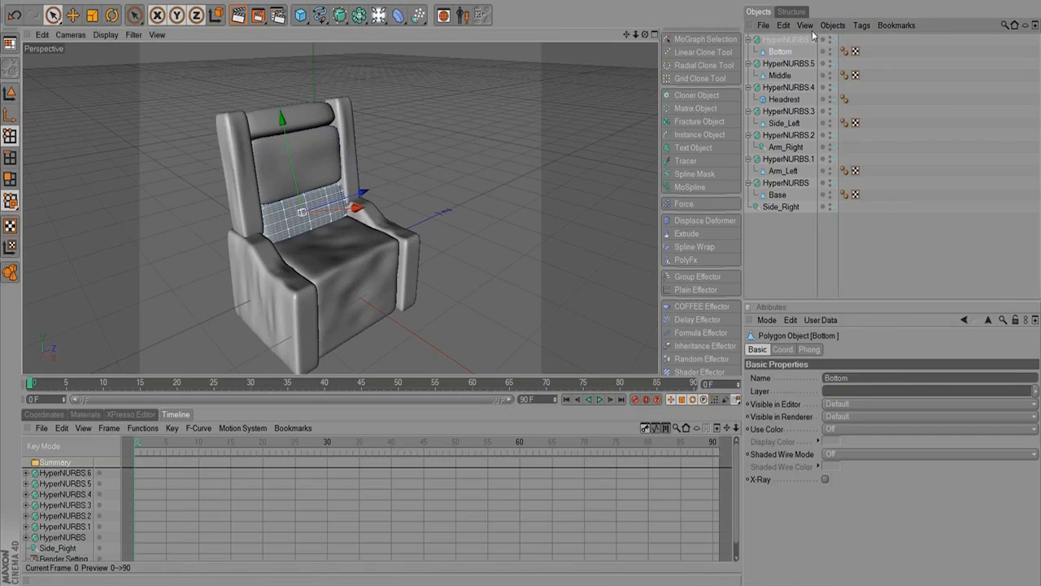
left_click(324, 213)
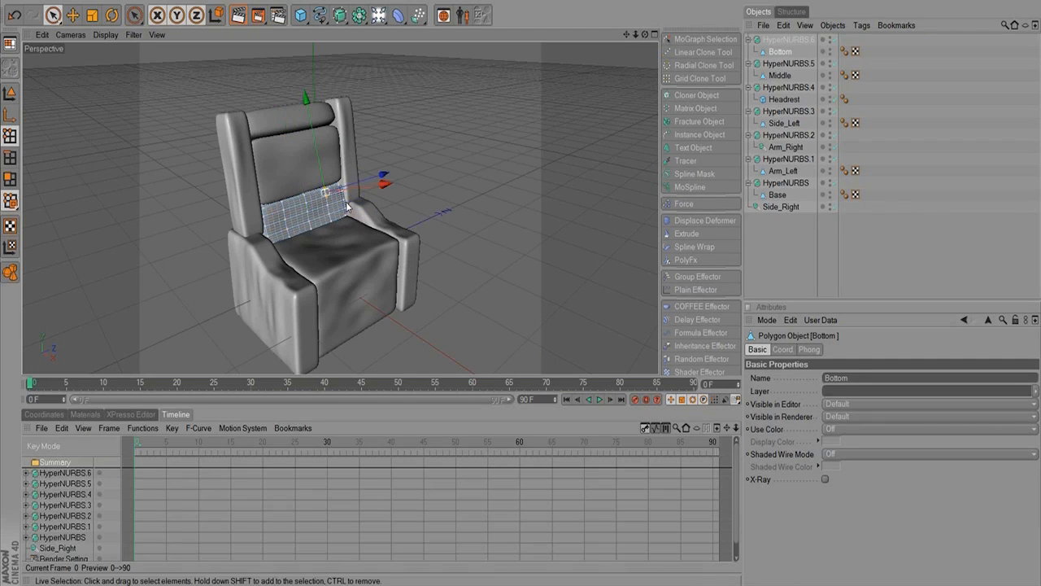
left_click(325, 194)
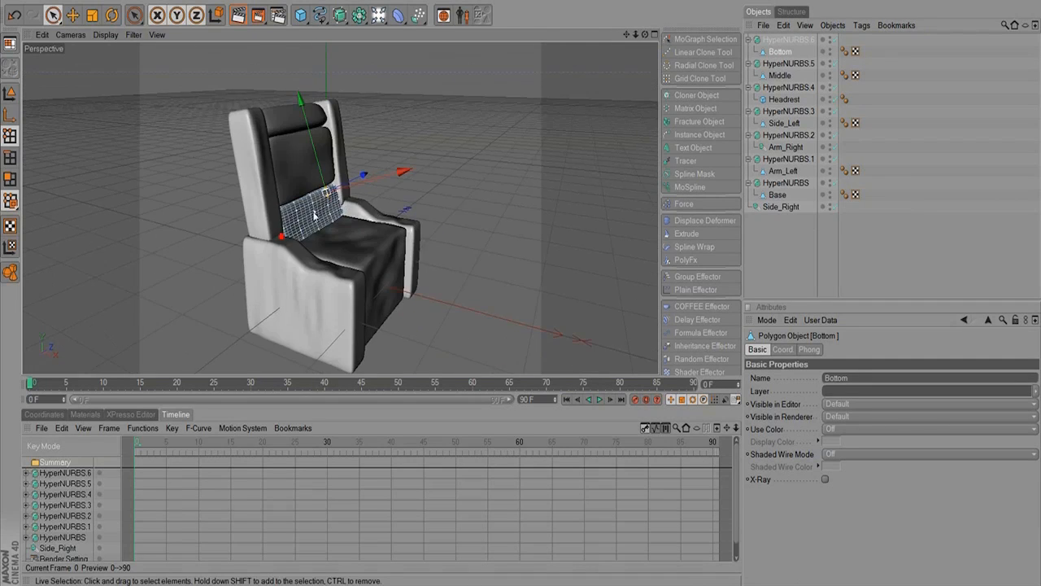
left_click_drag(303, 234, 344, 221)
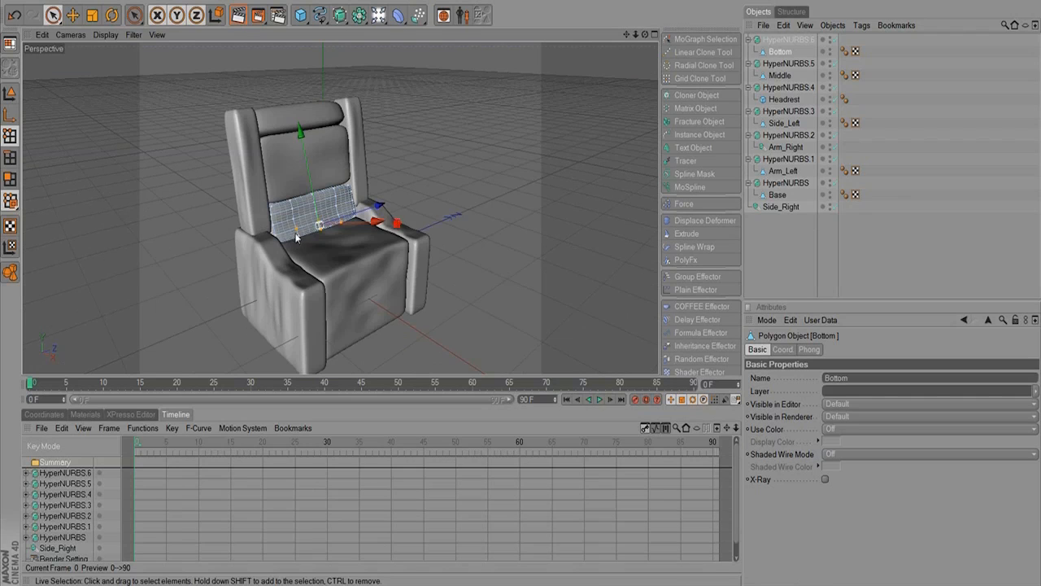
left_click(327, 232)
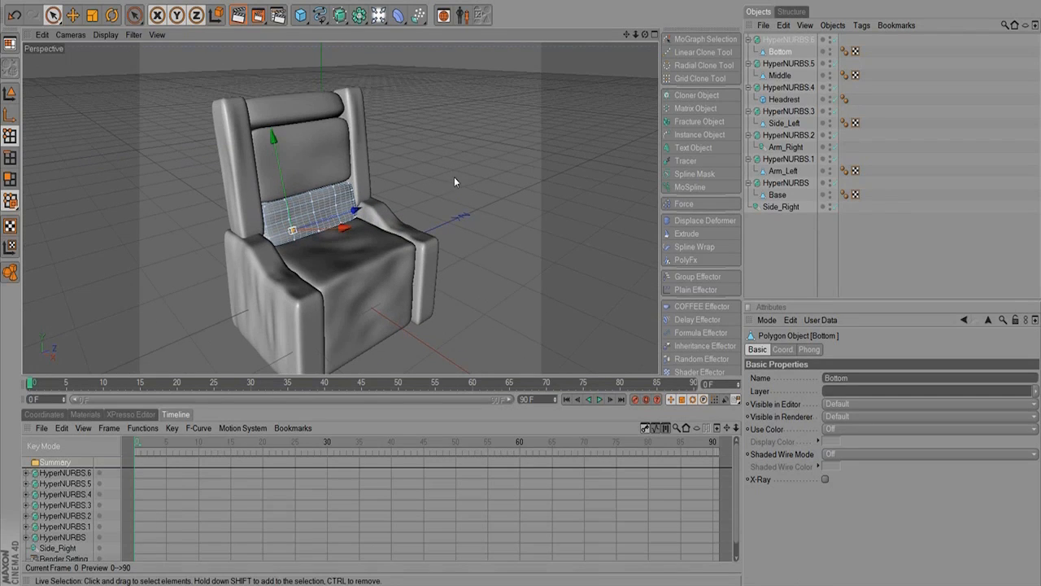
left_click(463, 177)
right_click_drag(458, 201, 329, 226, "alt")
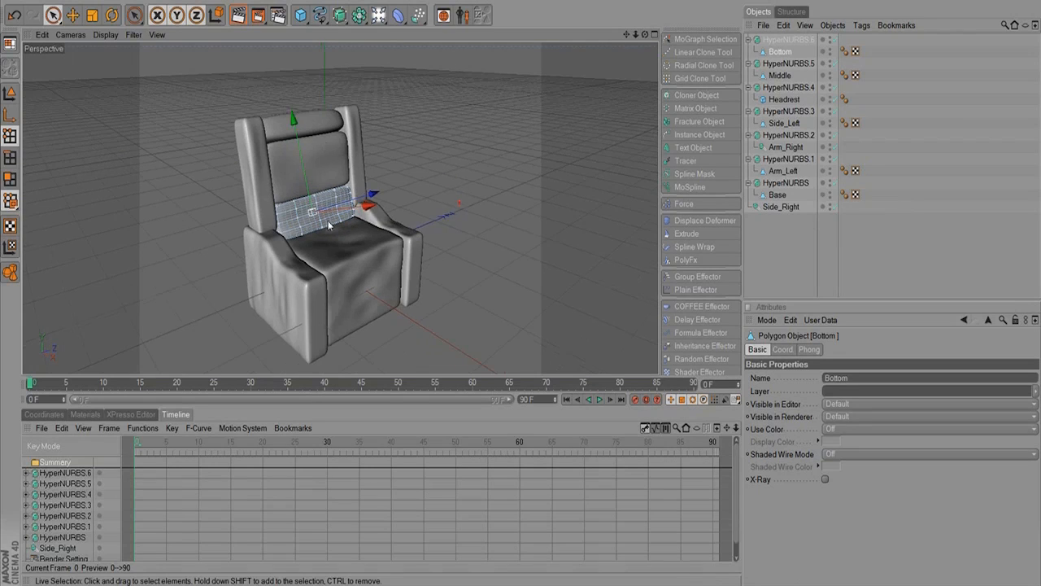
Render a preview of the chair and try editor subdivisions of 1 and 2 on the HyperNURBS holding Side_Left.
key("ctrl+r")
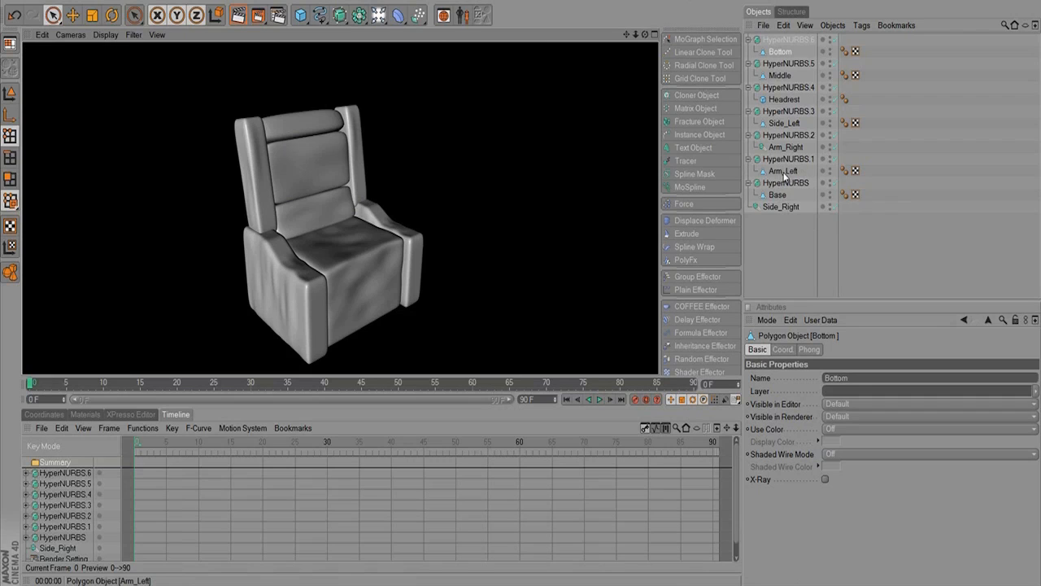
left_click(783, 121)
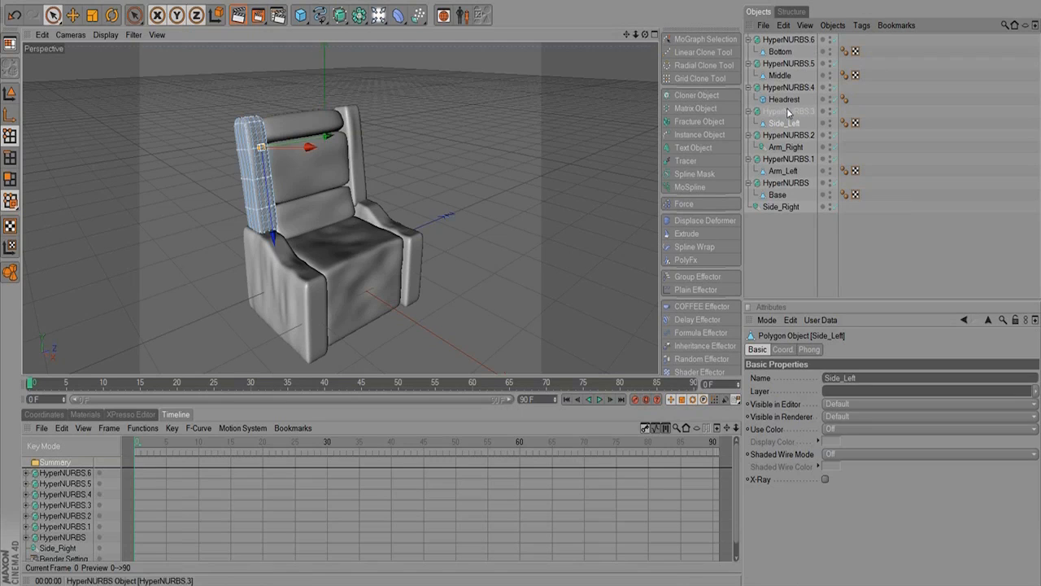
left_click(788, 111)
left_click(862, 394)
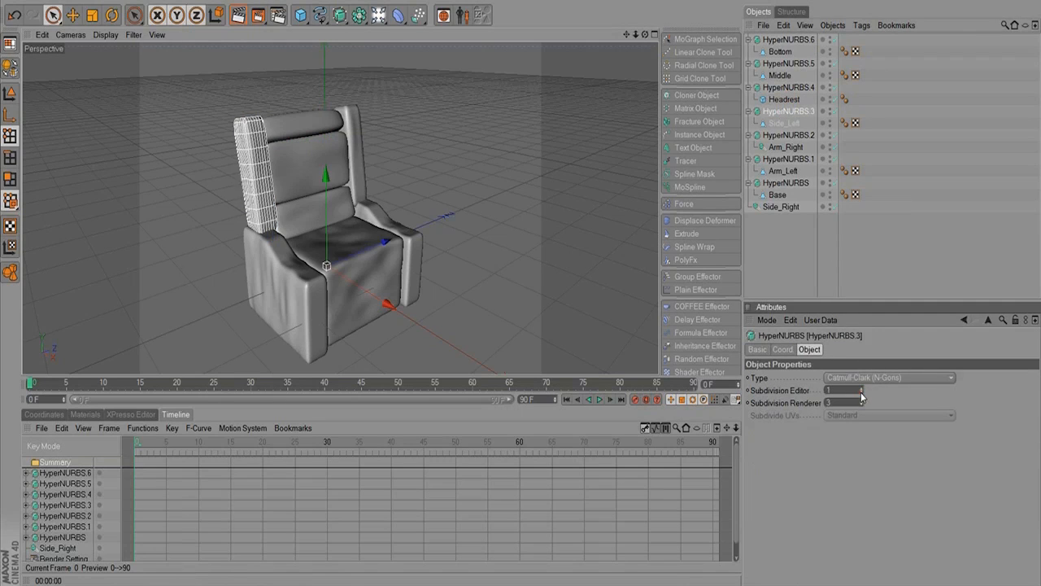
left_click(861, 390)
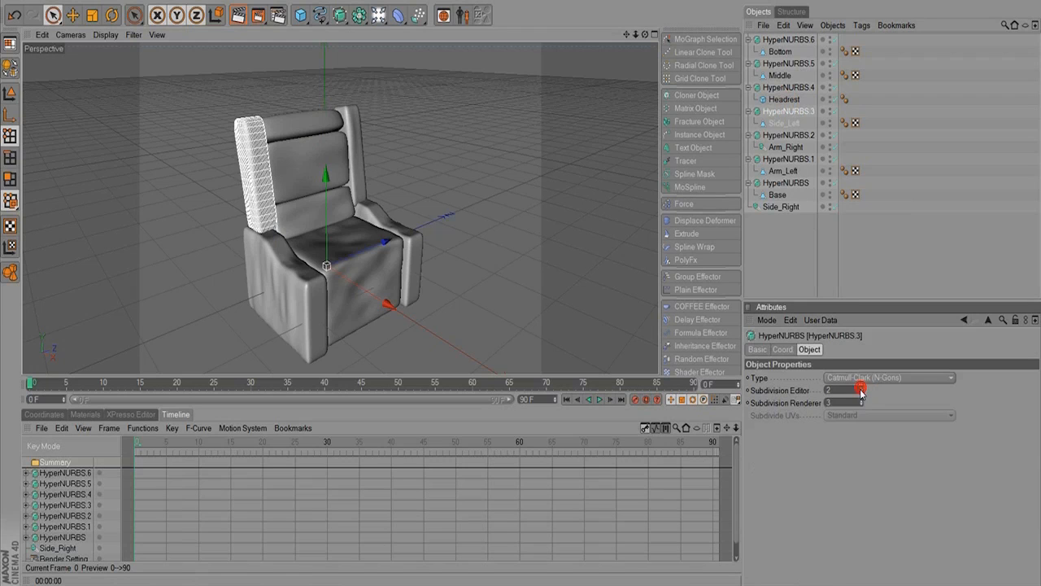
left_click(864, 395)
left_click(862, 389)
Examine the armchair's cushions, seat and armrests from several angles and distances.
left_click_drag(465, 233, 368, 153, "alt")
left_click_drag(372, 213, 371, 196, "alt")
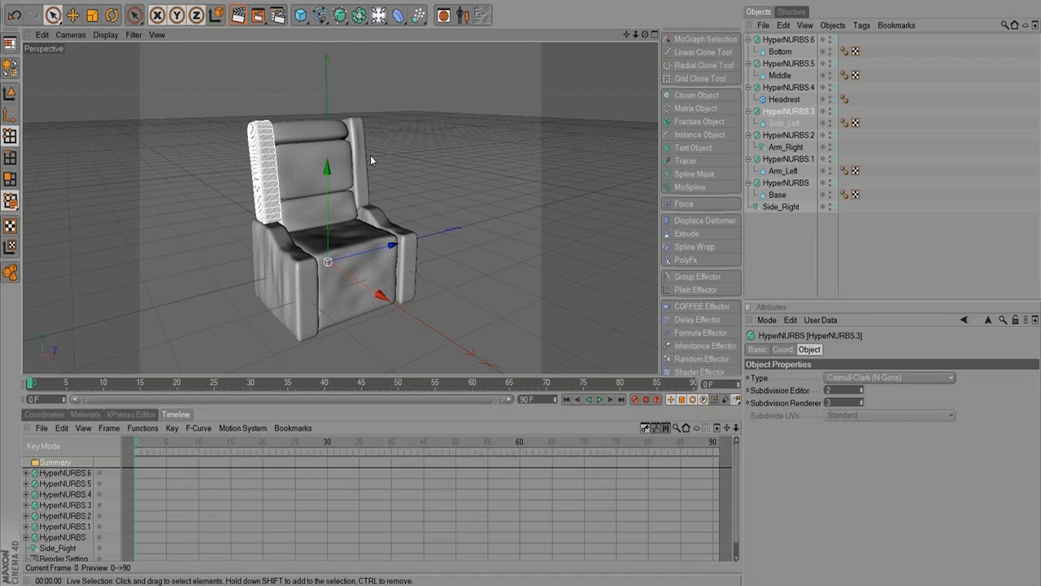
left_click_drag(370, 155, 299, 295, "alt")
middle_click_drag(295, 299, 310, 234, "alt")
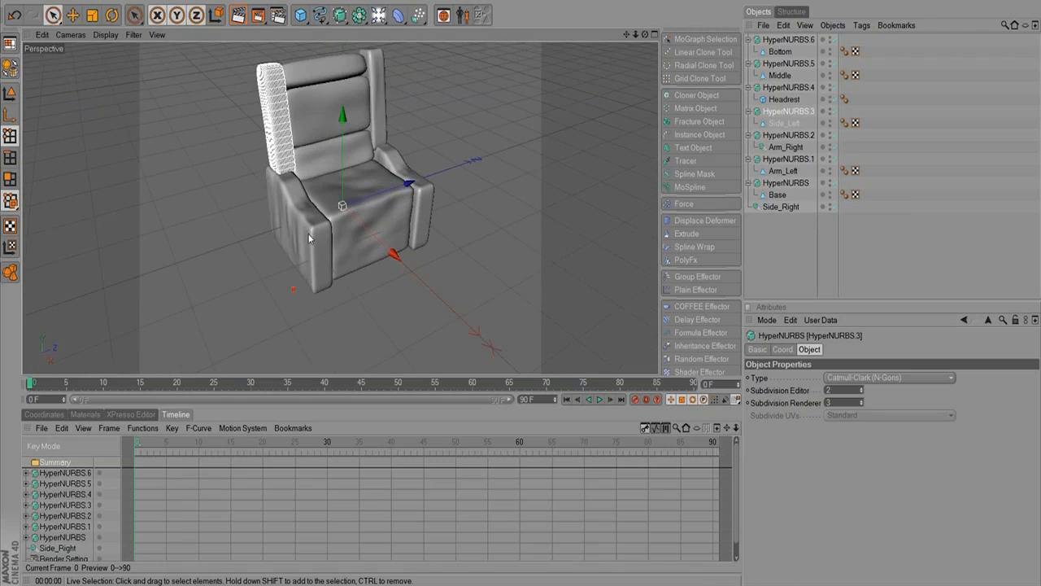
right_click_drag(310, 234, 520, 244, "alt")
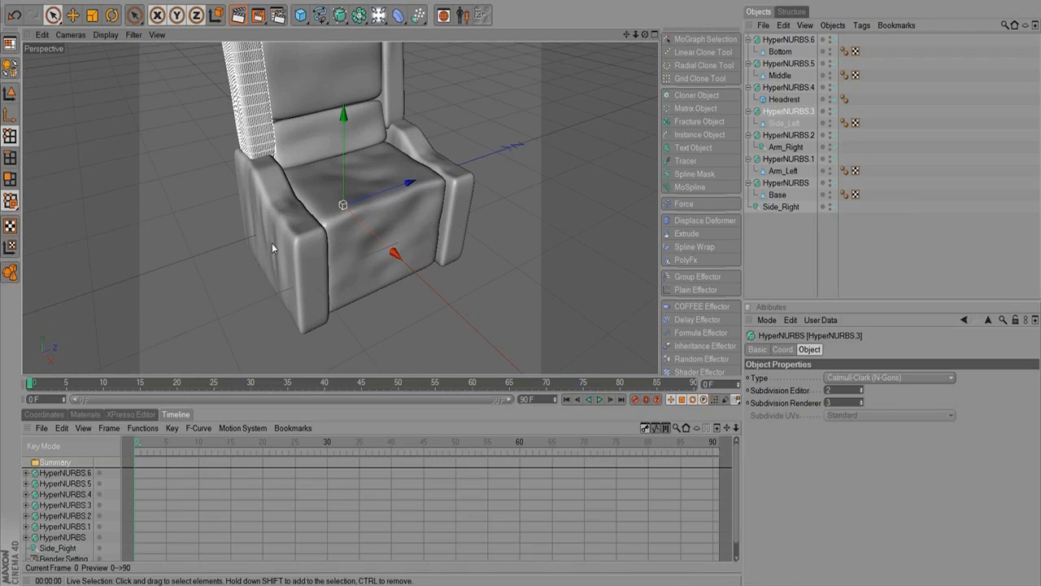
middle_click_drag(261, 241, 262, 272, "alt")
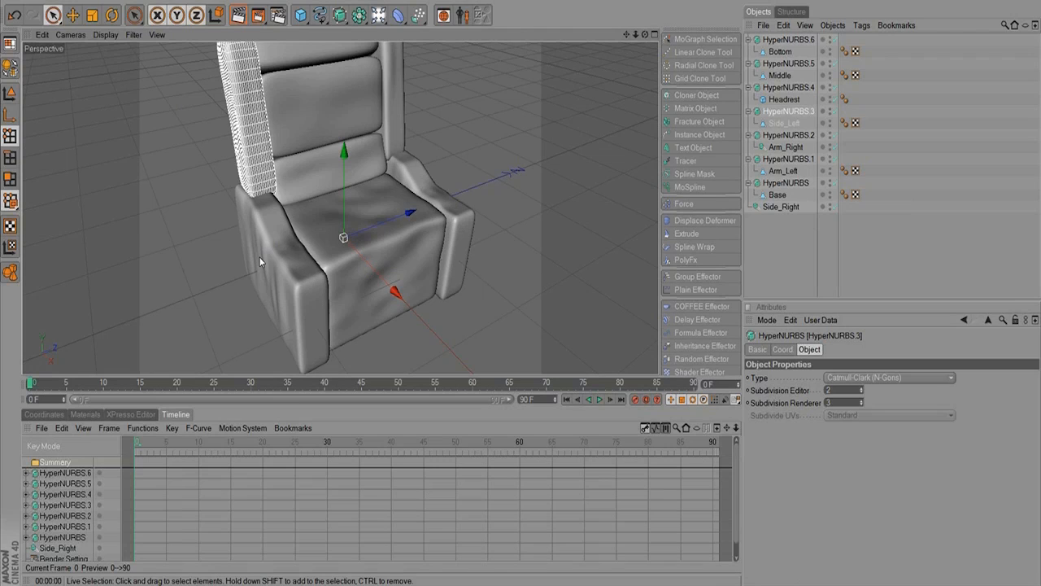
right_click_drag(596, 82, 487, 124, "alt")
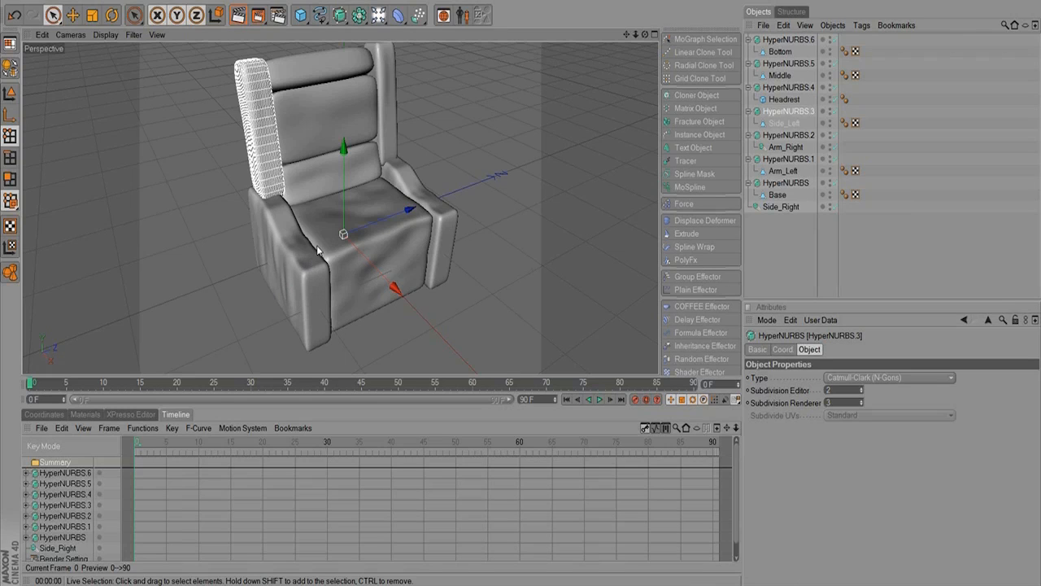
Add a cylinder, place it over the front end of the left armrest, and set its radius to 13 m.
left_click(300, 14)
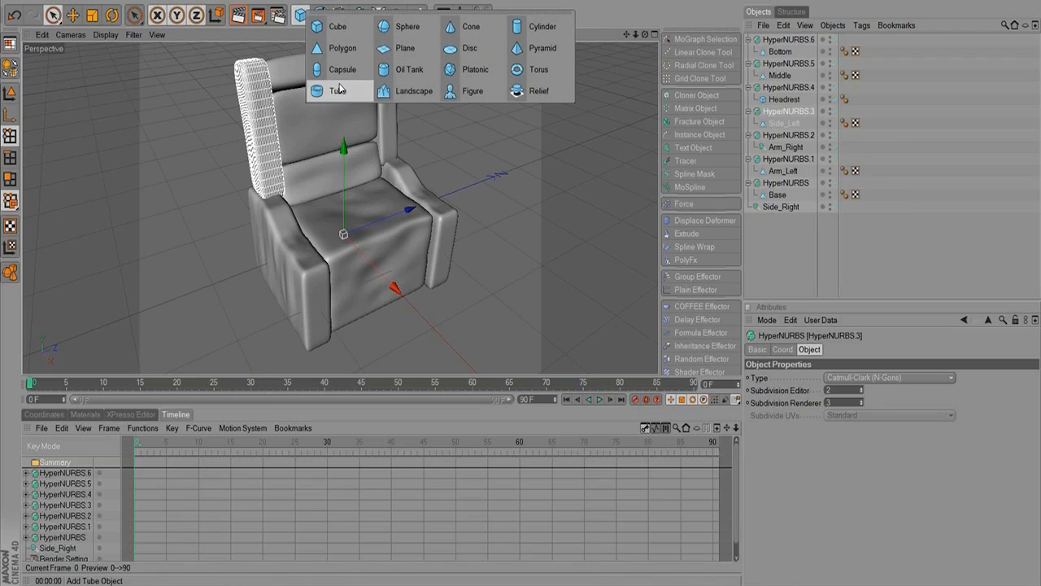
left_click(538, 27)
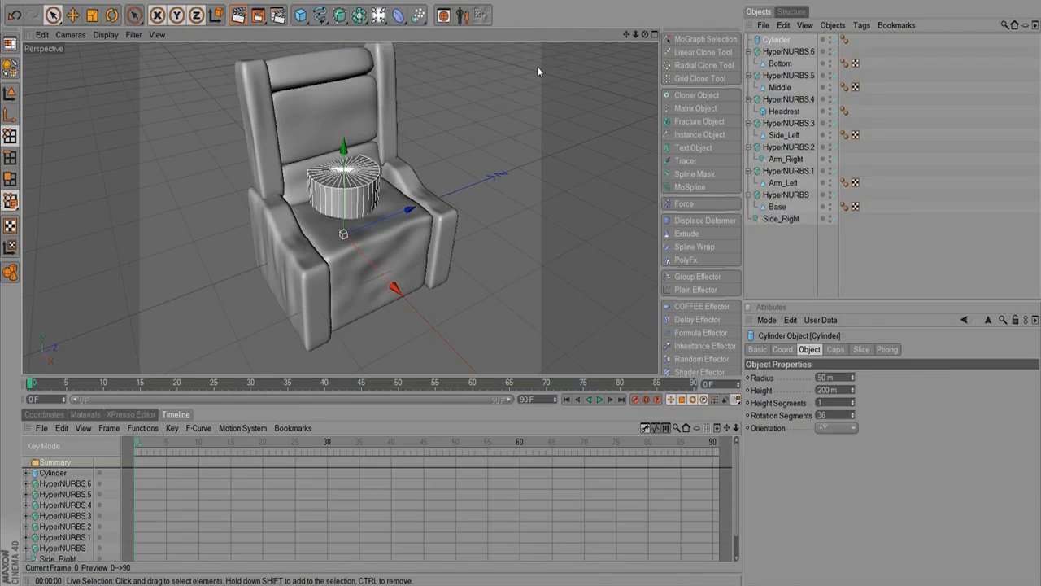
left_click(654, 34)
left_click(654, 34)
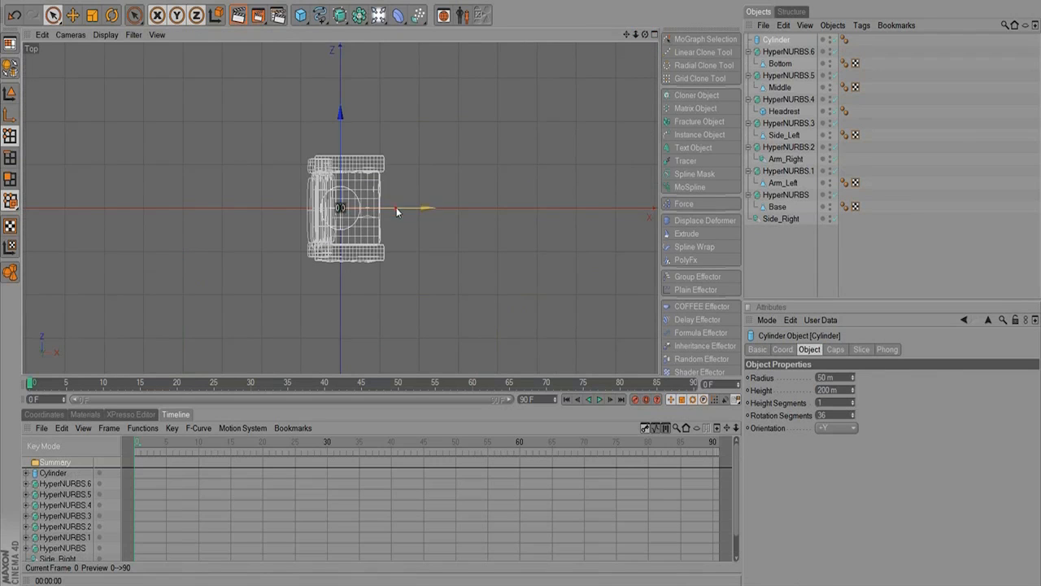
left_click_drag(424, 208, 459, 208)
left_click_drag(379, 184, 379, 229)
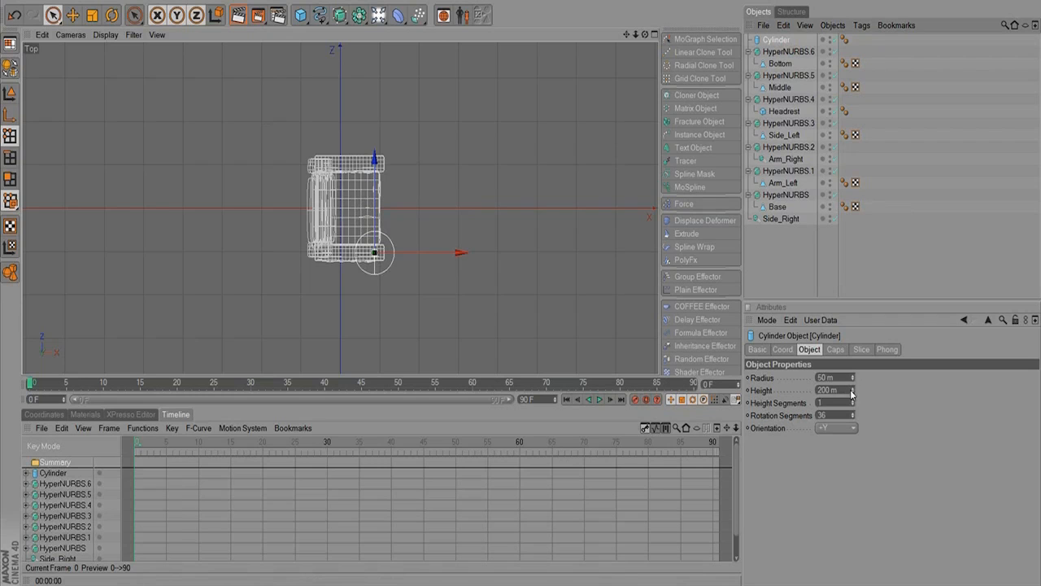
left_click_drag(851, 380, 849, 404)
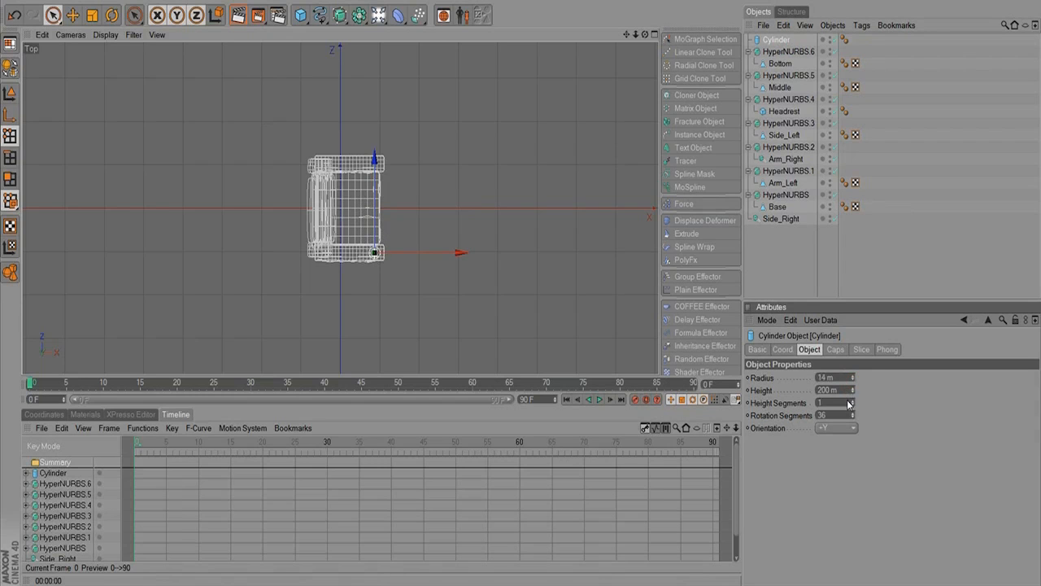
Raise the cylinder to the top of the left armrest and flatten it to a height of about 12.2 m.
left_click(654, 34)
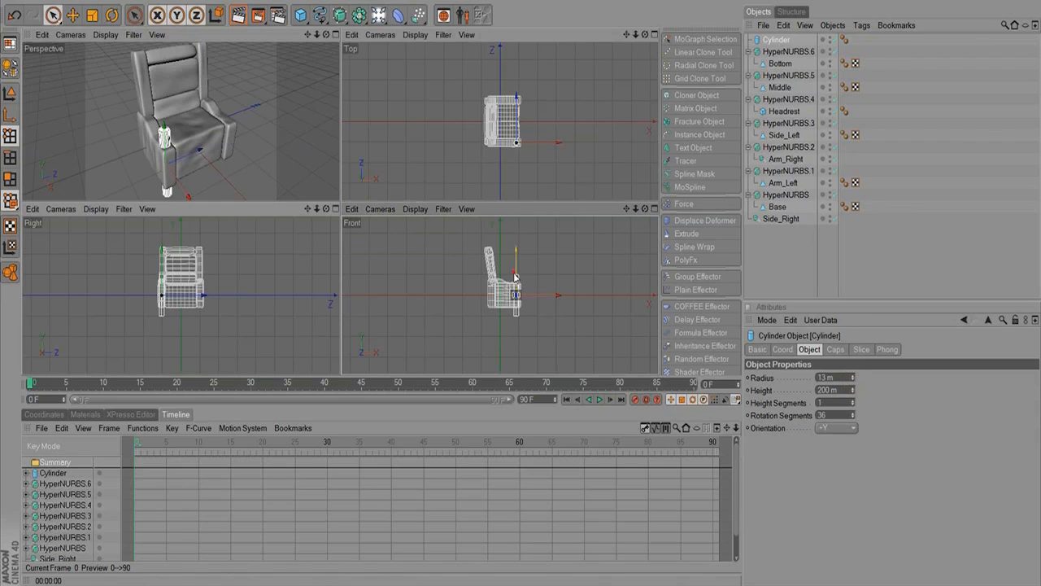
left_click_drag(517, 281, 515, 259)
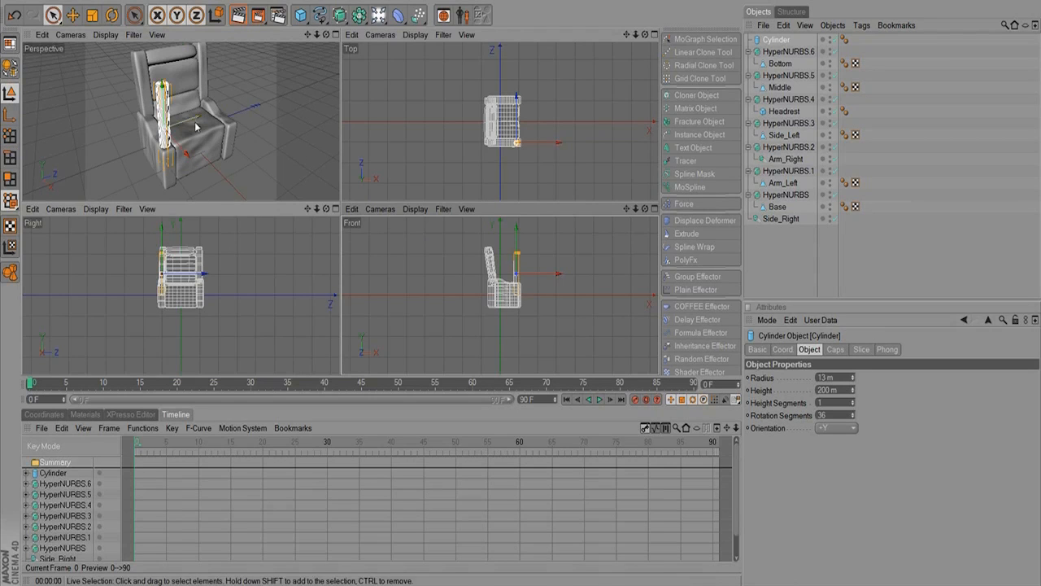
left_click(10, 93)
left_click_drag(164, 84, 164, 128)
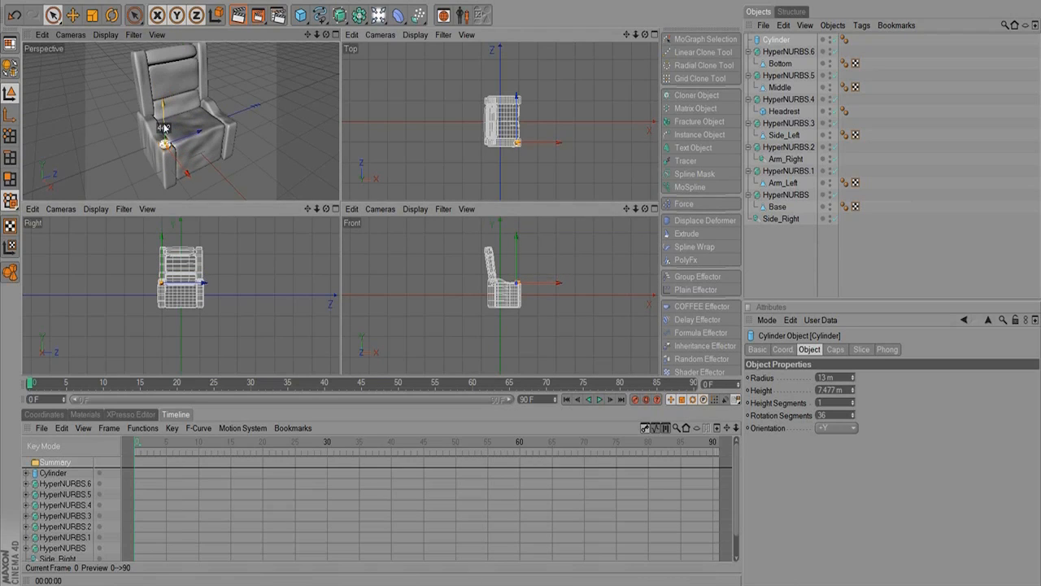
left_click(334, 34)
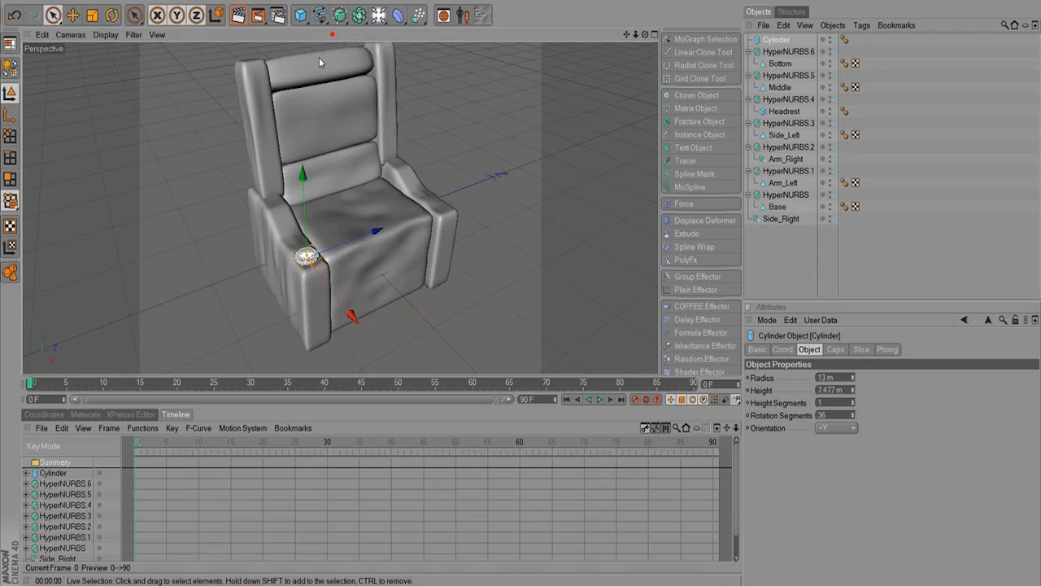
scroll(306, 292, "up", 5)
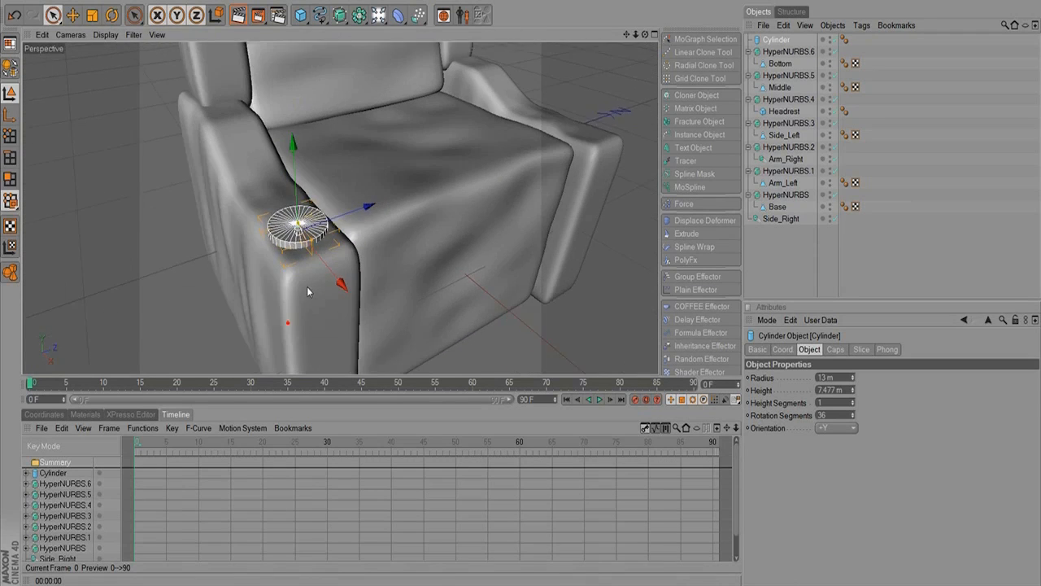
left_click_drag(304, 206, 304, 179)
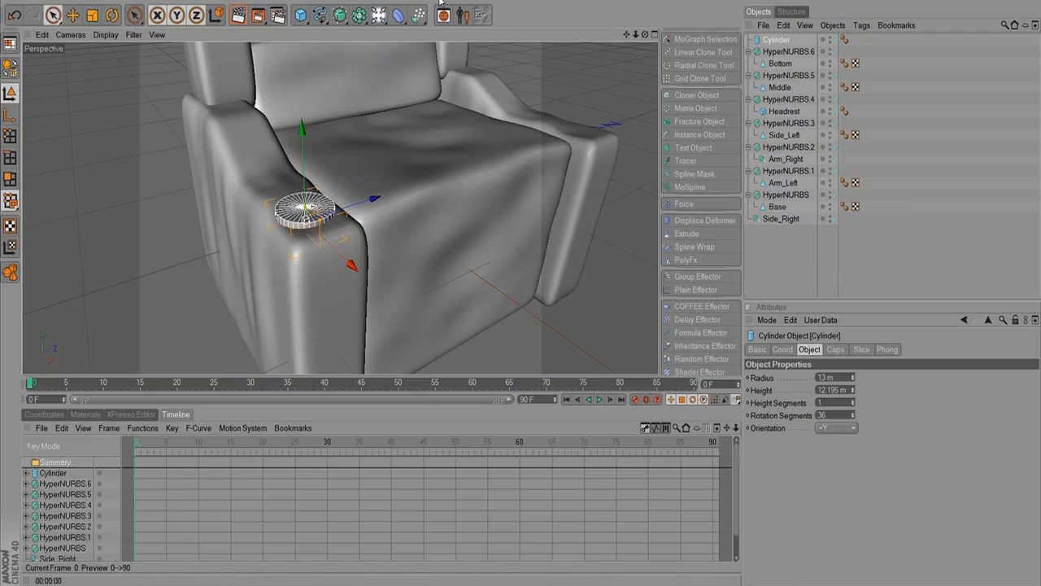
Add a Boole object and place the left armrest's HyperNURBS.1 inside it as first child, with the Cylinder below.
left_click(359, 15)
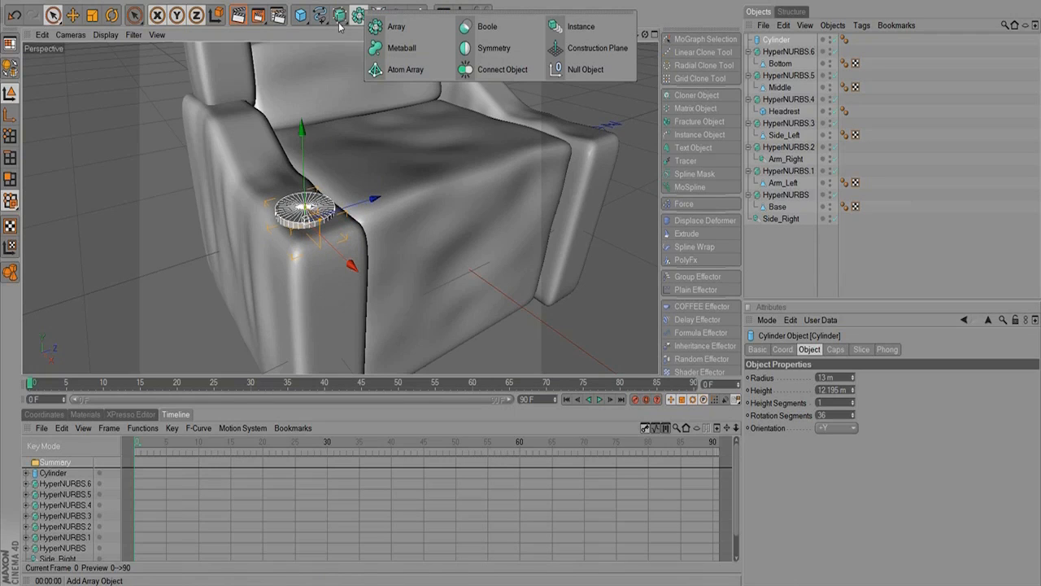
left_click(486, 27)
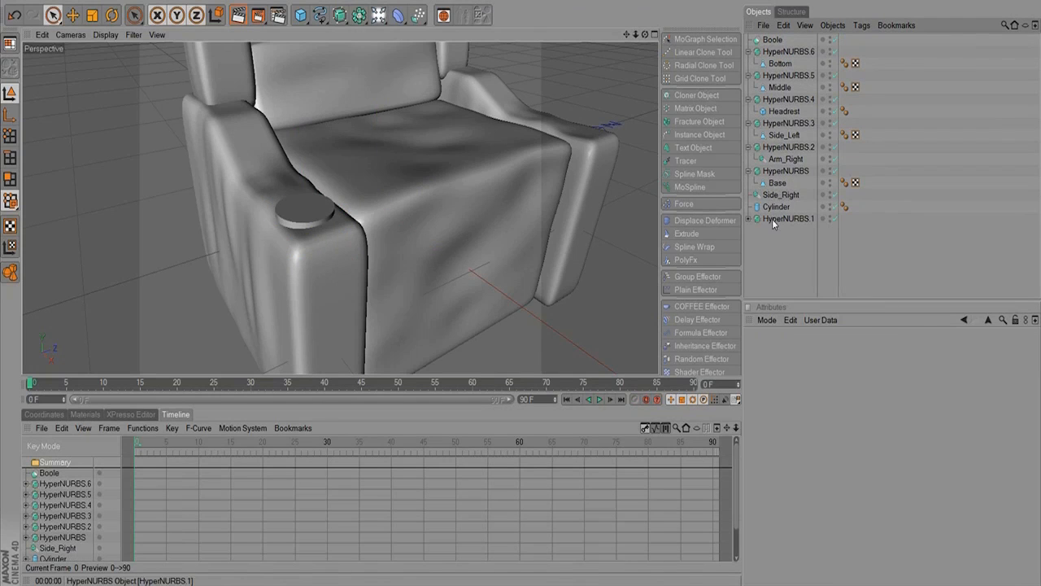
left_click(752, 219)
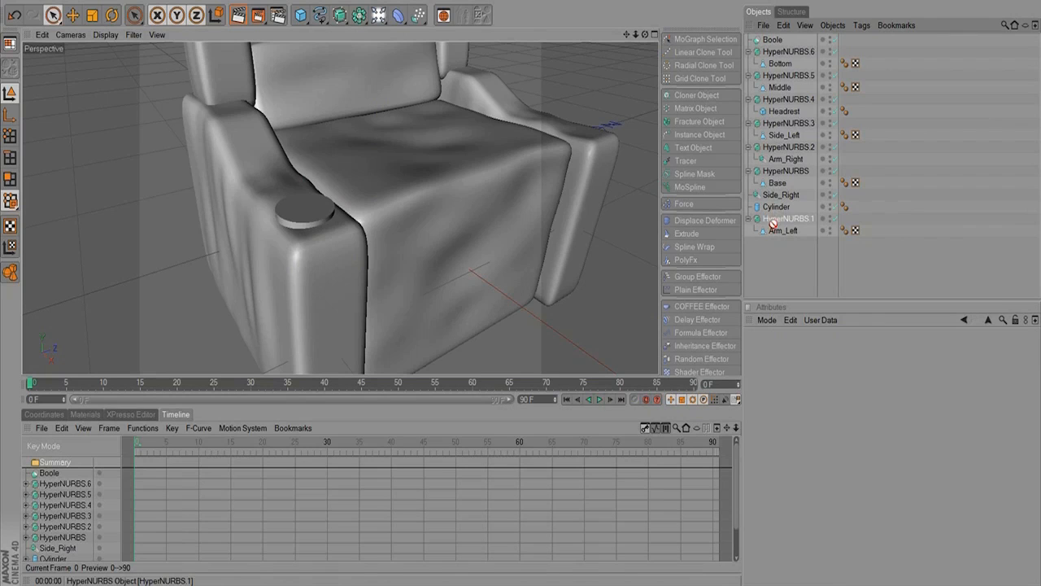
left_click_drag(799, 42, 795, 42)
left_click(755, 53)
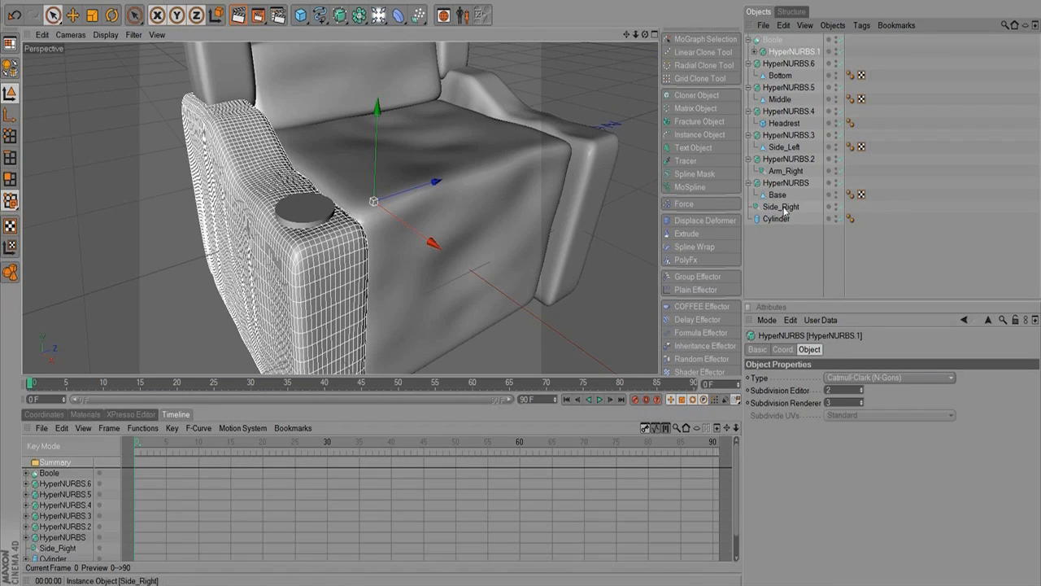
left_click_drag(775, 220, 793, 52)
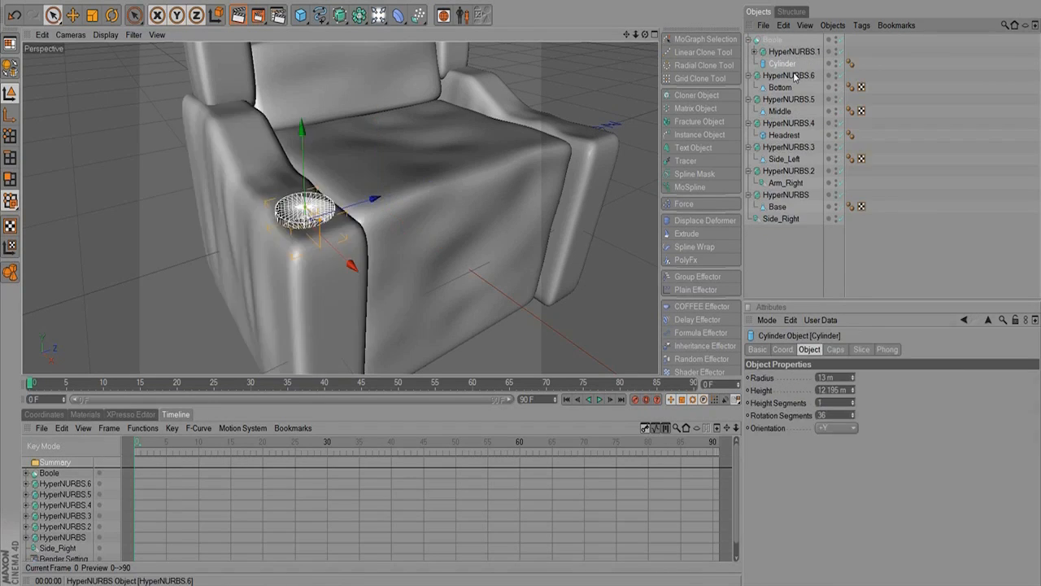
Turn on hiding of new edges for the Boole that cuts the recess into the left armrest.
left_click(785, 248)
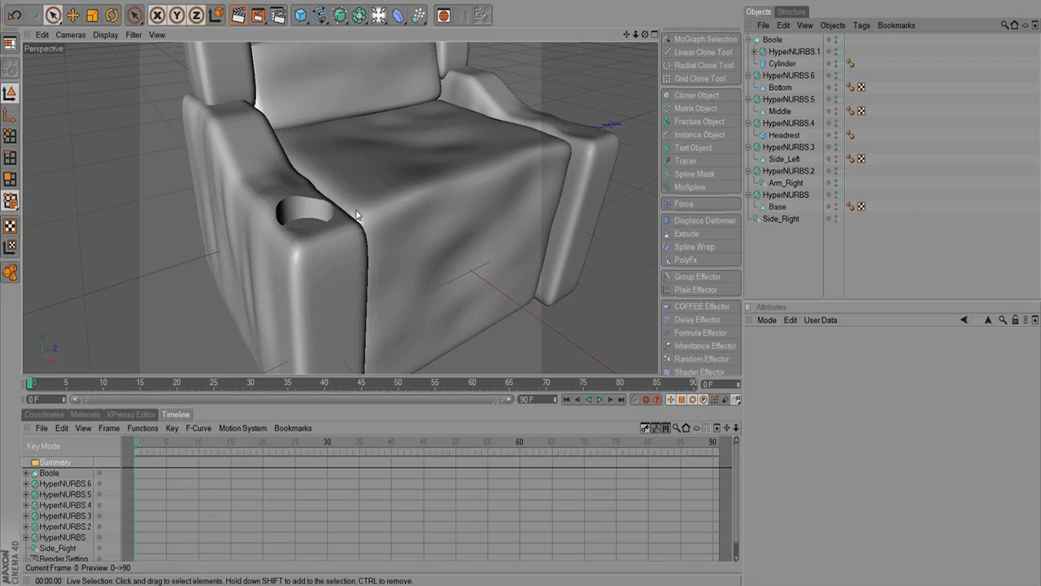
left_click_drag(360, 209, 320, 309, "alt")
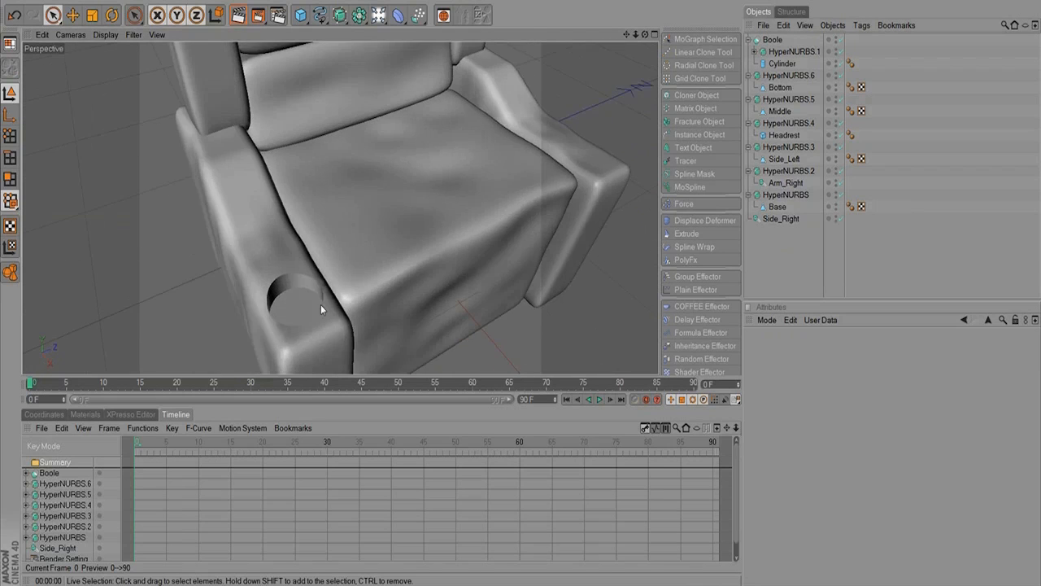
right_click_drag(321, 305, 373, 287, "alt")
middle_click_drag(373, 287, 414, 234, "alt")
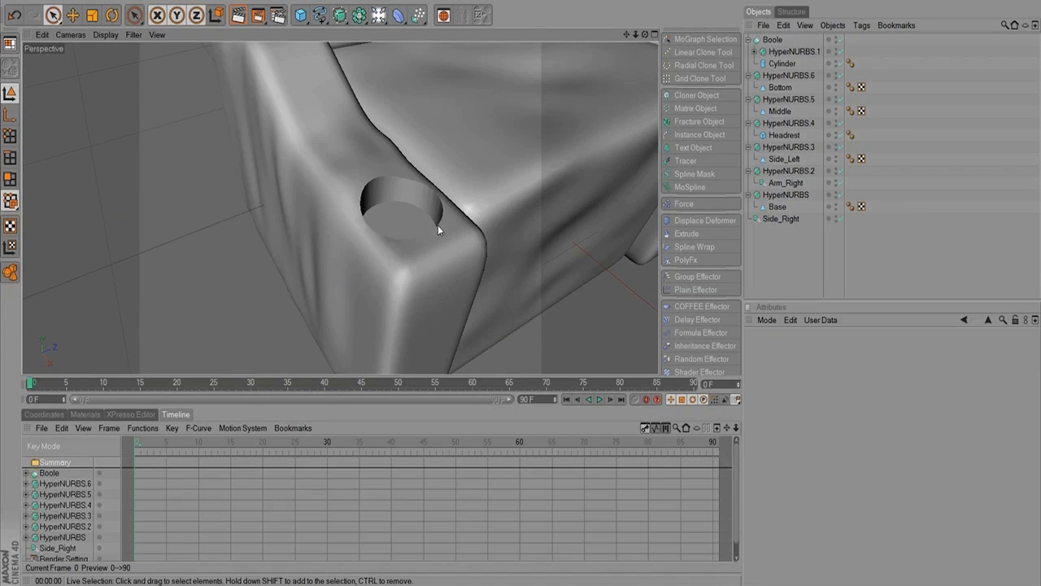
left_click(772, 40)
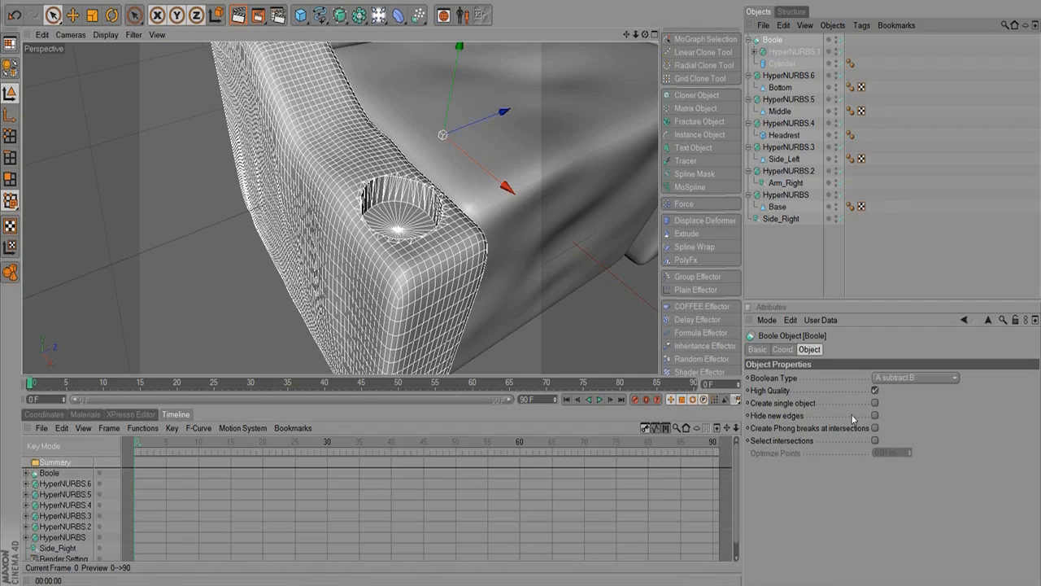
left_click(874, 415)
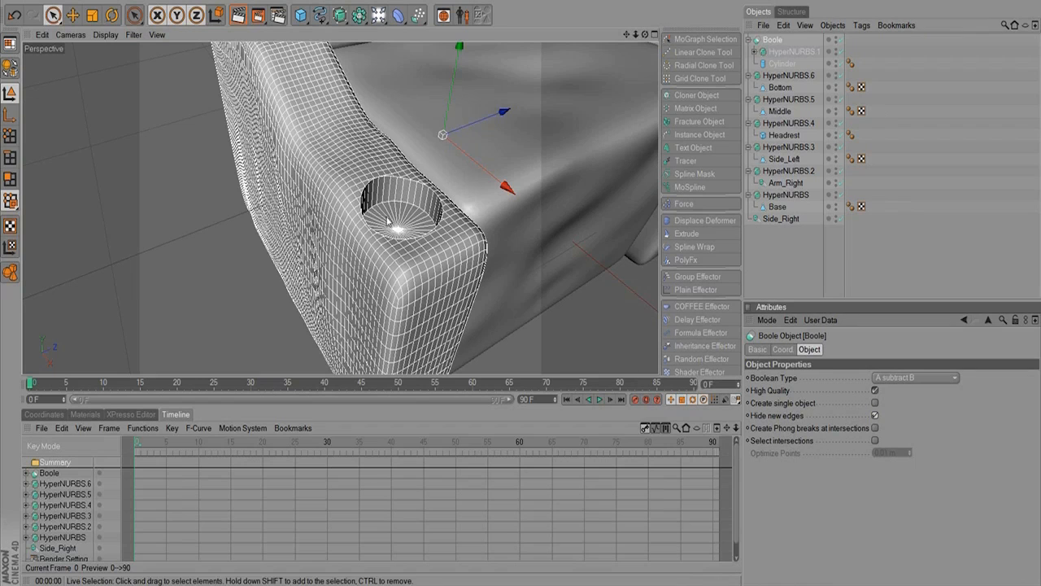
left_click_drag(447, 233, 473, 249, "alt")
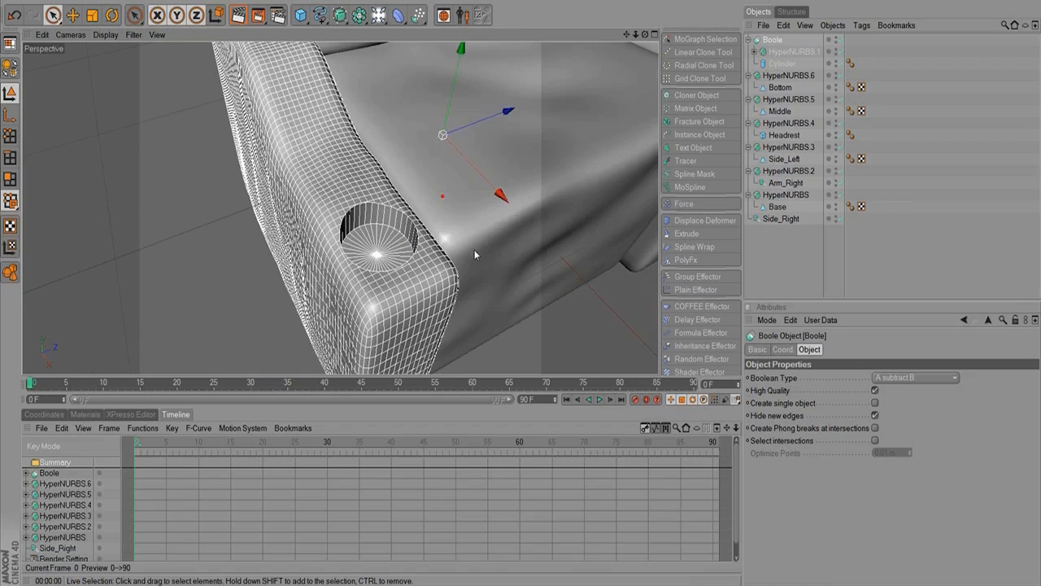
Raise the Cylinder slightly to make the left armrest's recess shallower, and render the view of the whole seat.
double_click(777, 65)
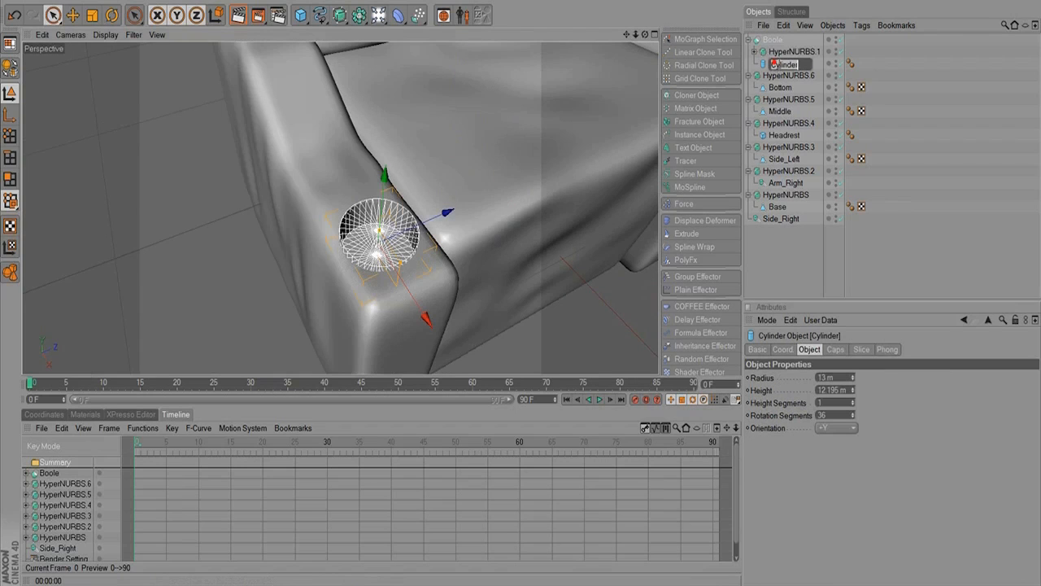
left_click(383, 185)
left_click(778, 63)
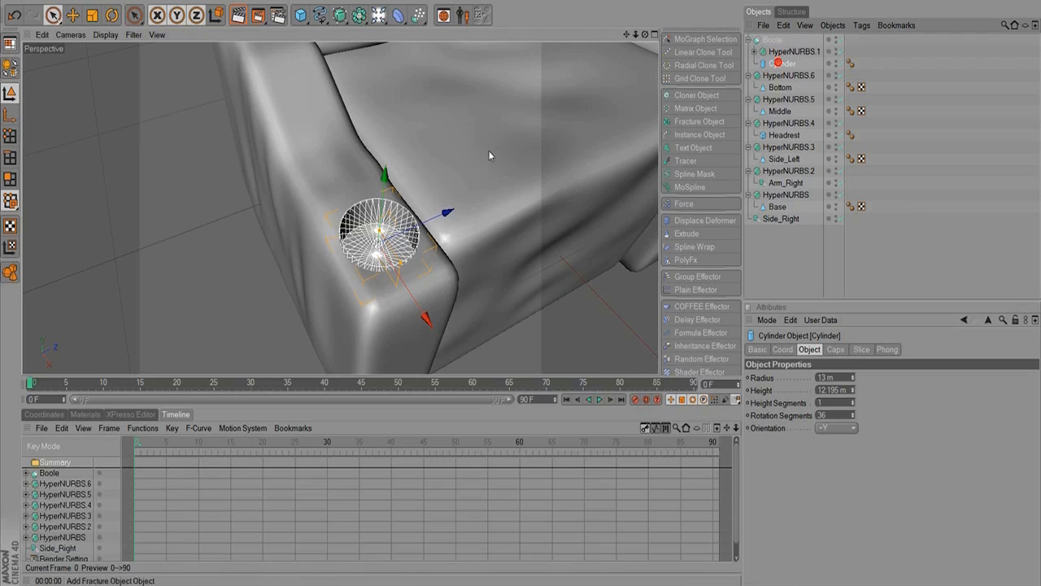
left_click(384, 177)
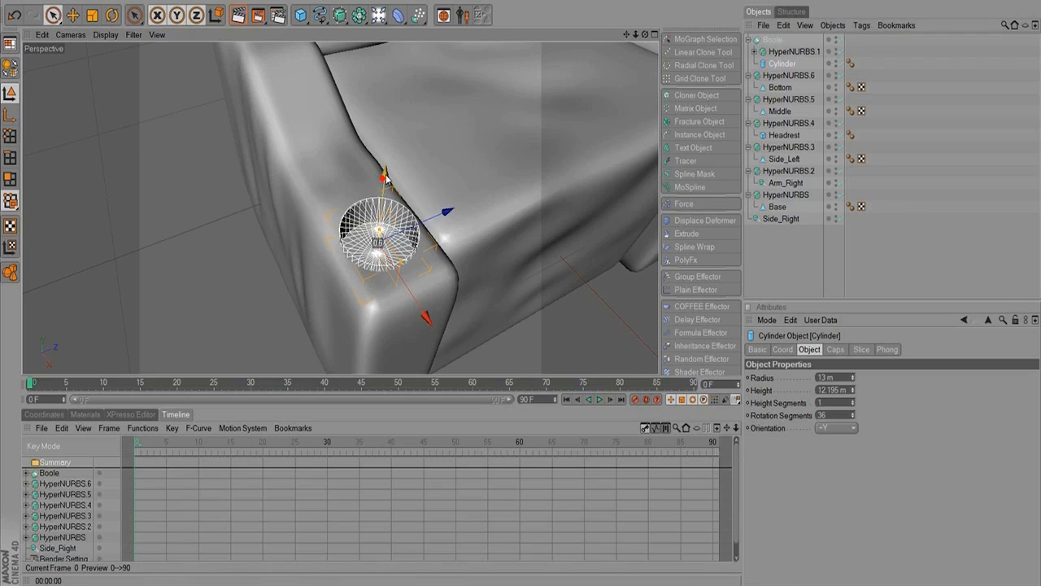
left_click_drag(386, 178, 394, 166)
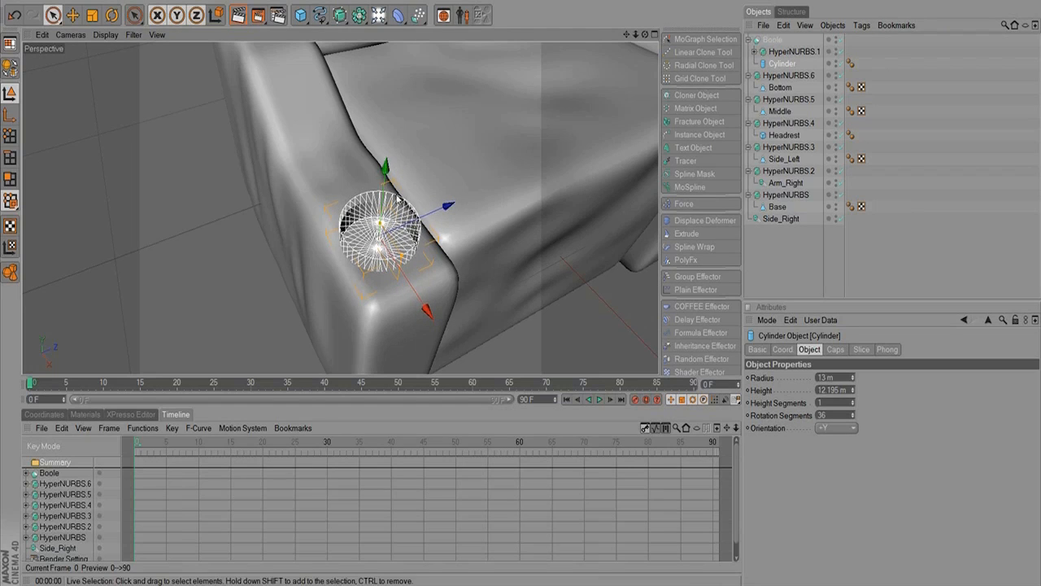
right_click_drag(467, 222, 182, 279, "alt")
left_click_drag(399, 288, 436, 206, "alt")
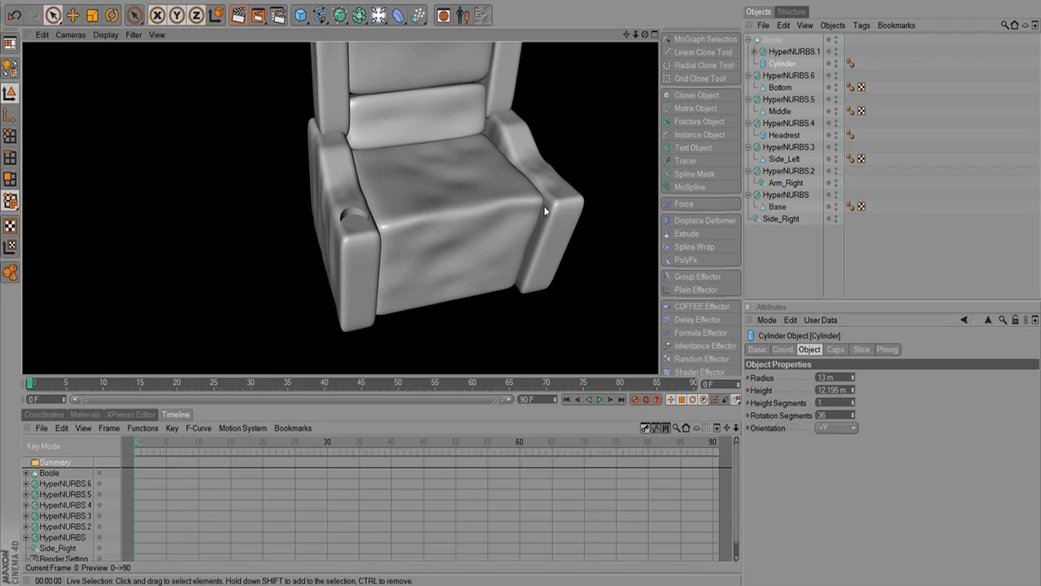
Group the Boole under a Null Object and make that Null Object the reference object of the Arm_Right instance.
left_click(770, 39)
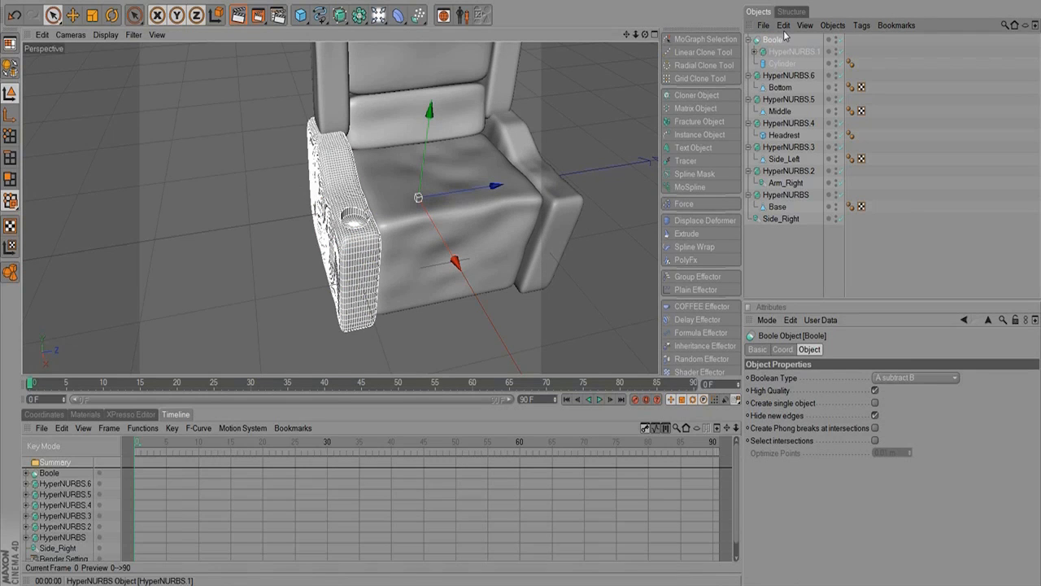
key("c")
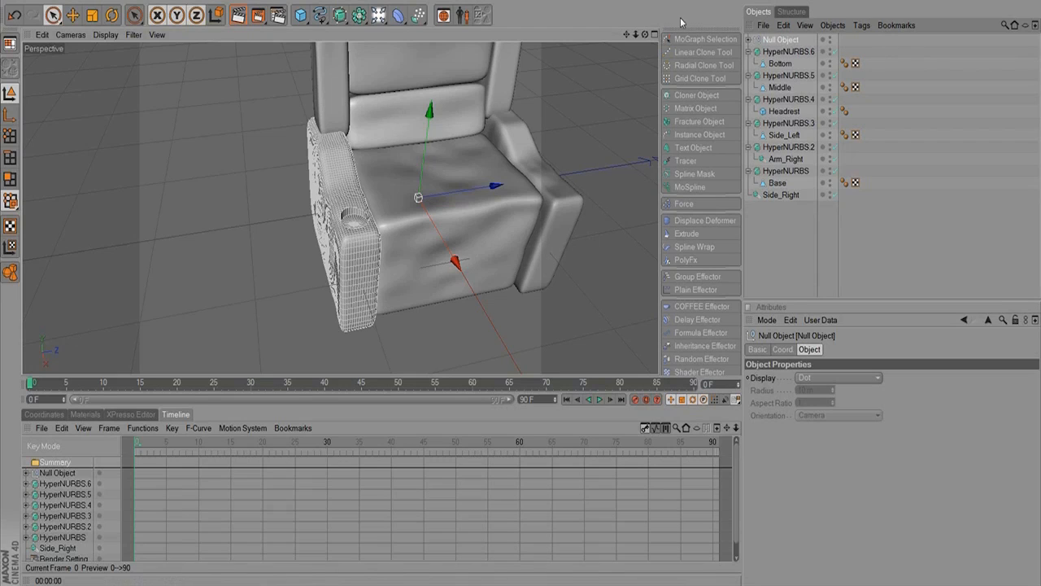
left_click(750, 41)
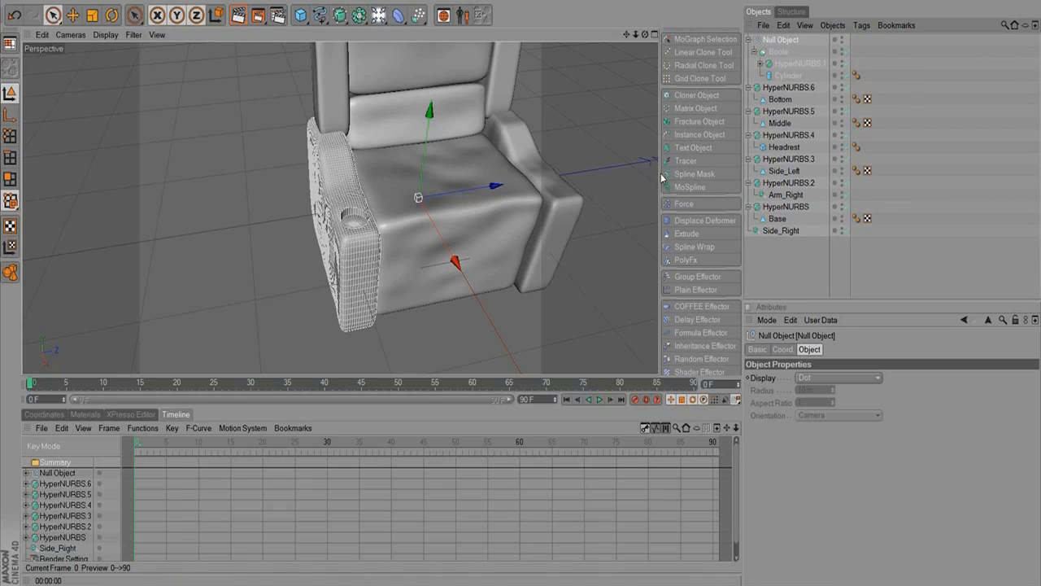
left_click(786, 195)
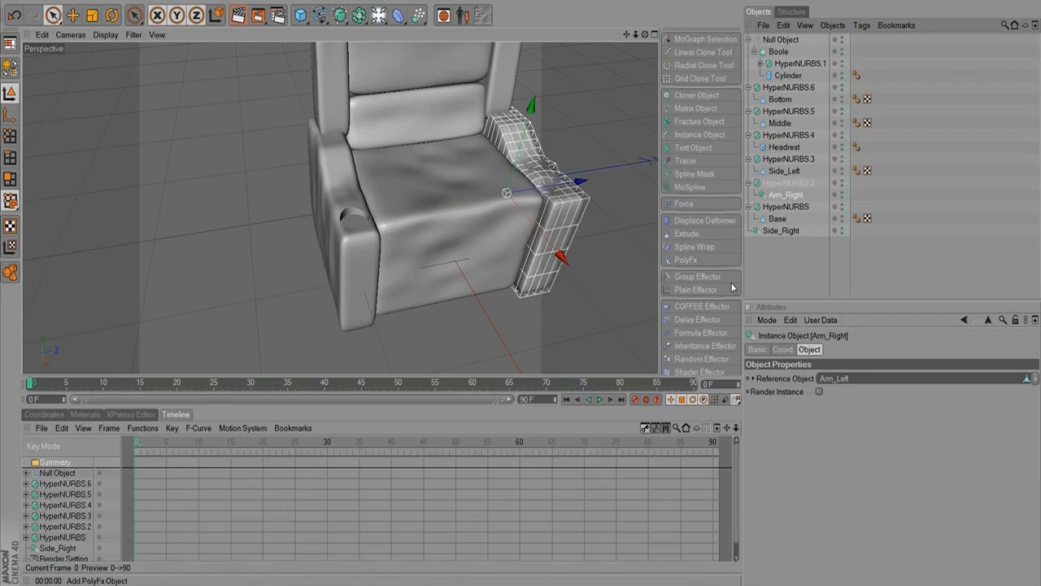
left_click_drag(781, 41, 853, 383)
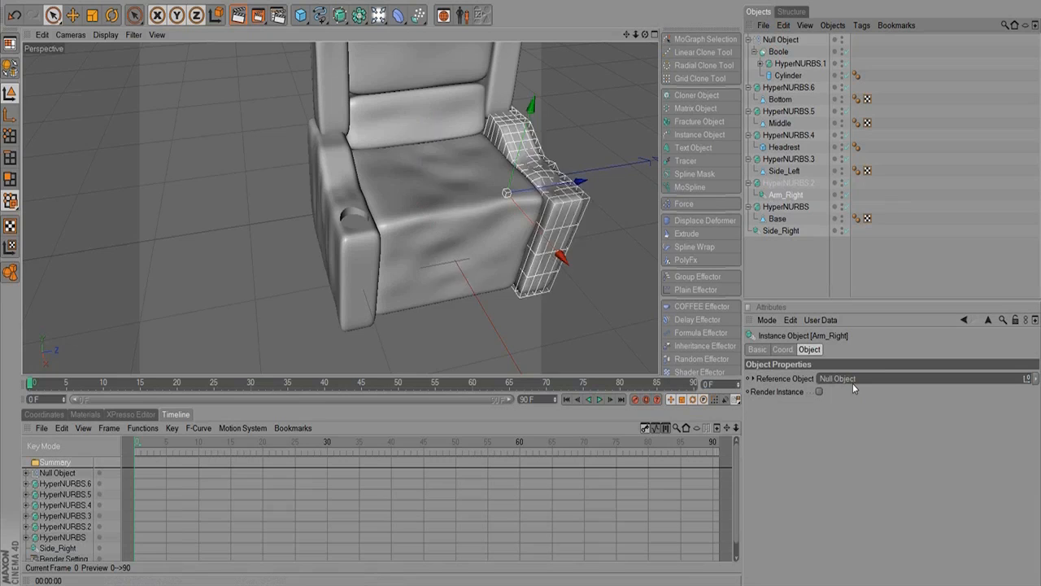
left_click(781, 40)
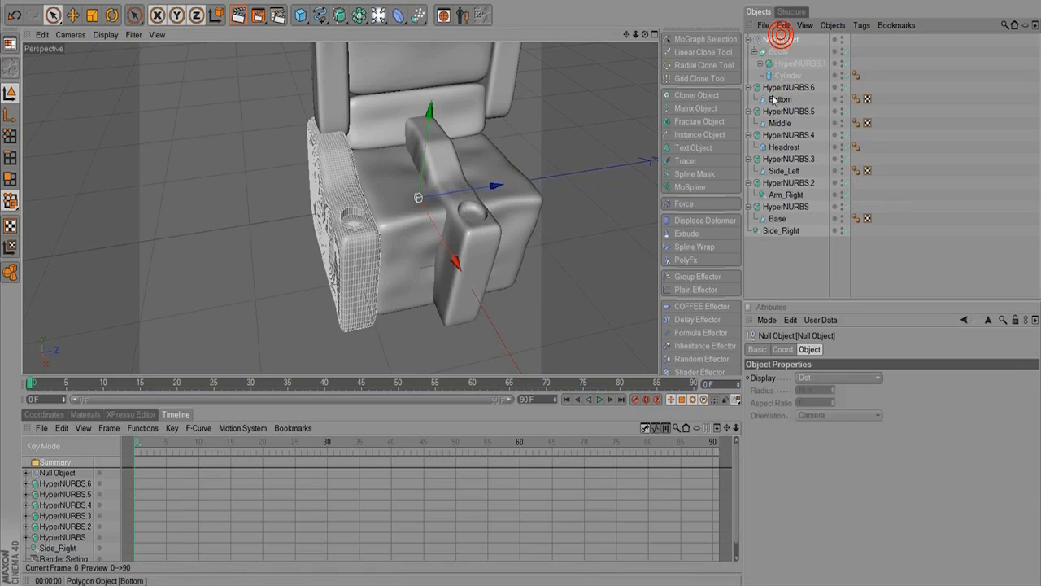
Move HyperNURBS.2 with the Arm_Right instance sideways to the chair's right side, lining it up with the seat in the orthographic views.
left_click(788, 183)
left_click_drag(498, 187, 565, 177)
left_click(655, 34)
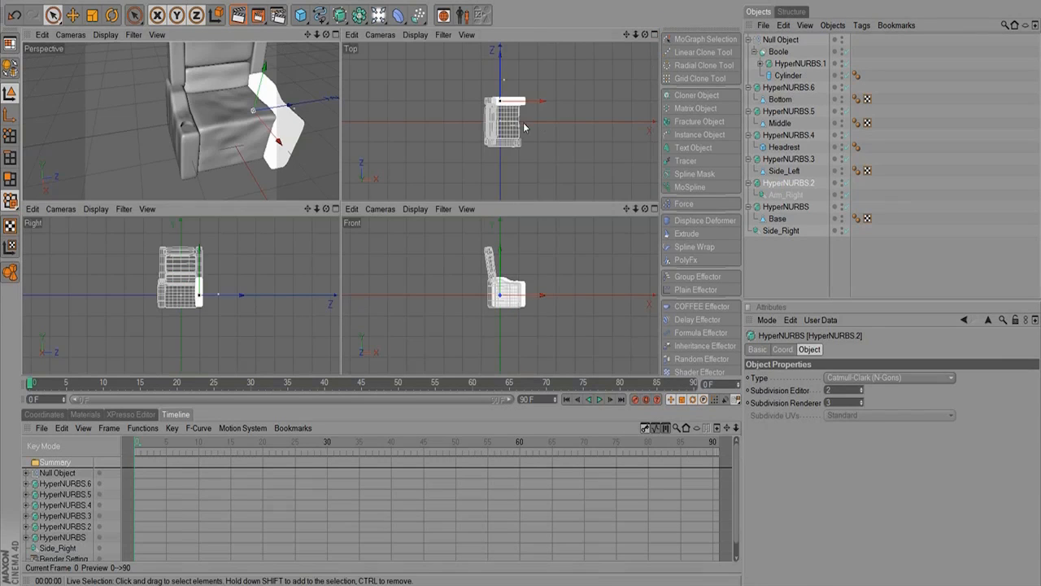
left_click_drag(536, 104, 530, 101)
left_click_drag(198, 257, 203, 263)
left_click_drag(233, 300, 227, 296)
left_click(334, 34)
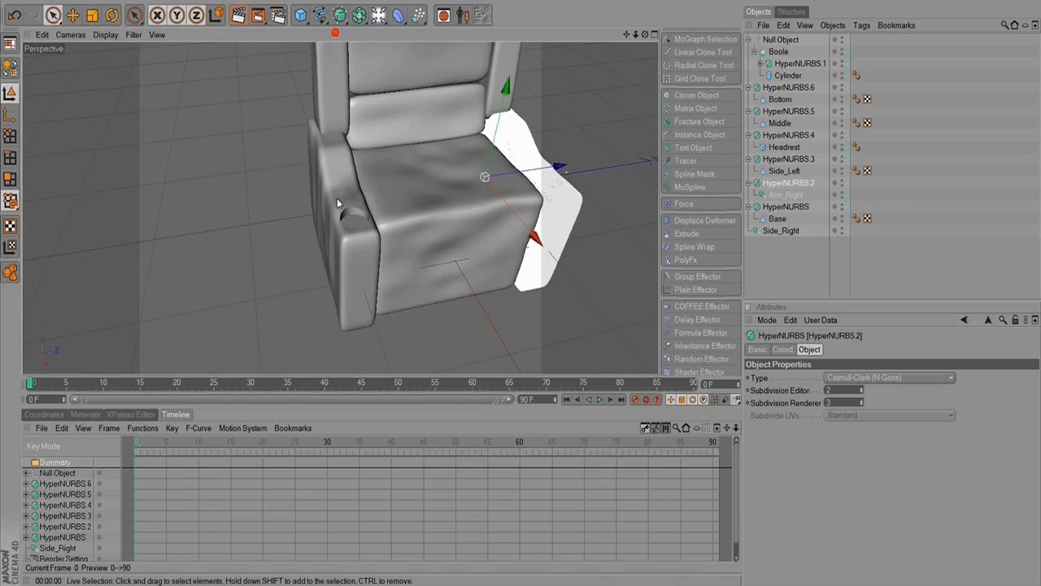
Frame the whole armchair in perspective and render the view to check the recesses in both armrests.
left_click_drag(316, 211, 355, 151)
left_click_drag(425, 167, 266, 221)
left_click_drag(376, 181, 314, 187)
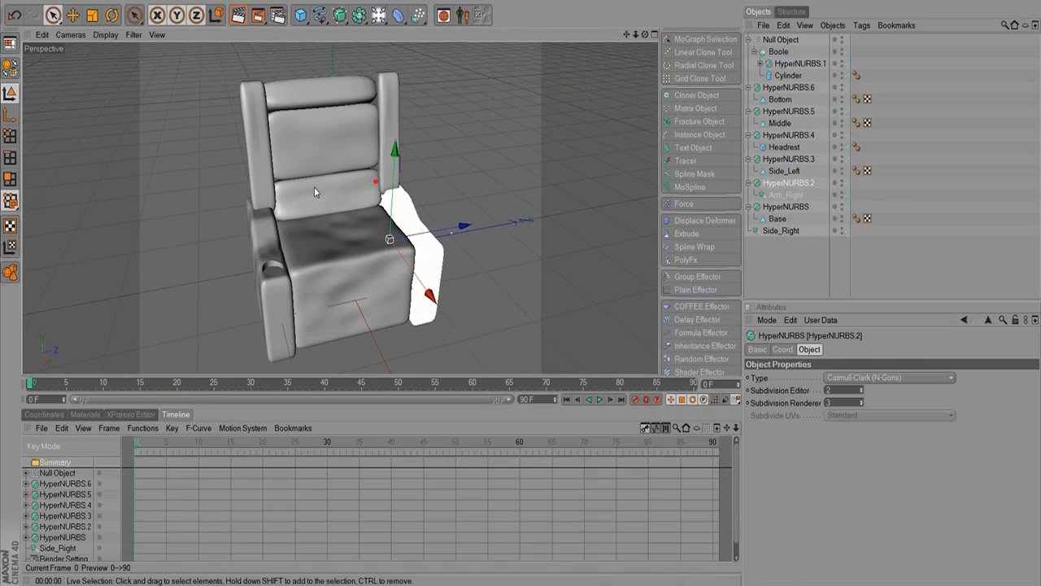
left_click(237, 15)
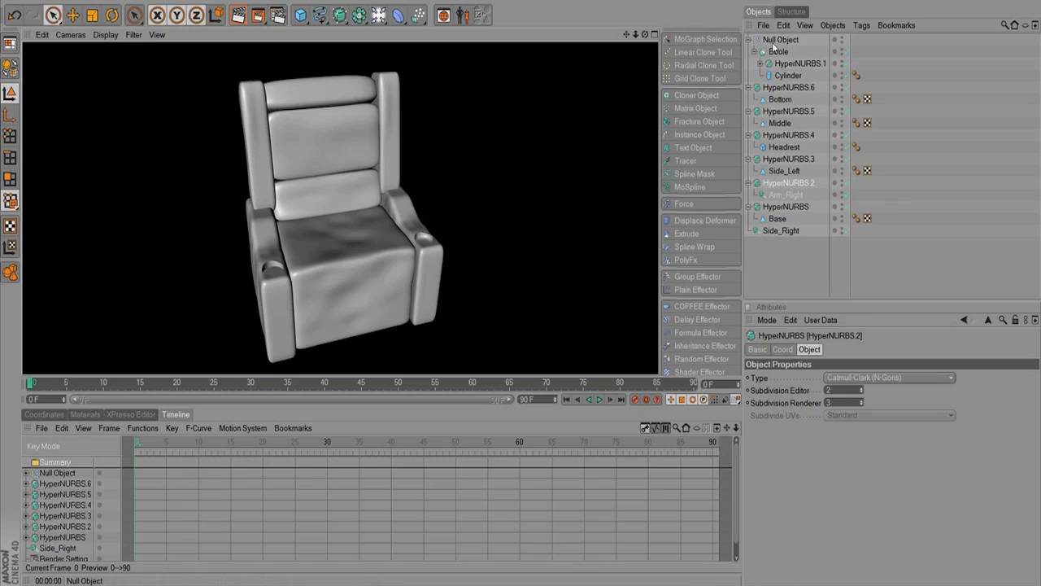
left_click(248, 122)
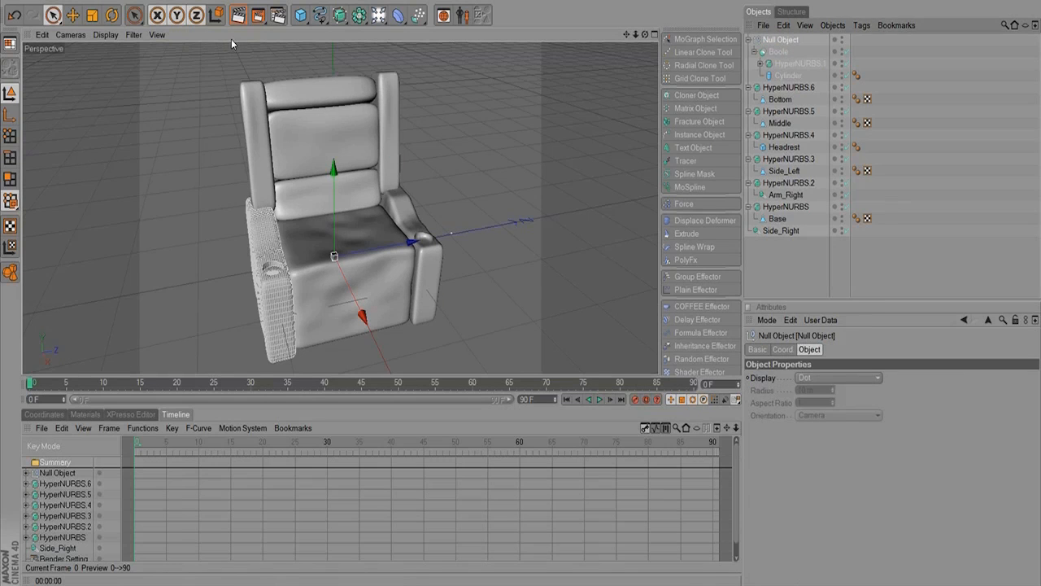
Add a Tube and move it in the top view onto the front end of the left armrest.
left_click(301, 15)
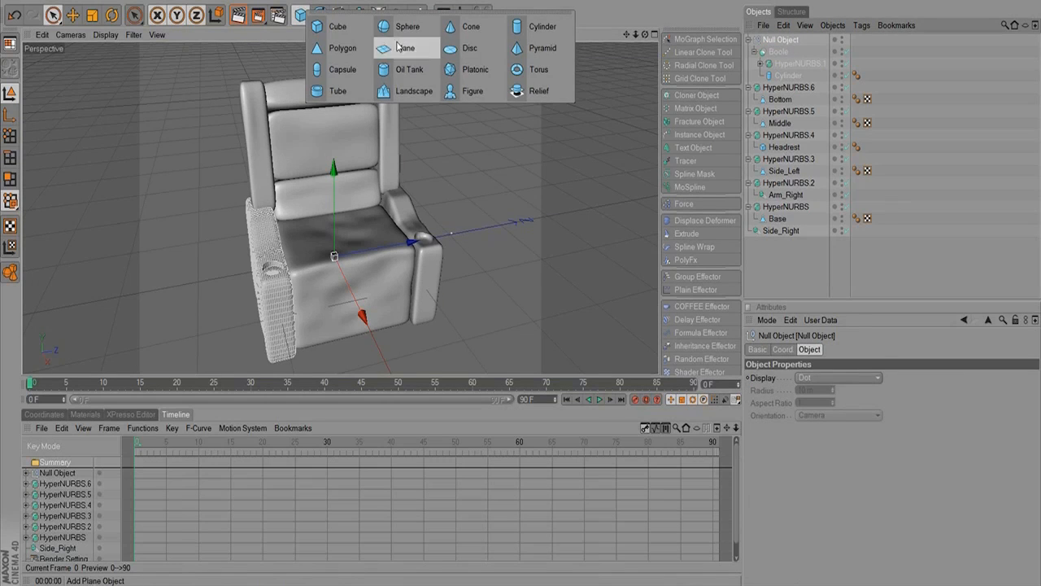
left_click(338, 90)
middle_click(362, 155)
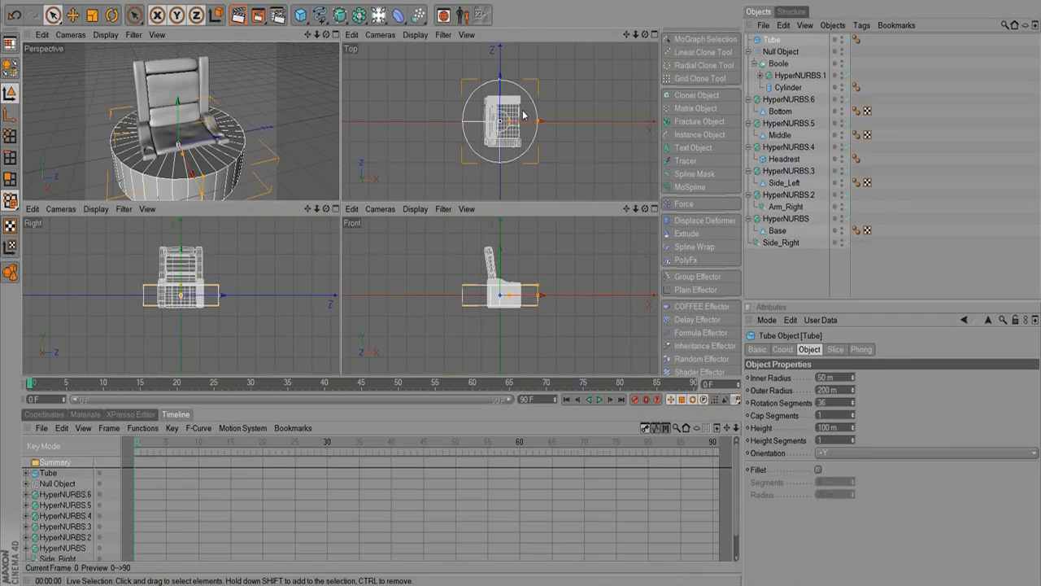
mouse_move(508, 122)
left_mouse_down()
mouse_move(520, 128)
mouse_move(508, 122)
left_mouse_up()
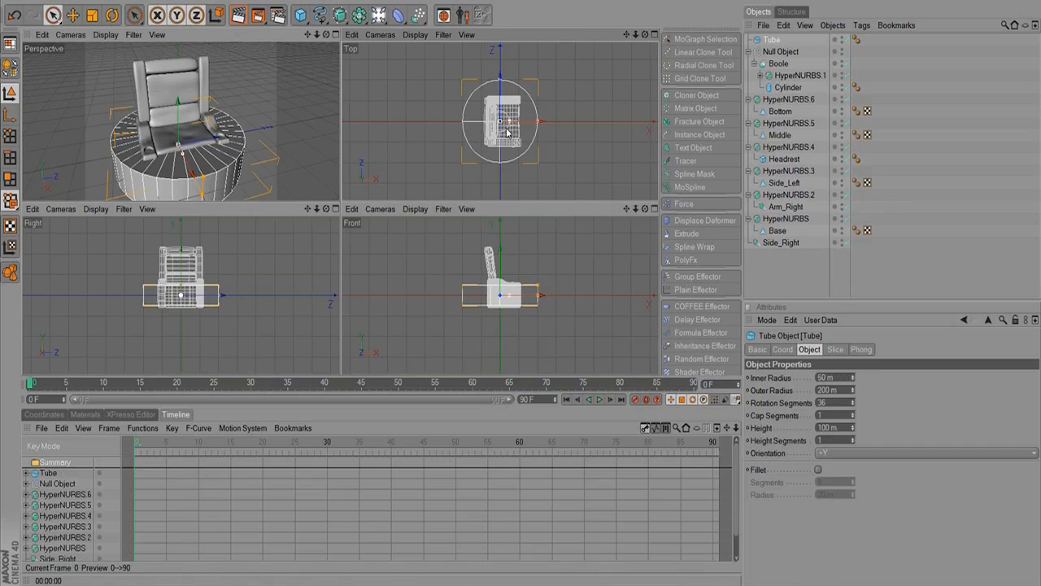
left_click(654, 35)
left_click_drag(429, 210, 461, 210)
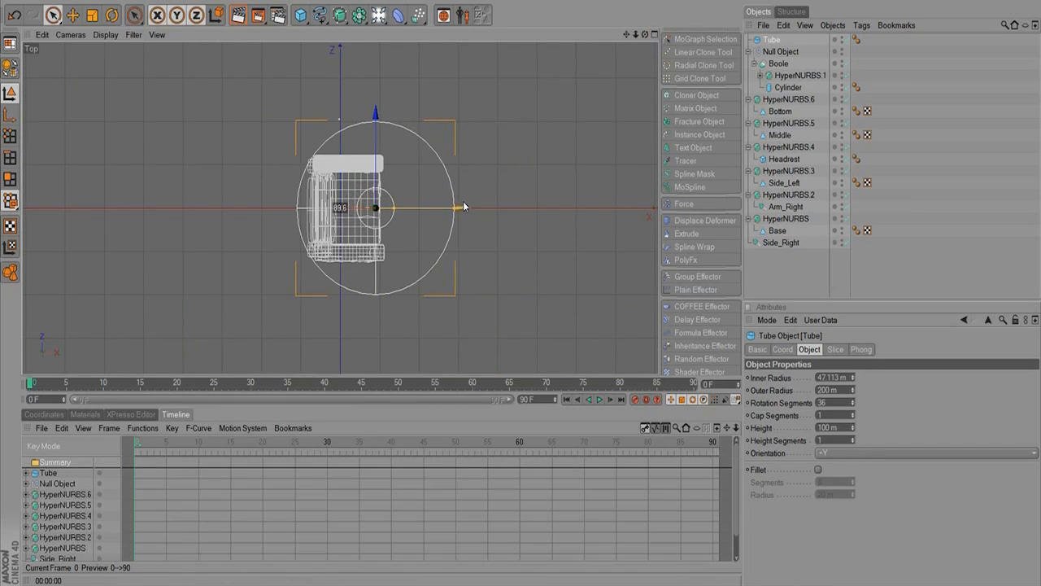
left_click_drag(376, 187, 376, 230)
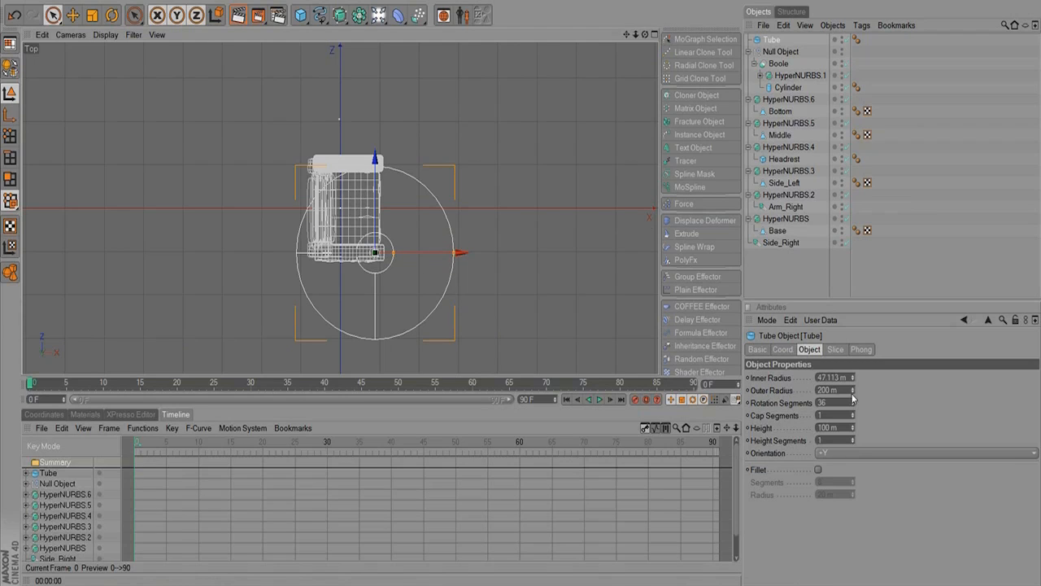
Shrink the Tube to an inner and outer radius of 14 m and centre it around the left armrest's recess.
left_click(833, 390)
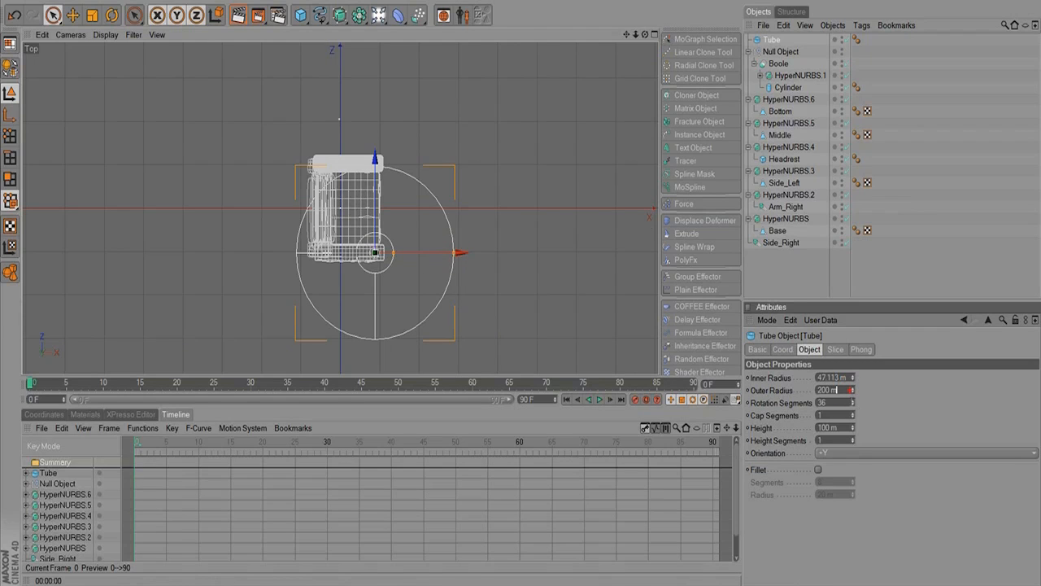
left_click_drag(853, 391, 840, 501)
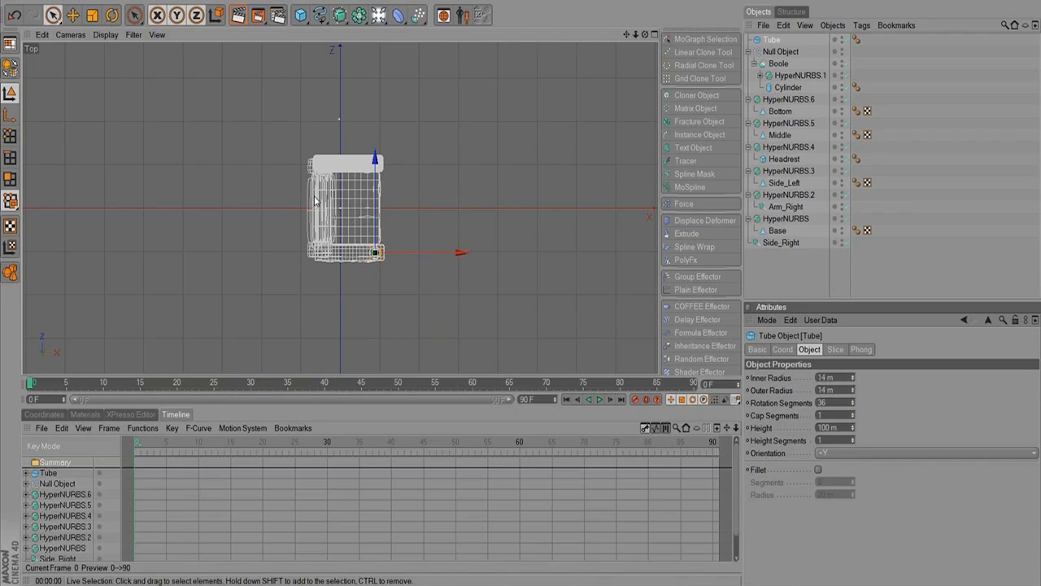
right_click_drag(464, 224, 745, 244, "alt")
right_click_drag(339, 305, 771, 260, "alt")
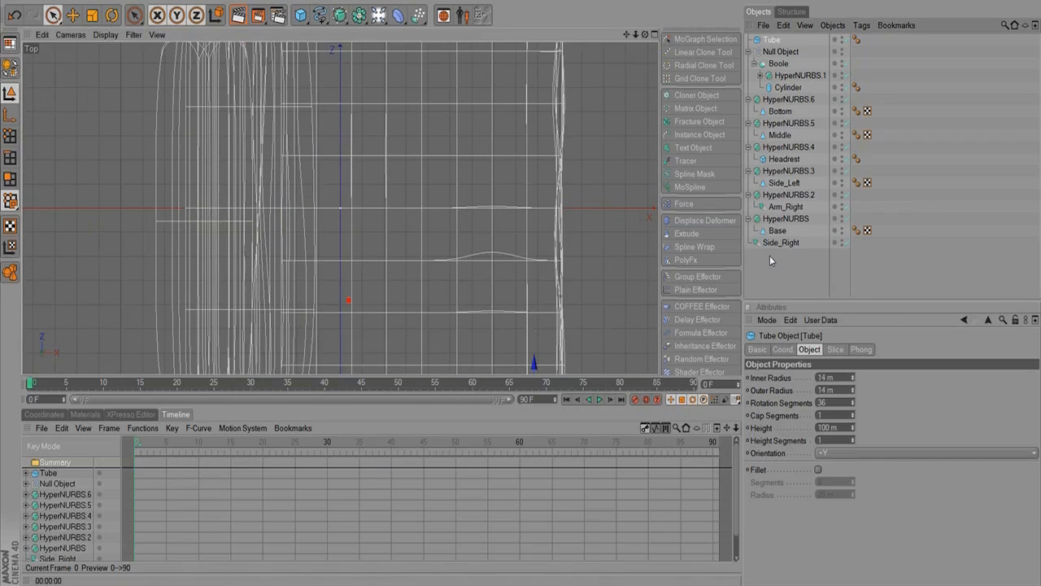
middle_click_drag(433, 345, 248, 107, "alt")
right_click_drag(246, 249, 416, 217, "alt")
left_click_drag(423, 207, 419, 206)
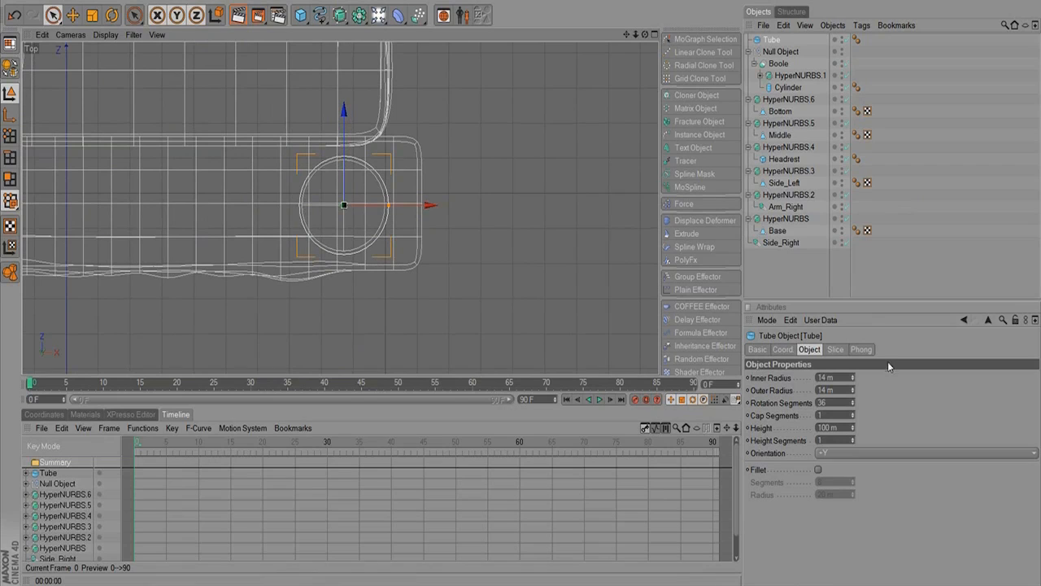
Set the Tube's outer radius to 17 m, its inner radius to 13 m and its height to 9 m.
left_click_drag(852, 391, 854, 378)
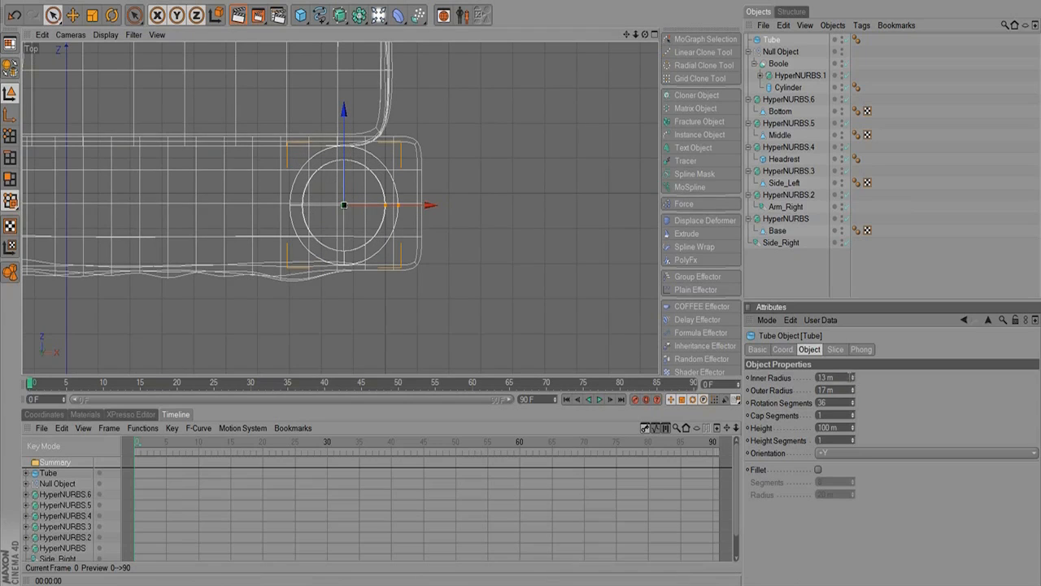
left_click(654, 35)
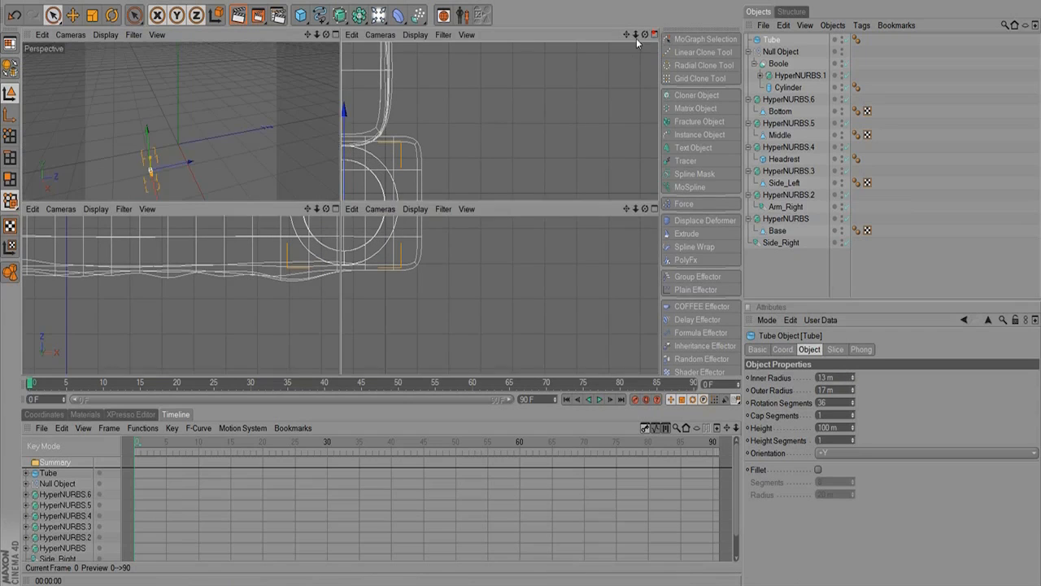
left_click(335, 34)
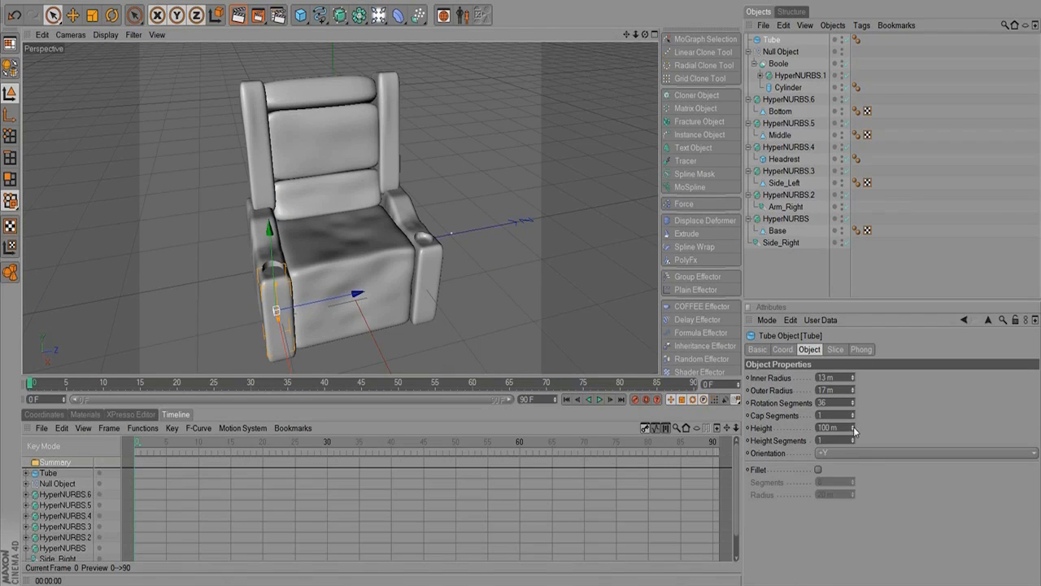
left_click_drag(853, 431, 843, 461)
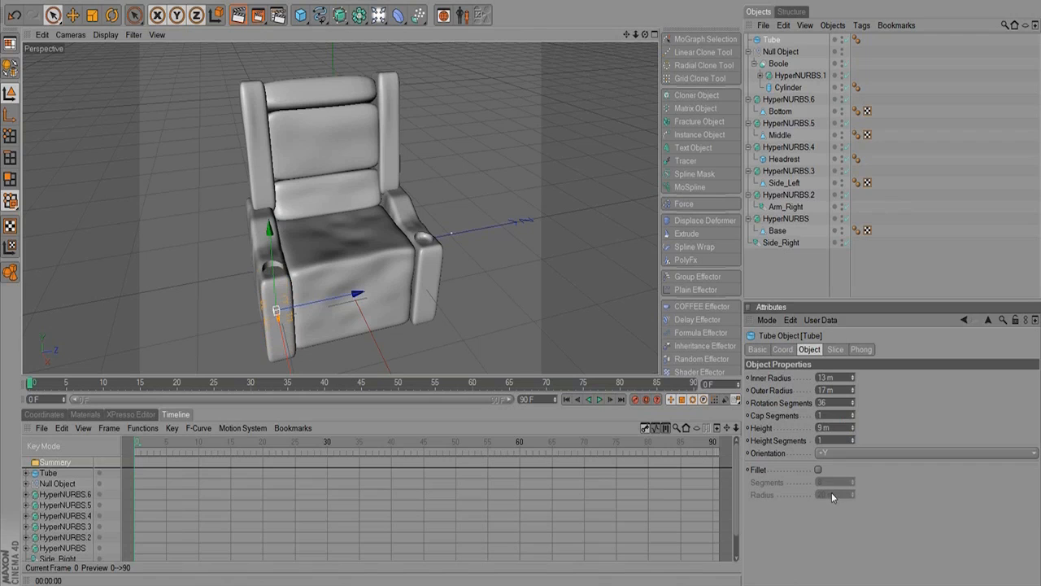
Raise the Tube along its vertical axis until it sits around the rim of the left armrest's recess.
left_click_drag(273, 259, 274, 211)
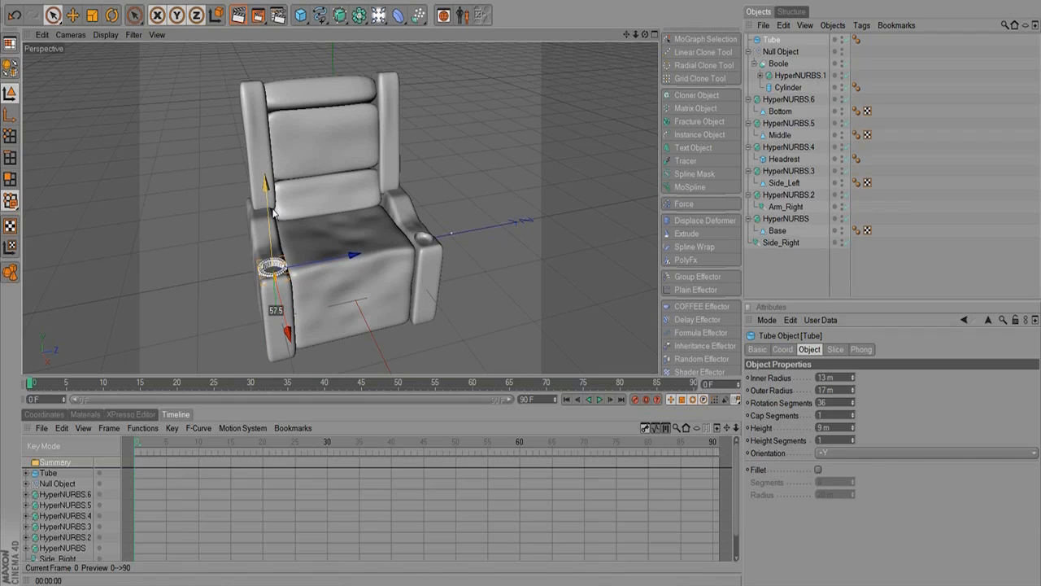
left_click_drag(273, 209, 272, 212)
left_click_drag(439, 275, 228, 290, "alt")
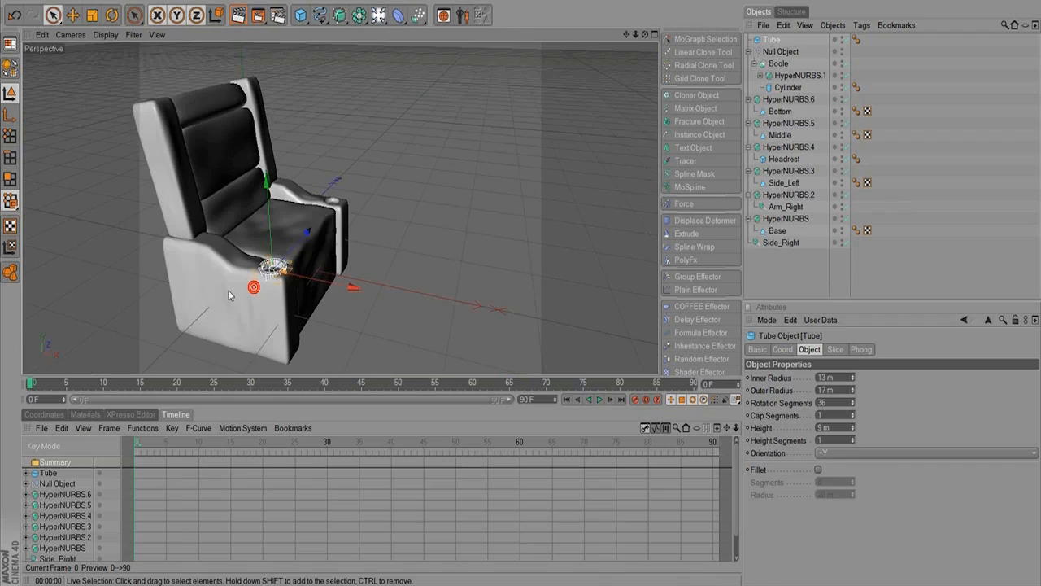
right_click_drag(262, 281, 554, 216, "alt")
middle_click_drag(269, 265, 390, 212, "alt")
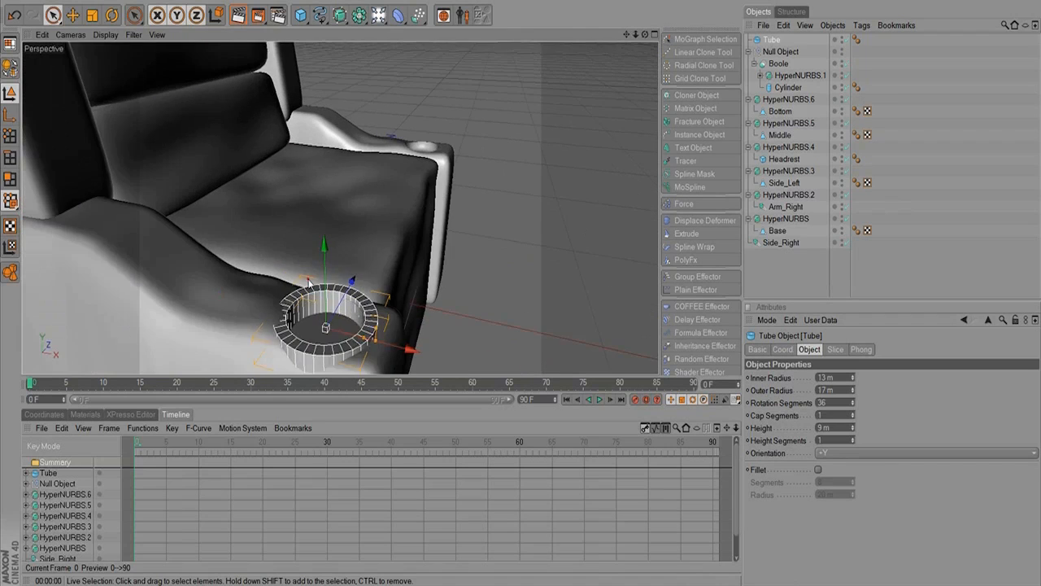
left_click_drag(308, 281, 374, 246, "alt")
left_click_drag(390, 181, 395, 182)
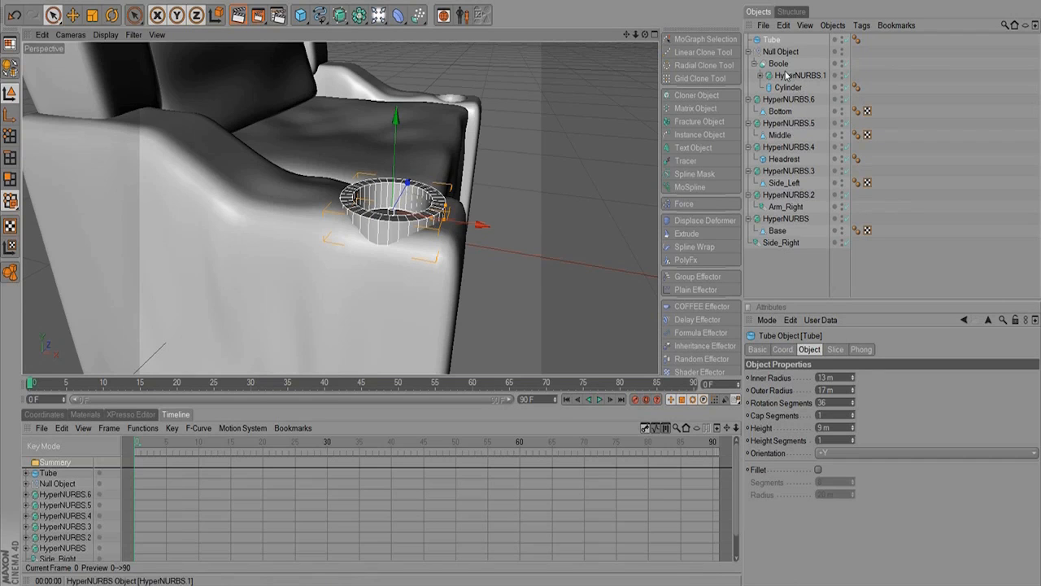
Try to select the points of Arm_Left around the recess where the Tube sits.
left_click(760, 75)
left_click(794, 87)
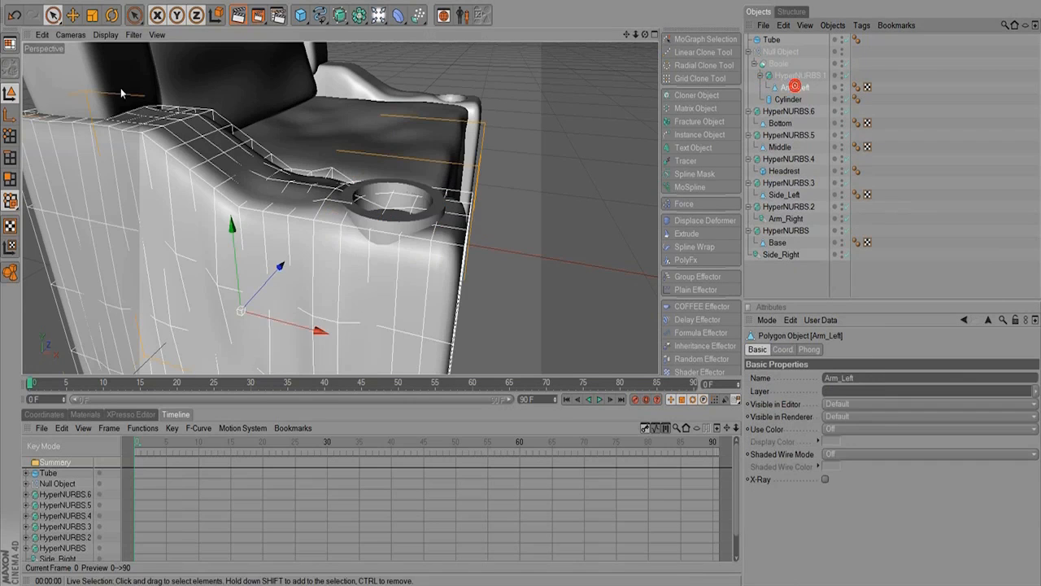
left_click(53, 15)
left_click(10, 134)
mouse_move(379, 206)
left_mouse_down()
mouse_move(366, 208)
mouse_move(385, 173)
left_mouse_up()
left_click(370, 241)
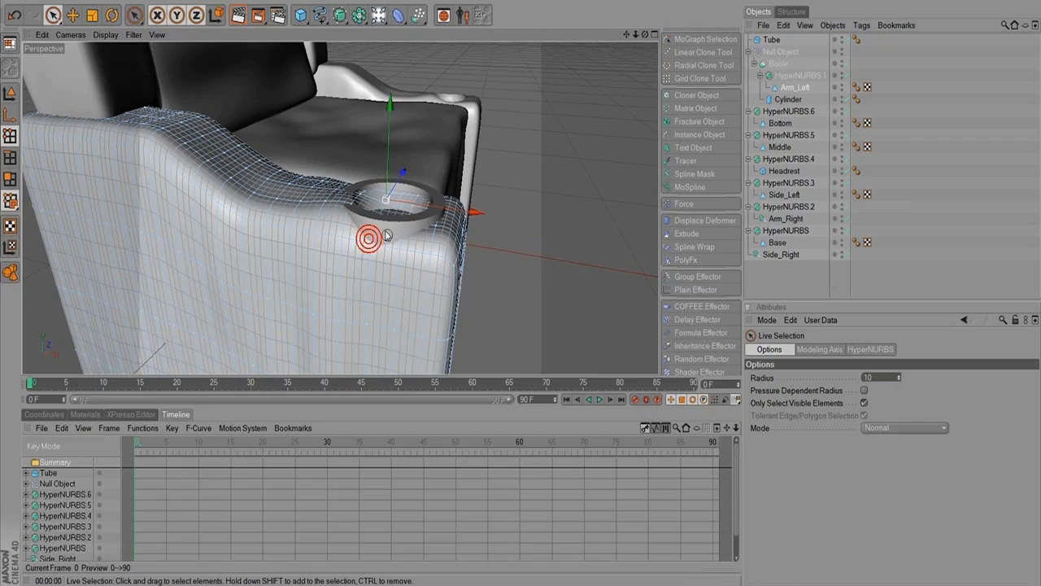
left_click(373, 212)
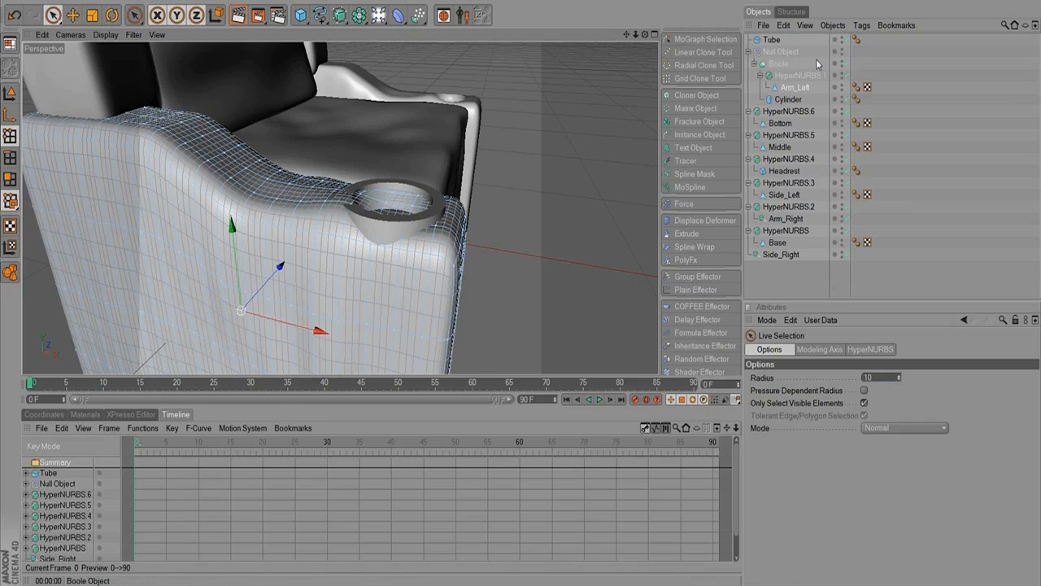
Hide the Tube temporarily, inspect Arm_Left's points around the recess from several angles, and show the Tube again.
left_click(842, 39)
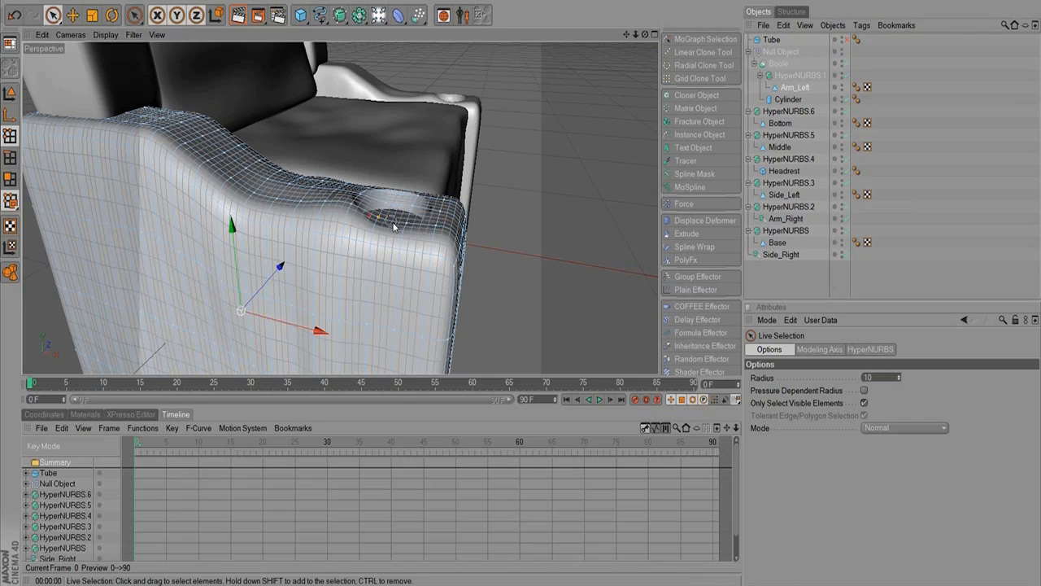
left_click(394, 218)
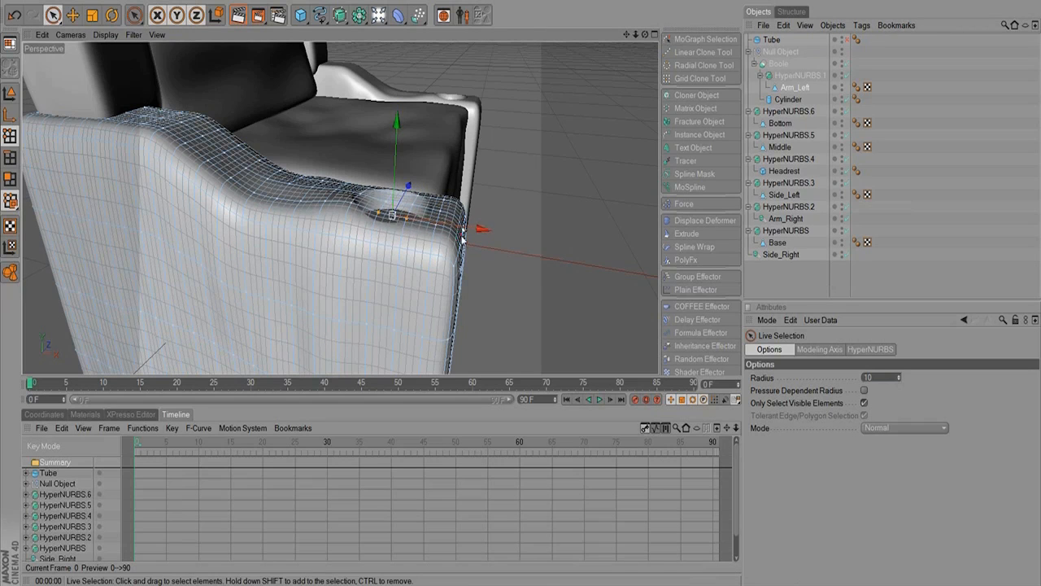
left_click_drag(391, 186, 332, 192, "alt")
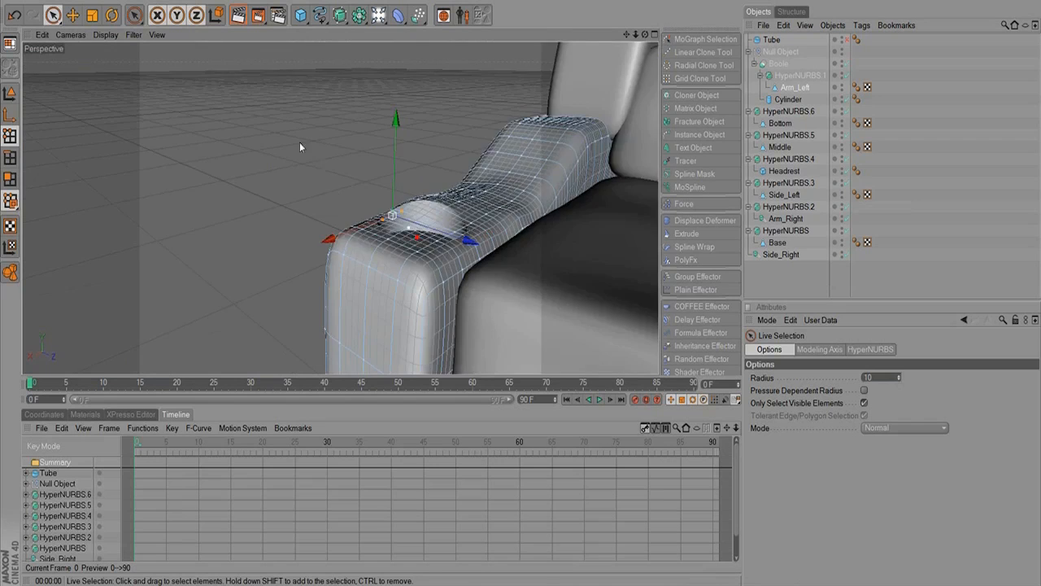
left_click_drag(300, 147, 434, 178, "alt")
left_click_drag(346, 213, 632, 167, "alt")
left_click_drag(467, 205, 244, 269, "alt")
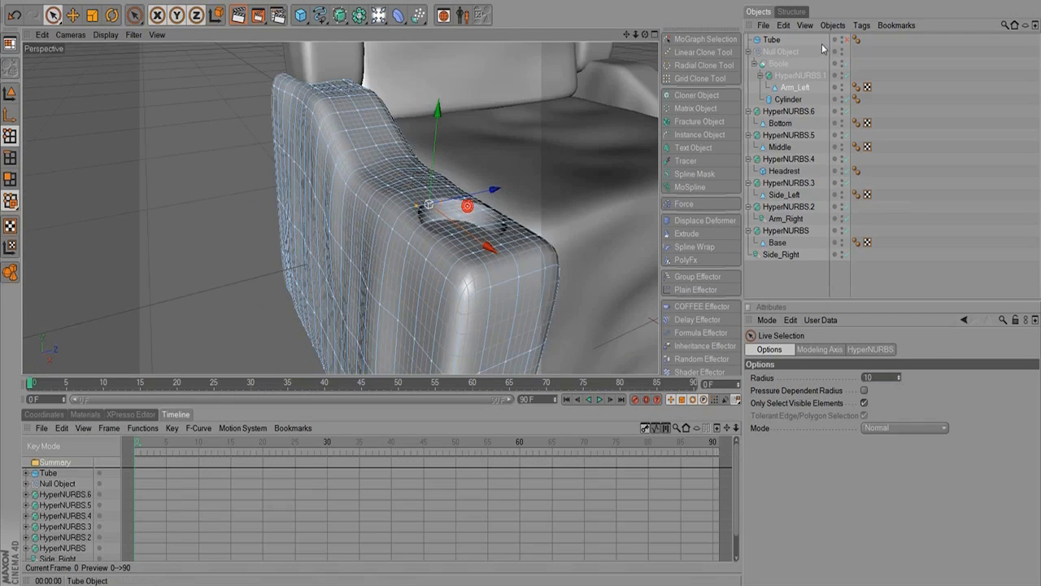
left_click(846, 40)
Set the Tube's outer radius to 15 m and inner radius to 12 m, and lower it slightly into the armrest.
left_click_drag(331, 197, 272, 203, "alt")
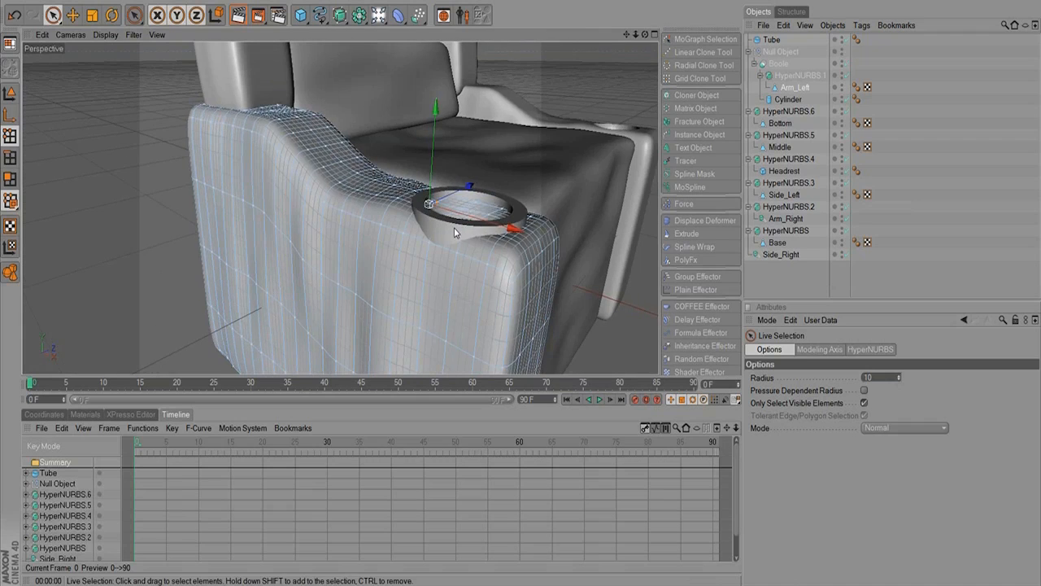
left_click(771, 40)
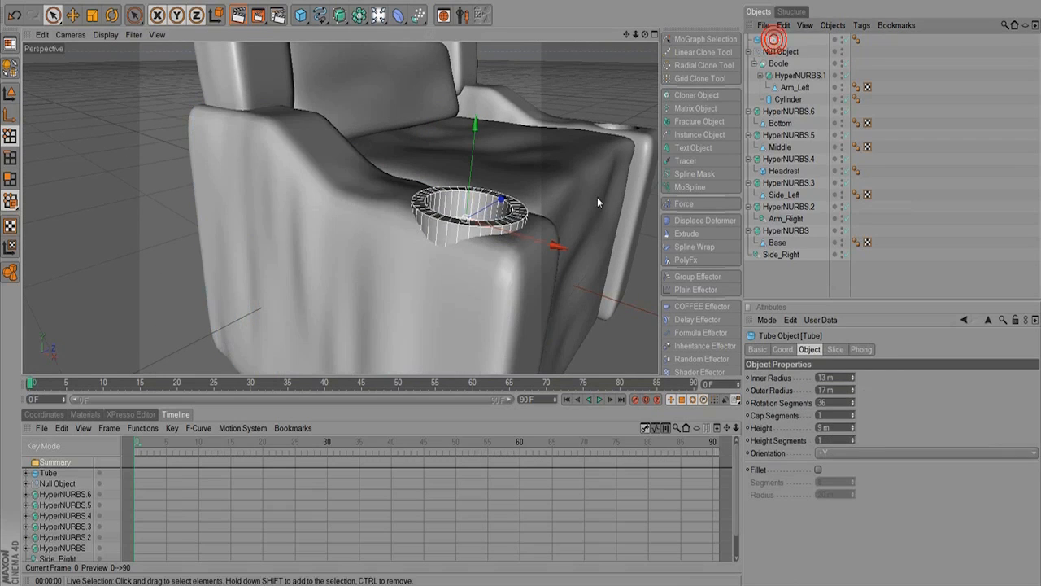
left_click_drag(853, 393, 854, 398)
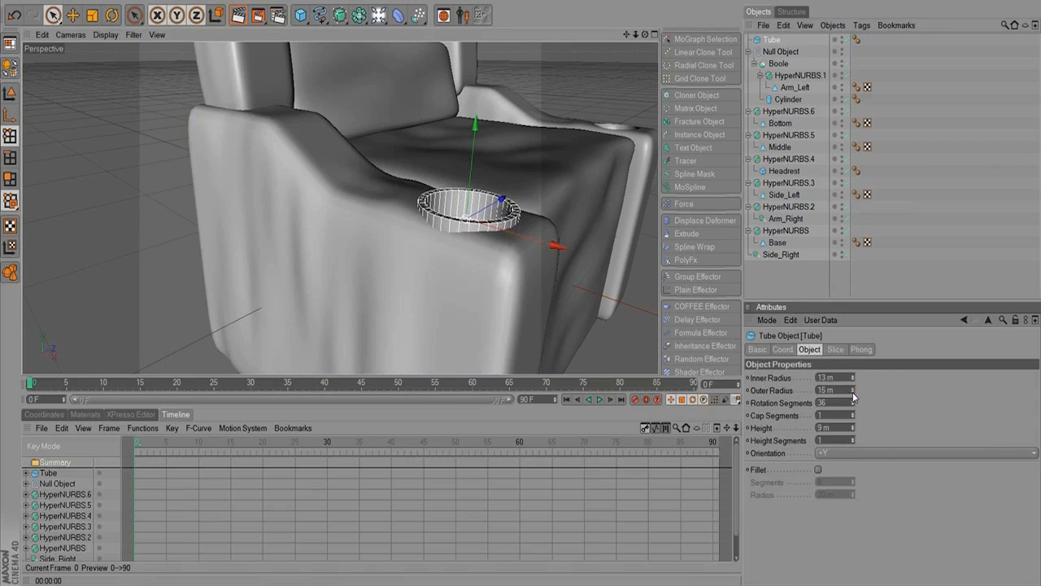
left_click(852, 380)
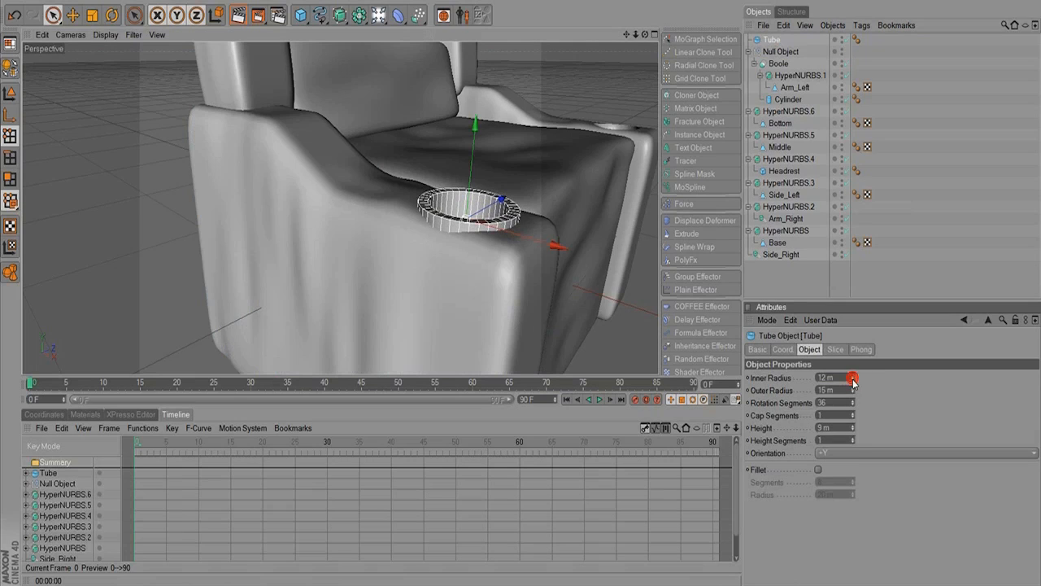
left_click_drag(473, 169, 474, 174)
Enable a fillet with 4 segments on the Tube and place the Tube inside the Null Object.
left_click(818, 469)
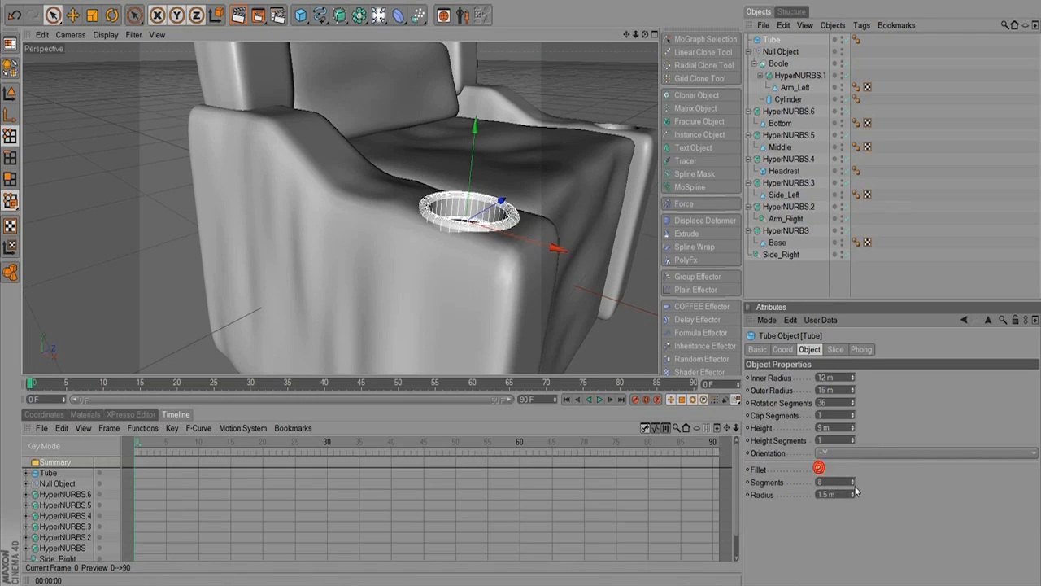
left_click_drag(851, 486, 854, 491)
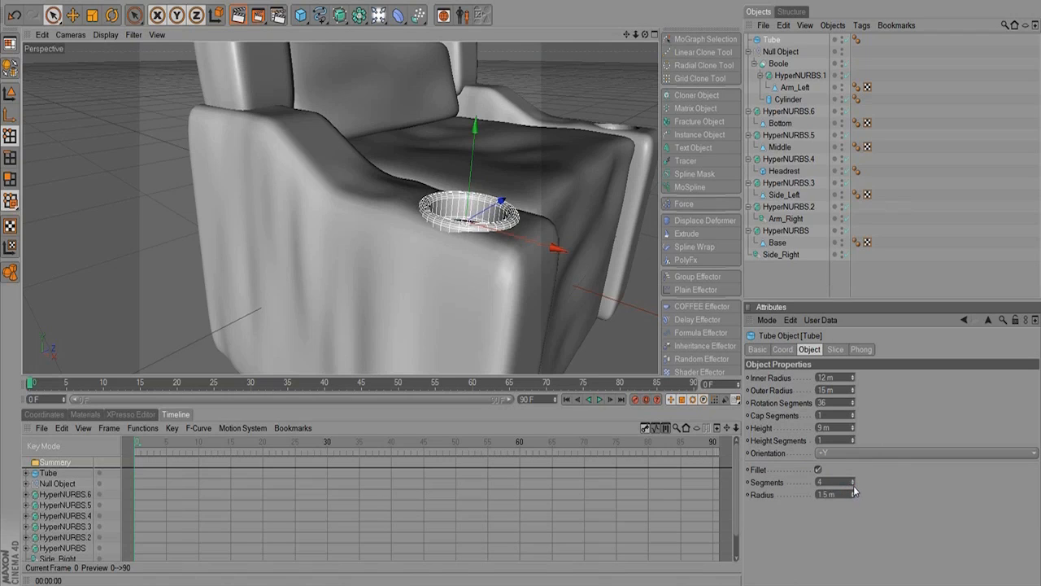
left_click(774, 39)
left_click_drag(774, 39, 778, 52)
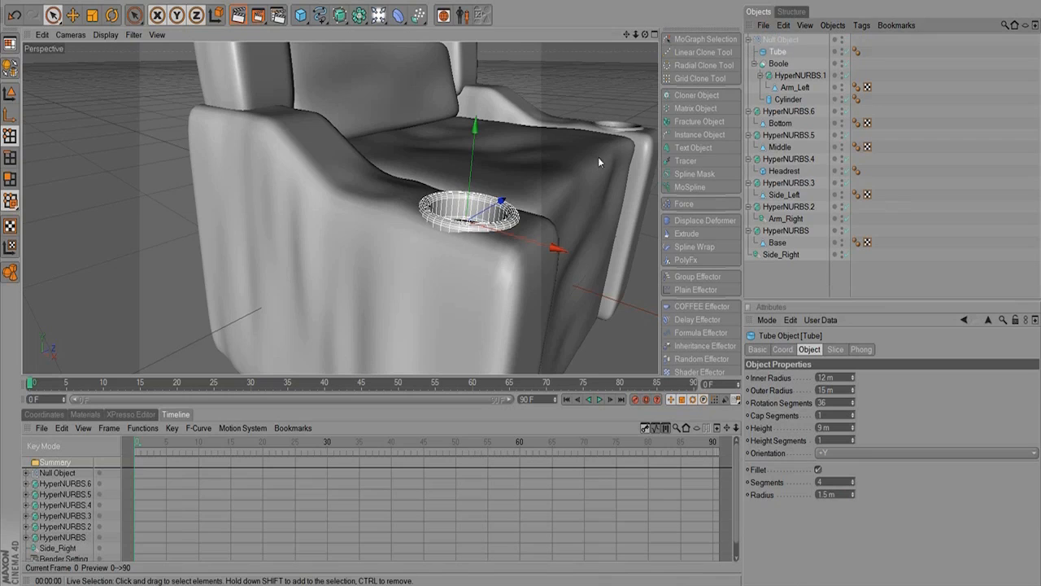
left_click_drag(597, 158, 348, 257, "alt")
right_click_drag(443, 239, 93, 247, "alt")
middle_click_drag(420, 170, 308, 250, "alt")
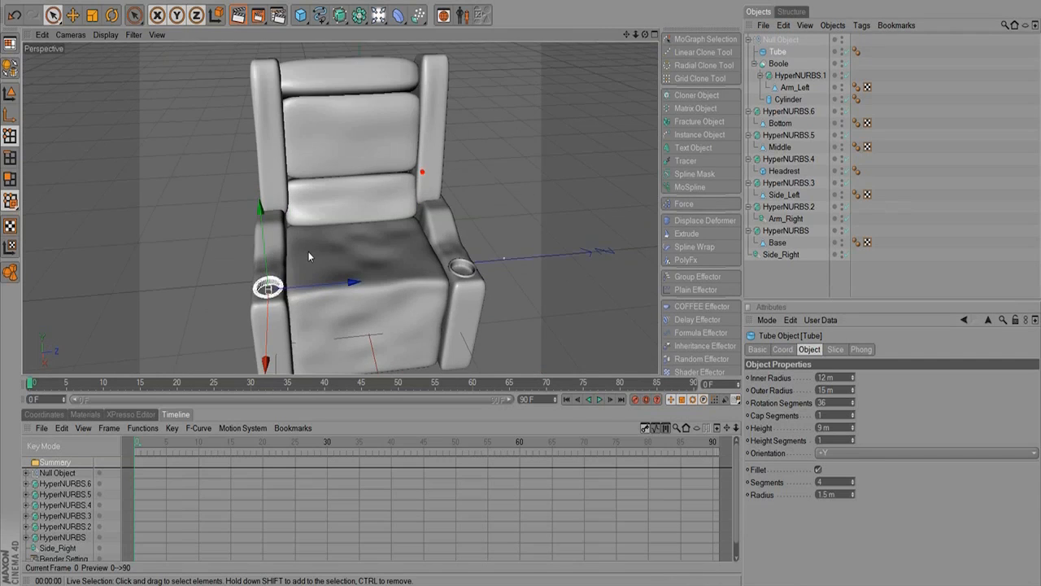
left_click_drag(308, 257, 350, 263, "alt")
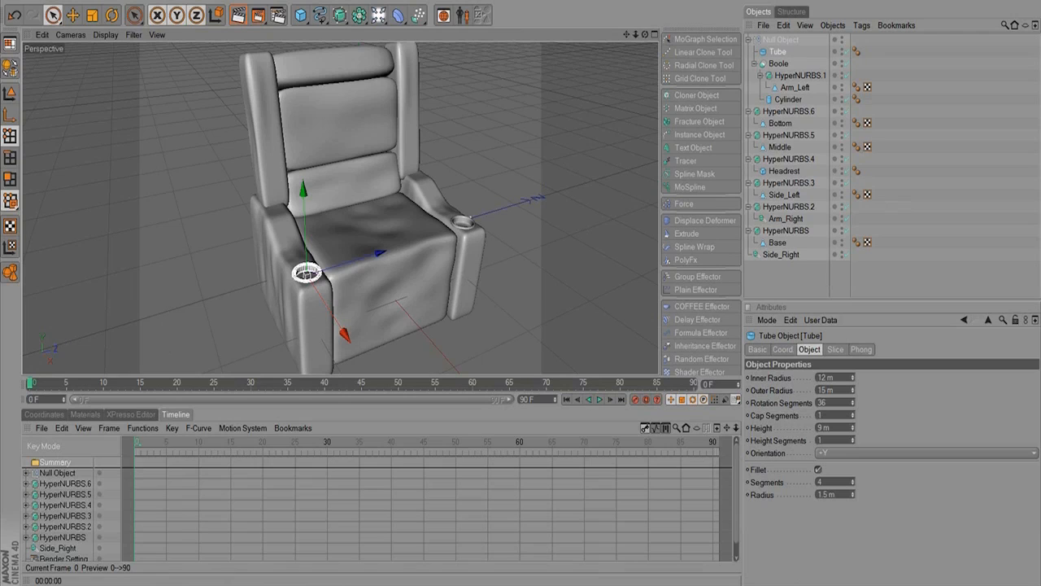
Create a new material and set its colour to brown, RGB 109, 87, 55.
left_click(84, 414)
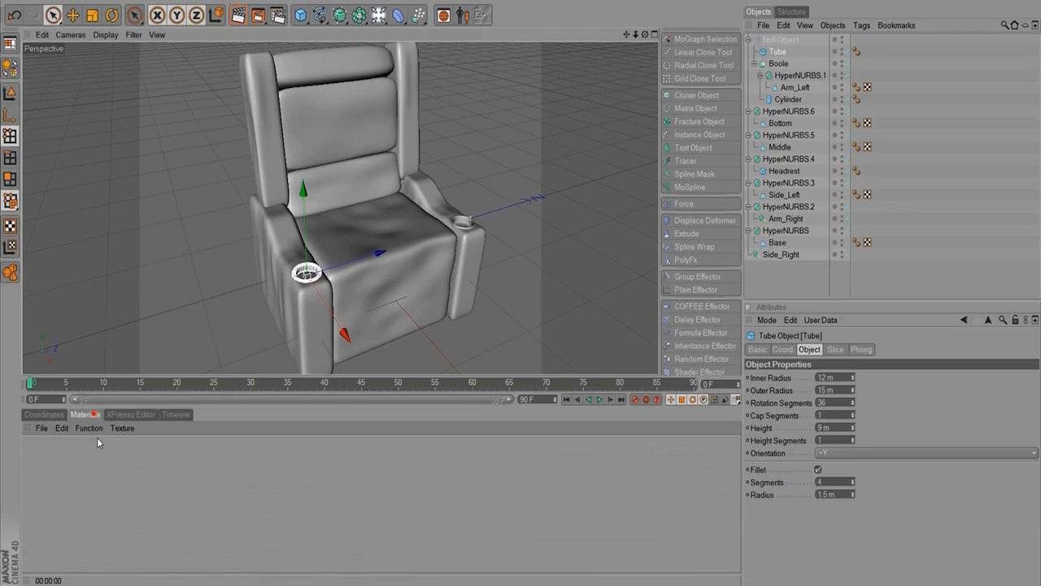
left_click(41, 428)
left_click(69, 254)
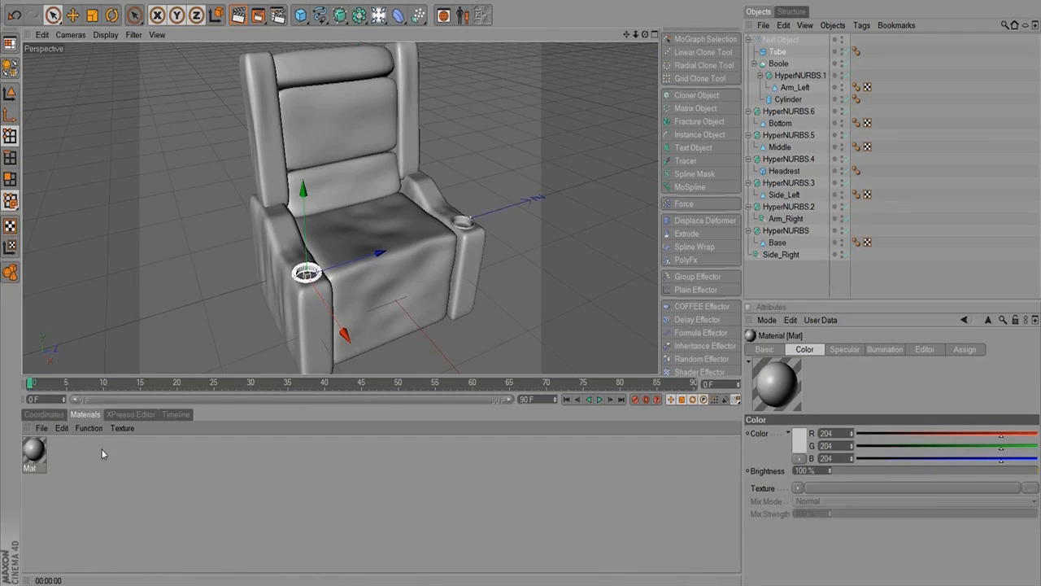
double_click(37, 454)
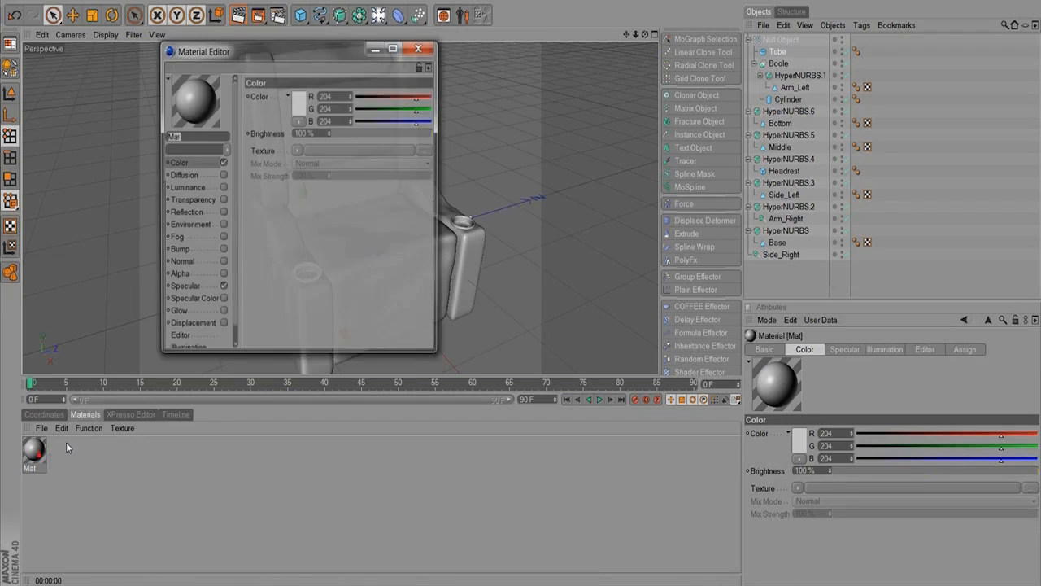
left_click(301, 106)
mouse_move(294, 57)
left_mouse_down()
mouse_move(285, 58)
mouse_move(281, 97)
mouse_move(263, 96)
mouse_move(283, 106)
left_mouse_up()
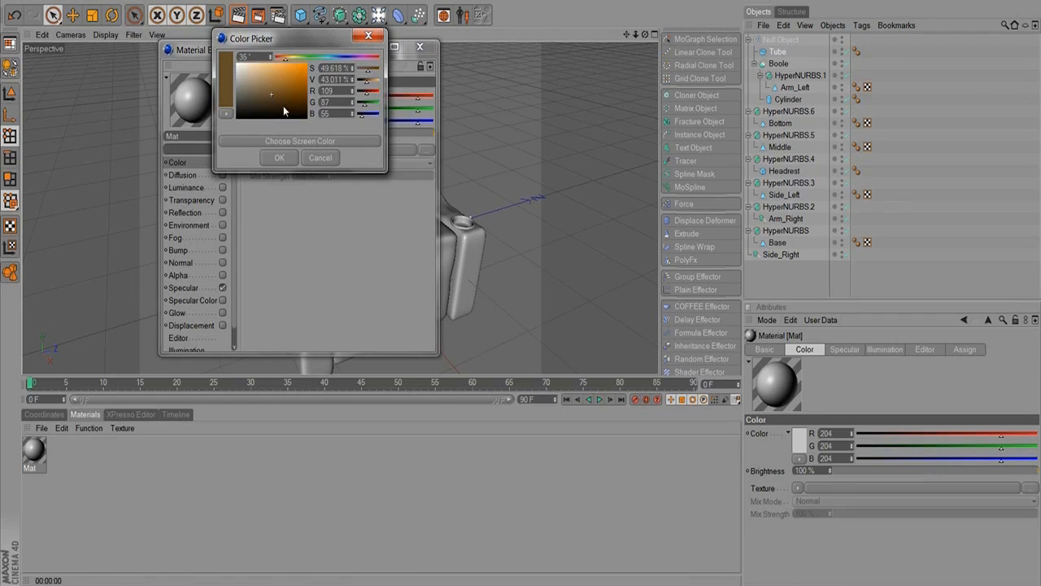
left_click(278, 158)
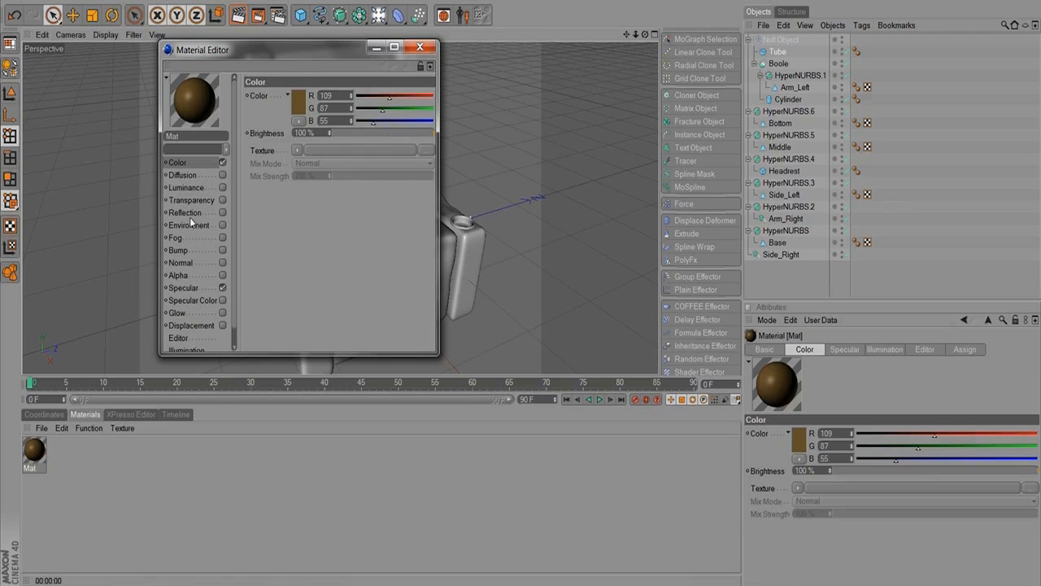
Set the material's specular width to 36 % and specular height to 100 %.
left_click(187, 287)
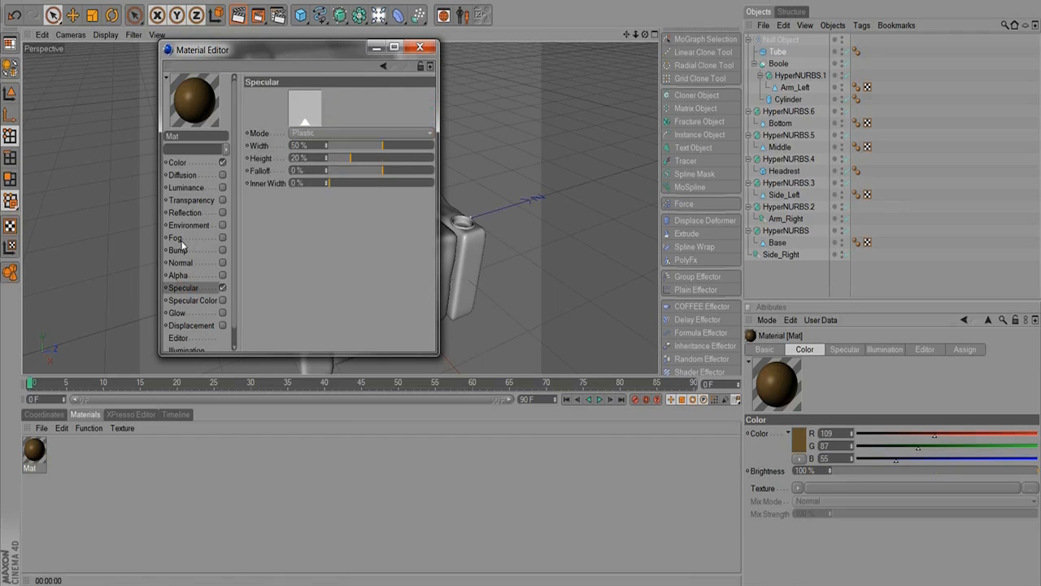
left_click(186, 249)
left_click(195, 288)
left_click_drag(395, 165, 375, 154)
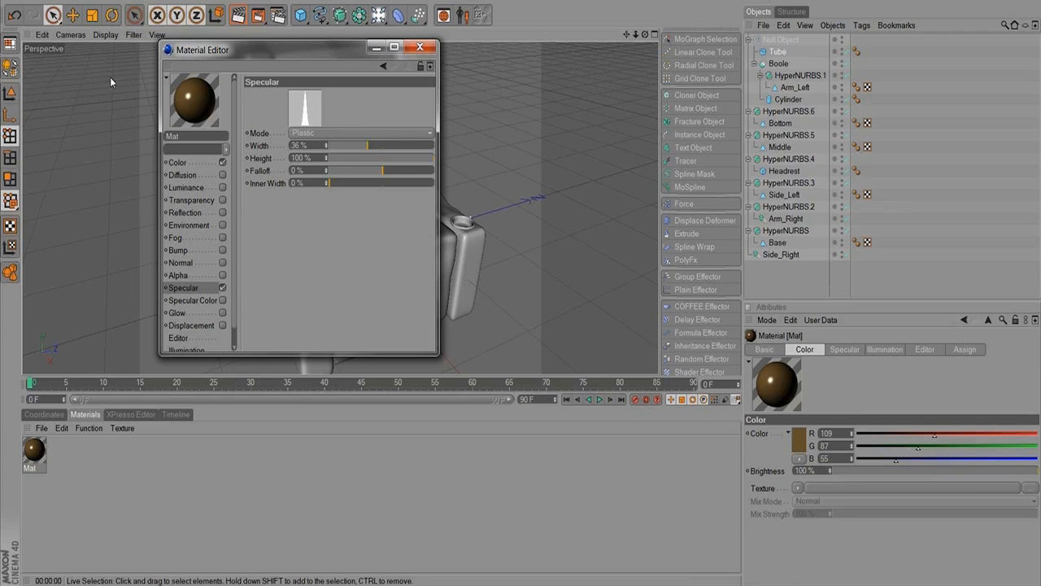
Enable the material's Bump channel and load a Noise shader as its texture.
left_click(188, 250)
left_click(223, 249)
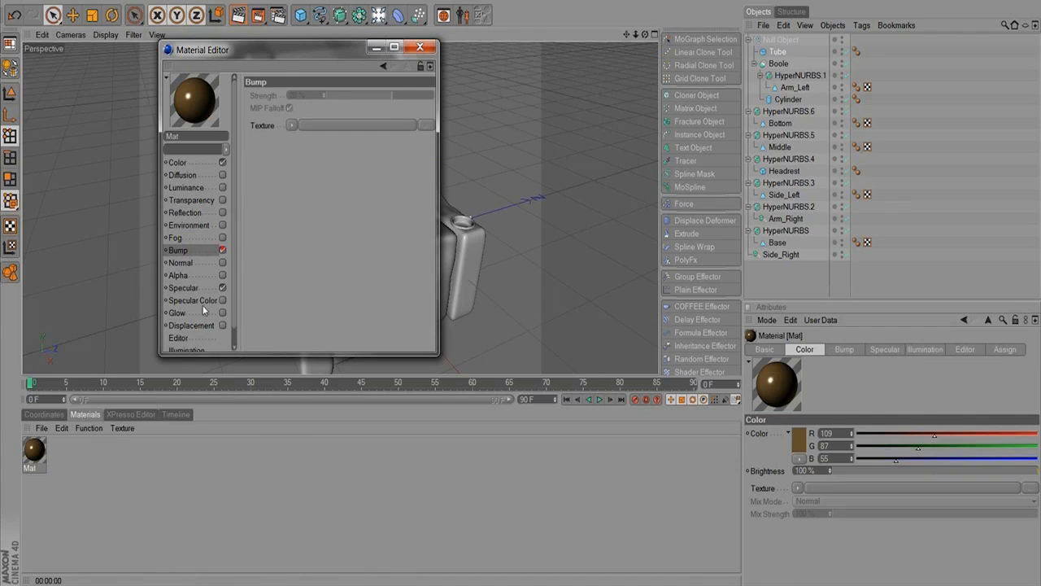
left_click(291, 124)
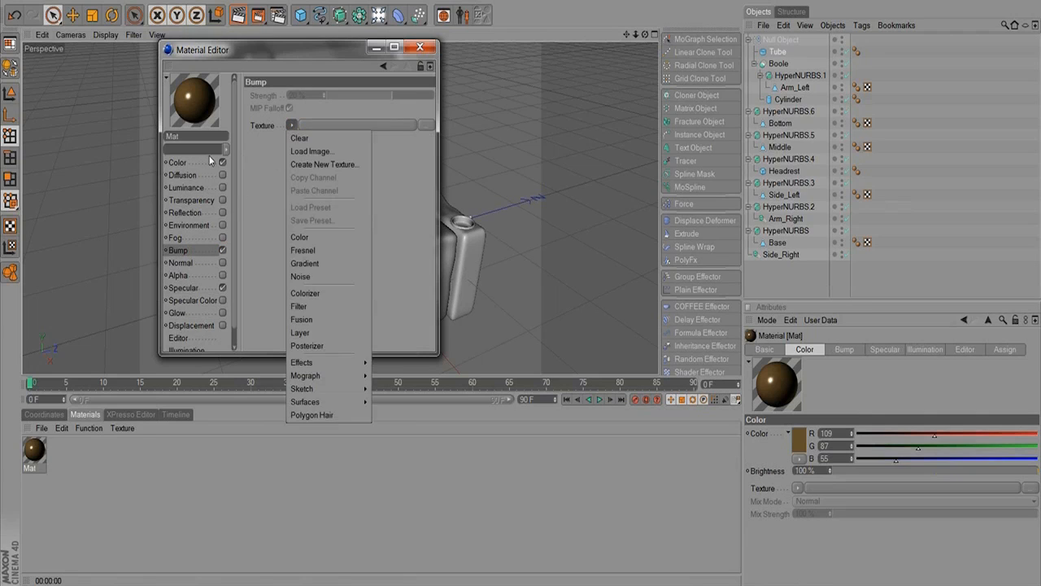
left_click(339, 276)
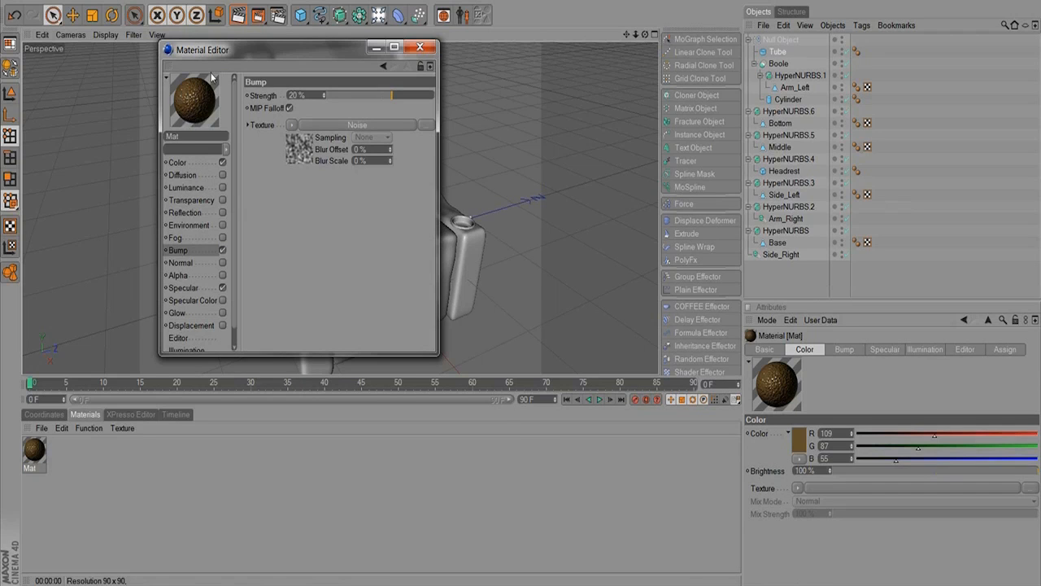
Change the Bump channel's Noise shader to Wavy Turbulence and set its global scale to 500 %.
left_click_drag(199, 57, 225, 96)
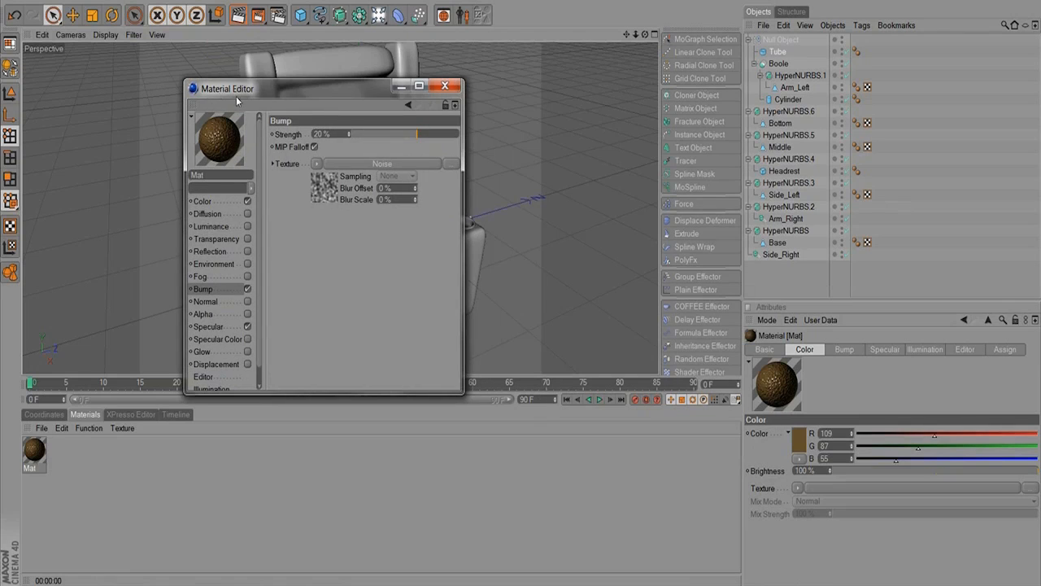
left_click(348, 164)
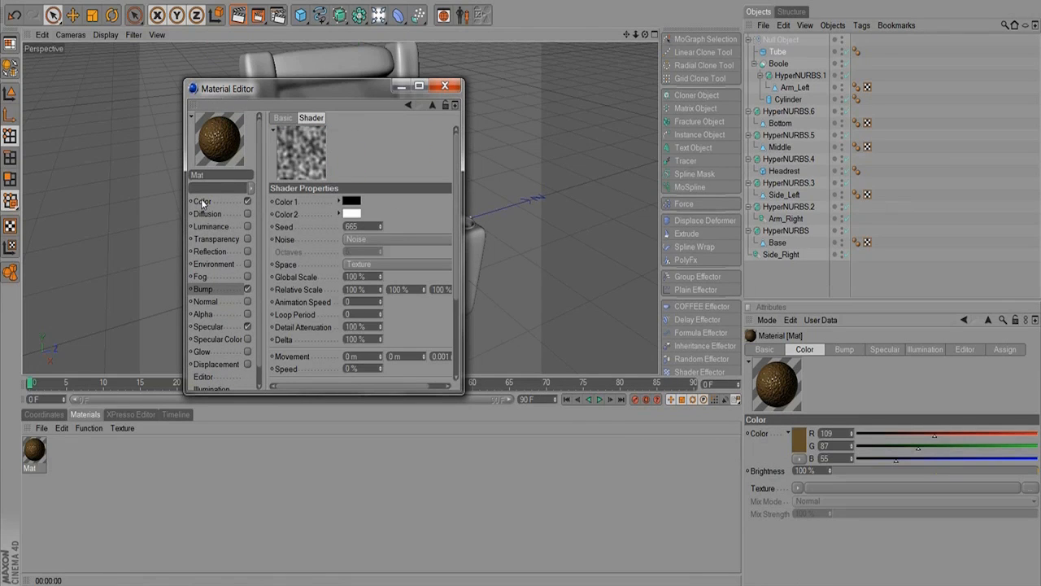
left_click(361, 241)
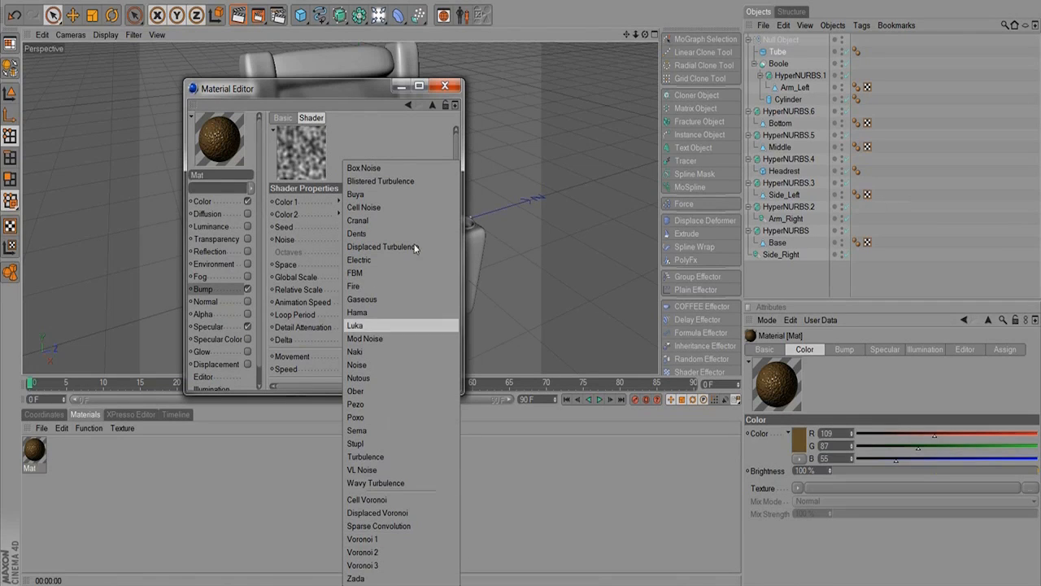
left_click(399, 483)
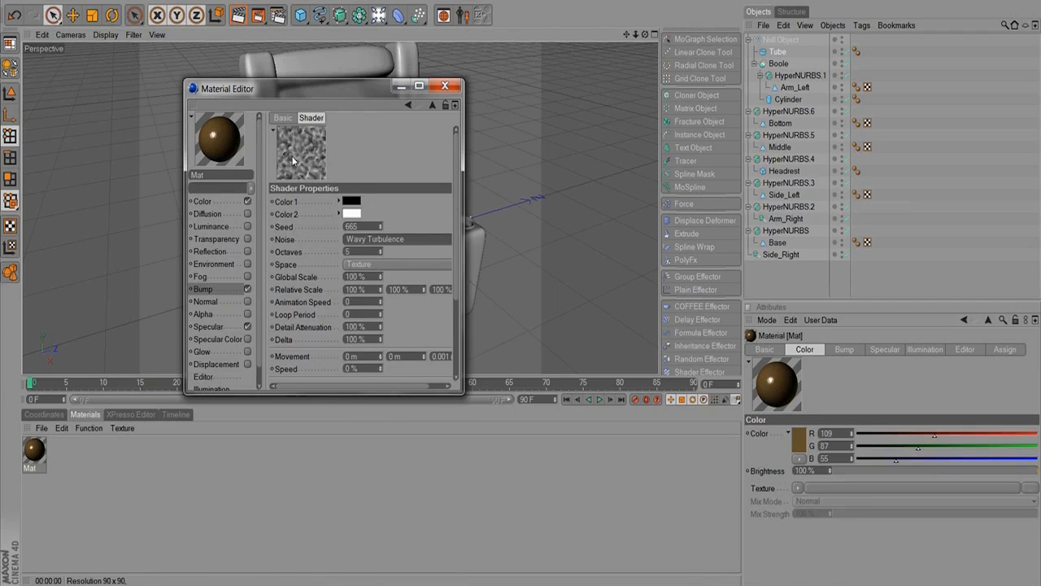
left_click(370, 277)
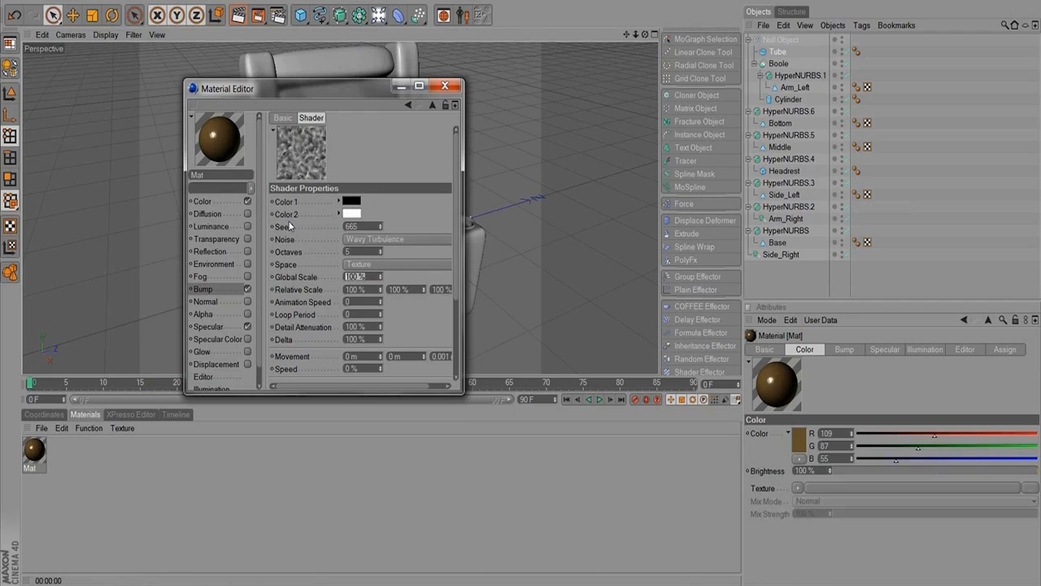
type("500")
key("Return")
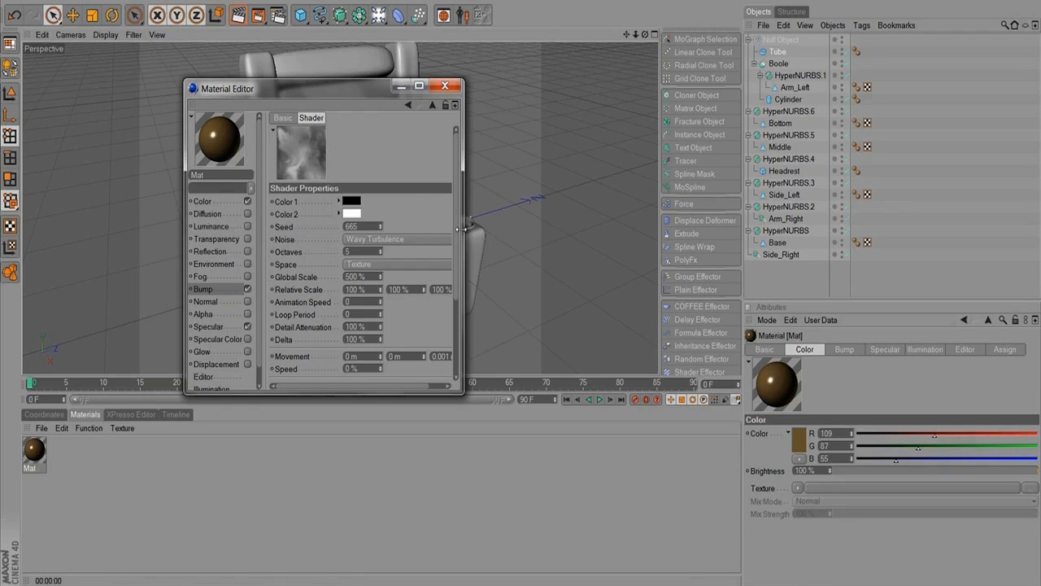
Enlarge the Material Editor window to fit the Noise shader's properties down to Contrast.
scroll(453, 274, "down", 3)
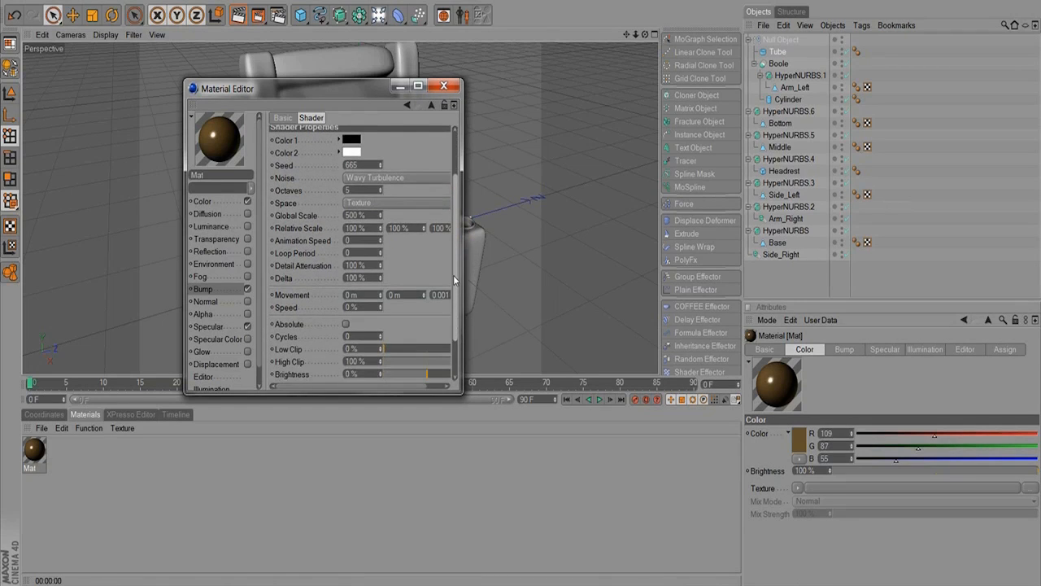
scroll(453, 275, "up", 3)
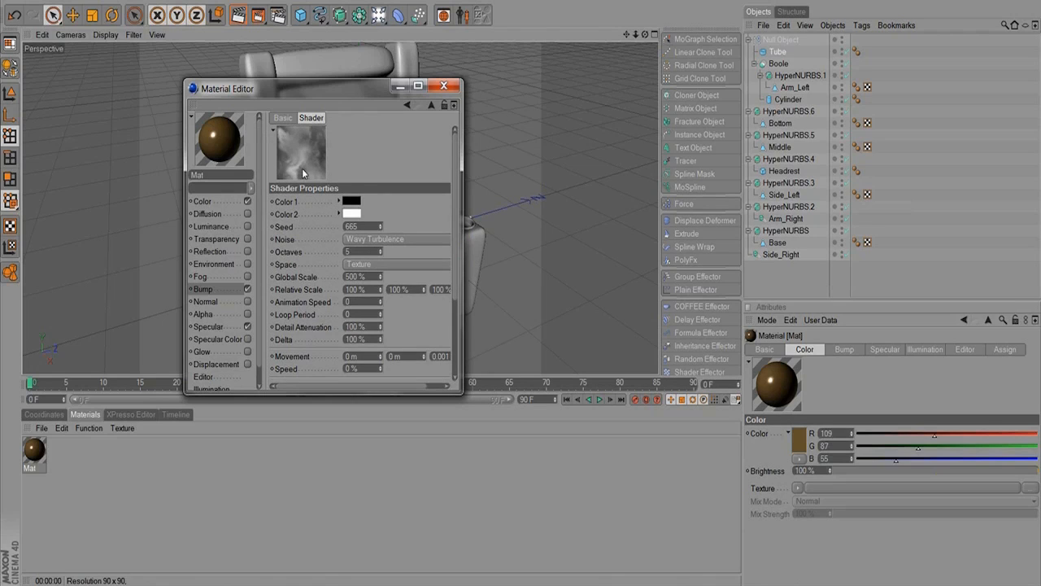
scroll(453, 304, "down", 5)
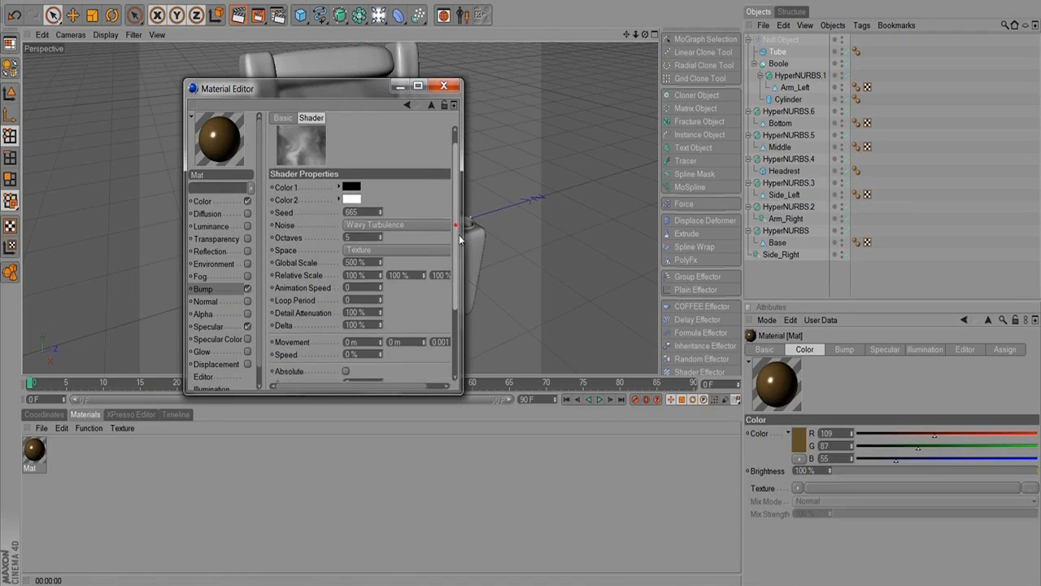
mouse_move(424, 335)
left_mouse_down()
mouse_move(440, 340)
mouse_move(466, 209)
left_mouse_up()
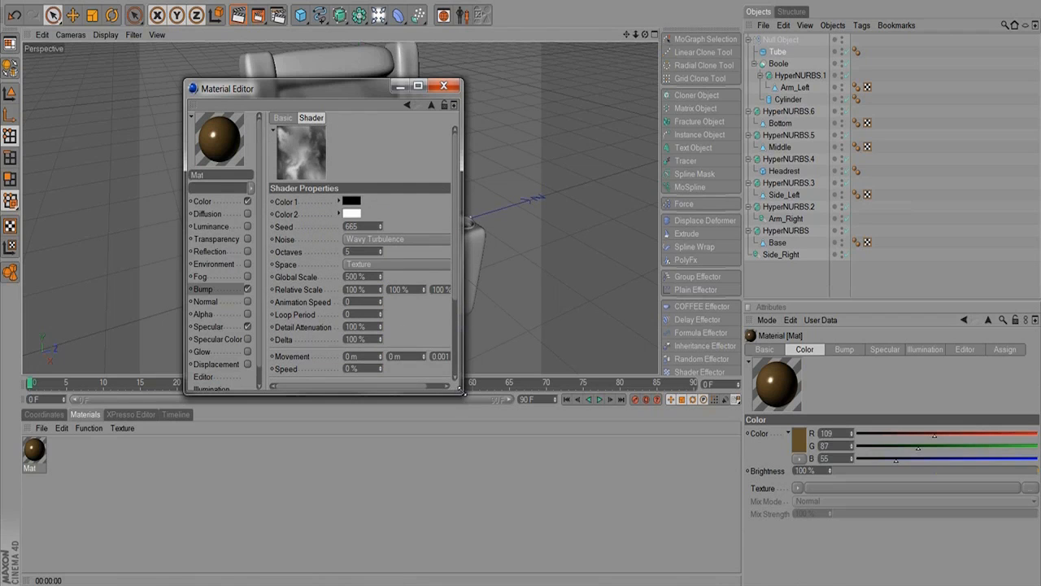
left_click_drag(462, 393, 623, 492)
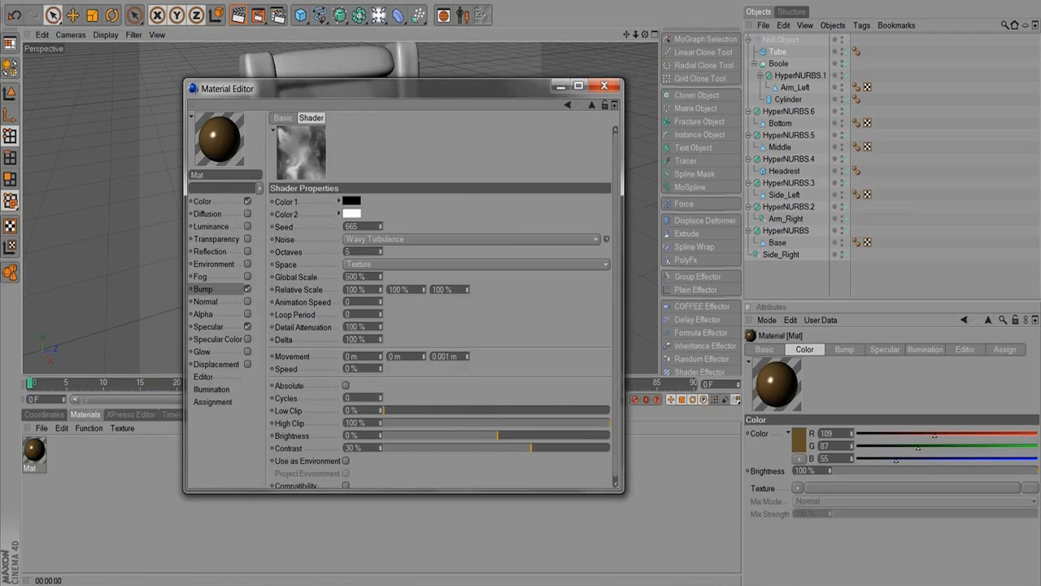
Enlarge the material's preview and switch its preview shape to Plane.
right_click(213, 147)
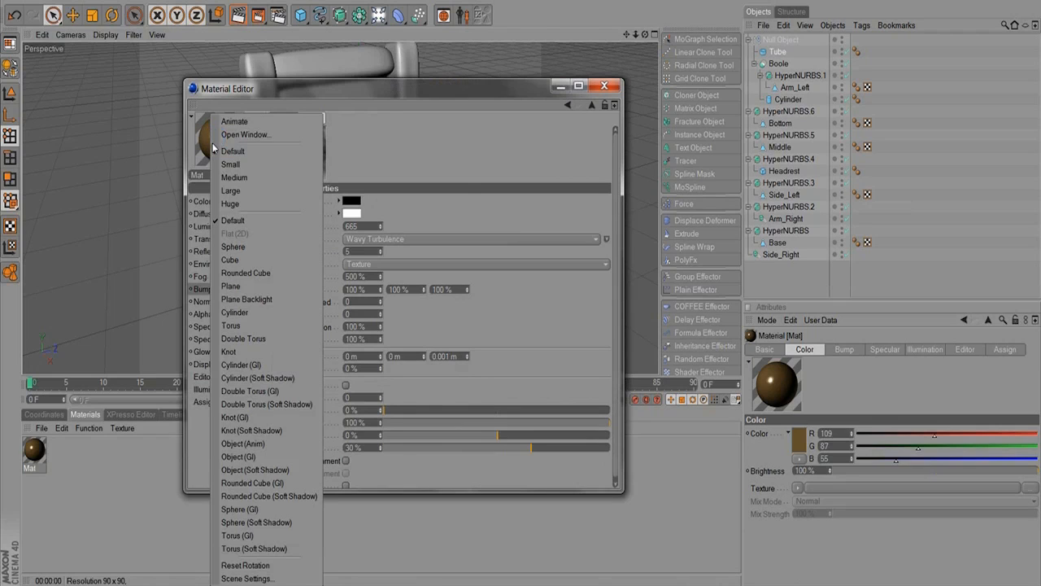
left_click(232, 203)
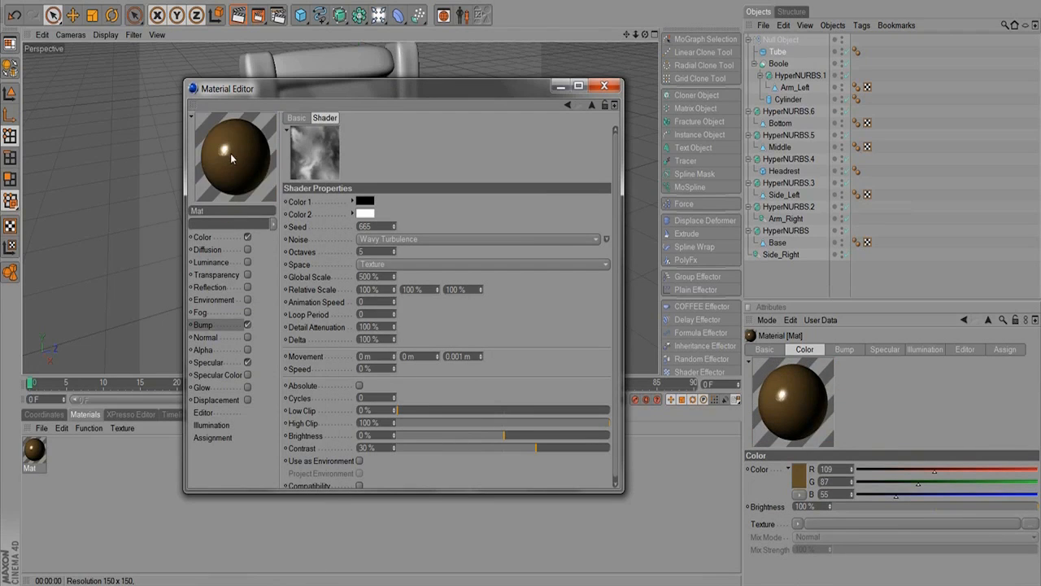
right_click(232, 157)
left_click(268, 260)
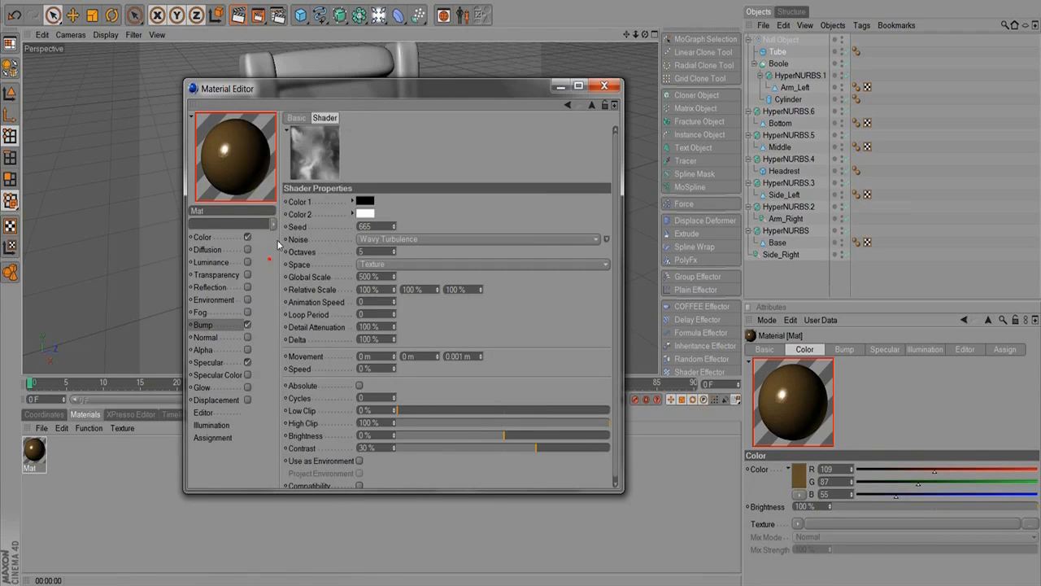
right_click(241, 149)
left_click(285, 285)
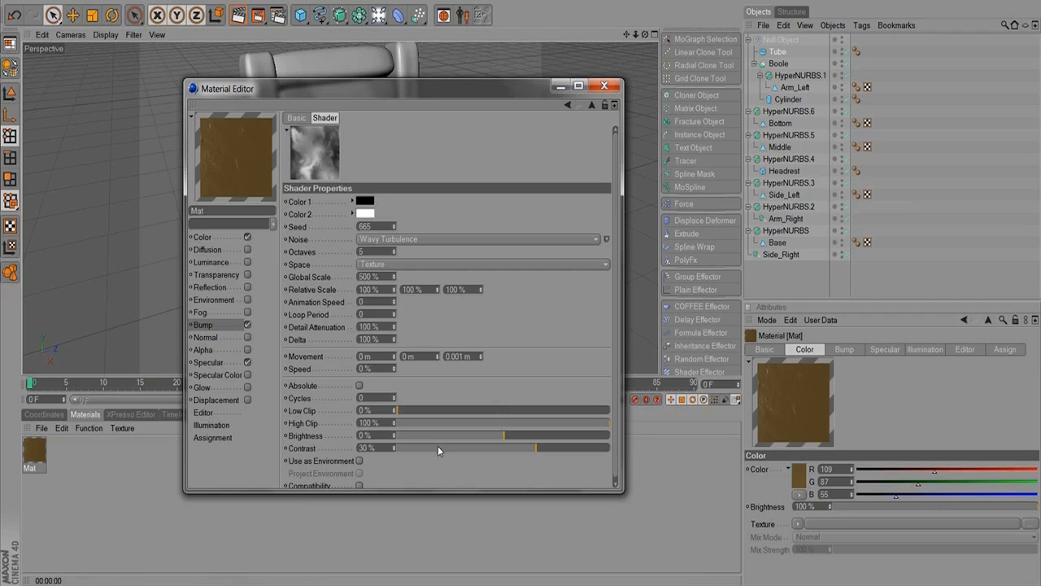
Set the Noise shader's contrast to 44 % and the bump strength to 20 %, and close the Material Editor.
left_click_drag(536, 448, 549, 446)
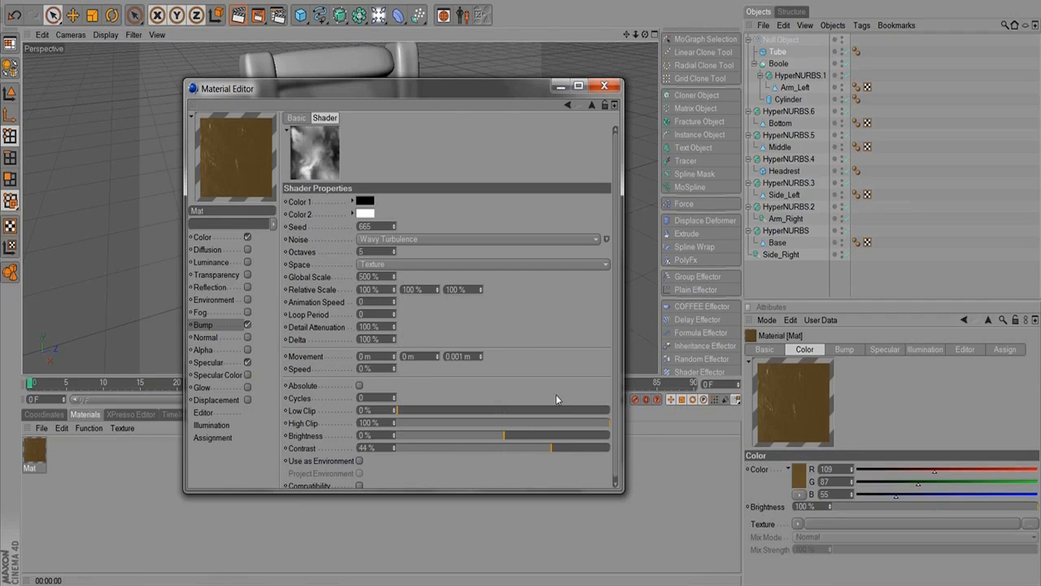
left_click(203, 325)
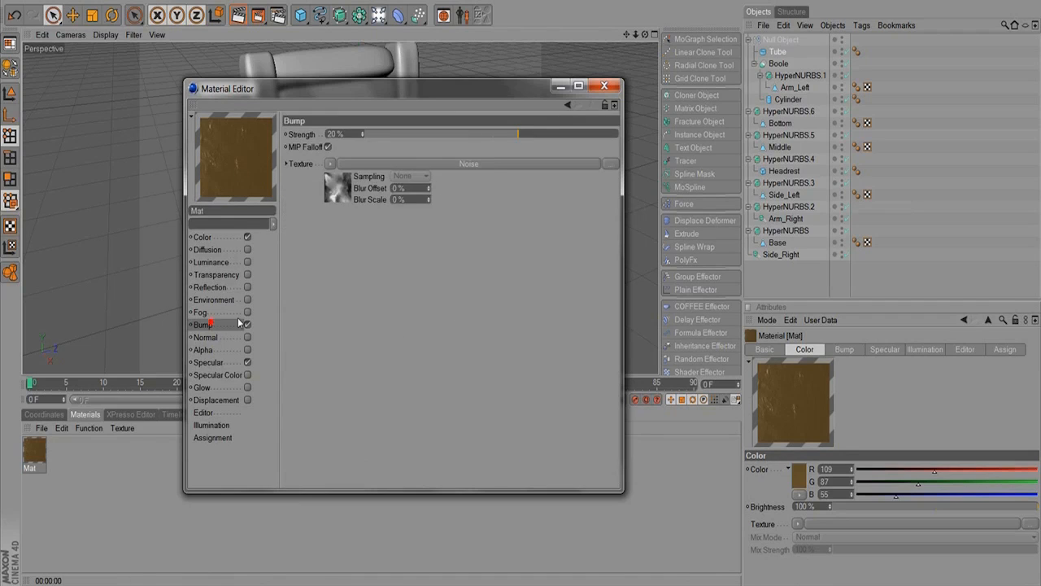
left_click_drag(530, 134, 577, 146)
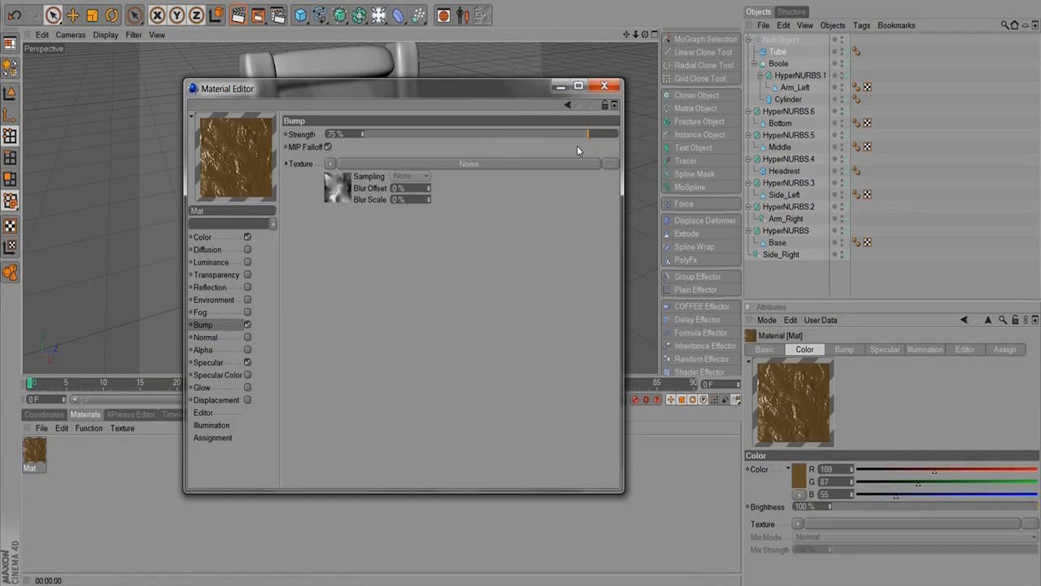
left_click(511, 133)
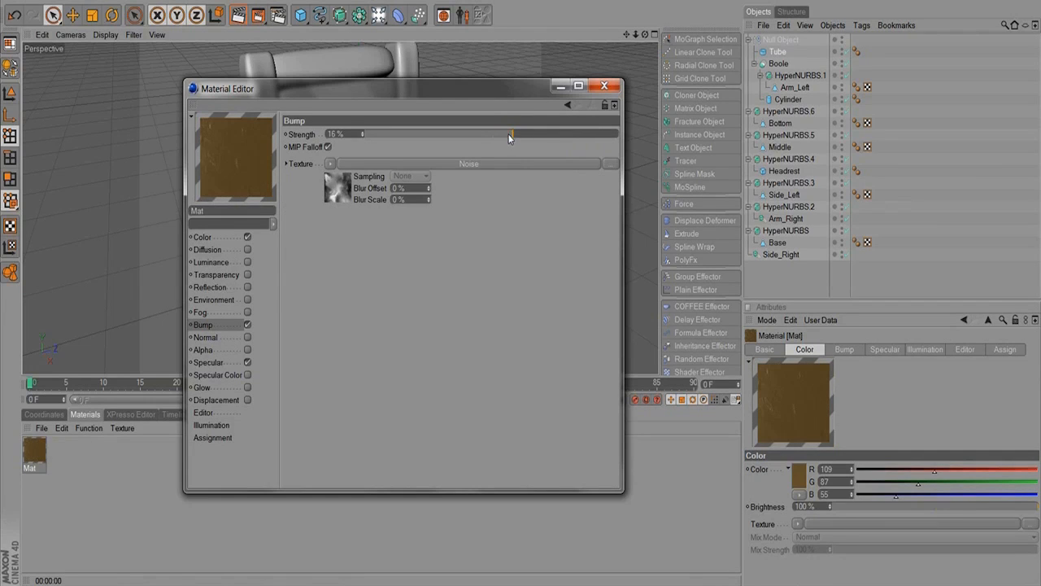
left_click(519, 133)
left_click(345, 133)
type("20")
key("Return")
left_click(605, 86)
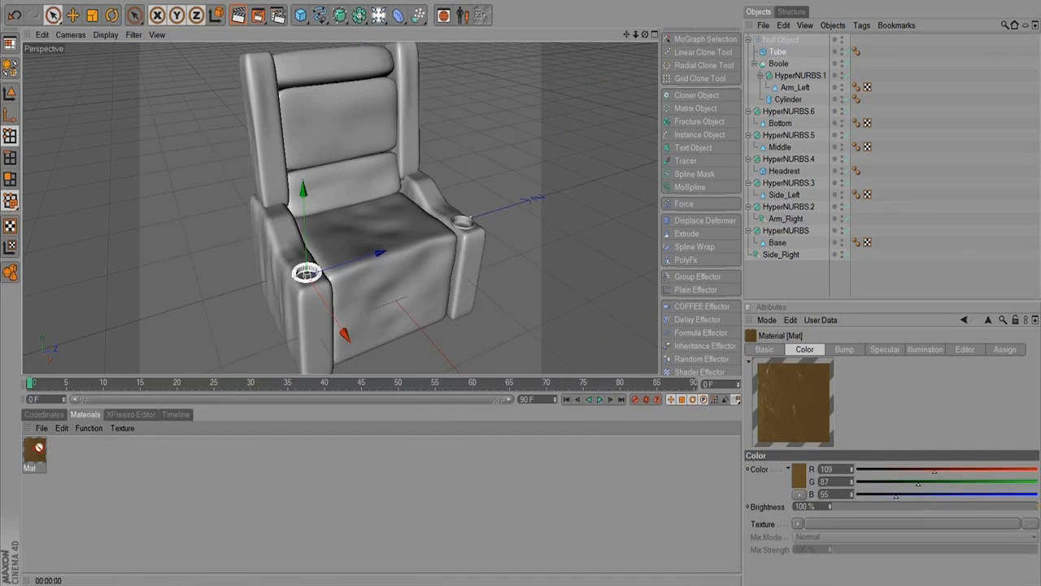
Apply the brown material to Side_Right and copy its texture tag to the Boole and HyperNURBS, HyperNURBS.2, .3, .4, .5 and .6.
left_click_drag(856, 159, 785, 256)
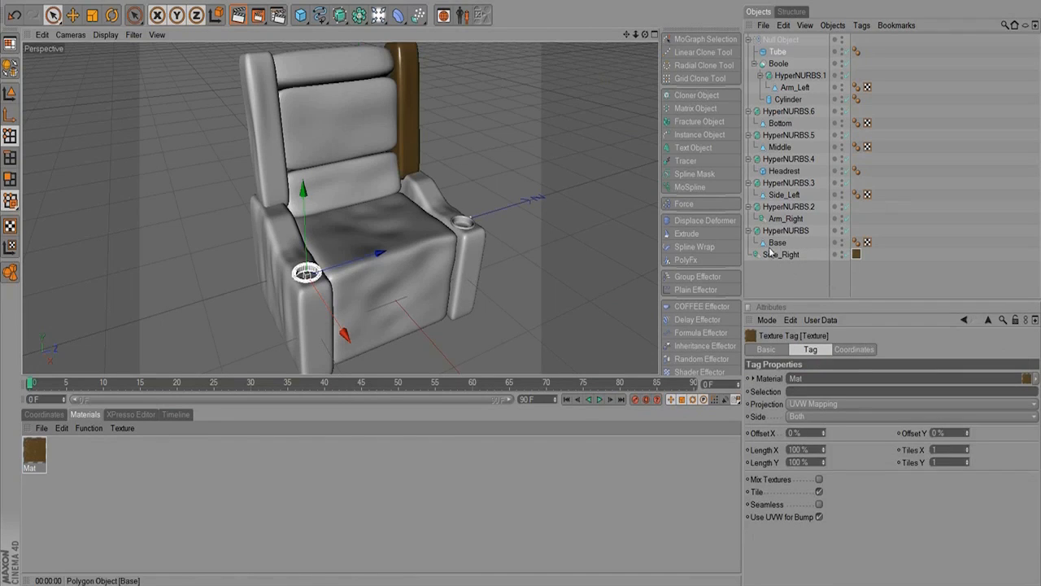
left_click(857, 254)
left_click_drag(856, 257, 865, 41)
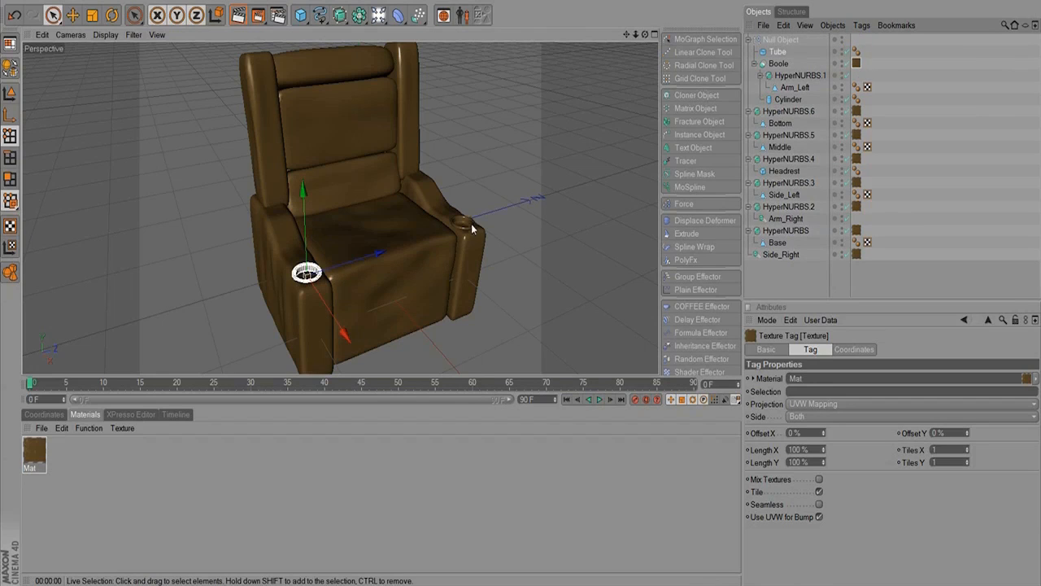
left_click(773, 293)
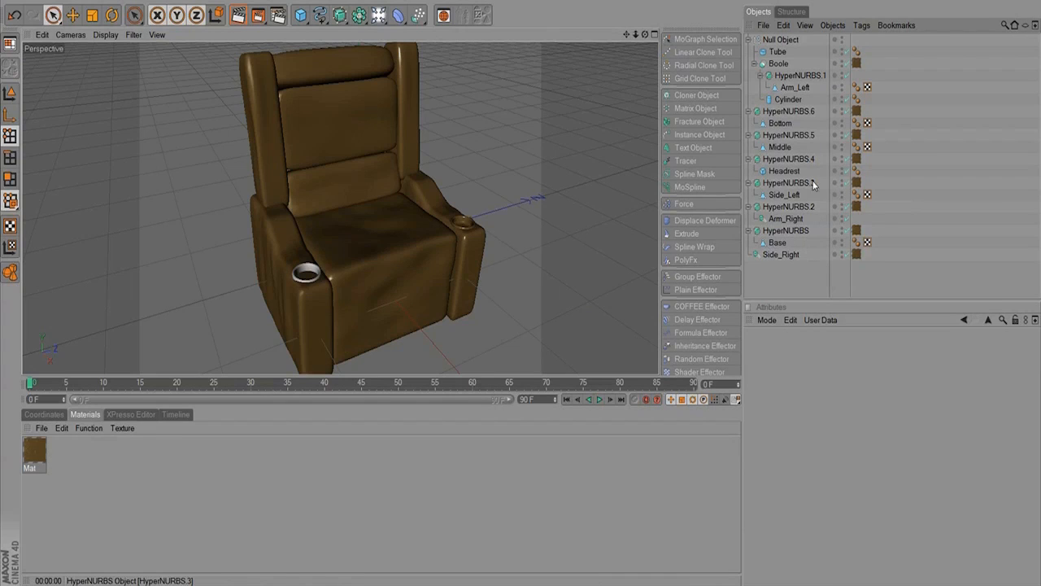
Delete the brown texture tag from HyperNURBS.2, the right arm's parent, and render the perspective view.
left_click(781, 255)
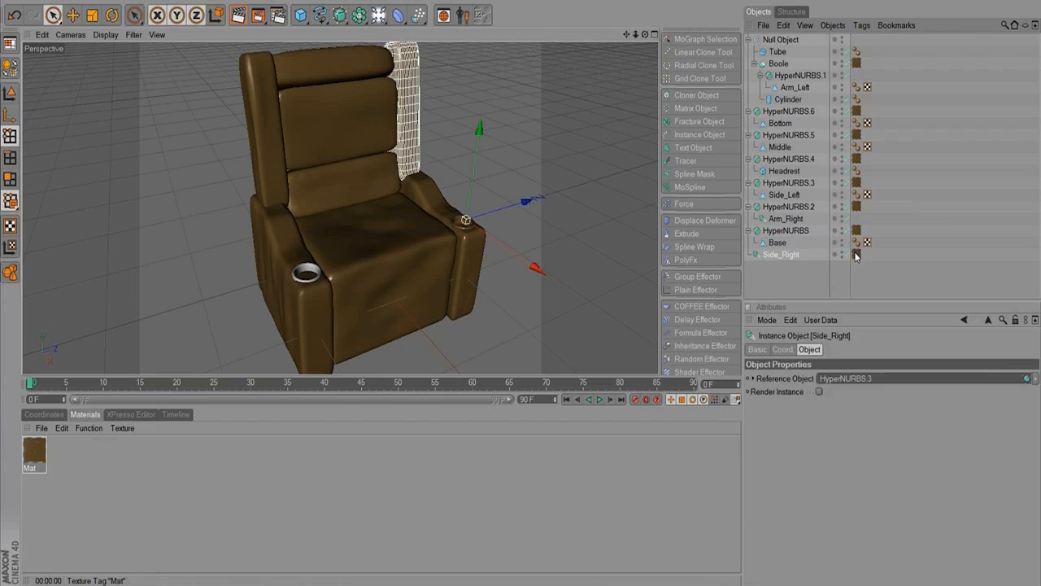
left_click(855, 206)
key("Delete")
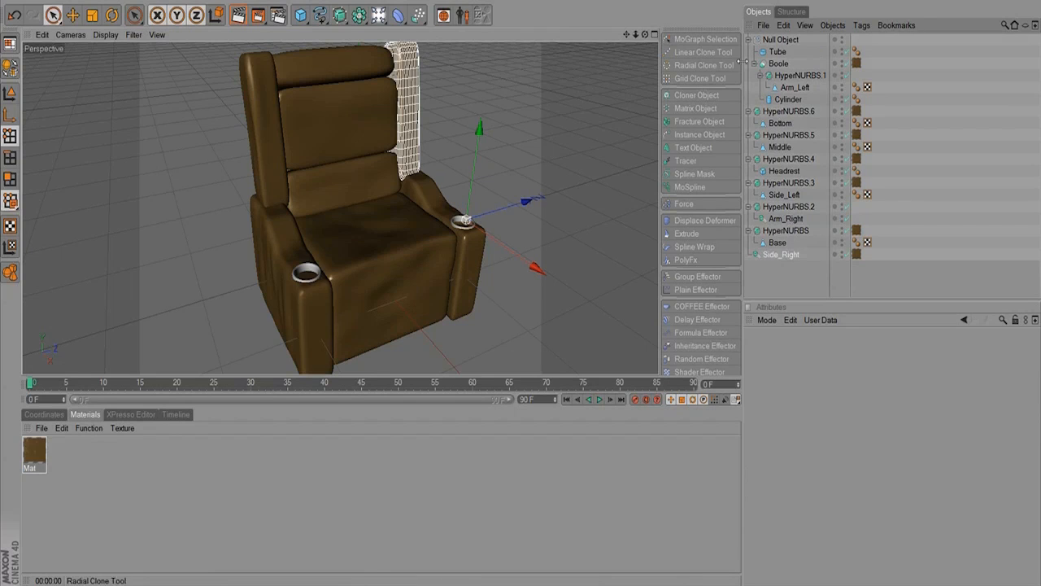
key("ctrl+r")
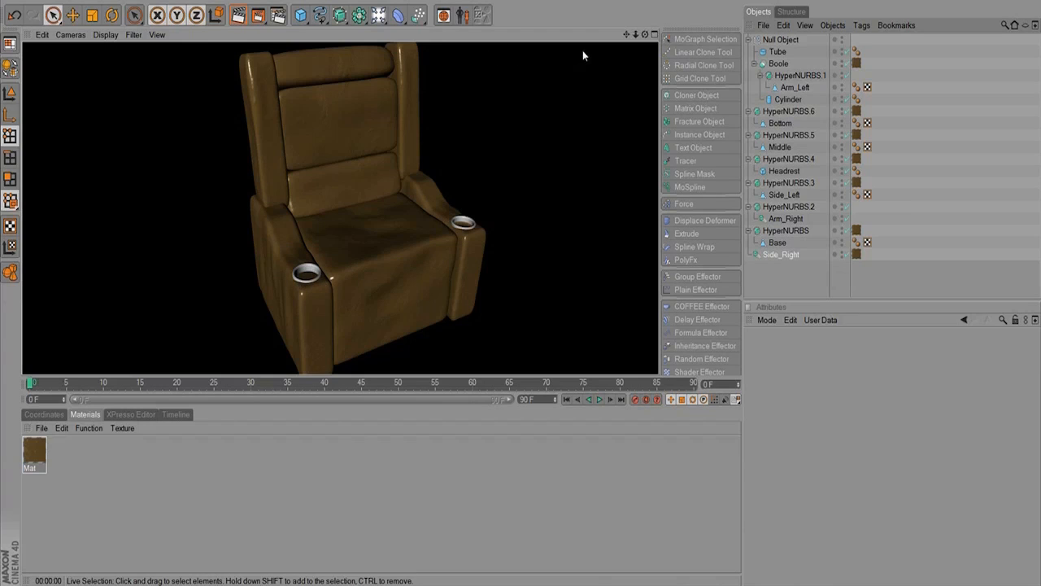
Load the metal008 and metal009 presets from the Content Browser's CINEMA 4D Basic materials into the scene.
left_click(445, 15)
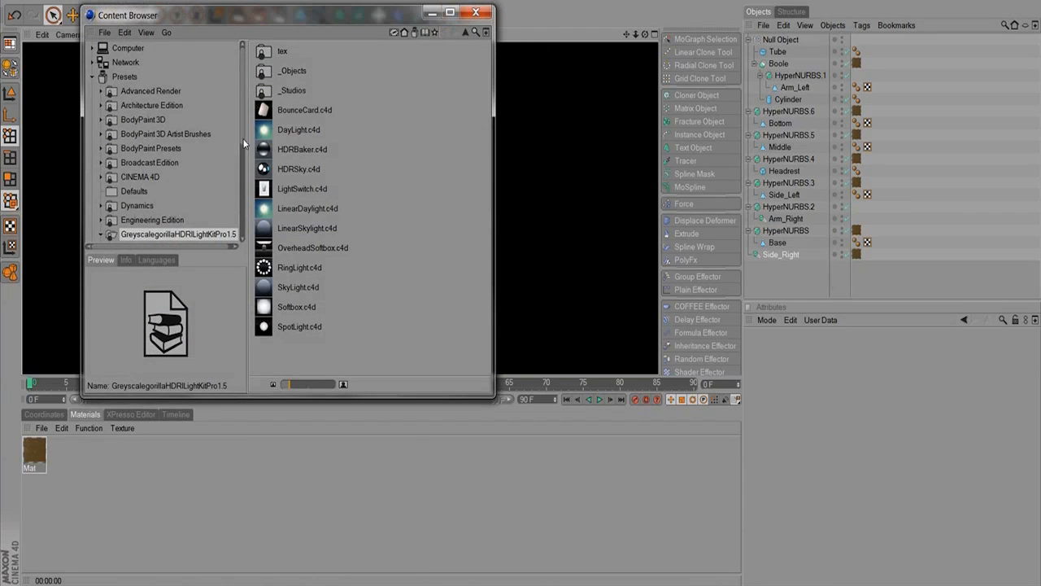
mouse_move(244, 143)
left_mouse_down()
mouse_move(233, 219)
mouse_move(251, 161)
left_mouse_up()
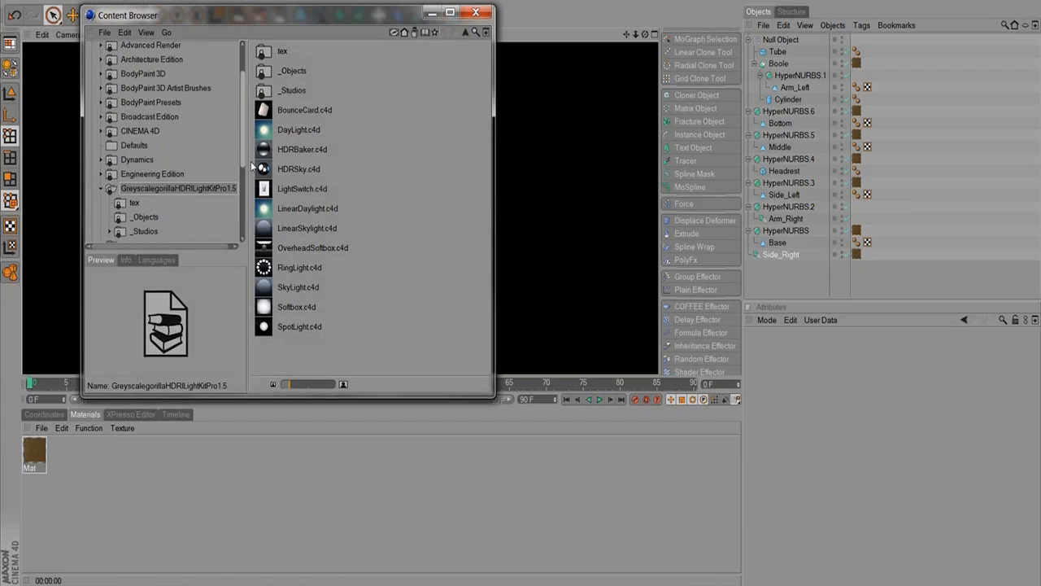
left_click(142, 131)
double_click(282, 130)
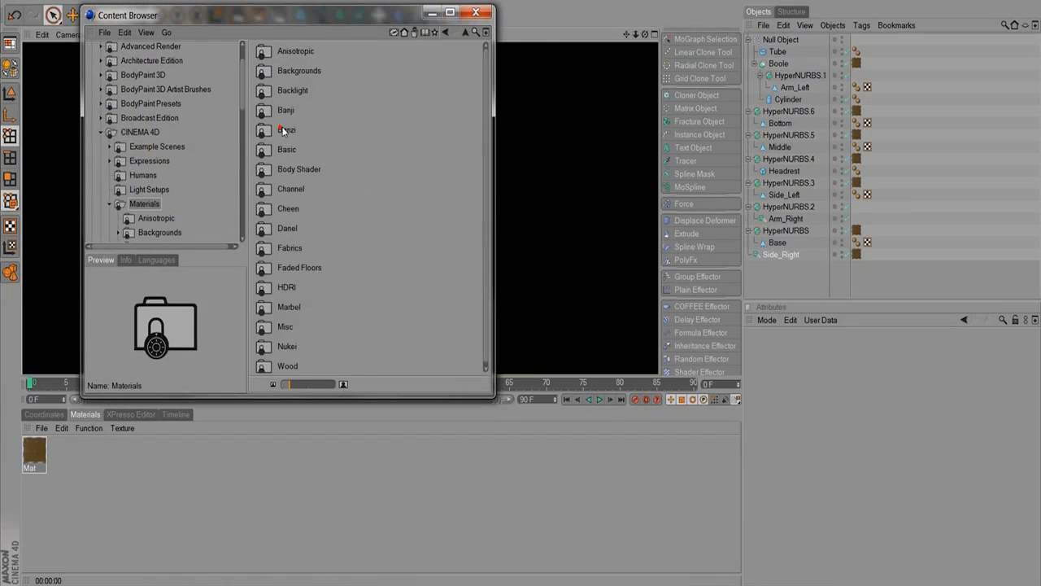
double_click(284, 150)
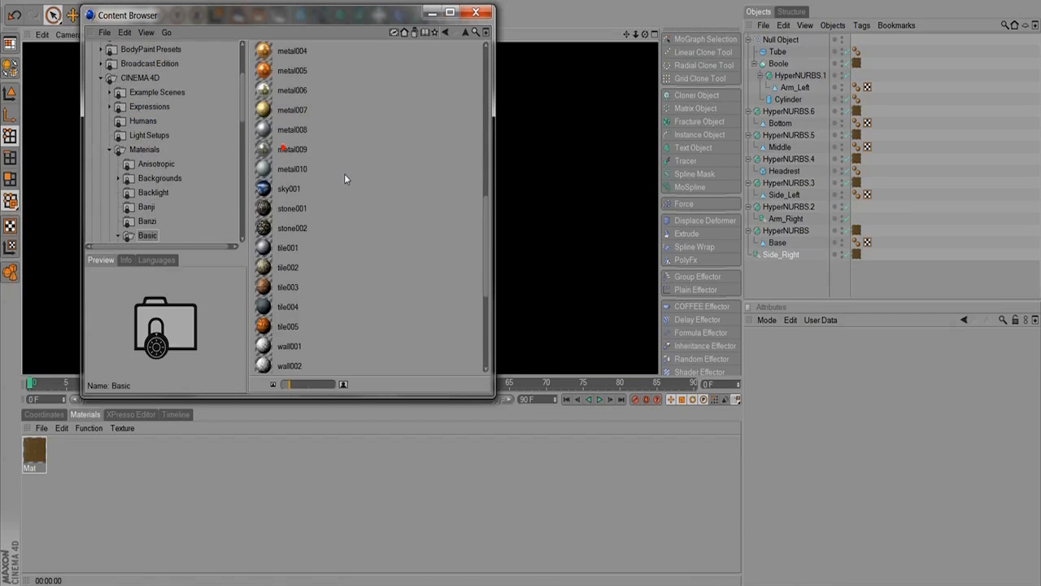
left_click(285, 149)
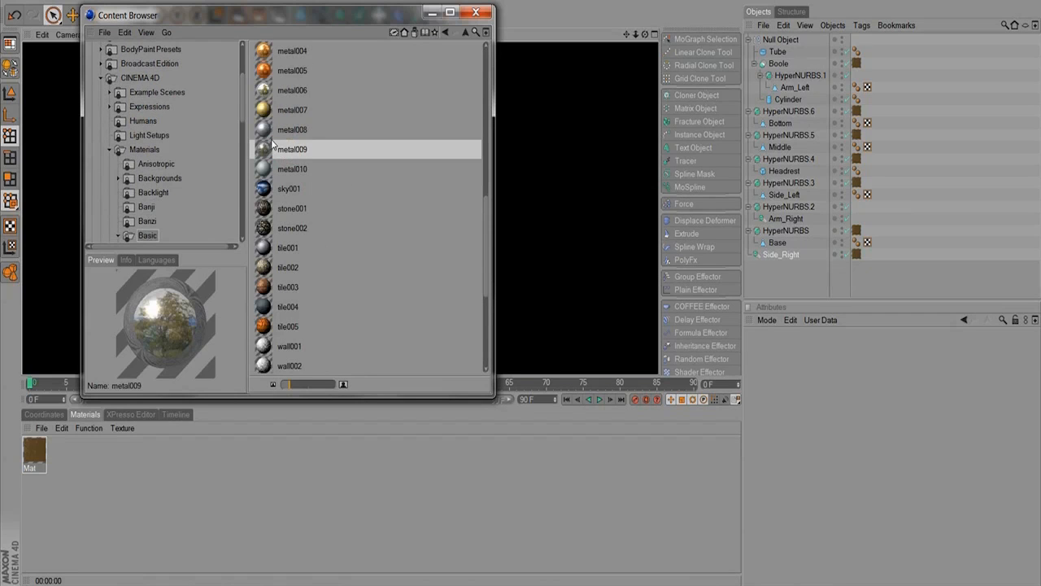
left_click(275, 130, "ctrl")
left_click_drag(275, 130, 141, 484)
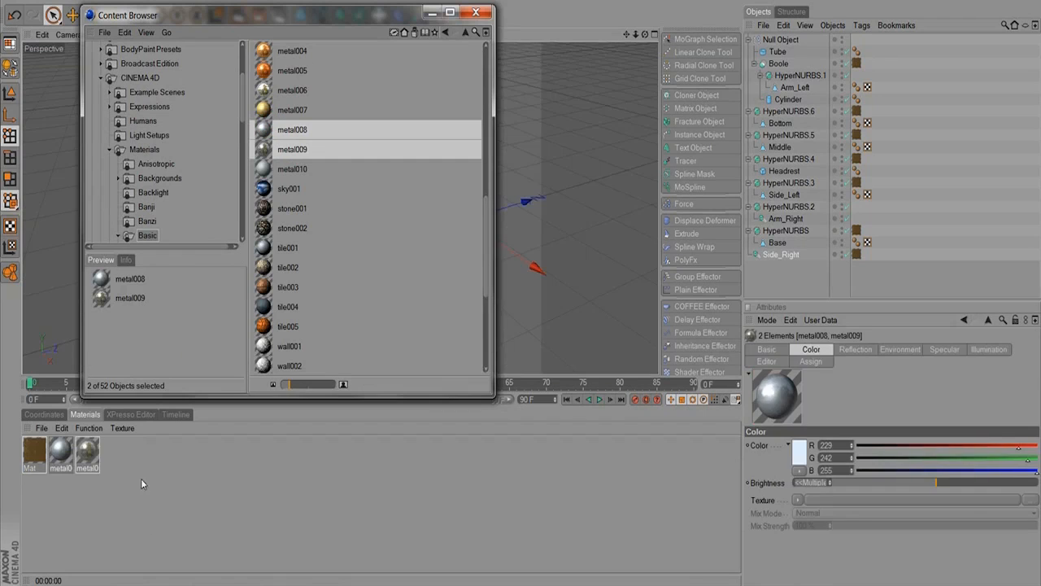
double_click(88, 15)
Apply the metal009 material to the Tube and render the perspective view.
left_click(87, 508)
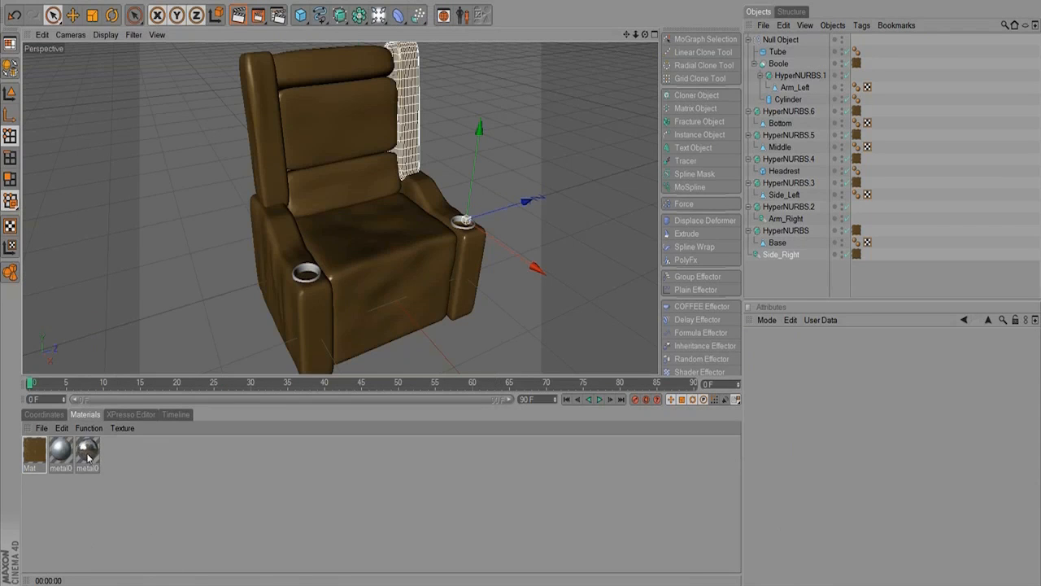
left_click_drag(260, 393, 781, 52)
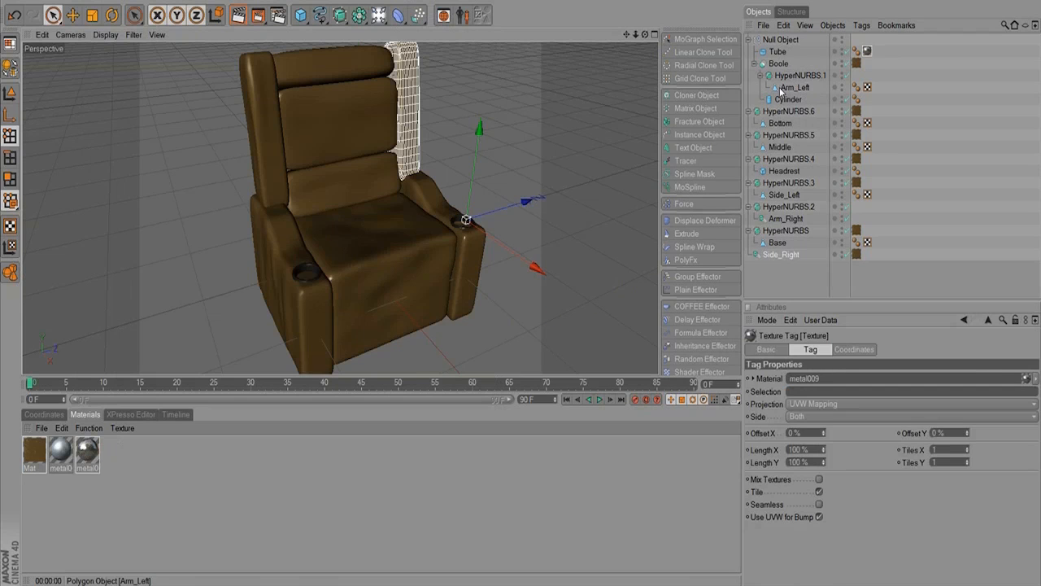
left_click(239, 14)
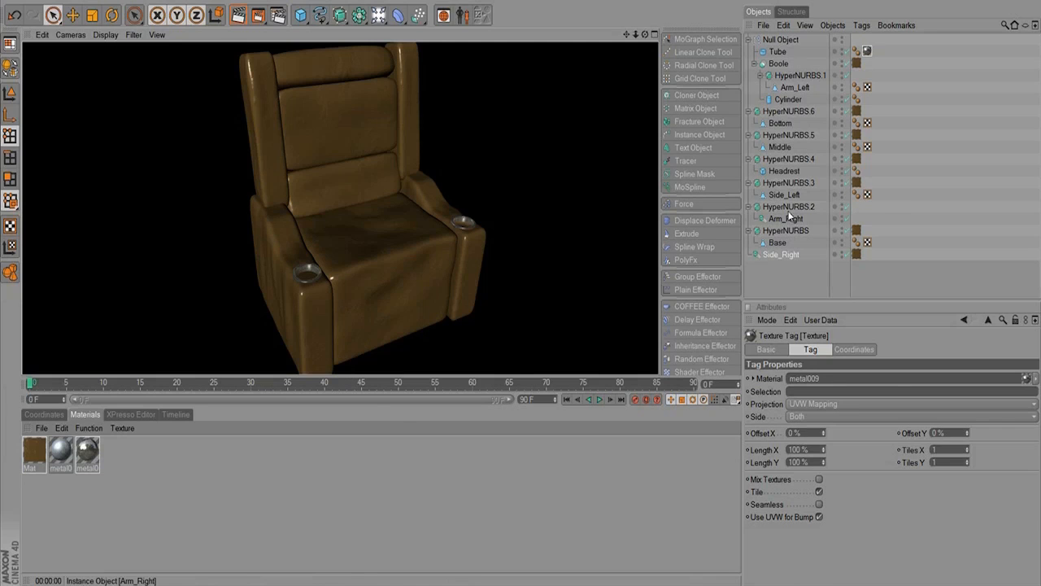
Cut additional edge loops close to the edges of Arm_Left with the Knife tool in Loop mode.
left_click(794, 88)
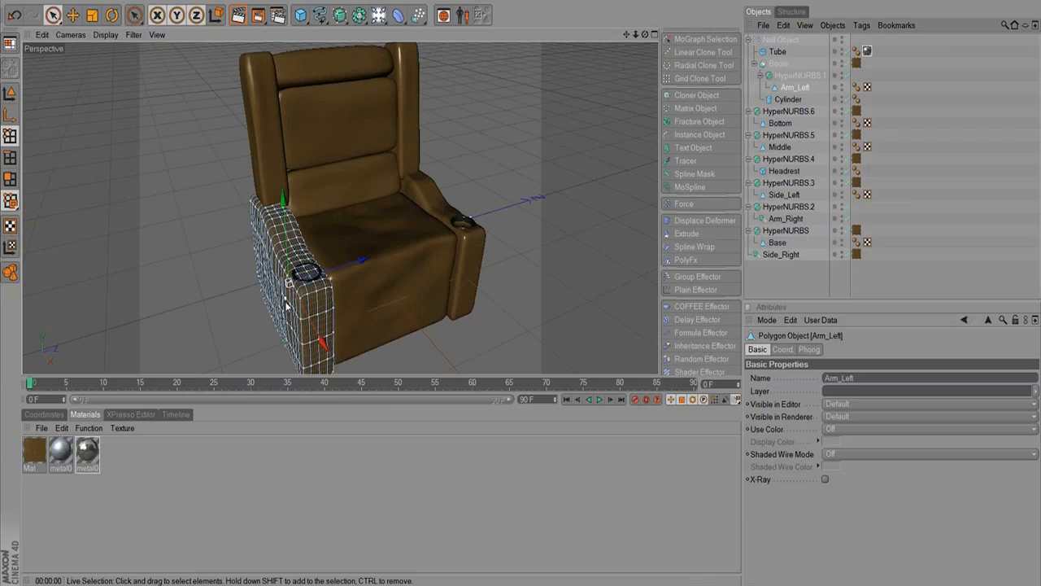
left_click_drag(237, 270, 551, 295, "alt")
left_click_drag(255, 310, 320, 247, "alt")
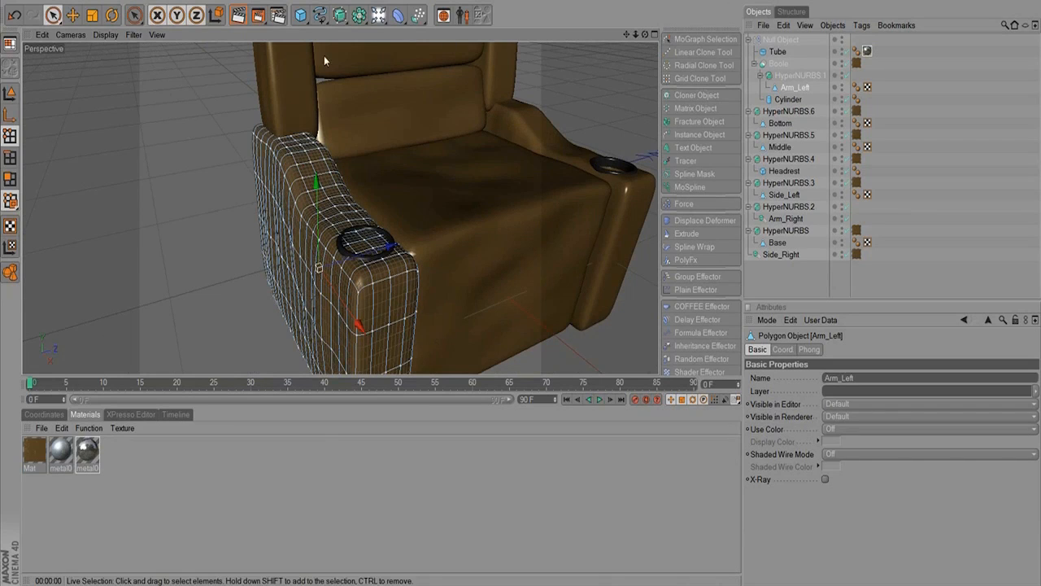
left_click(192, 2)
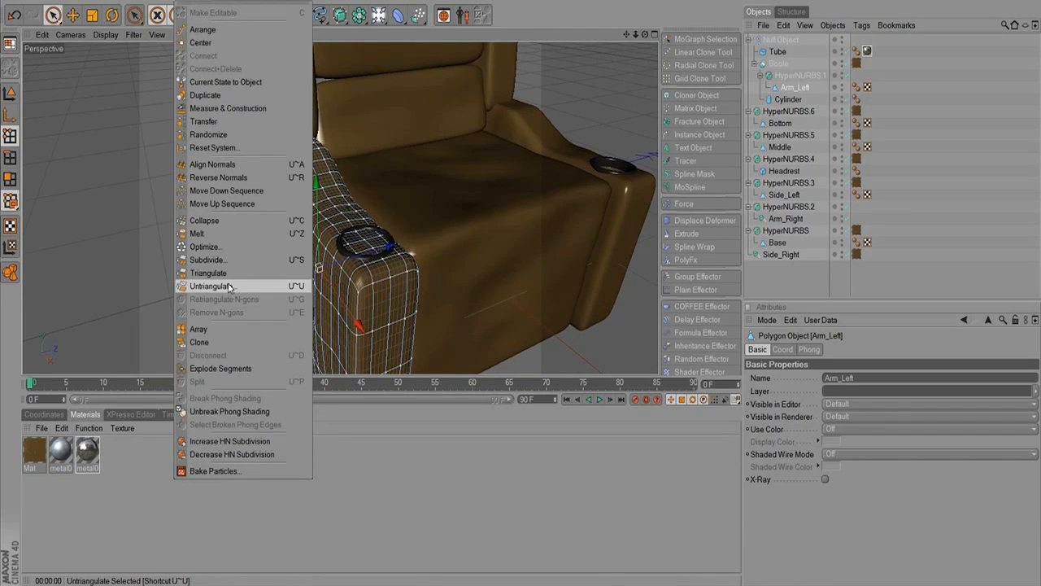
mouse_move(165, 4)
left_click(189, 159)
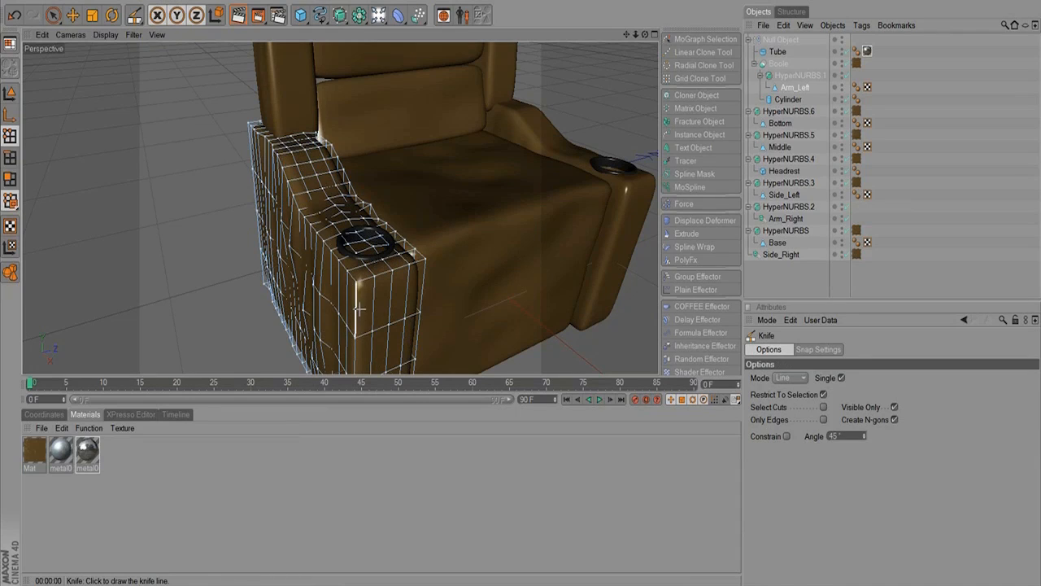
left_click(787, 378)
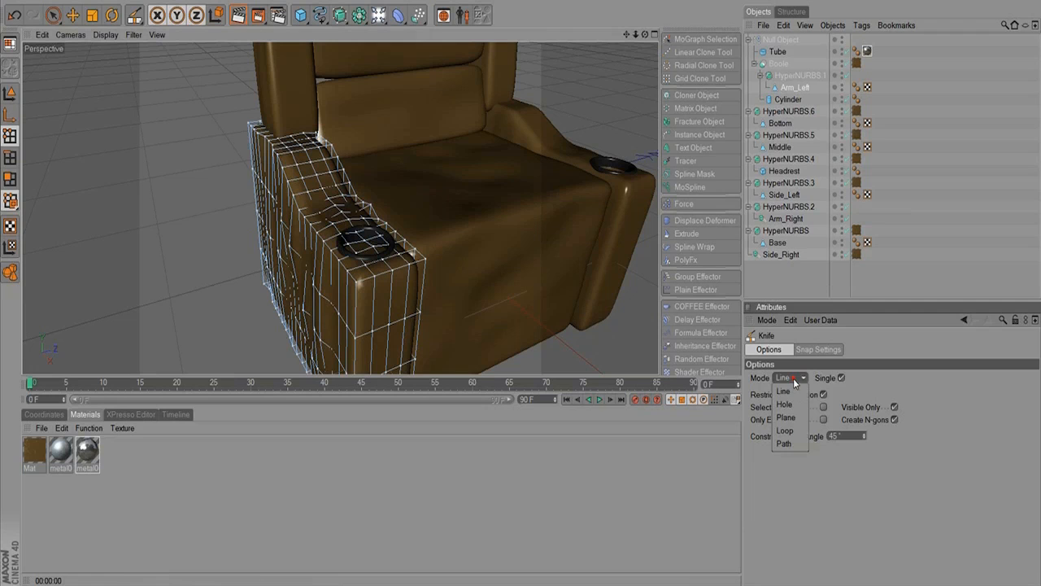
left_click(786, 430)
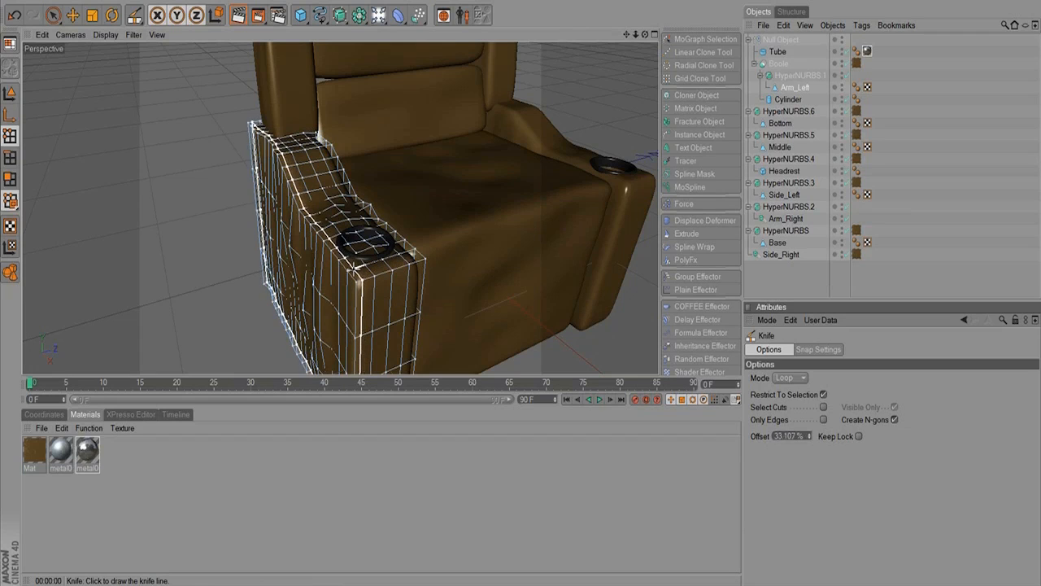
left_click(356, 269)
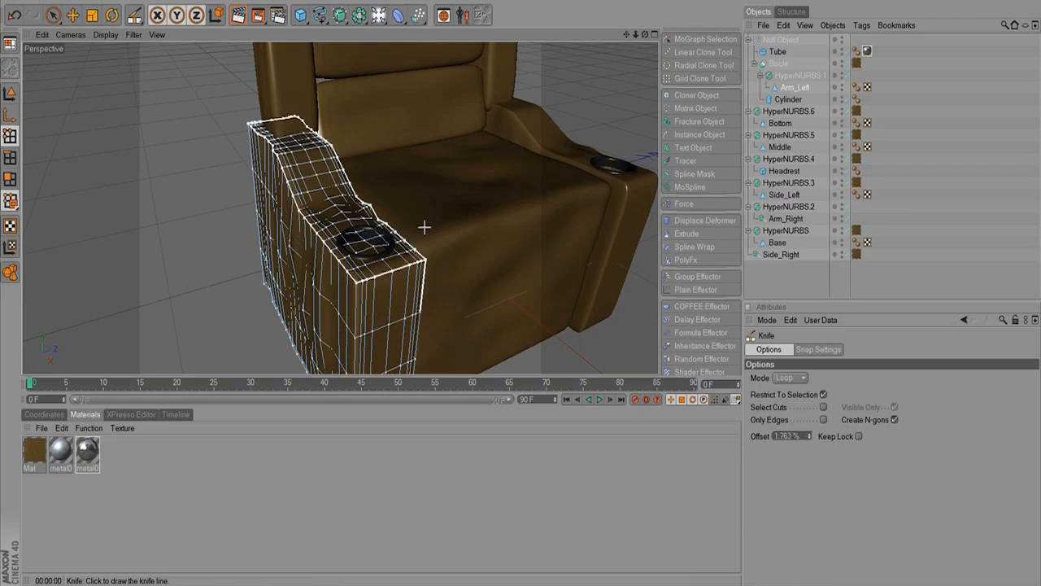
left_click(53, 15)
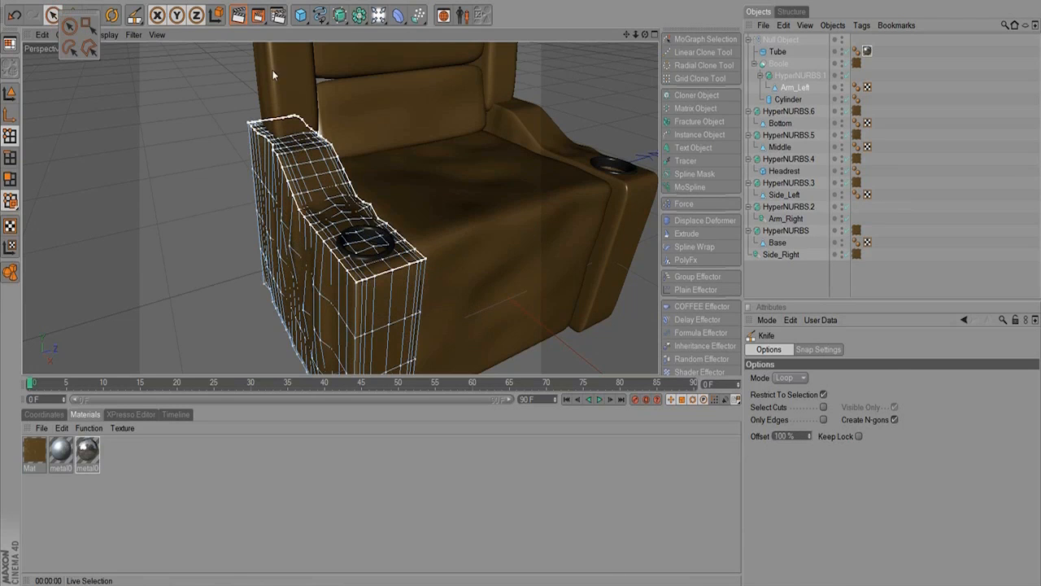
left_click(70, 27)
left_click(655, 34)
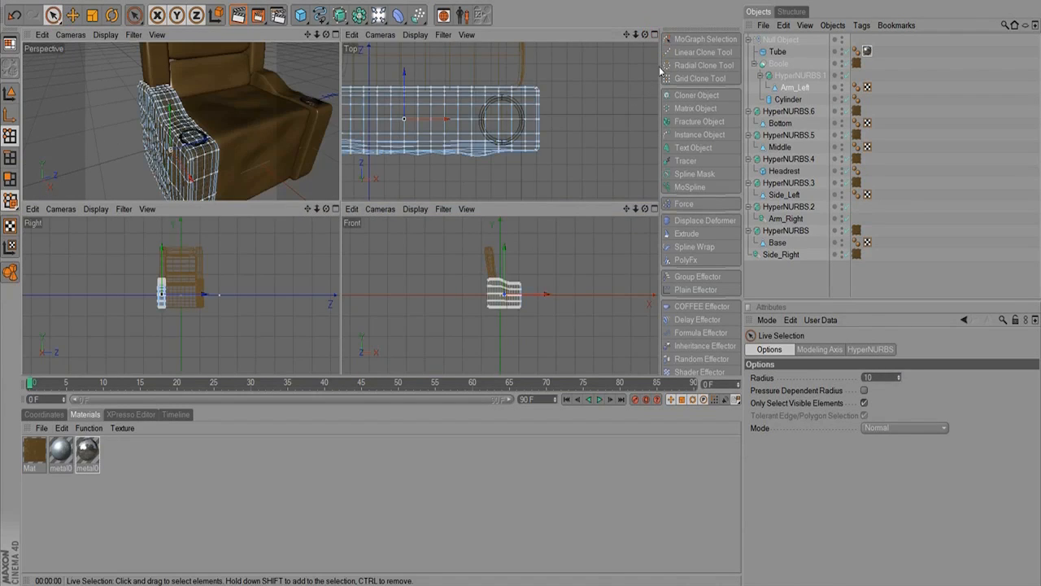
left_click(655, 34)
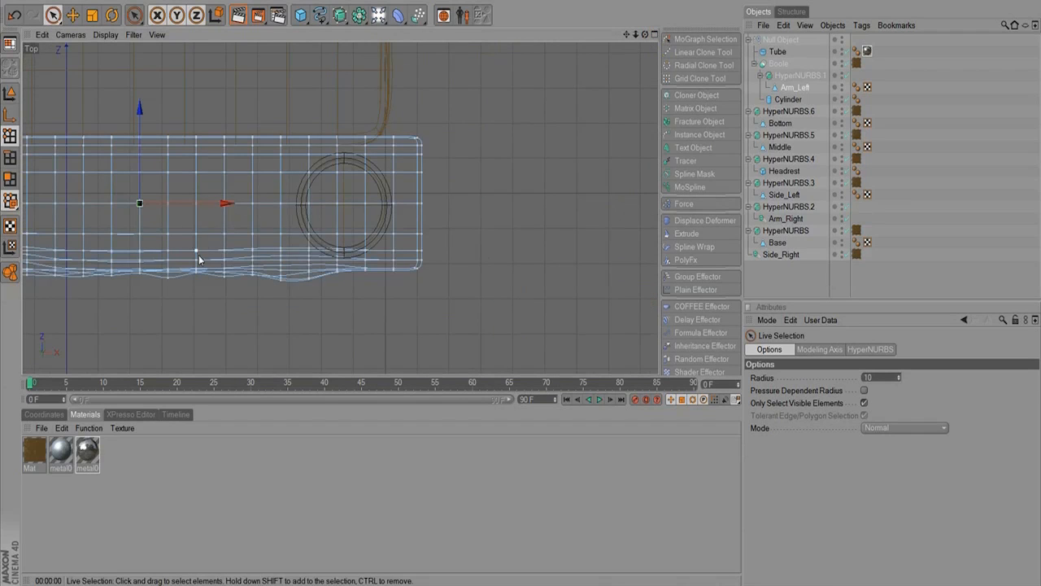
scroll(276, 169, "down", 5)
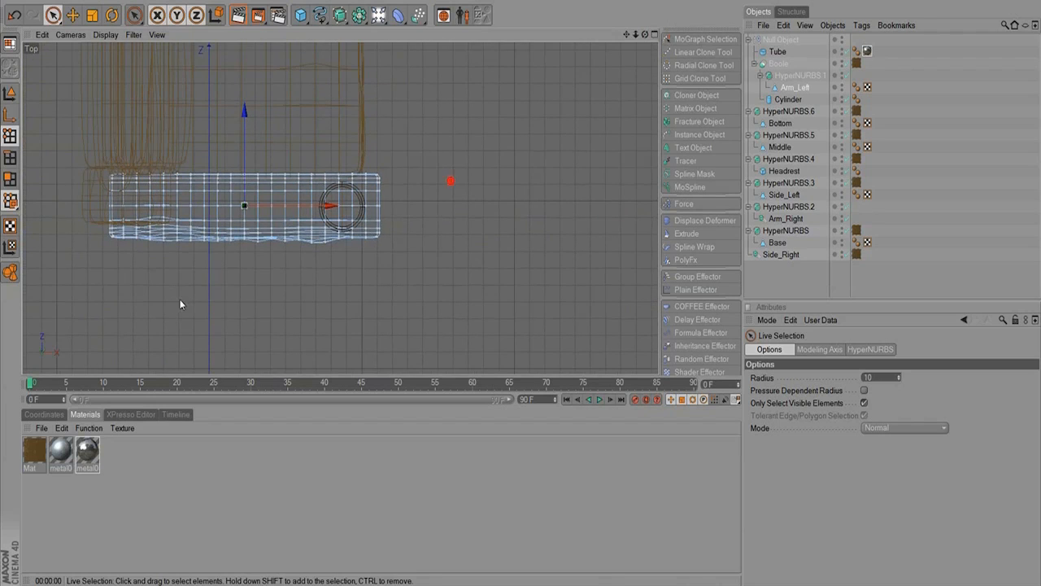
middle_click_drag(212, 273, 253, 229, "alt")
right_click_drag(140, 233, 725, 245, "alt")
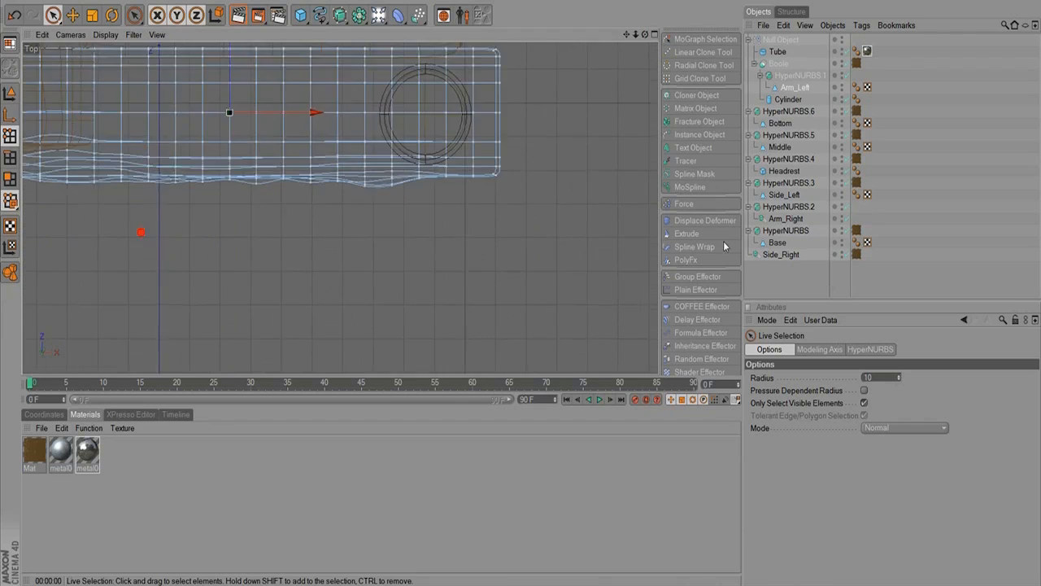
right_click_drag(285, 260, 378, 257, "alt")
middle_click_drag(214, 224, 391, 309, "alt")
mouse_move(419, 292)
right_mouse_down("alt")
mouse_move(402, 289)
mouse_move(423, 277)
right_mouse_up("alt")
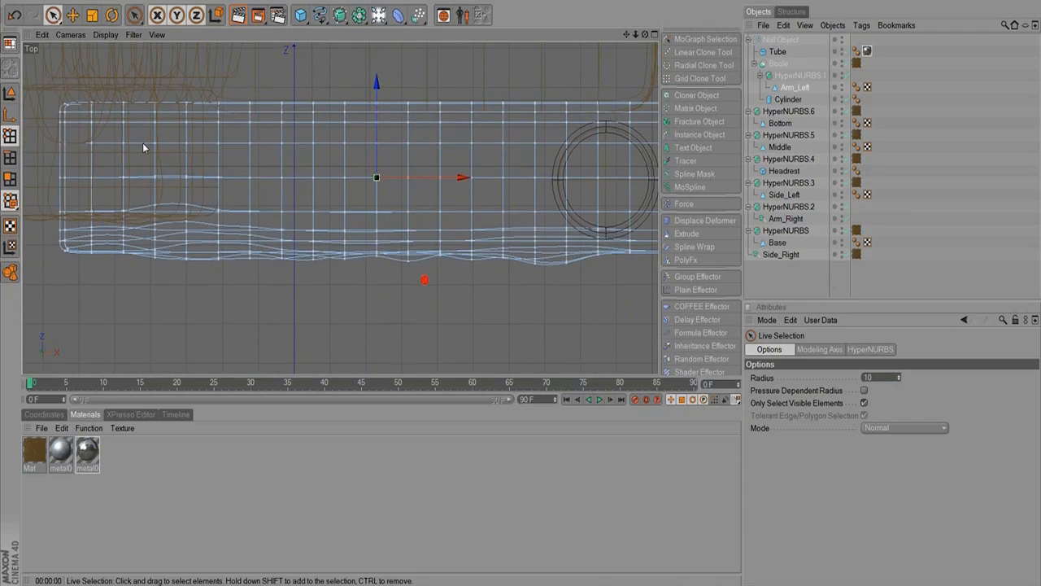
left_click(53, 16)
mouse_move(65, 237)
left_mouse_down()
mouse_move(157, 253)
mouse_move(427, 247)
left_mouse_up()
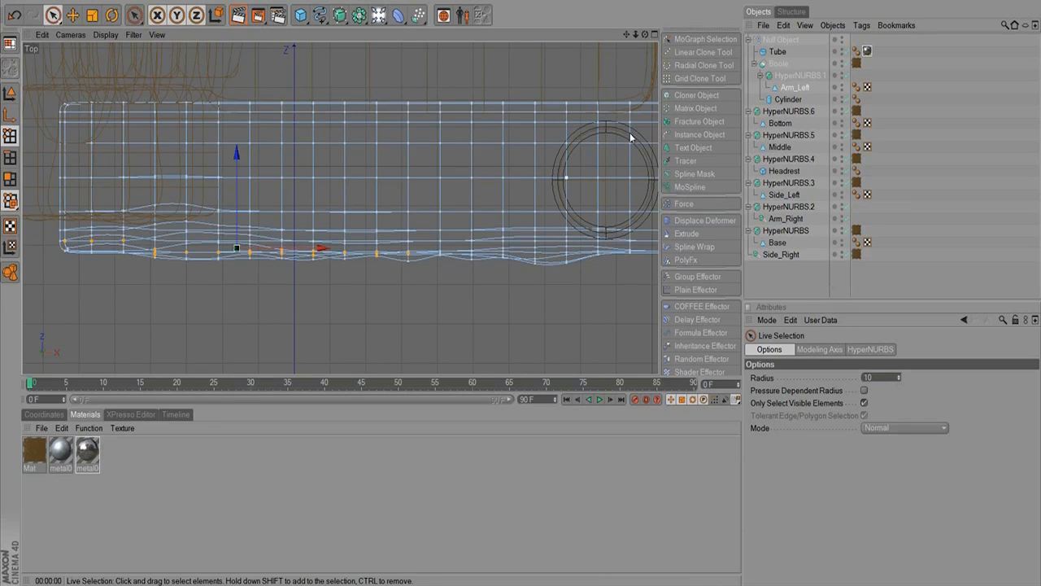
left_click(654, 34)
left_click(335, 34)
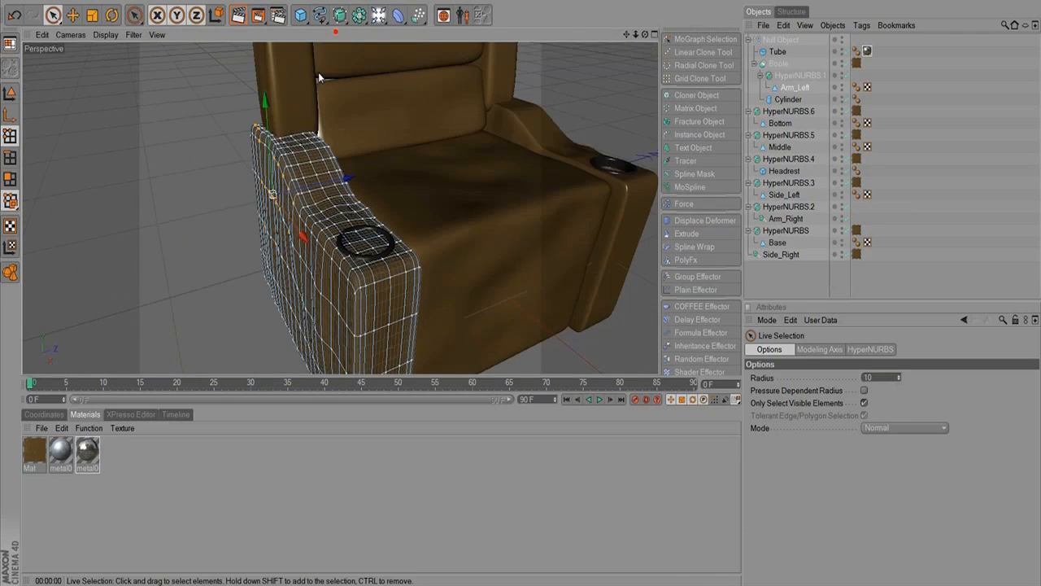
Select the rows of points along the outer and inner edges of Arm_Left's curved top surface.
left_click_drag(184, 275, 307, 306, "alt")
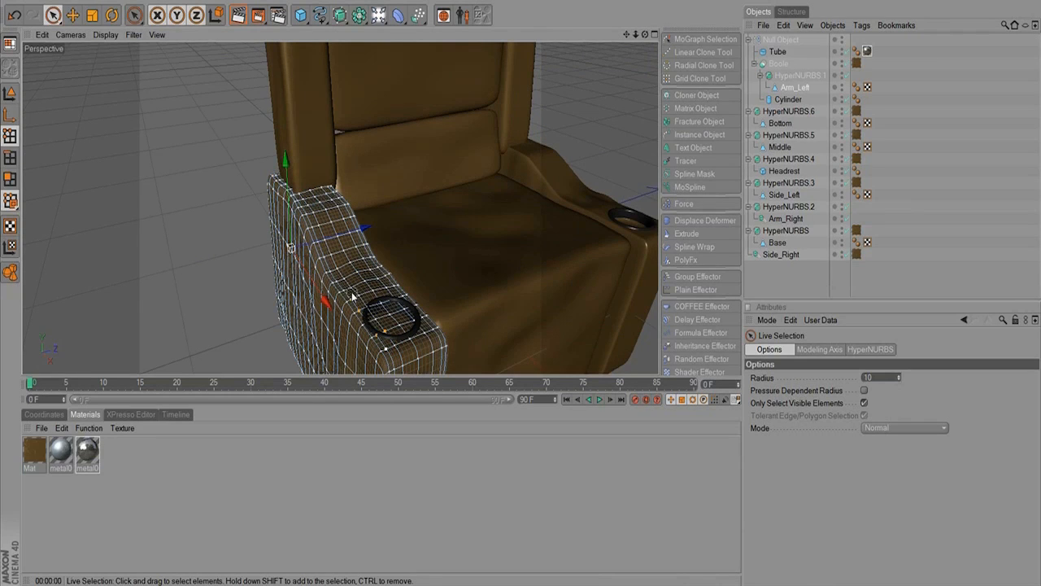
mouse_move(353, 297)
left_mouse_down()
mouse_move(294, 189)
mouse_move(304, 208)
left_mouse_up()
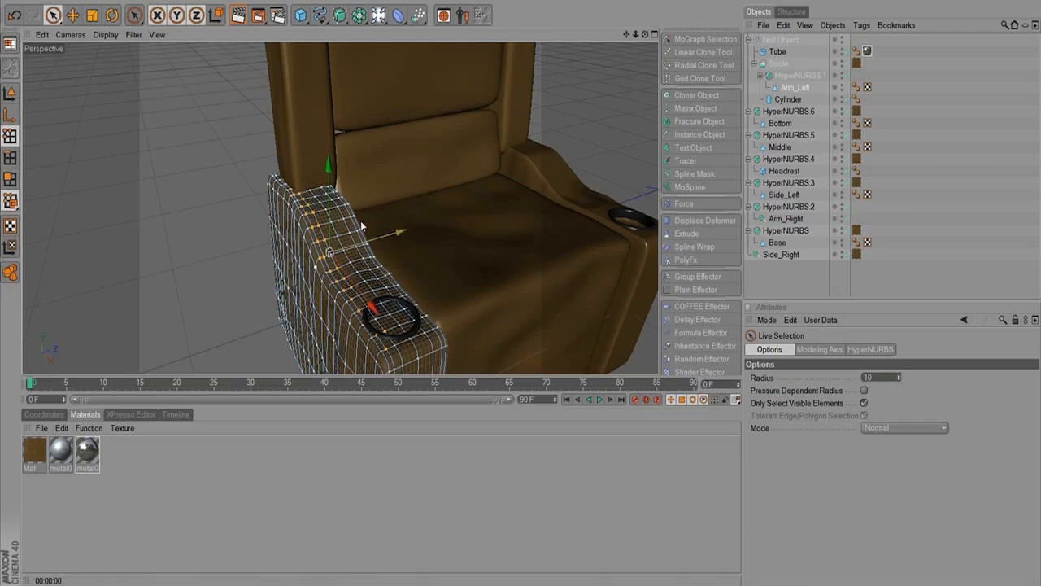
left_click_drag(298, 183, 315, 215, "shift")
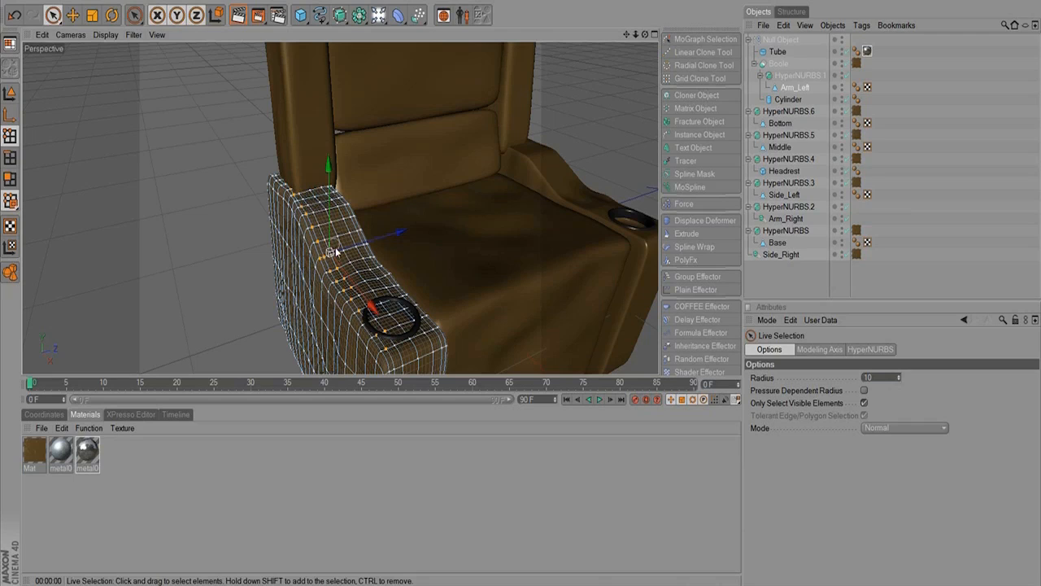
mouse_move(346, 278)
left_mouse_down("shift")
mouse_move(390, 329)
mouse_move(338, 299)
mouse_move(319, 262)
left_mouse_up("shift")
left_click_drag(404, 259, 298, 284, "alt")
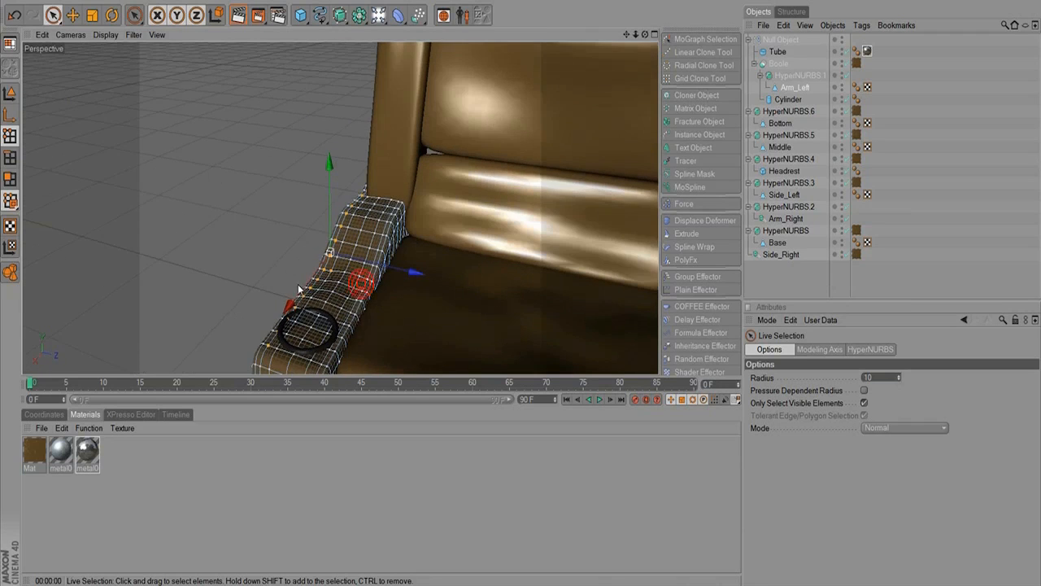
left_click_drag(371, 284, 295, 279, "alt")
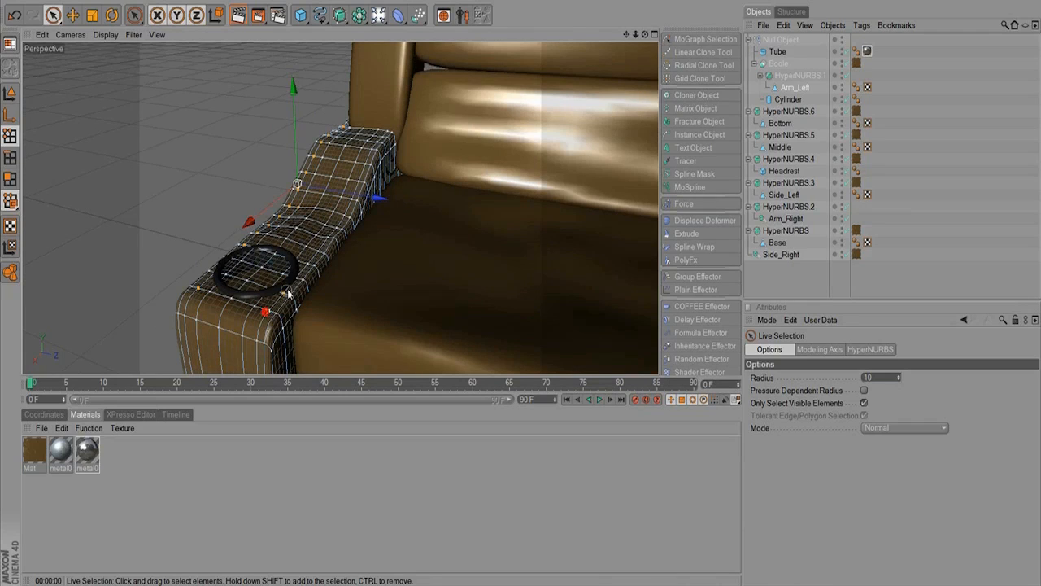
left_click_drag(332, 232, 381, 124, "shift")
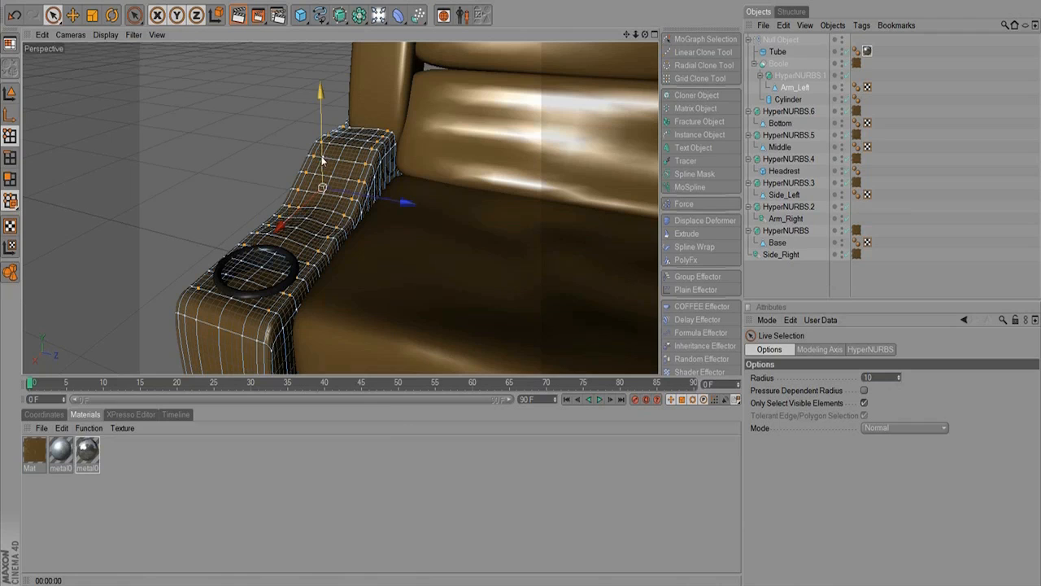
mouse_move(320, 158)
left_mouse_down()
mouse_move(297, 174)
mouse_move(299, 161)
left_mouse_up()
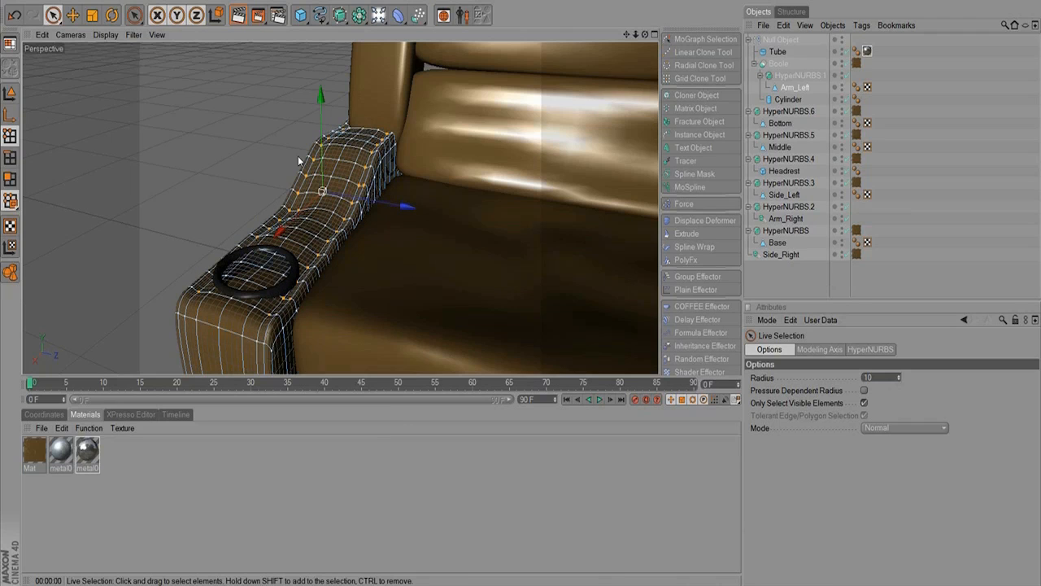
key("ctrl+y")
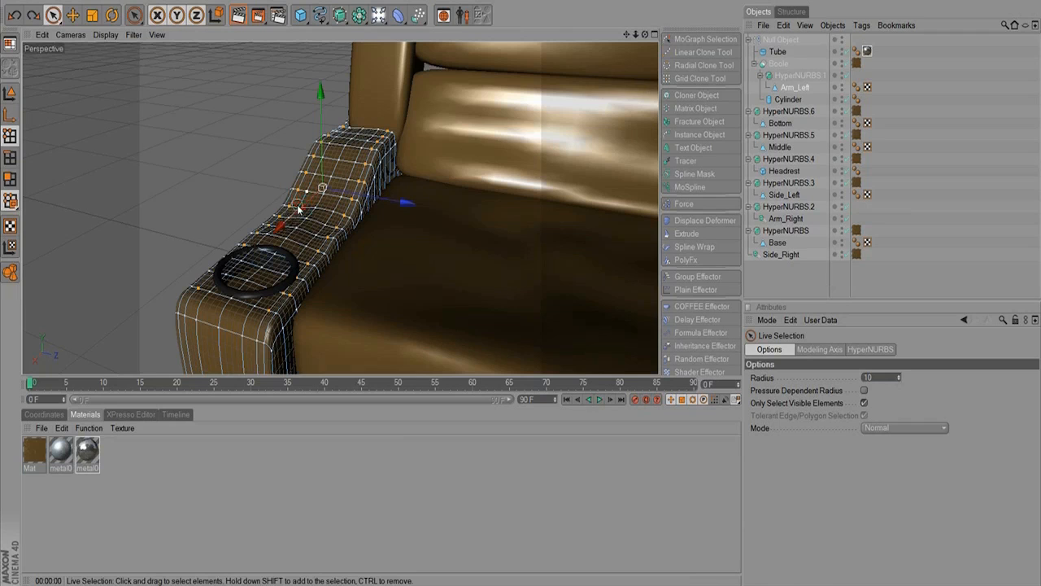
key("ctrl+y")
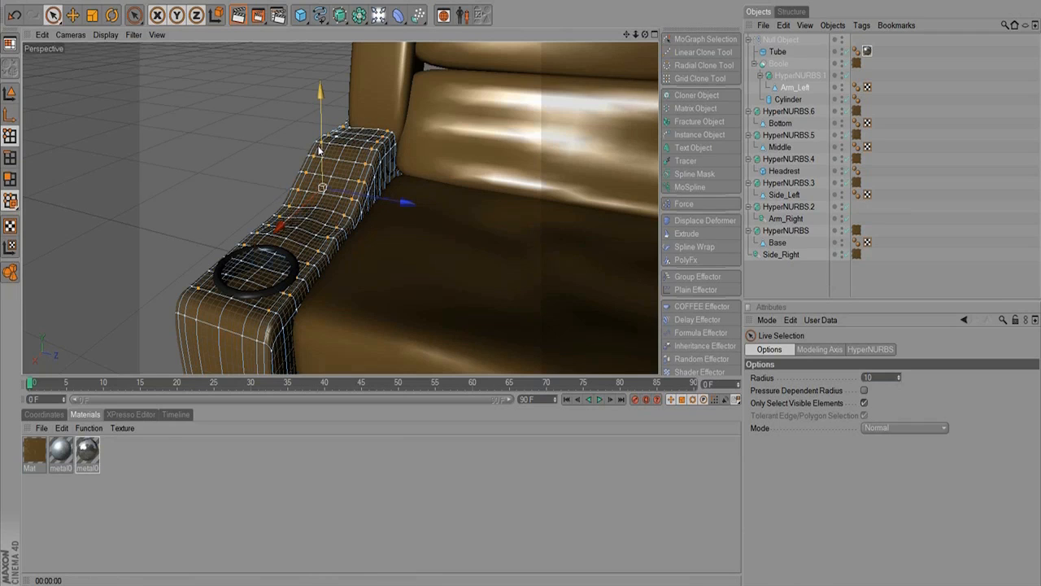
Move the selected edge points of Arm_Left's top slightly down along Y and render the perspective view.
left_click_drag(320, 153, 323, 168)
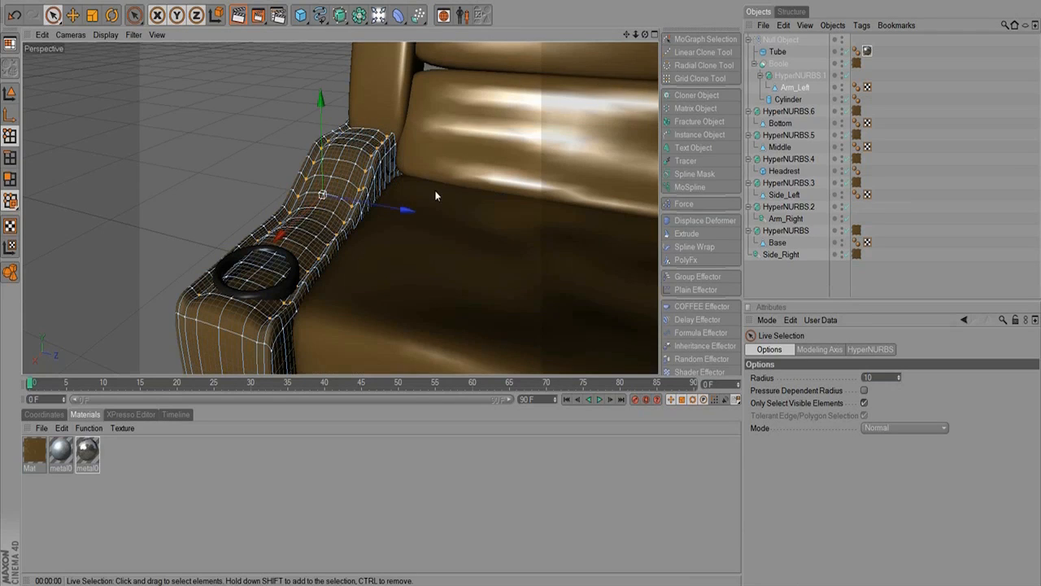
middle_click_drag(514, 191, 181, 159, "alt")
middle_click_drag(273, 156, 281, 190, "alt")
left_click_drag(281, 191, 644, 200, "alt")
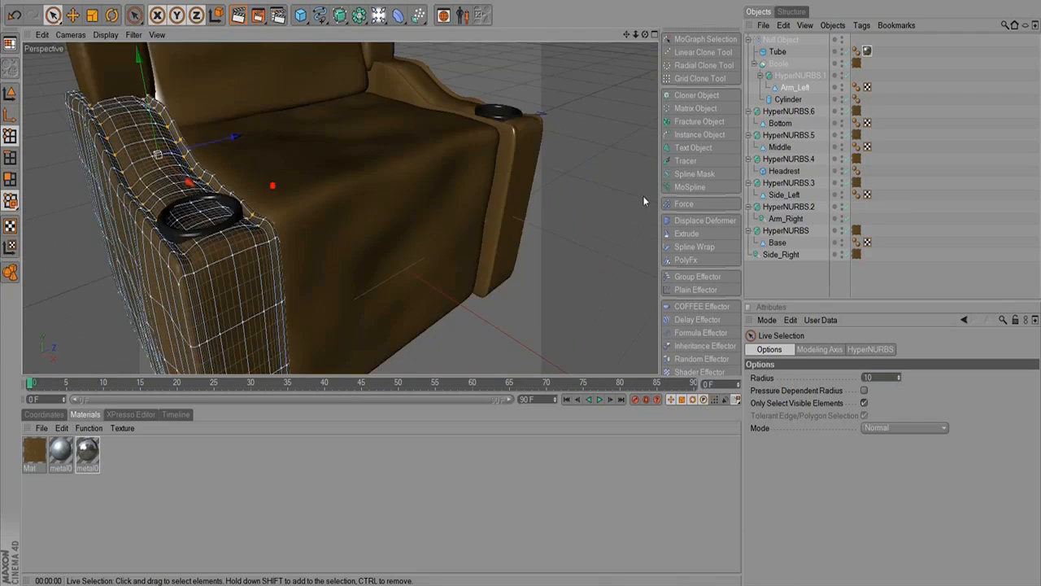
right_click_drag(643, 200, 230, 239, "alt")
key("ctrl+r")
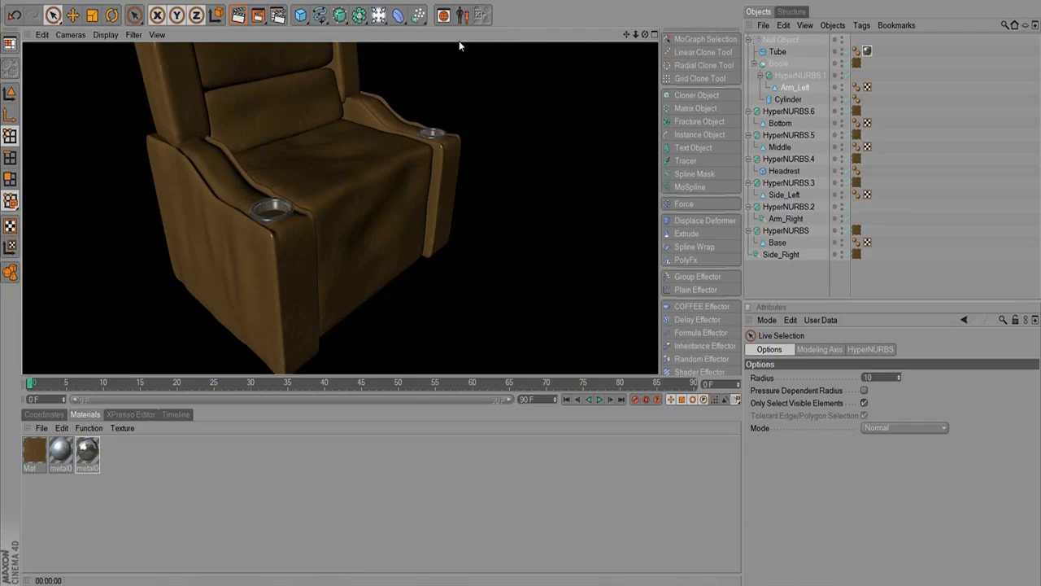
Raise the selected Arm_Left points in small moves along Y, rendering the perspective view after each adjustment.
left_click(794, 87)
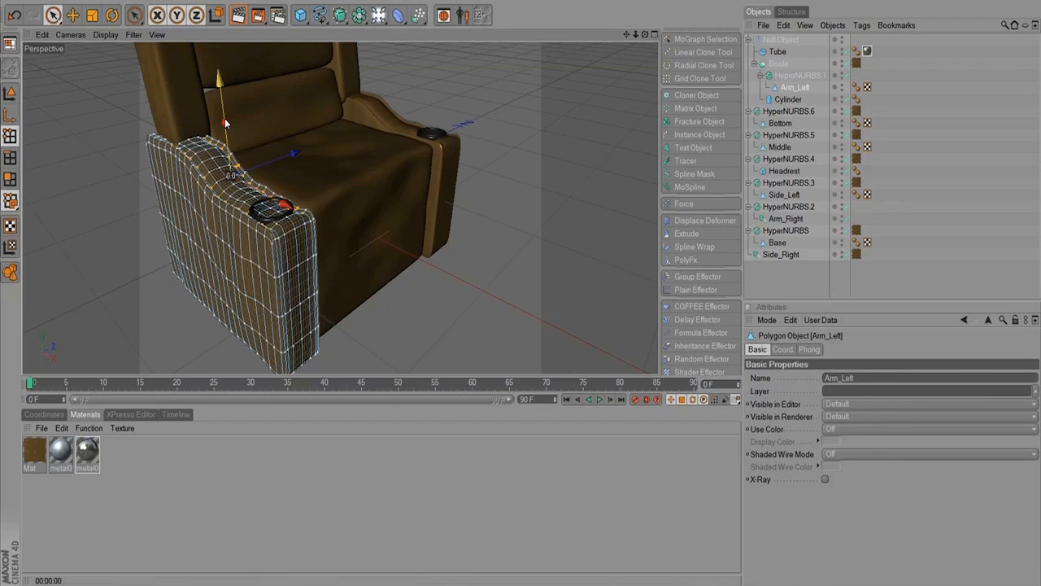
left_click(244, 12)
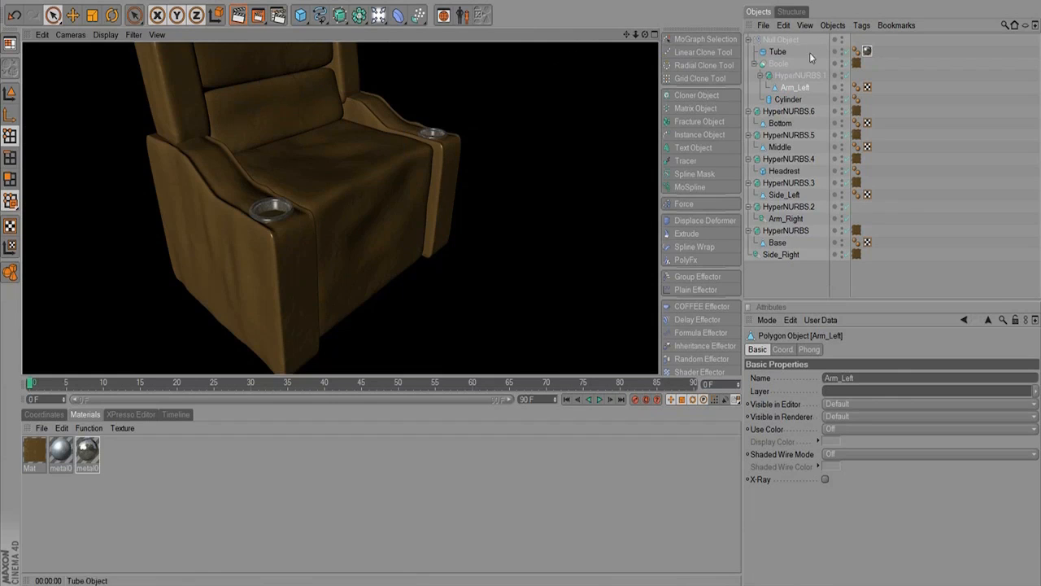
left_click(790, 87)
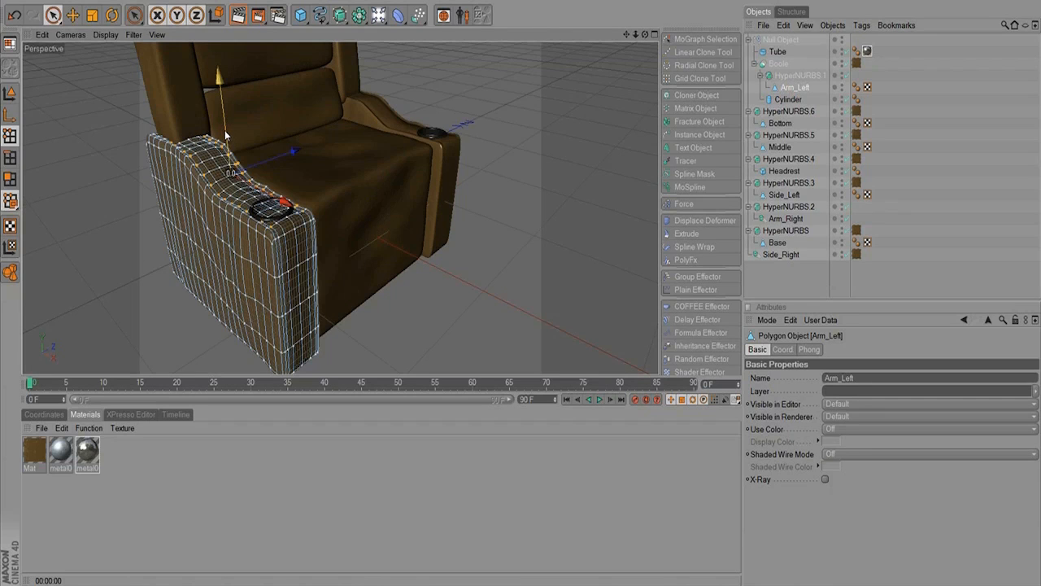
left_click_drag(225, 130, 225, 128)
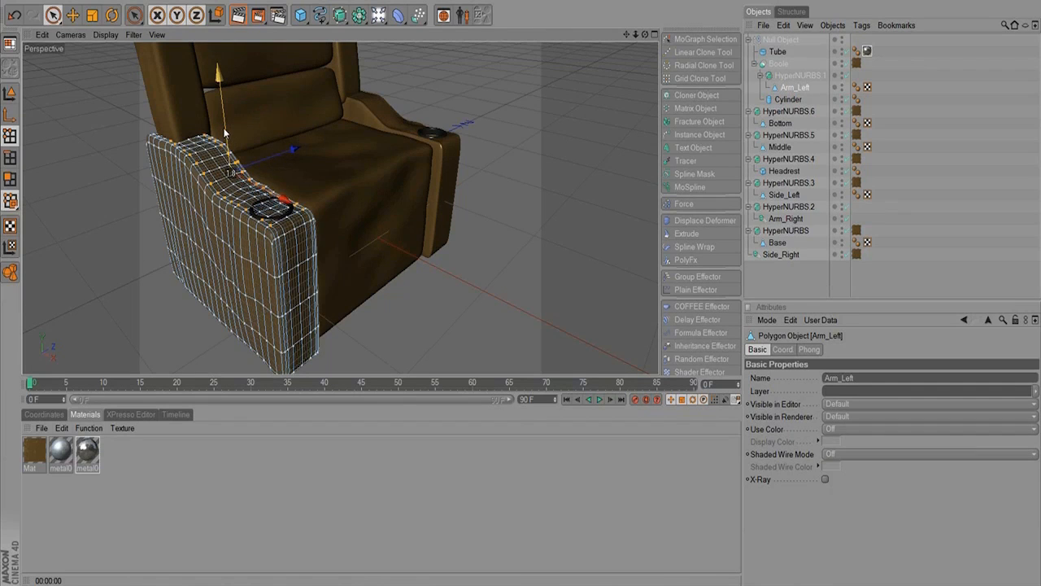
left_click(235, 17)
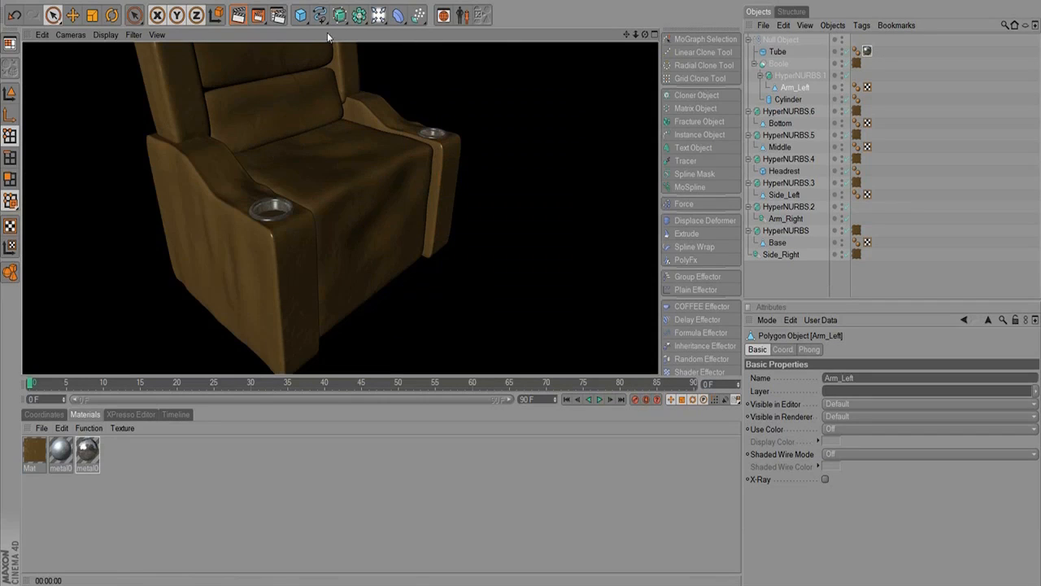
Lower the selected Arm_Left points slightly along Y to restore a shallow crease, and render the perspective view again.
left_click(790, 87)
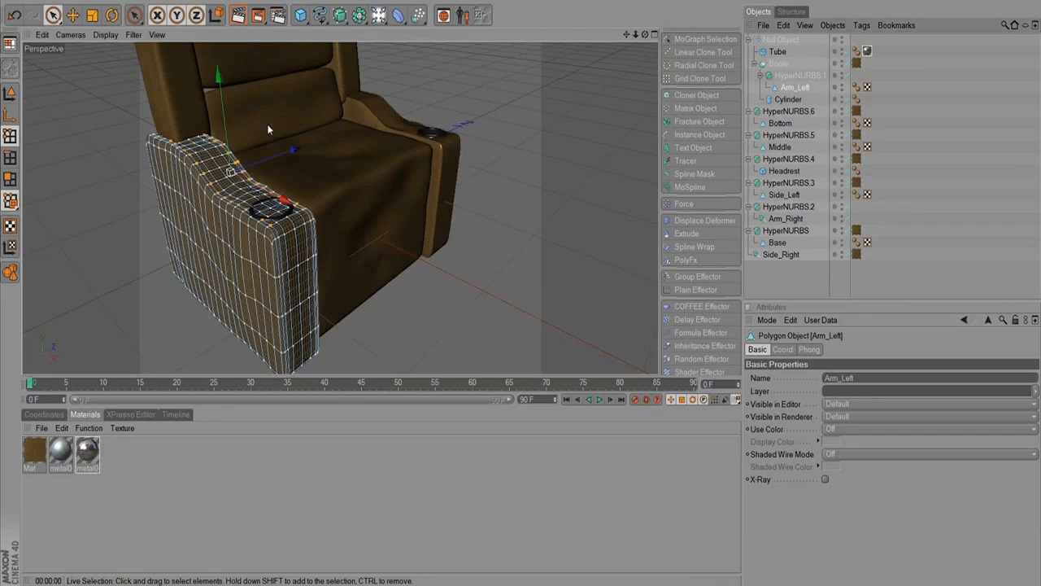
left_click_drag(225, 122, 226, 122)
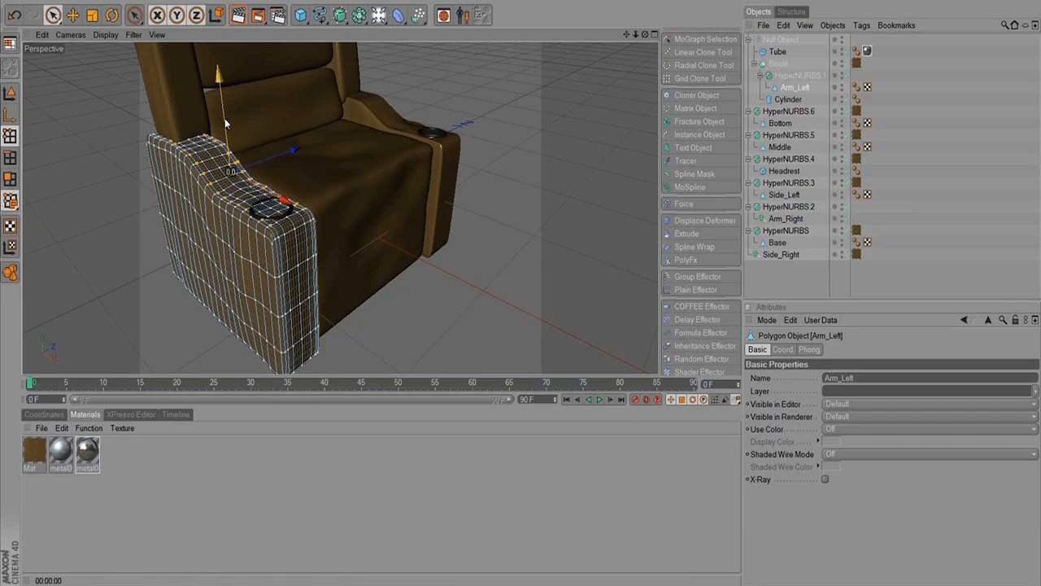
left_click_drag(227, 126, 225, 120)
left_click(238, 16)
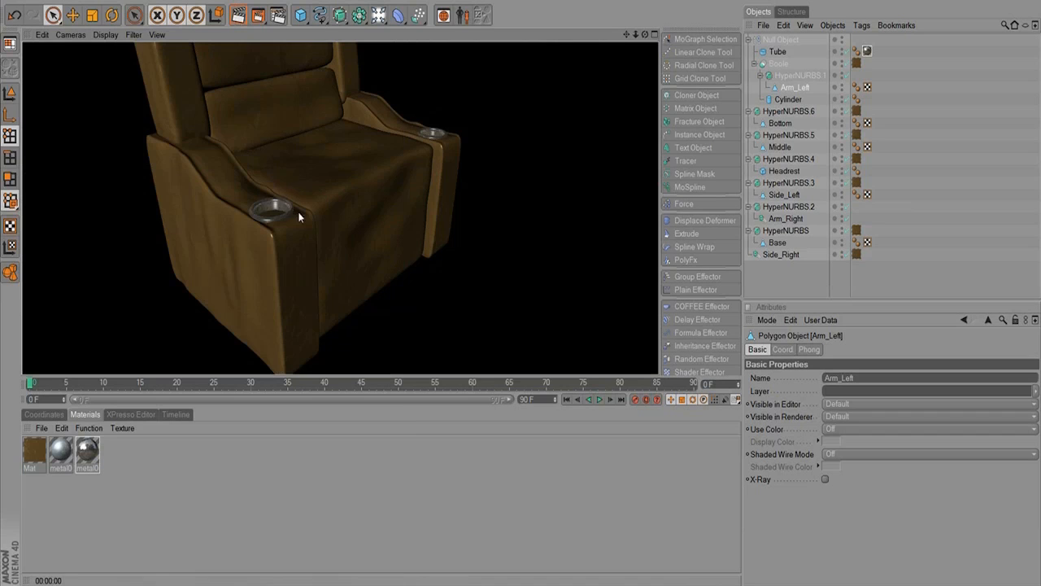
Add an omni light to the scene and position it above and beside the chair, on the side opposite Arm_Left.
left_click_drag(344, 215, 287, 218, "alt")
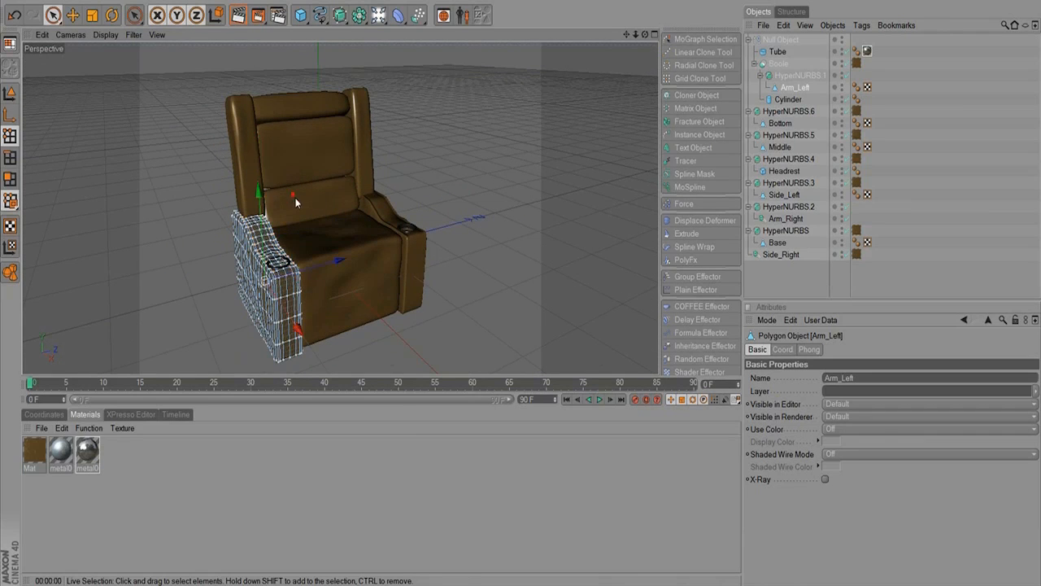
left_click(10, 94)
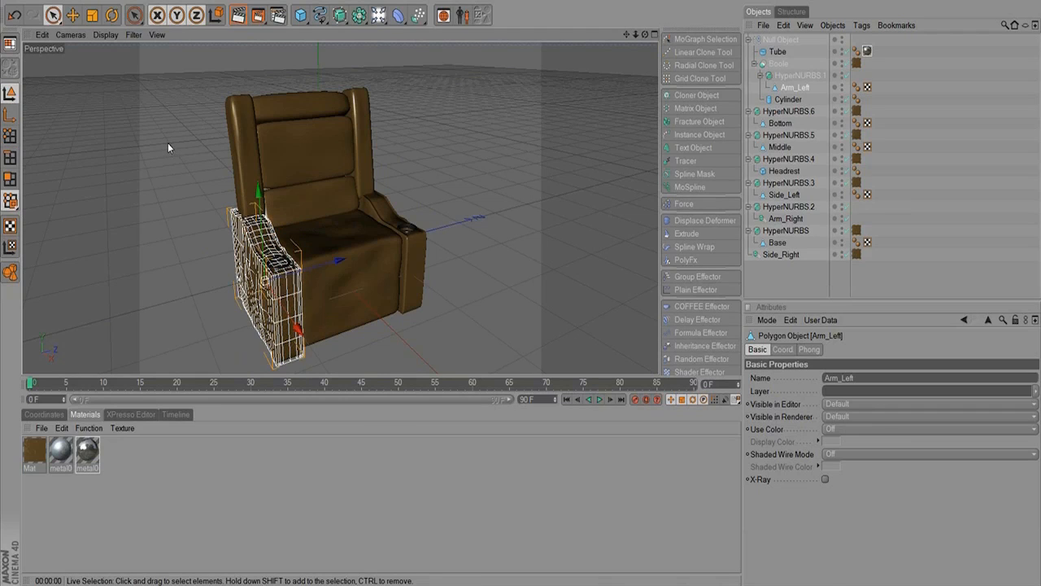
left_click(378, 14)
left_click_drag(335, 159, 570, 92)
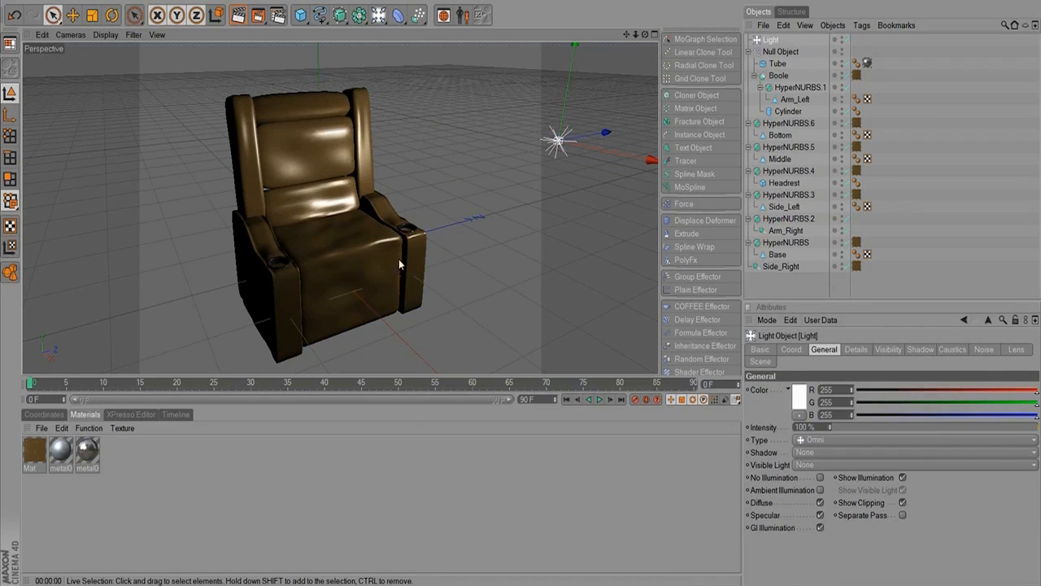
Try Shadow Maps (Soft) as the new light's shadow type, then set it to Raytraced (Hard).
left_click(821, 452)
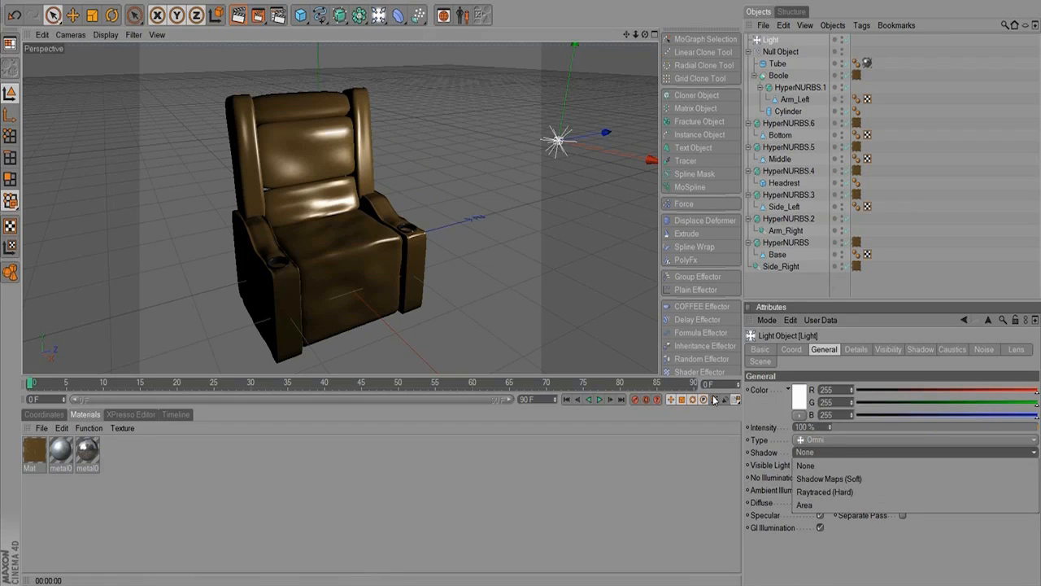
left_click(830, 478)
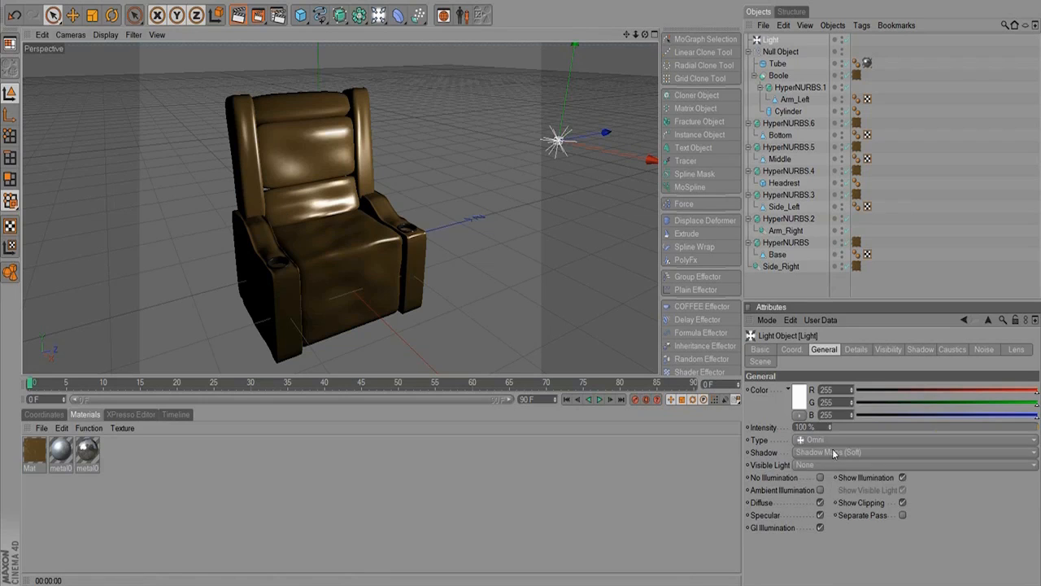
left_click(828, 453)
left_click(825, 491)
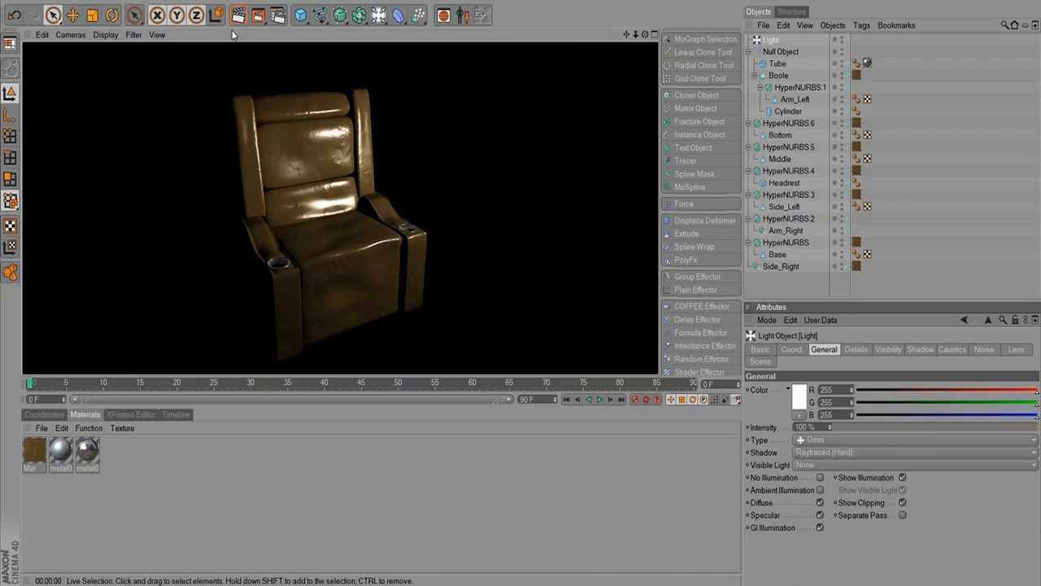
Add a second omni light, position it outside the chair beside Arm_Left, and render the perspective view from a slightly higher angle.
left_click(378, 15)
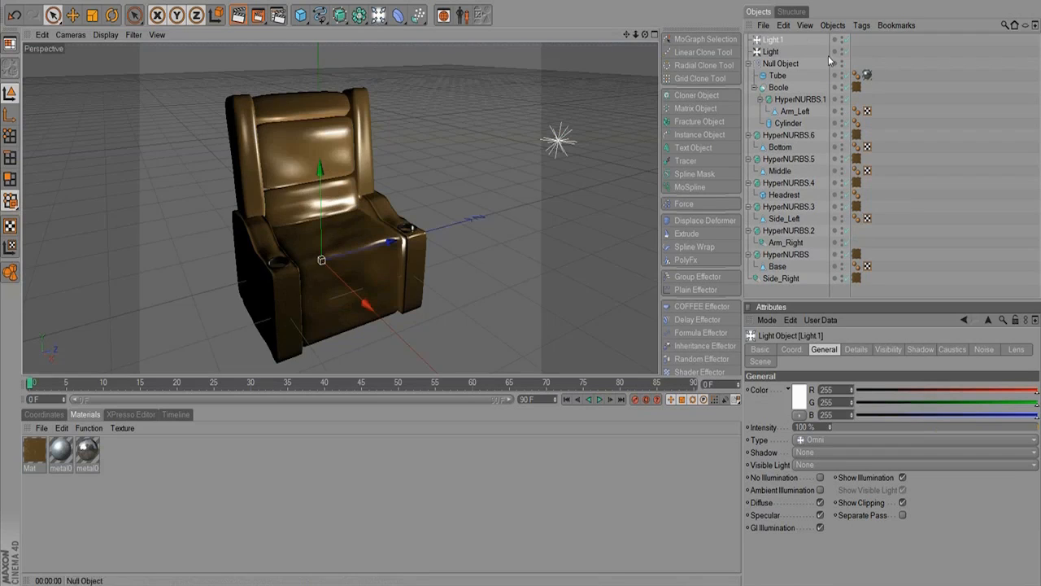
left_click_drag(346, 288, 183, 123)
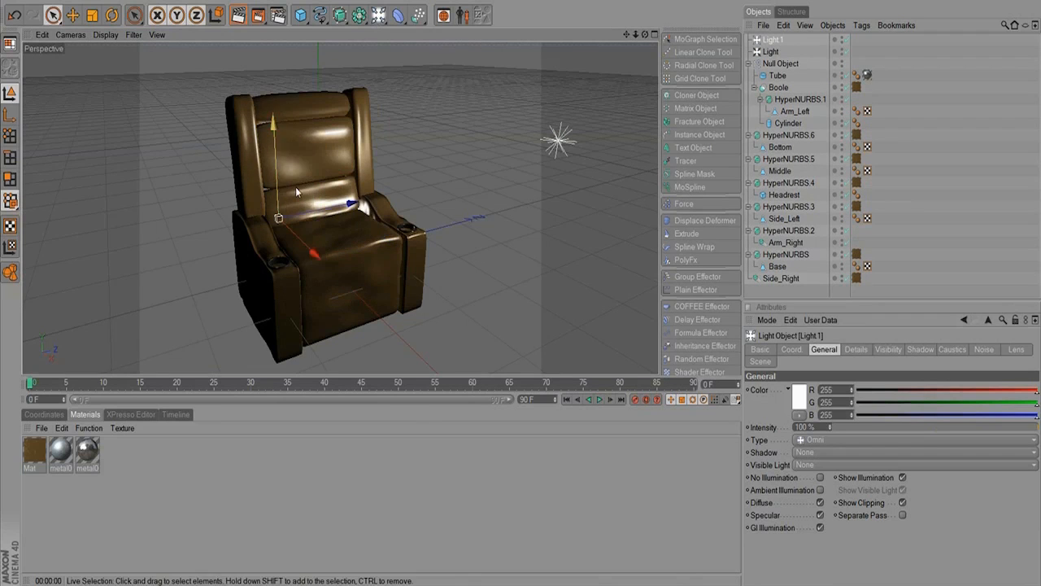
left_click_drag(304, 205, 207, 220)
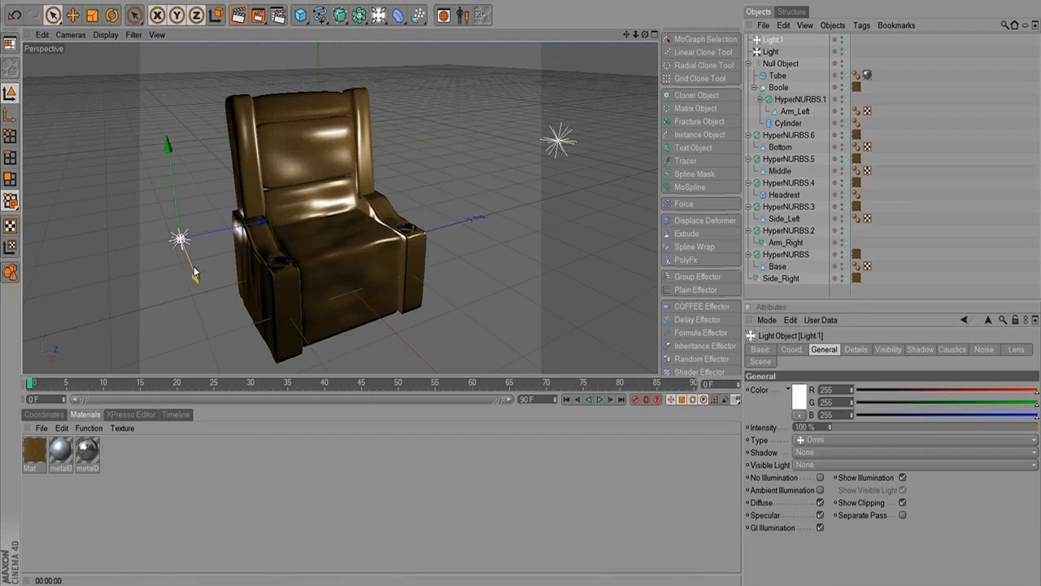
left_click_drag(195, 271, 178, 234)
left_click(238, 16)
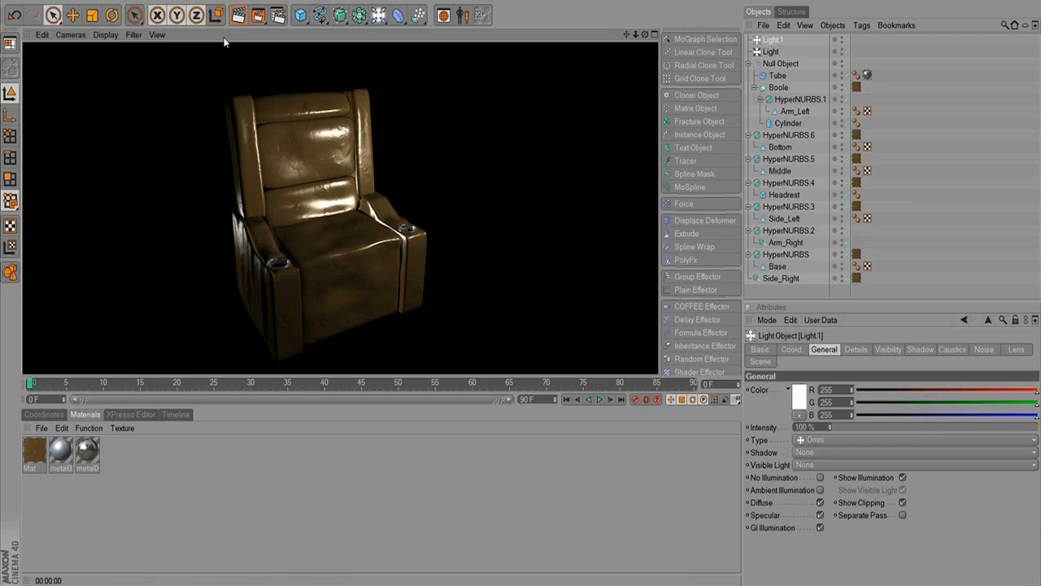
mouse_move(451, 204)
left_mouse_down("alt")
mouse_move(173, 221)
mouse_move(439, 204)
mouse_move(434, 239)
left_mouse_up("alt")
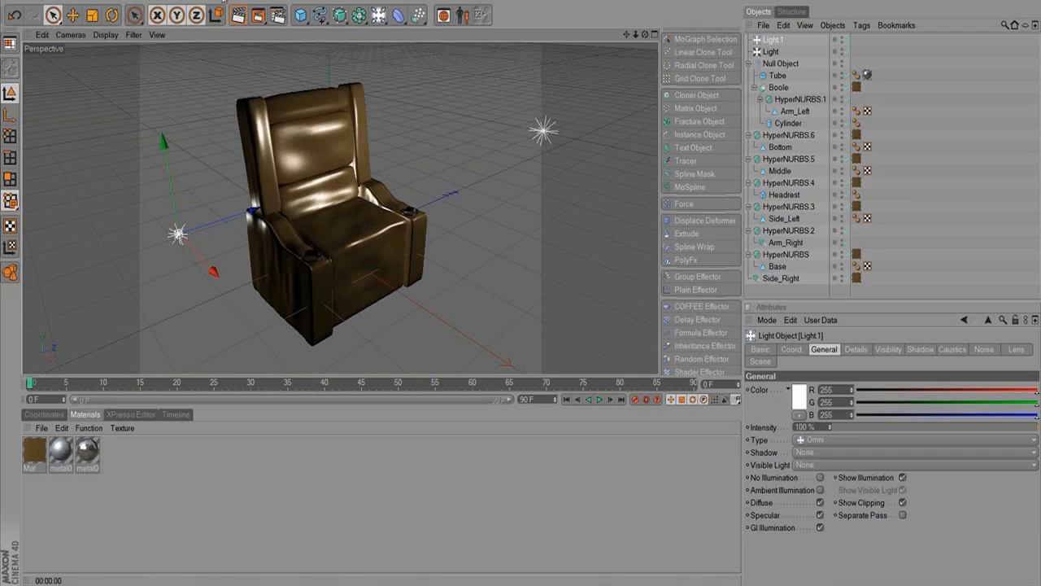
left_click(240, 16)
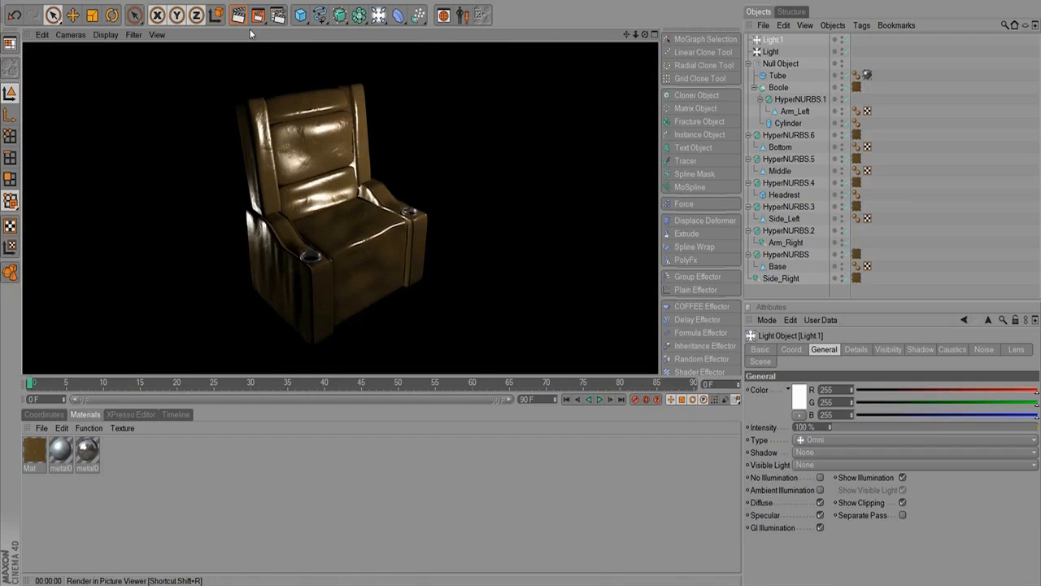